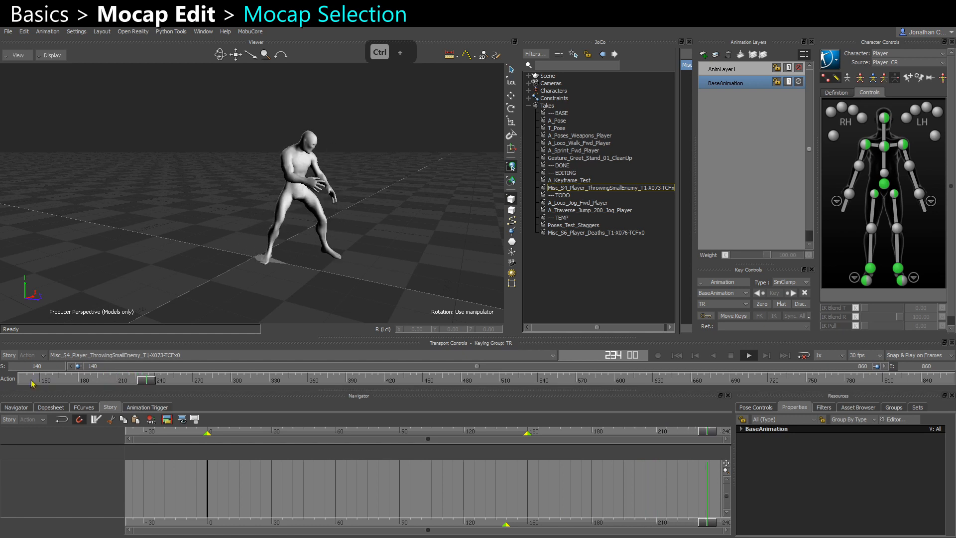
- Review the throwing-enemy mocap take by scrubbing from its start to about frame 771 and viewing the character from several angles
left_click_drag(167, 316, 194, 328, "ctrl+shift")
key("ctrl+space")
left_click_drag(172, 379, 36, 377)
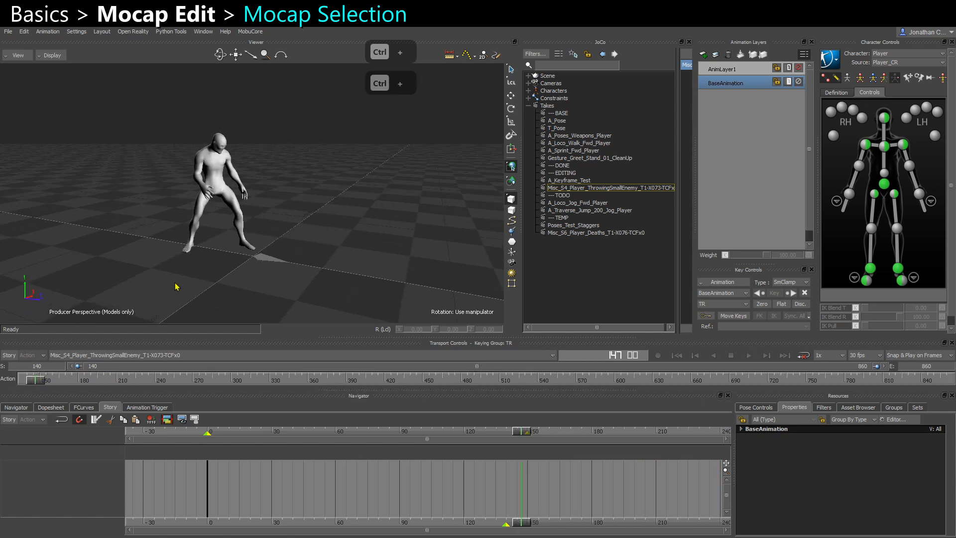
left_click_drag(175, 283, 196, 252, "ctrl+shift")
left_click_drag(43, 382, 145, 385)
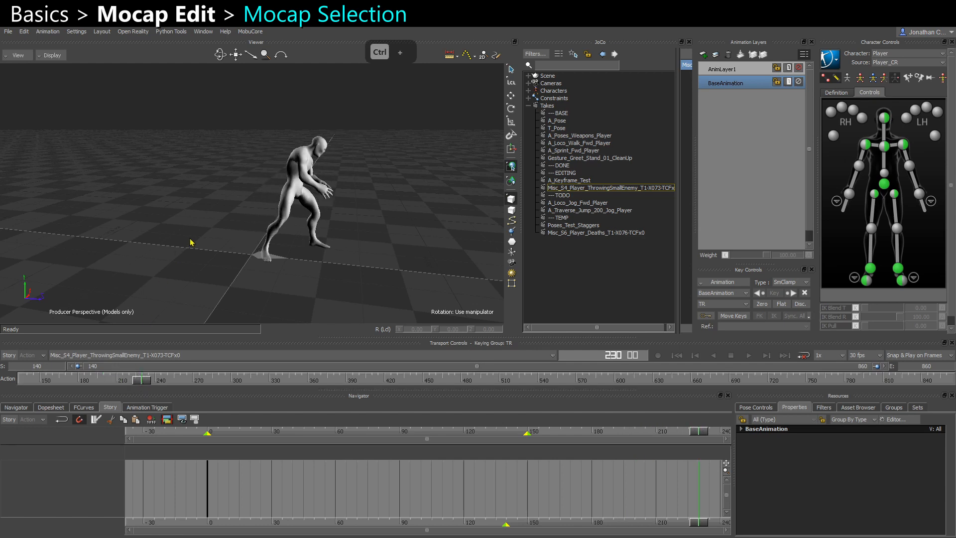
left_click_drag(191, 240, 170, 233, "ctrl+shift")
left_click_drag(261, 241, 232, 256, "ctrl+shift")
key("ctrl+space")
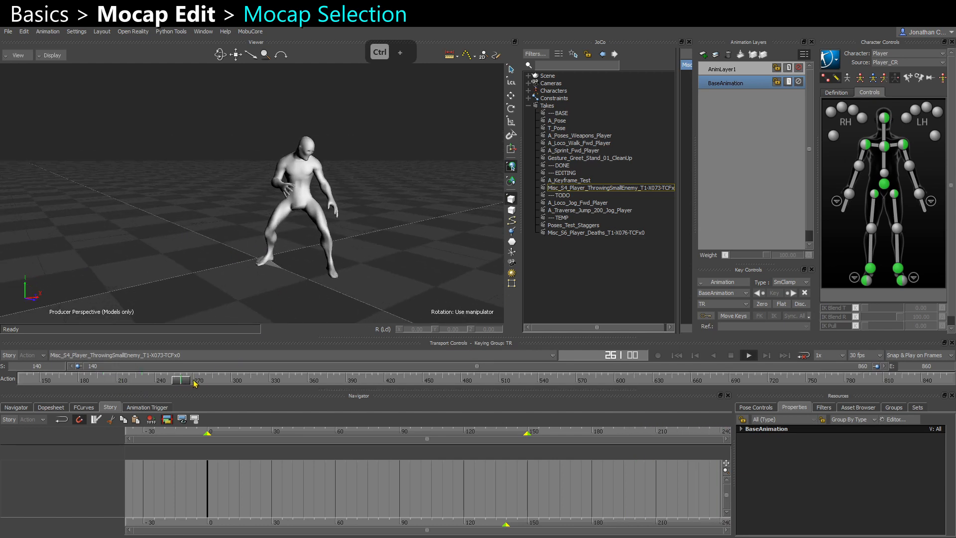
key("ctrl+space")
left_click_drag(199, 382, 467, 387)
left_click_drag(406, 279, 364, 244, "ctrl+shift")
key("ctrl+space")
key("ctrl+space")
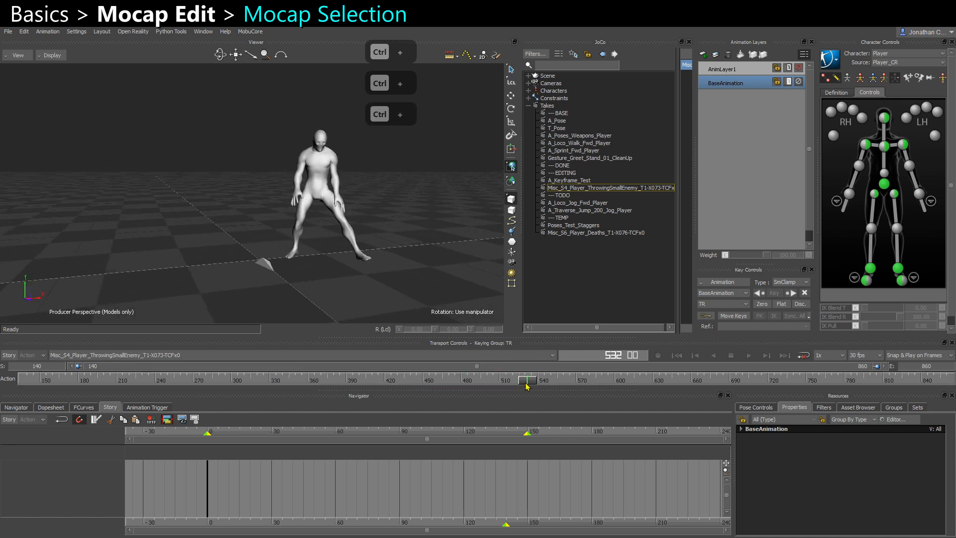
left_click_drag(527, 383, 836, 417)
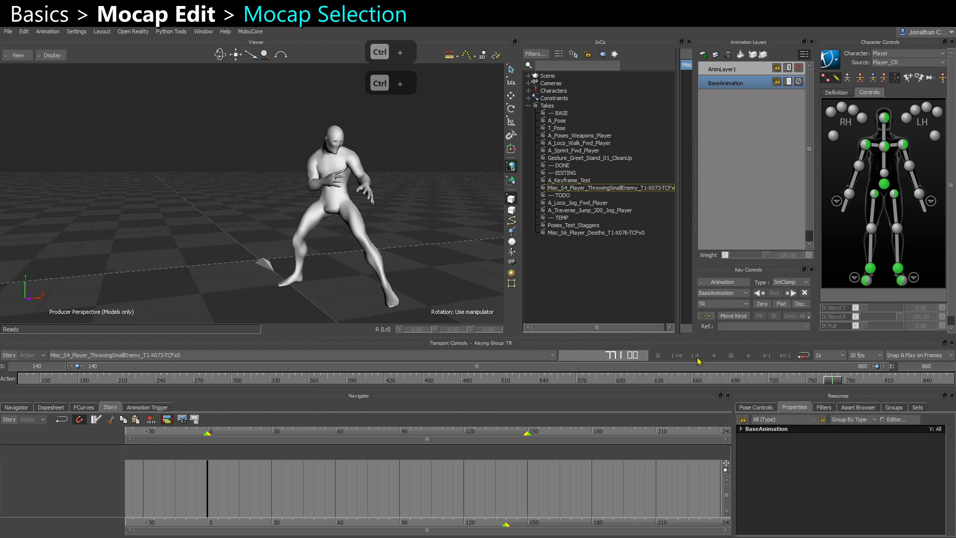
left_click_drag(265, 241, 294, 134, "ctrl+shift")
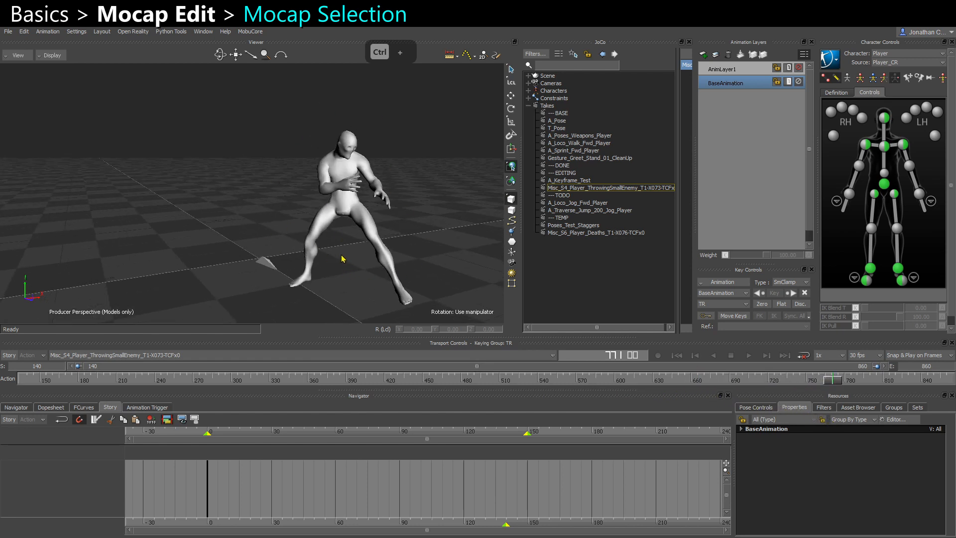
scroll(327, 206, "down", 2)
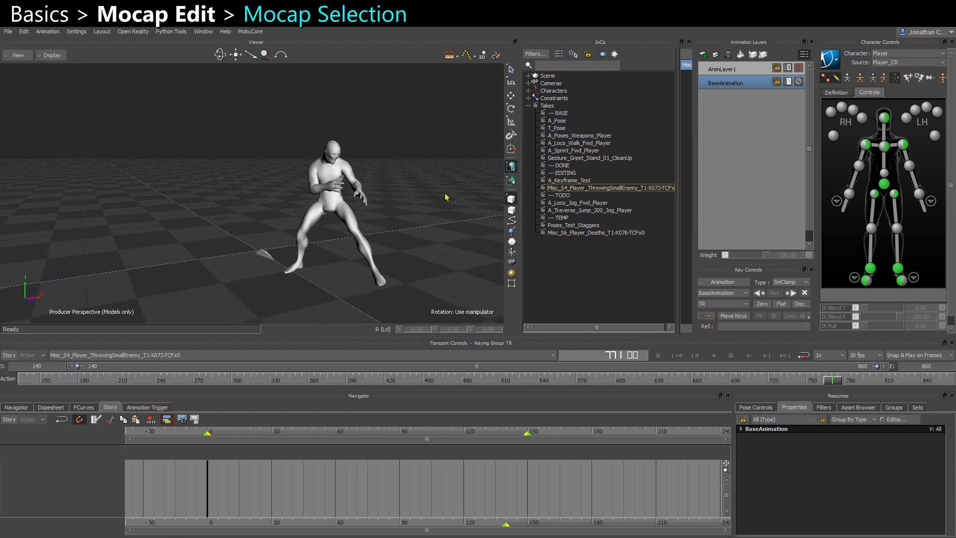
left_click_drag(284, 269, 270, 273, "ctrl+shift")
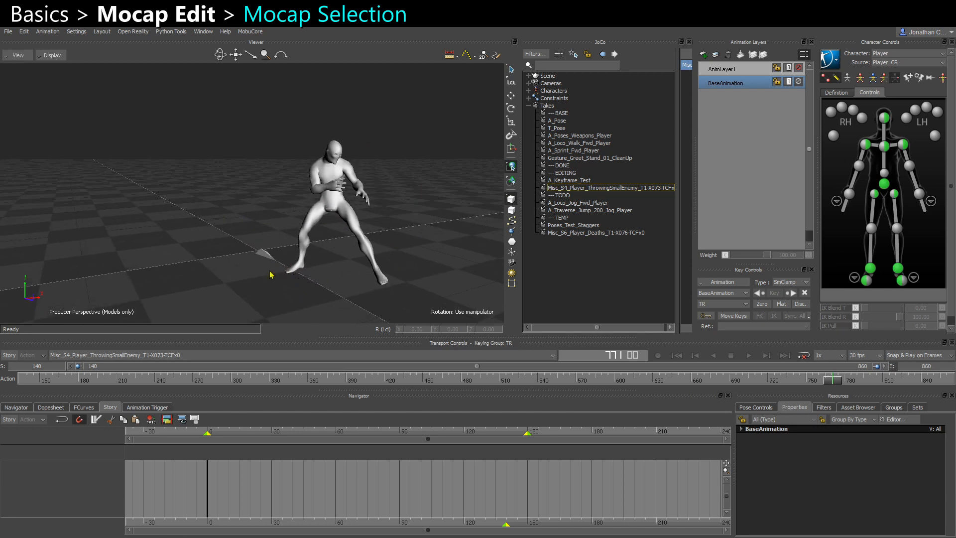
- Insert a Character Animation Track in the Story editor and assign the Player character to it
right_click(87, 480)
left_click(58, 487)
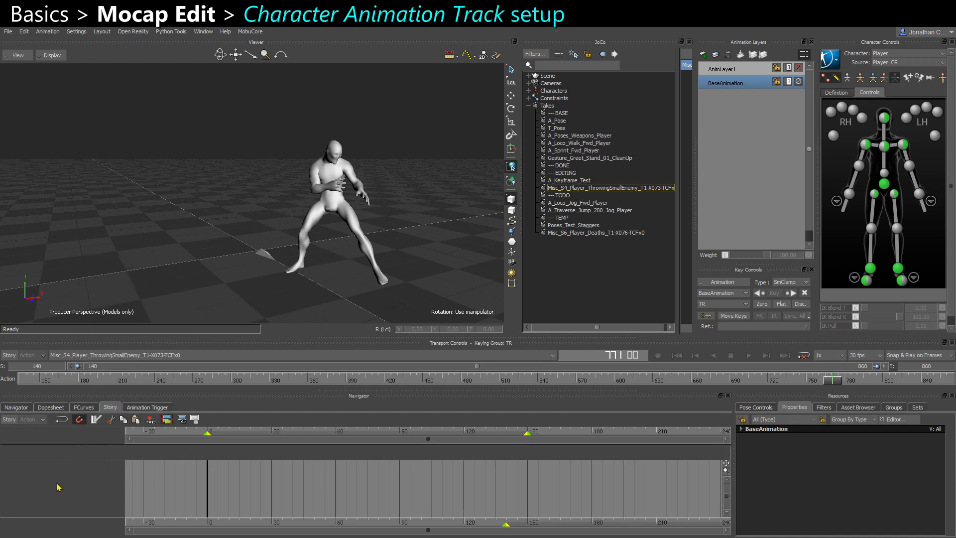
mouse_move(47, 444)
left_mouse_down()
mouse_move(56, 474)
mouse_move(59, 445)
left_mouse_up()
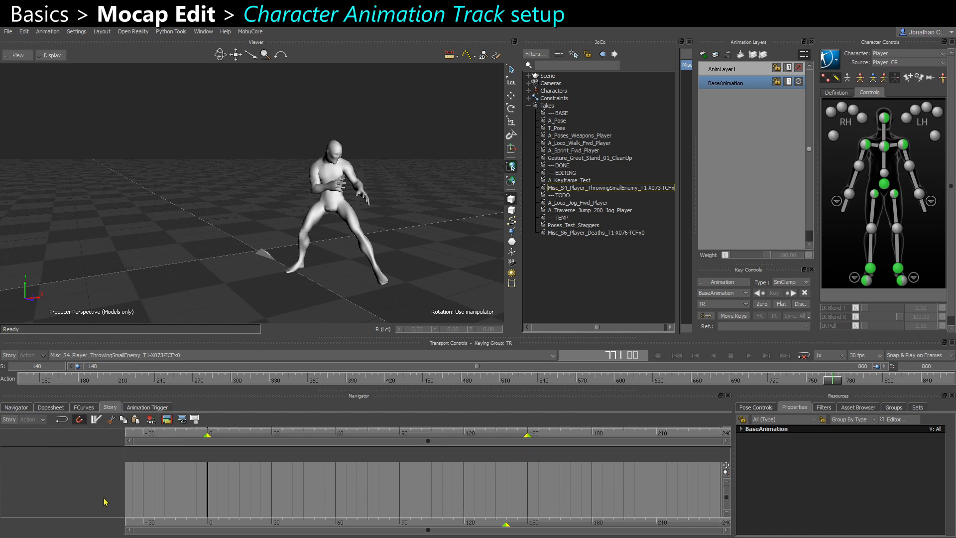
right_click(101, 475)
mouse_move(120, 279)
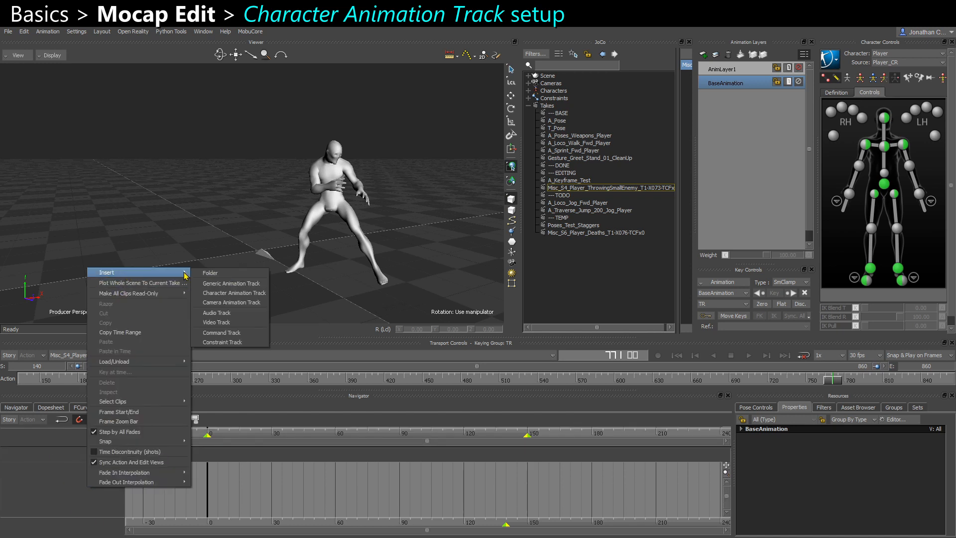
left_click(236, 298)
left_click(83, 479)
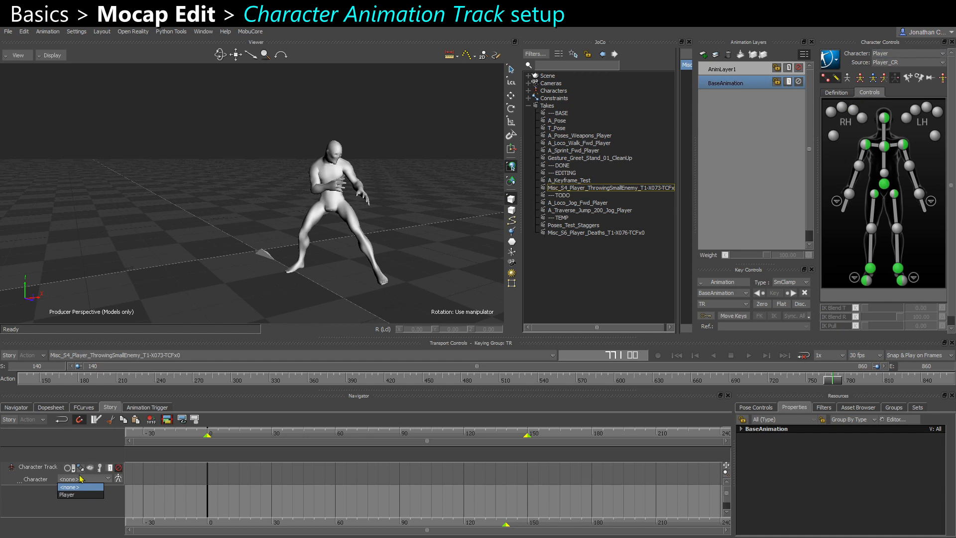
left_click(67, 494)
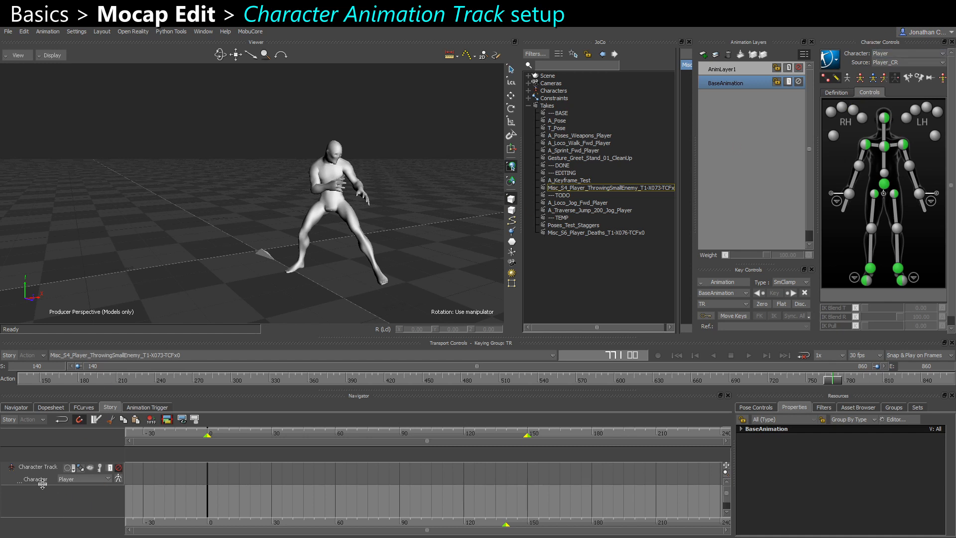
- Expand the Character Track to reveal its Track Content and Weight settings, and widen the track header column
left_click_drag(42, 483, 46, 509)
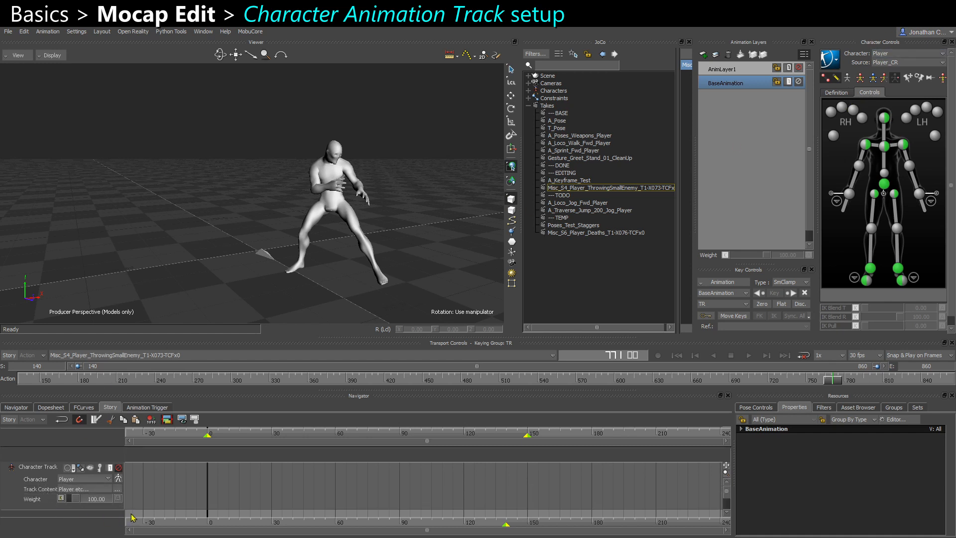
left_click_drag(127, 505, 177, 505)
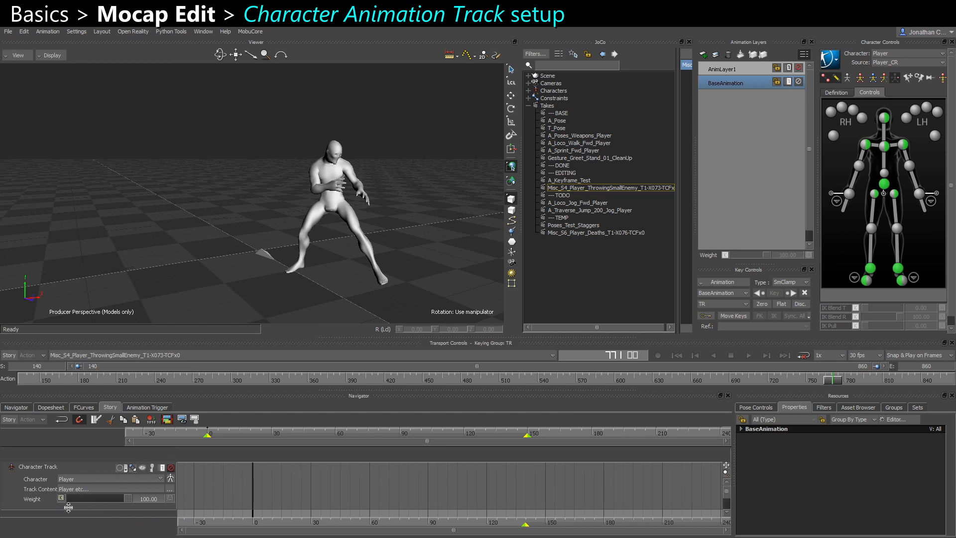
right_click(294, 481)
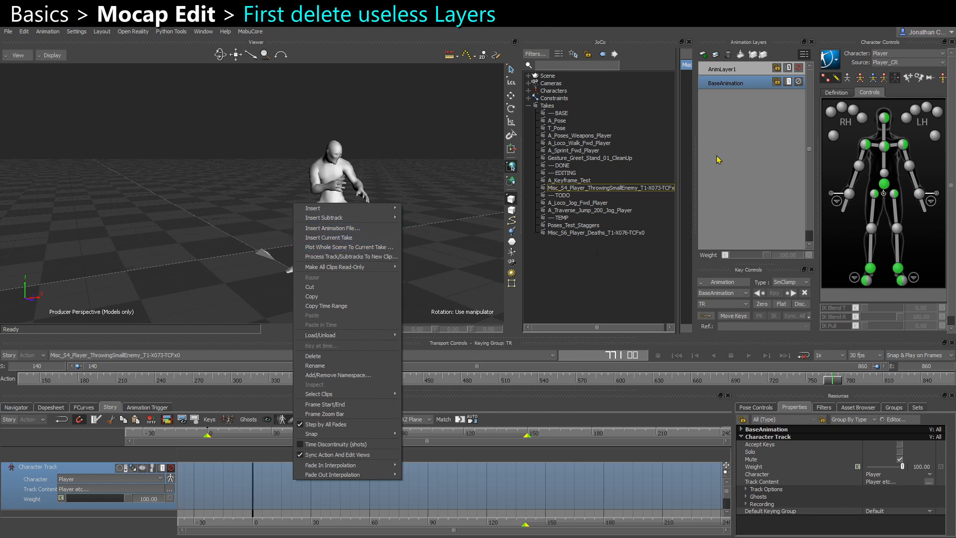
- Insert the current take as a clip on the Character Track while AnimLayer1 still exists, accepting the merged-layers warning
left_click(722, 68)
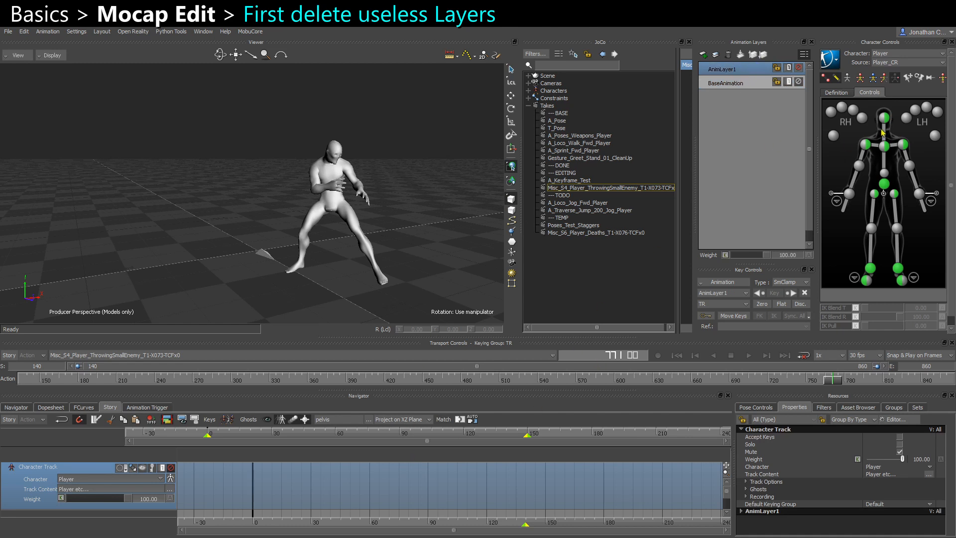
left_click(881, 120)
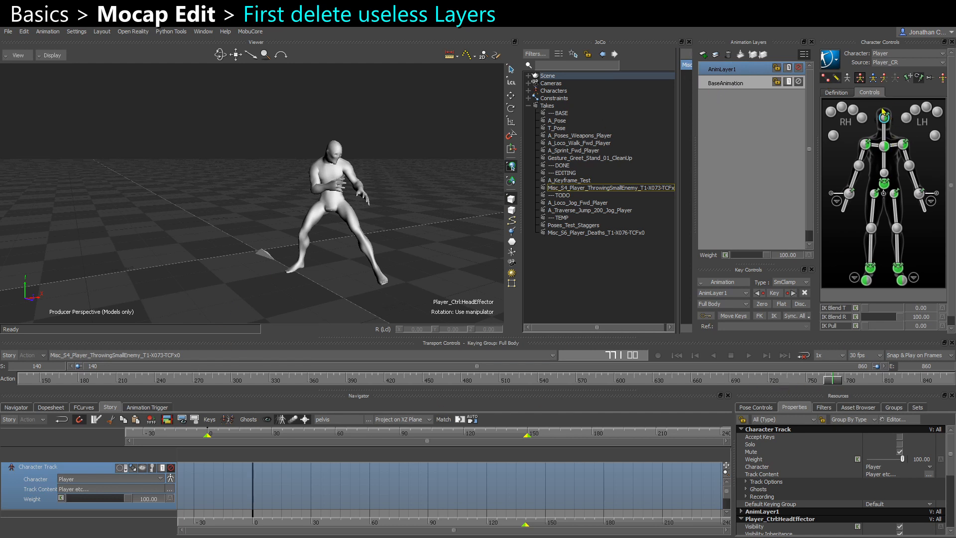
left_click_drag(838, 381, 170, 382)
right_click(293, 489)
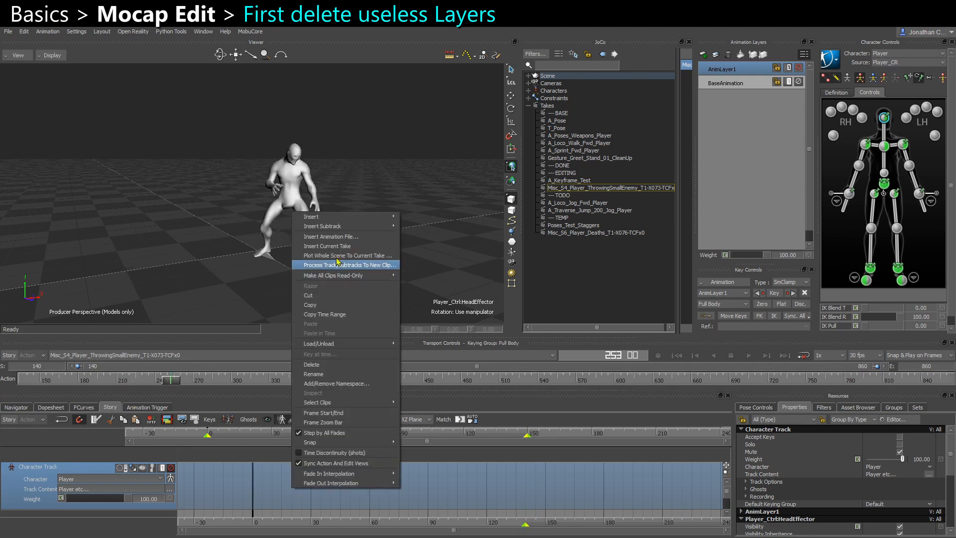
left_click(338, 248)
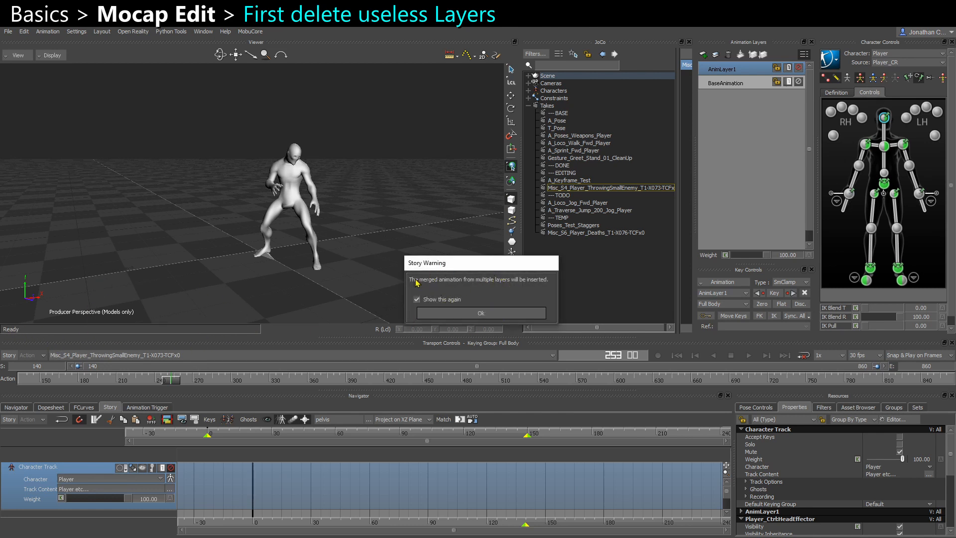
left_click(458, 313)
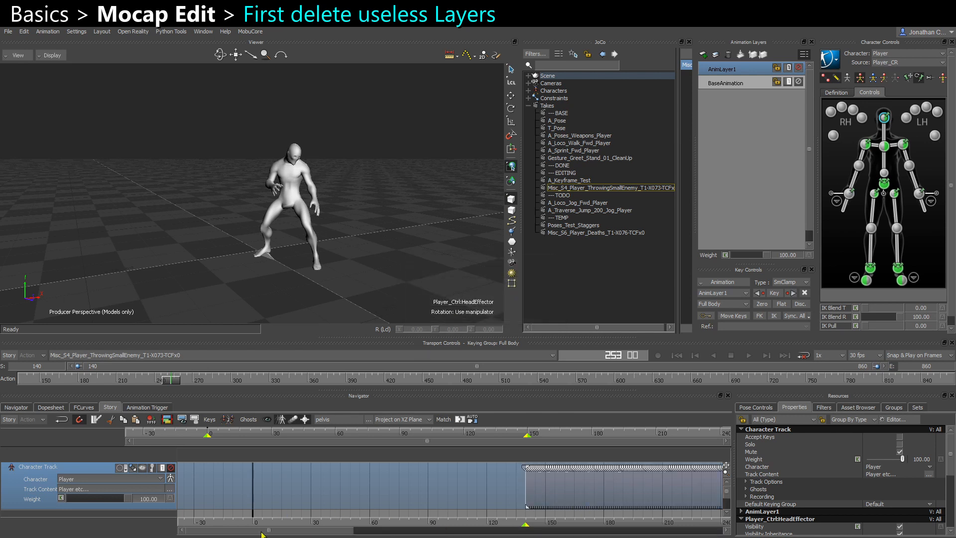
- Delete the AnimLayer1 animation layer and replace the merged clip on the Character Track with a fresh insert of the current take
left_click_drag(236, 532, 308, 532)
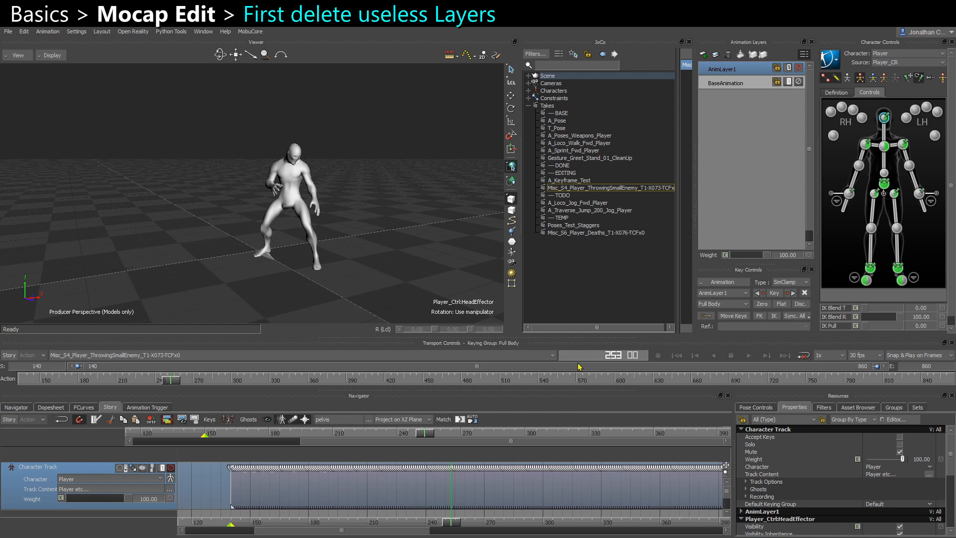
left_click_drag(451, 520, 465, 520)
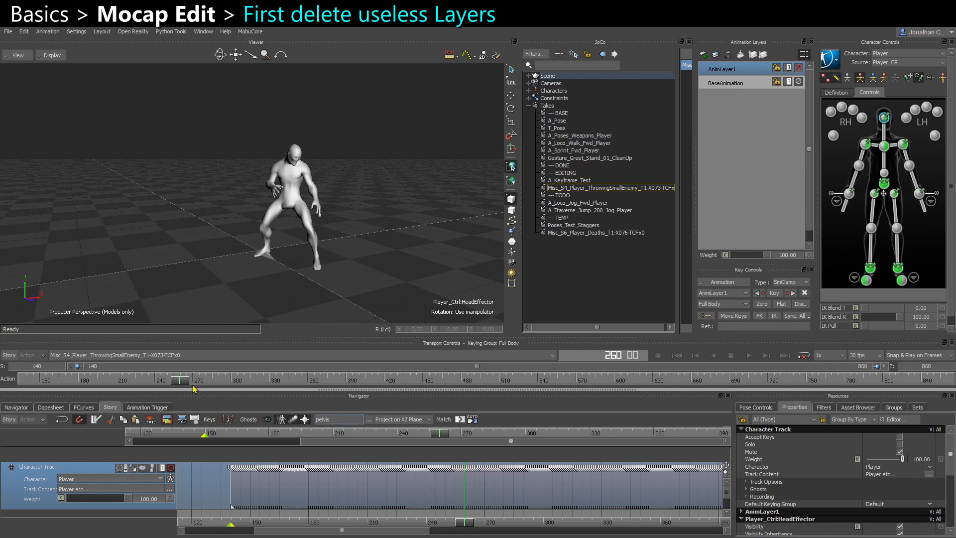
left_click_drag(183, 382, 332, 389)
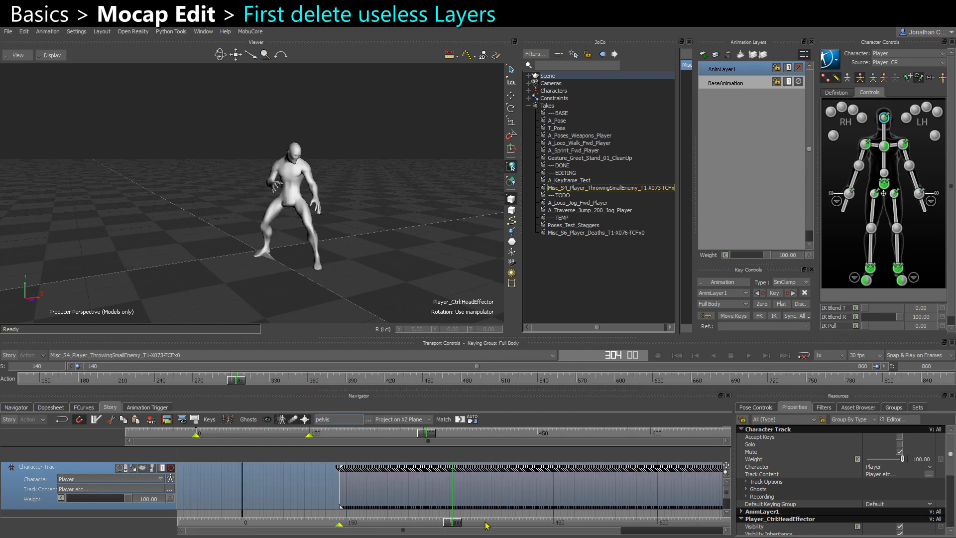
left_click_drag(477, 509, 376, 507, "ctrl")
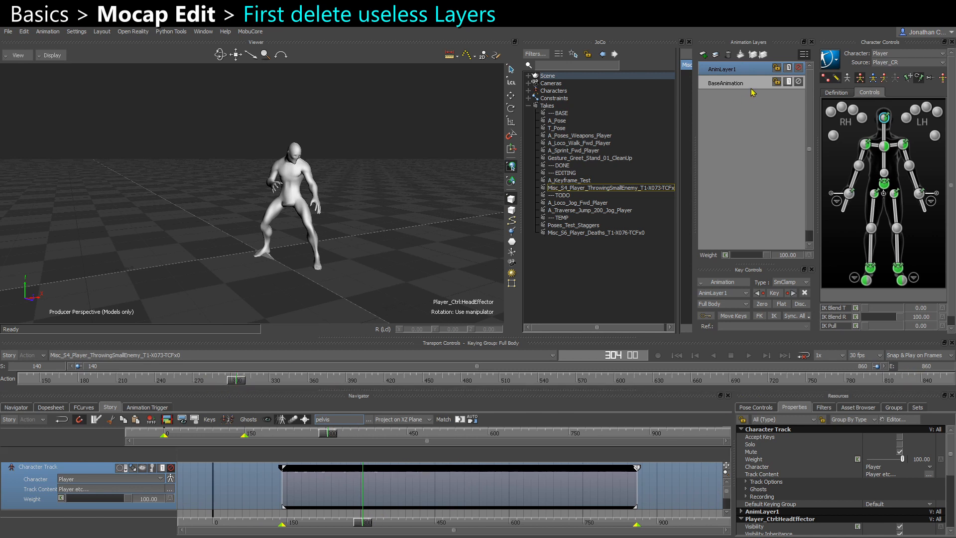
left_click(728, 55)
left_click(558, 495)
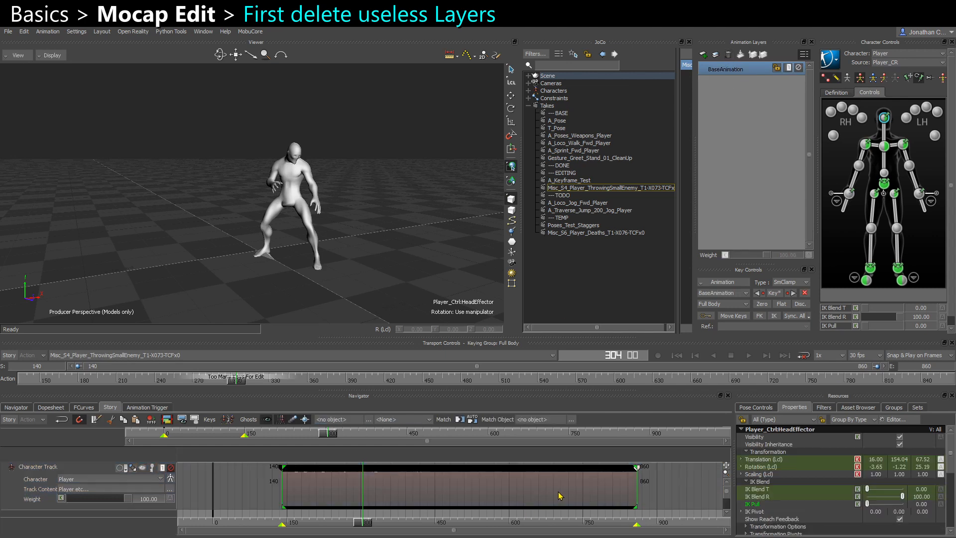
key("Delete")
right_click(492, 490)
left_click(525, 248)
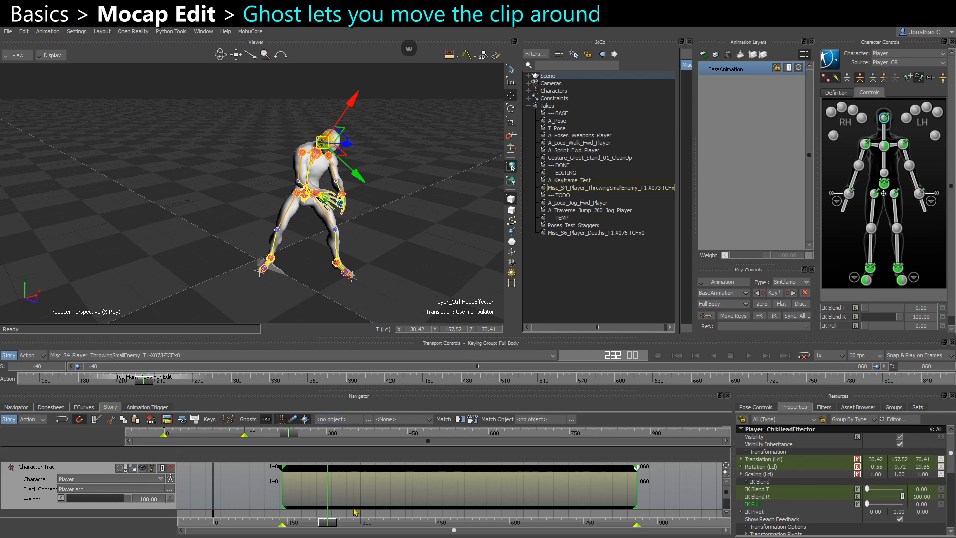
- Show the Character Track's ghosts and try moving the clip with the ghost manipulator in local and global translation, undoing each move
left_click(142, 468)
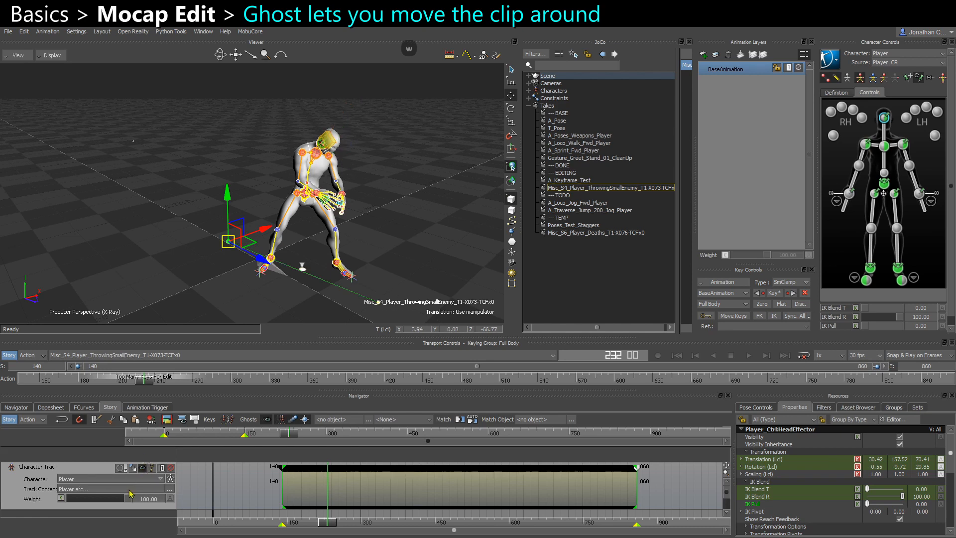
scroll(302, 297, "down", 2)
mouse_move(293, 282)
left_mouse_down("ctrl+shift")
mouse_move(266, 257)
mouse_move(292, 270)
left_mouse_up("ctrl+shift")
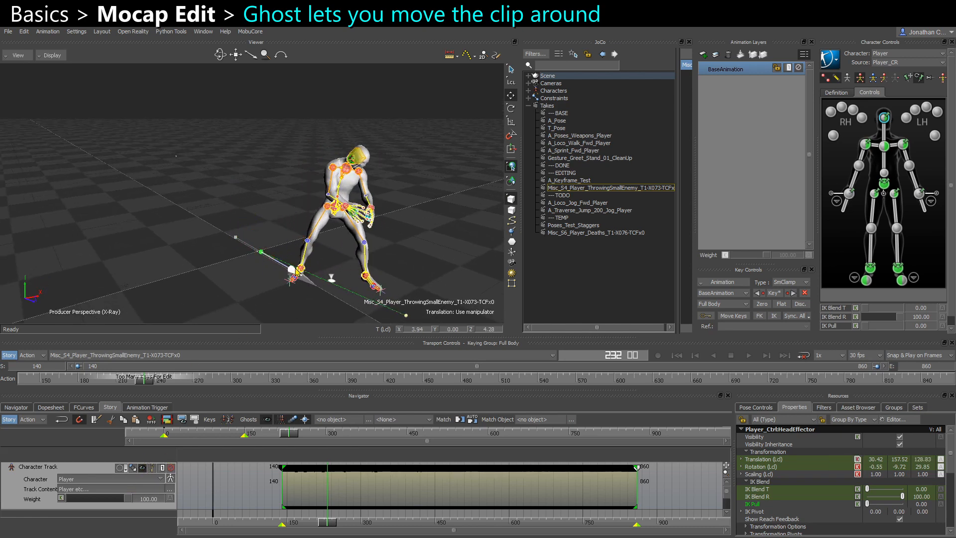
key("ctrl+z")
key("F6")
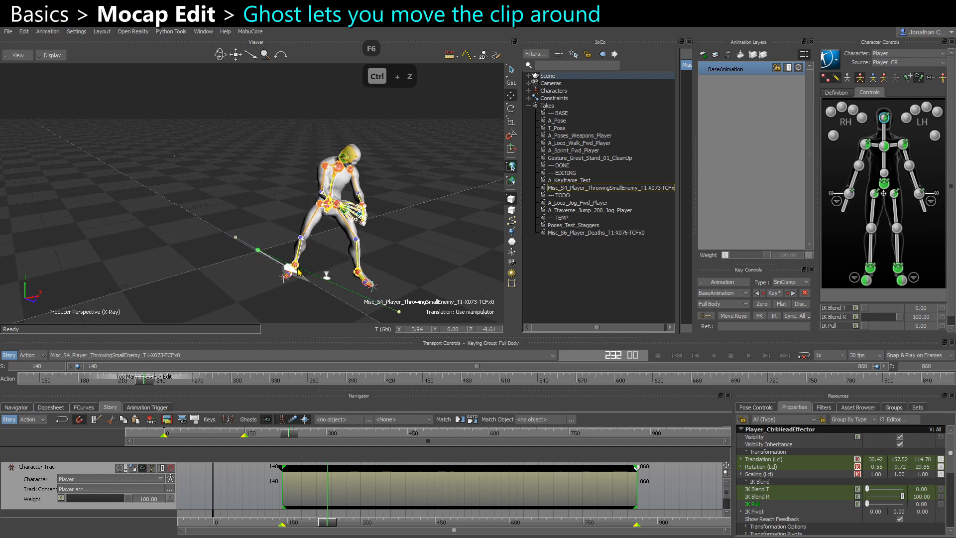
key("ctrl+z")
left_click_drag(255, 240, 261, 247)
key("ctrl+z")
- Set the current time to frame 157, then try razoring the clip there and trimming its start, undoing both attempts
left_click_drag(328, 521, 293, 521)
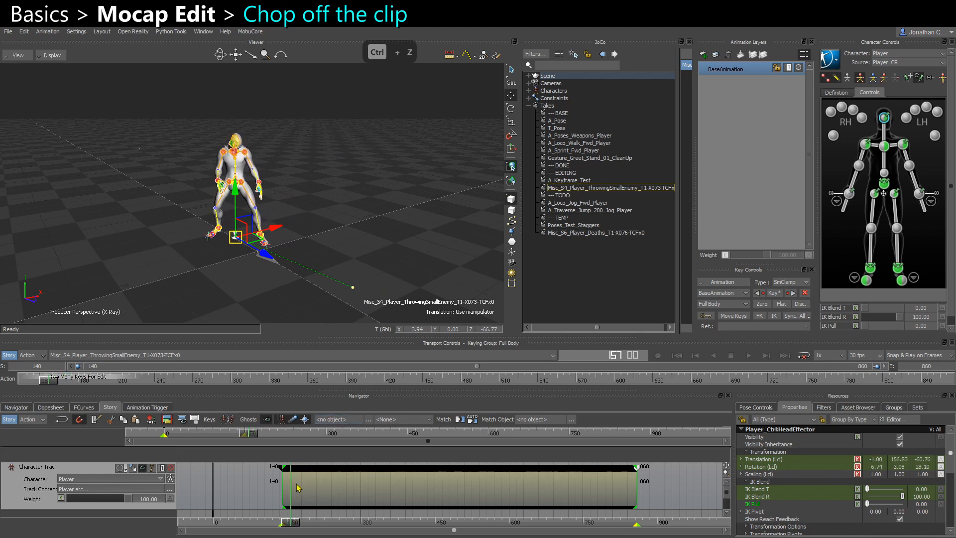
left_click(297, 495)
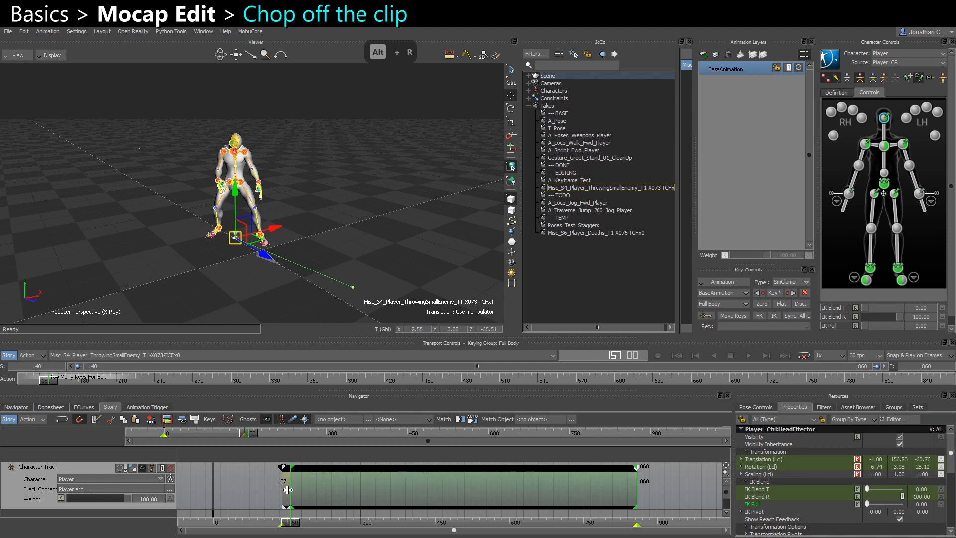
key("alt+r")
key("ctrl+z")
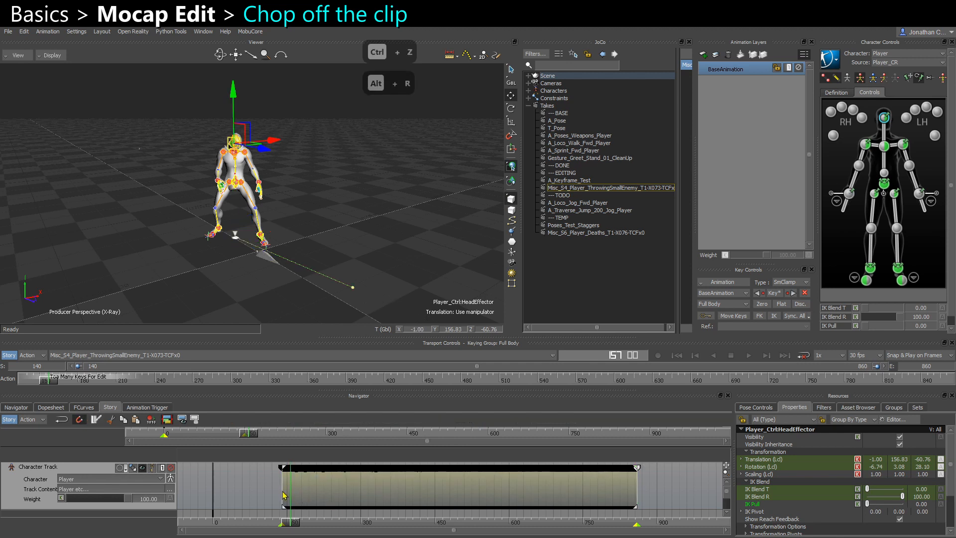
left_click_drag(283, 491, 294, 491)
key("ctrl+z")
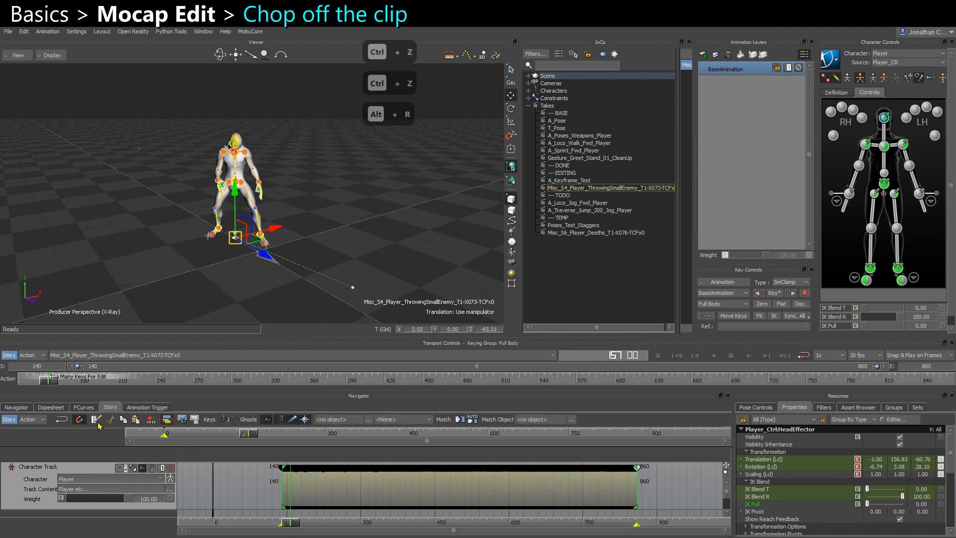
- Razor the throwing clip at frame 157 on the Character Track and delete the part before it
left_click(96, 420)
left_click(287, 500)
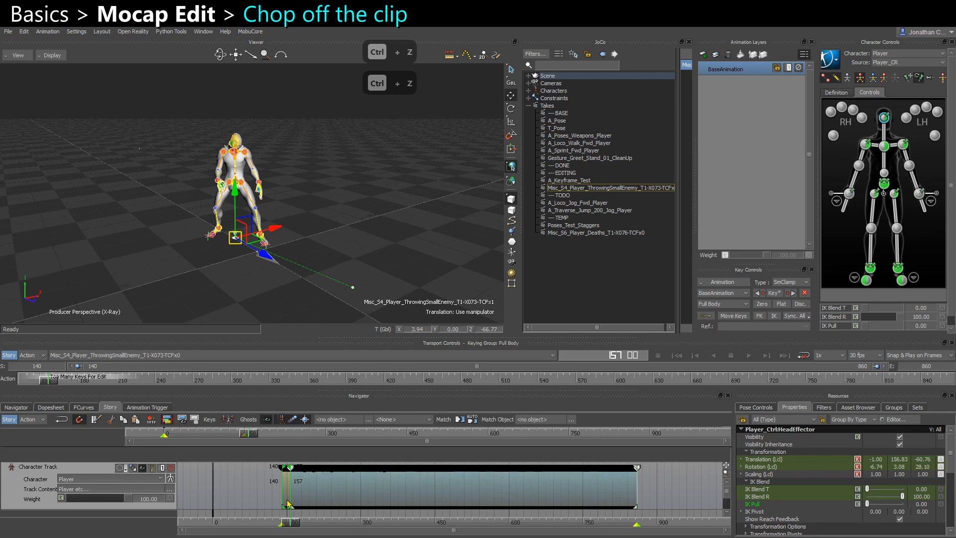
key("Delete")
- Razor the clip at frames 255 and 713 and delete the unwanted section between the two cuts
left_click_drag(296, 527, 566, 523)
left_click(355, 505)
key("alt+r")
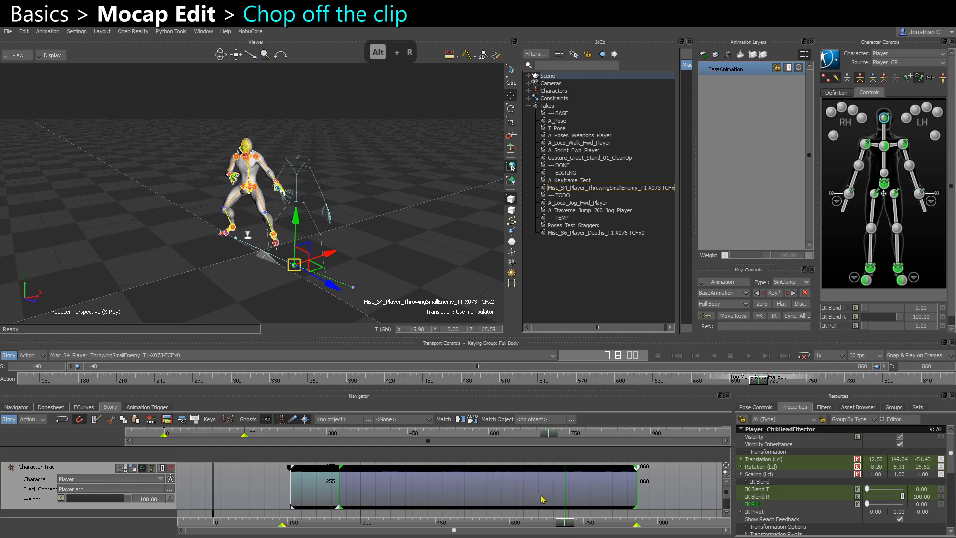
key("Delete")
- Razor the last clip at frame 815 and delete the leftover part after the cut
left_click_drag(571, 523, 615, 524)
left_click(511, 101)
left_click(618, 489)
key("alt+r")
left_click(626, 494)
key("Delete")
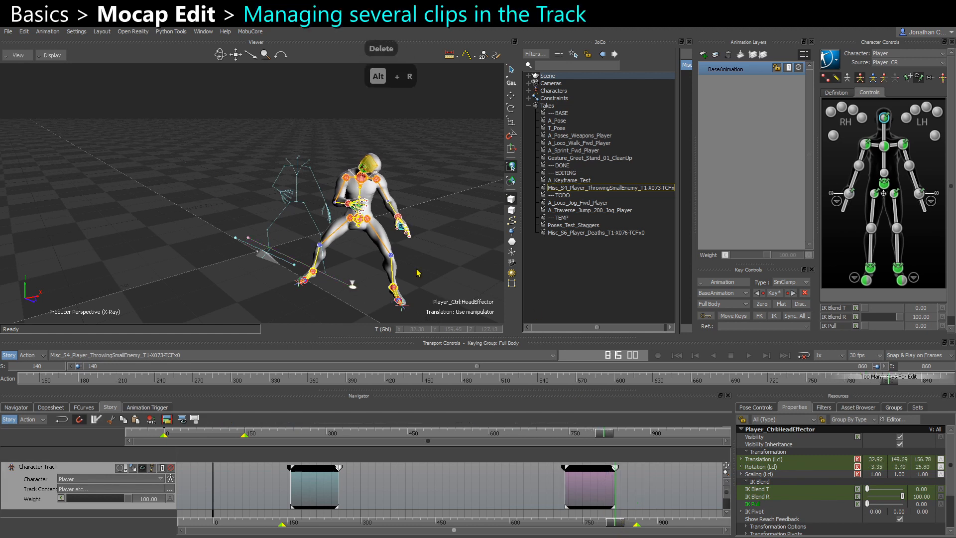
- Hide the Player's control rig effectors in the viewer, with the time in the first clip and the second clip selected
left_click(602, 504)
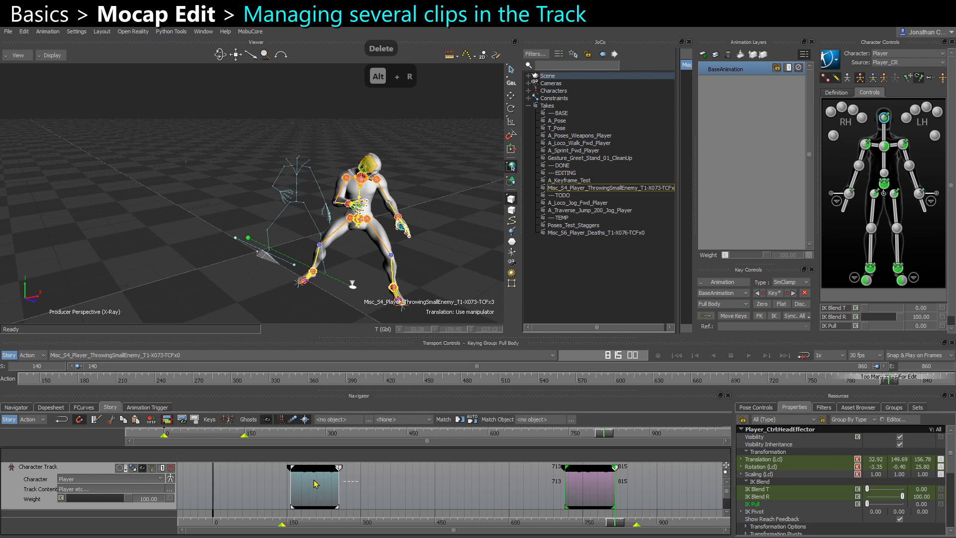
left_click_drag(611, 527, 319, 464)
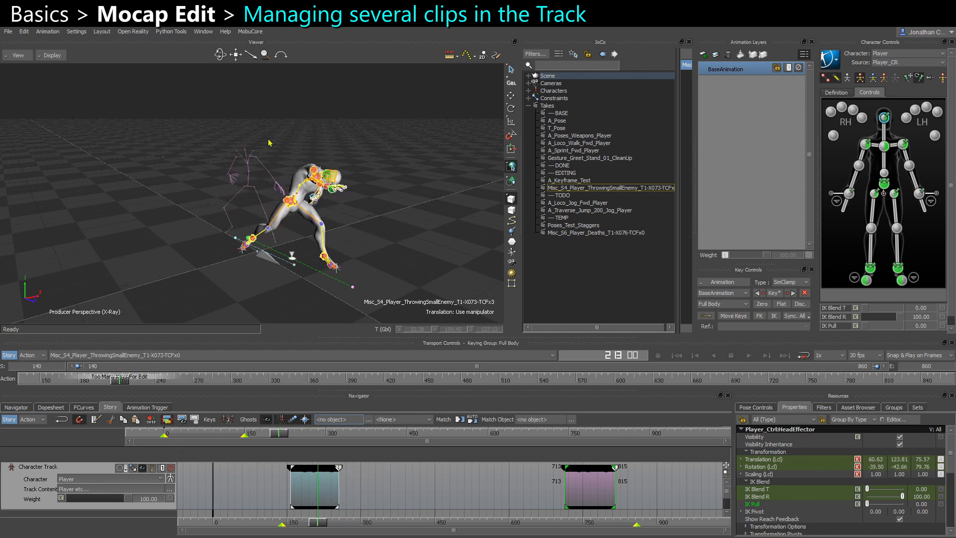
left_click_drag(260, 192, 367, 236, "alt")
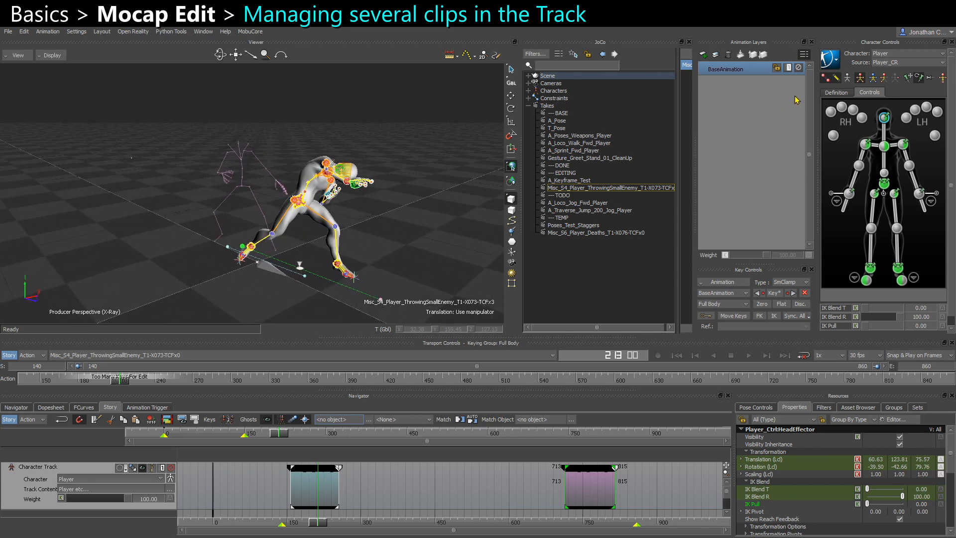
left_click(826, 78)
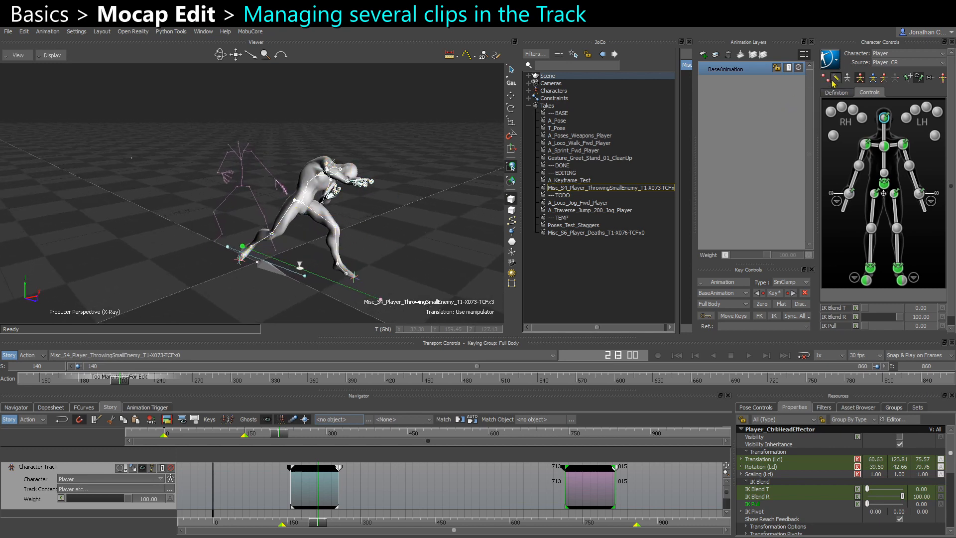
left_click_drag(391, 247, 342, 322, "alt")
right_click_drag(342, 322, 397, 256, "alt")
middle_click_drag(397, 256, 373, 248, "alt")
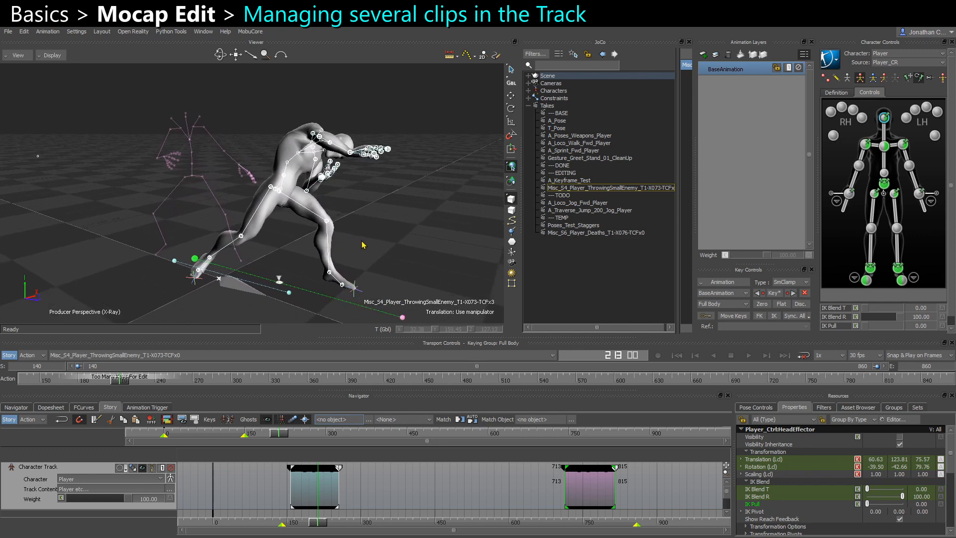
- Scrub through the first clip and past its end, selecting each of the two clips to compare their ghosts
mouse_move(319, 523)
left_mouse_down()
mouse_move(291, 522)
mouse_move(314, 523)
left_mouse_up()
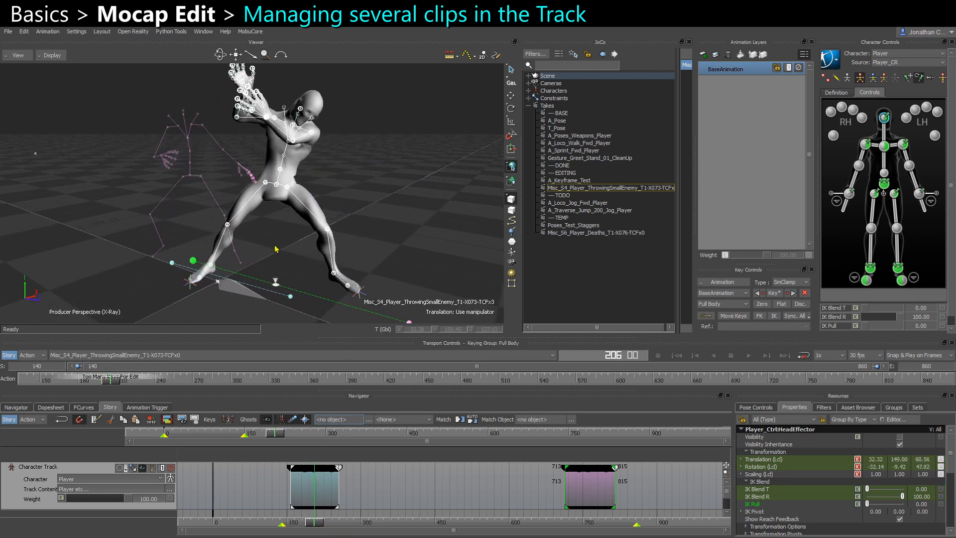
left_click_drag(317, 528, 346, 529)
left_click(341, 490)
left_click(403, 482)
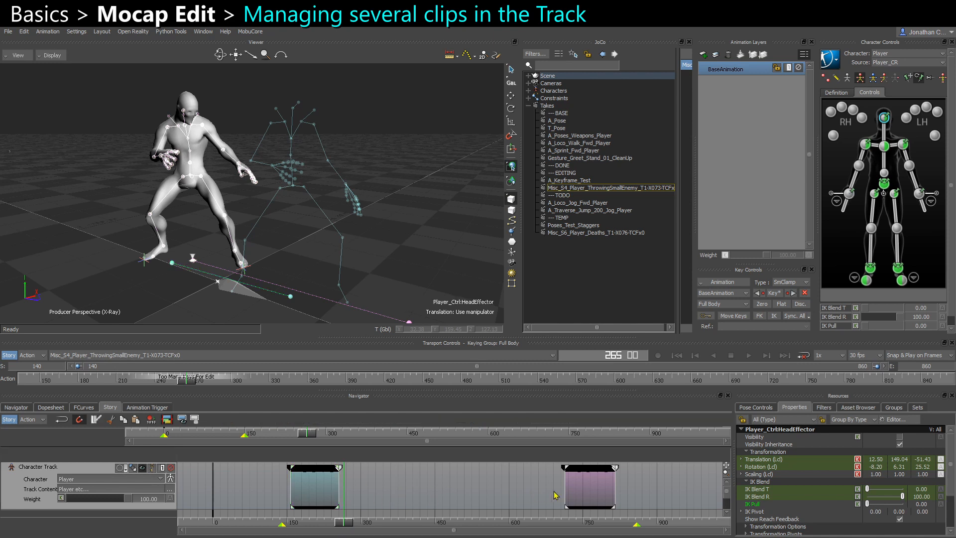
left_click(569, 493)
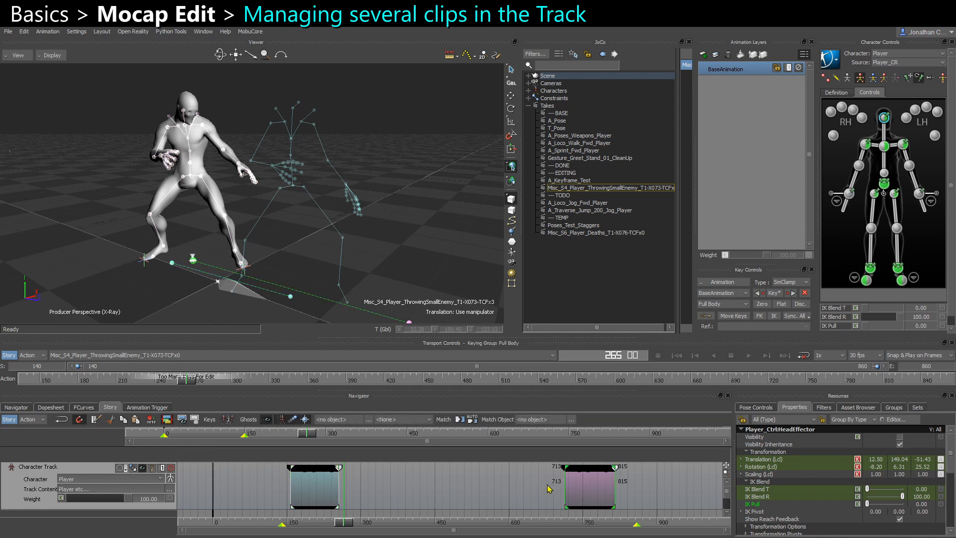
left_click_drag(350, 528, 345, 528)
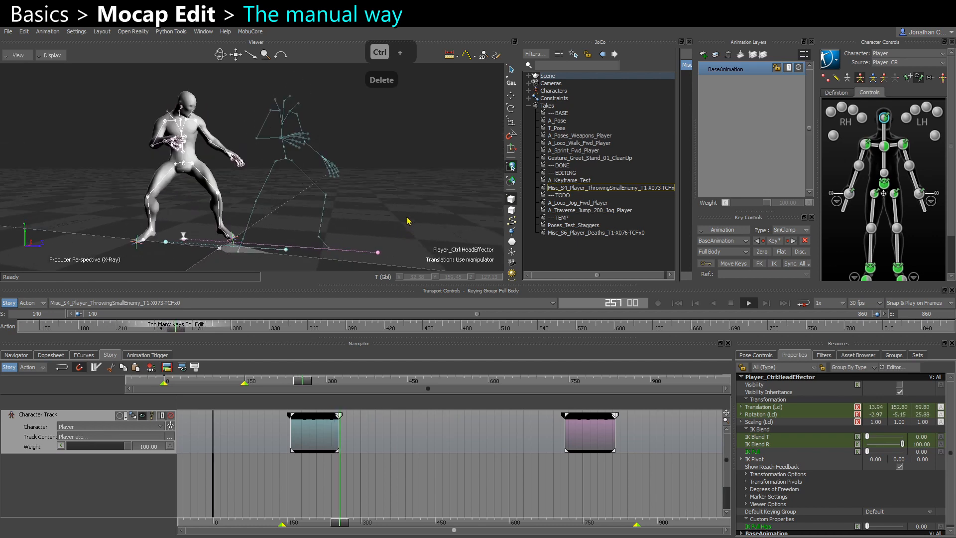
key("Delete")
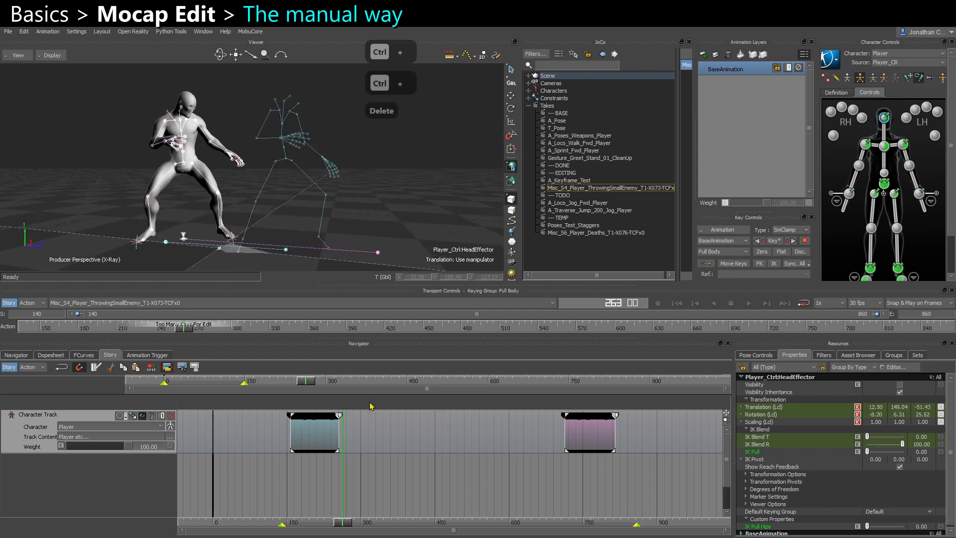
left_click_drag(554, 470, 602, 447)
left_click(307, 438)
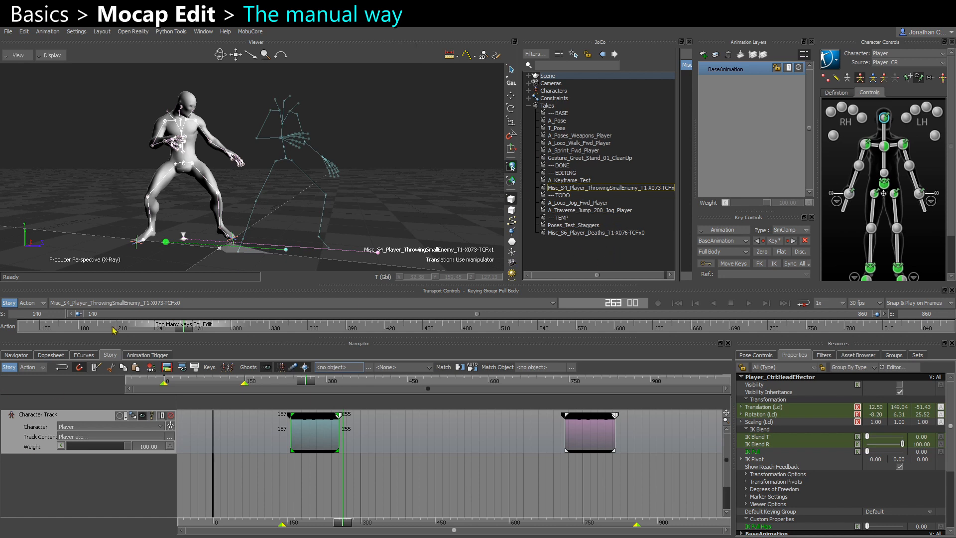
- Rename the Misc_S4_Player_ThrowingSmallEnemy take to MOCAP
left_click(574, 188)
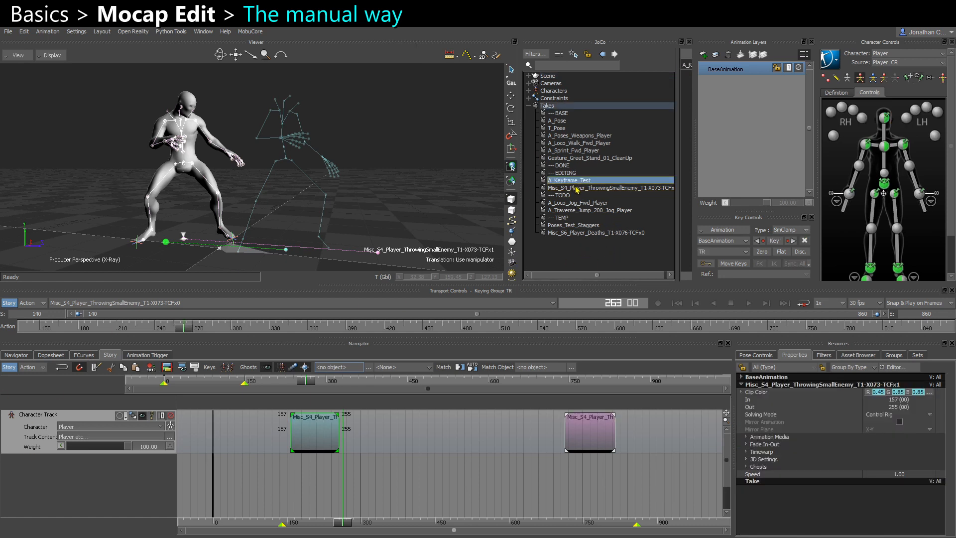
right_click(573, 188)
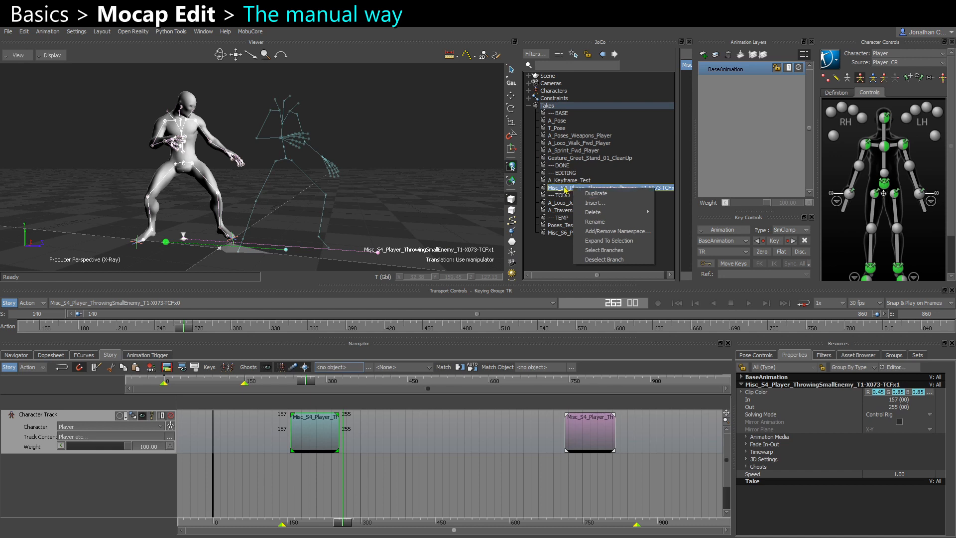
right_click(562, 188)
right_click(562, 188)
left_click(583, 220)
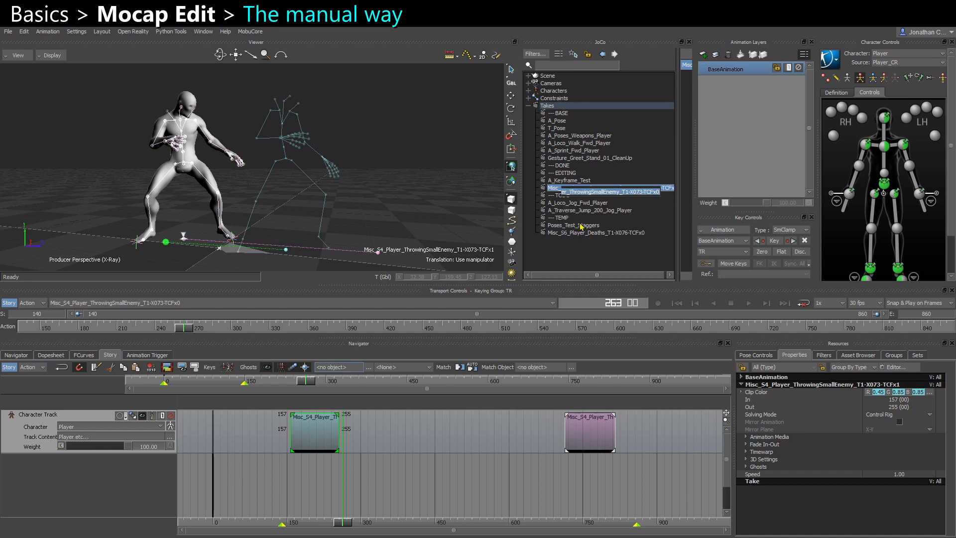
type("MOCAP")
key("Return")
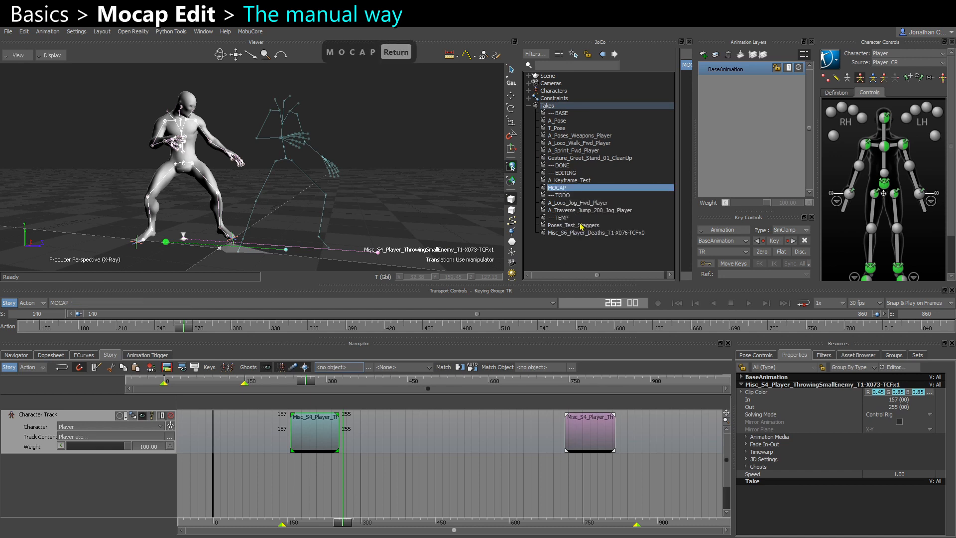
- Duplicate the MOCAP take and rename the copy to Throw_01
right_click(572, 189)
left_click(566, 196)
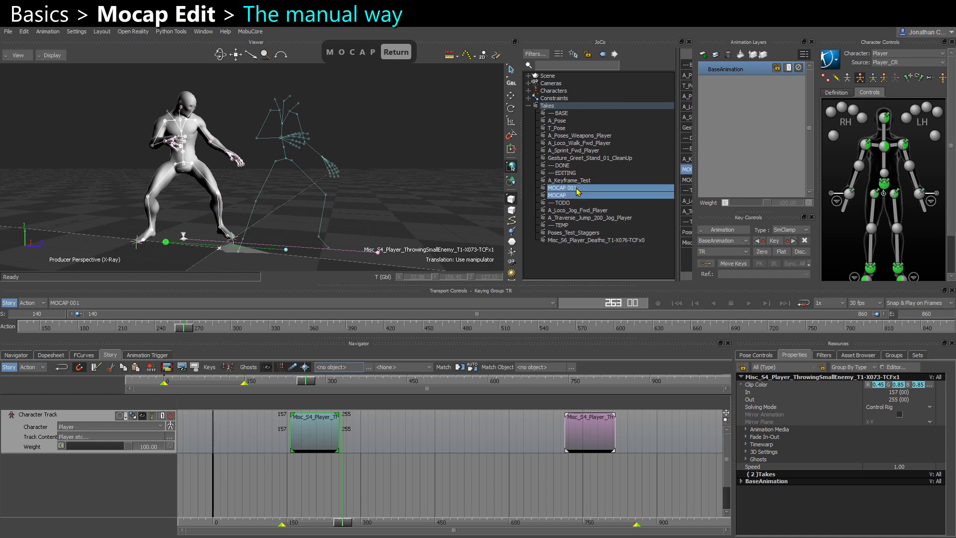
right_click(579, 188)
left_click(605, 226)
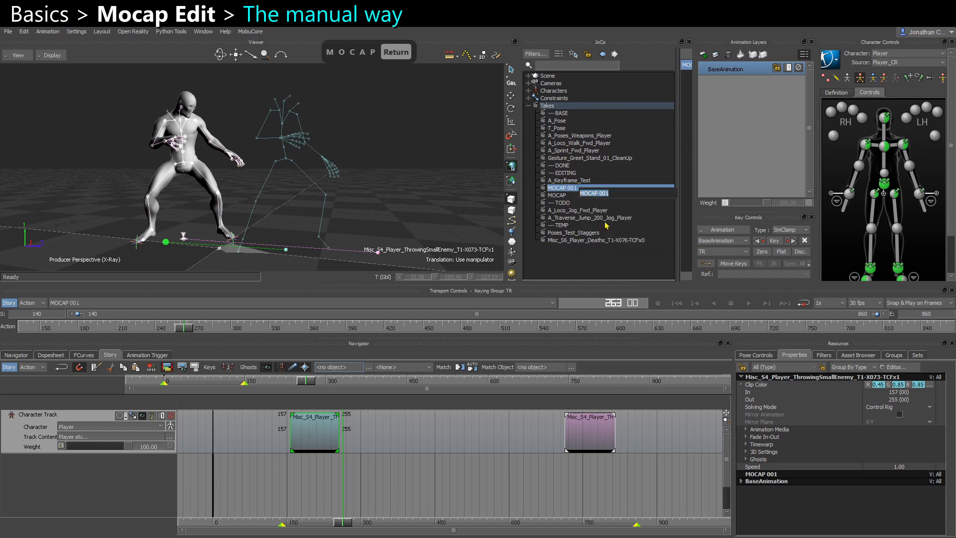
type("Throw_01")
key("Return")
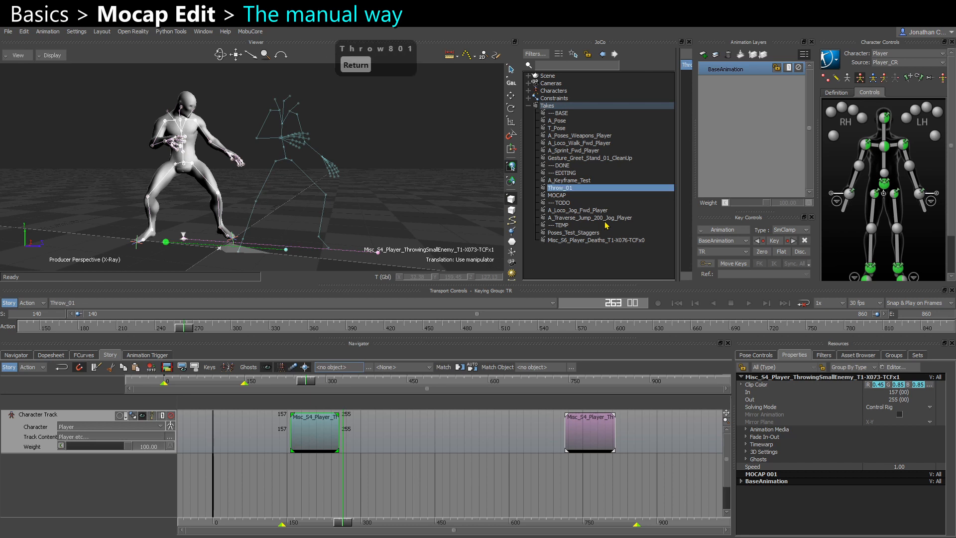
- Duplicate the Throw_01 take and rename the copy to Throw_02
right_click(565, 190)
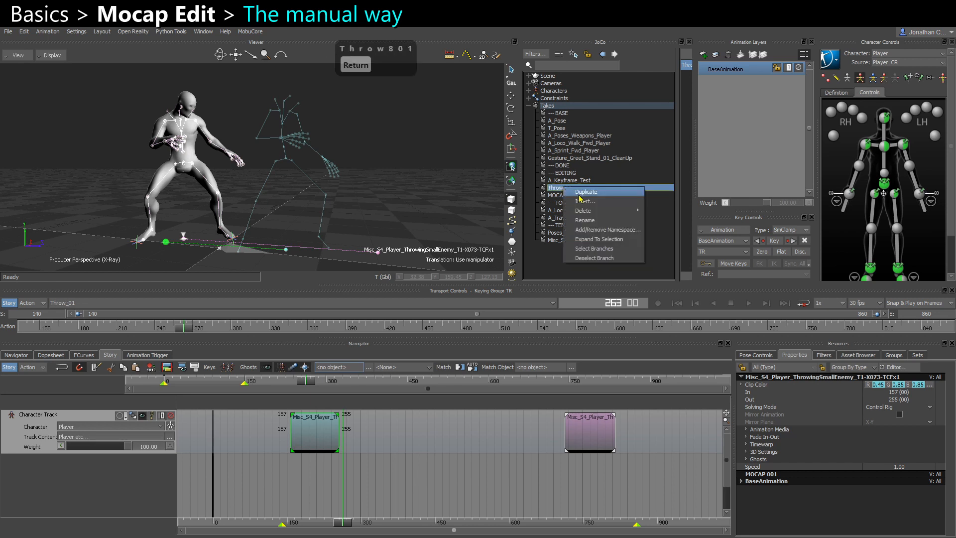
left_click(559, 197)
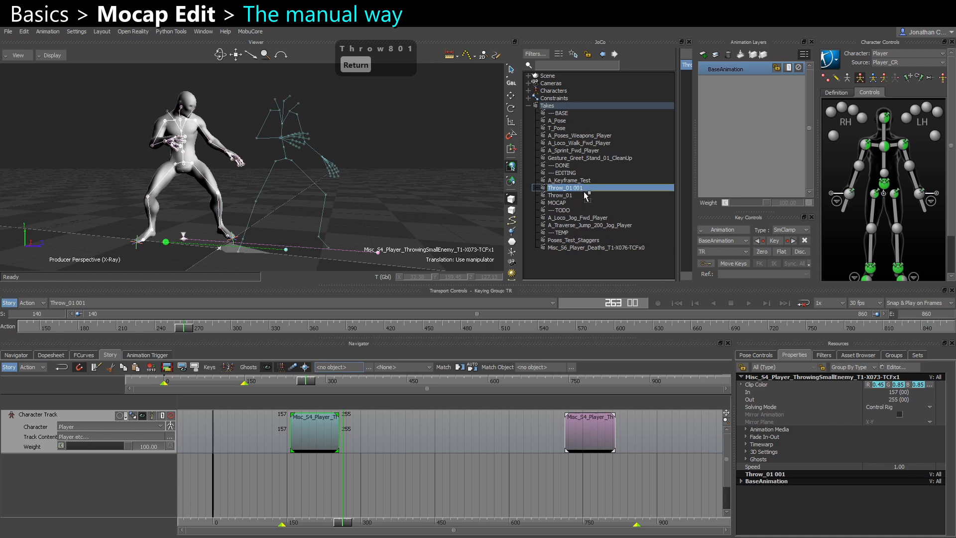
right_click(586, 195)
left_click(608, 227)
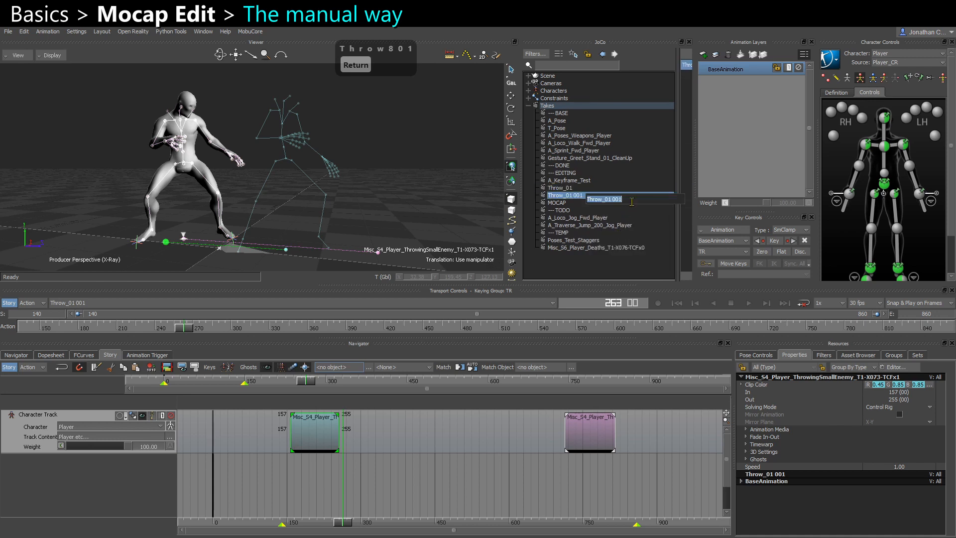
left_click_drag(621, 199, 607, 199)
key("Return")
key("Return")
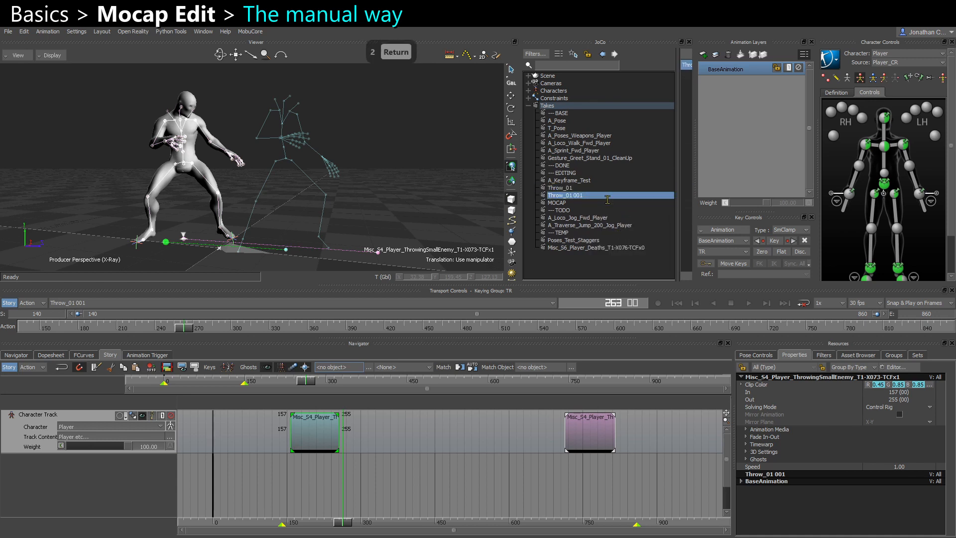
- Switch to the Throw_01 take and slide its first throw clip back to start at frame 0
left_click(566, 189)
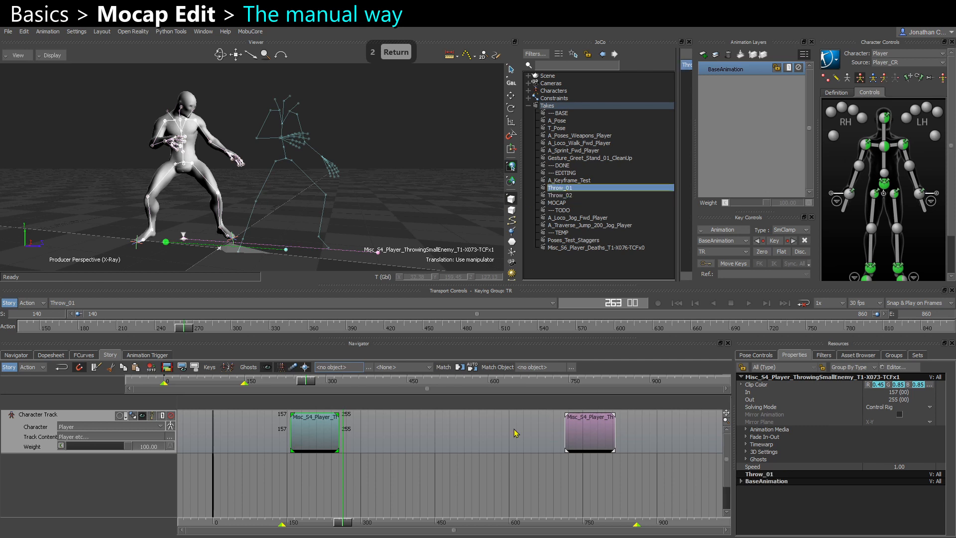
left_click_drag(436, 490, 419, 486, "ctrl")
left_click_drag(340, 459, 294, 440, "shift")
left_click_drag(287, 474, 342, 465, "ctrl")
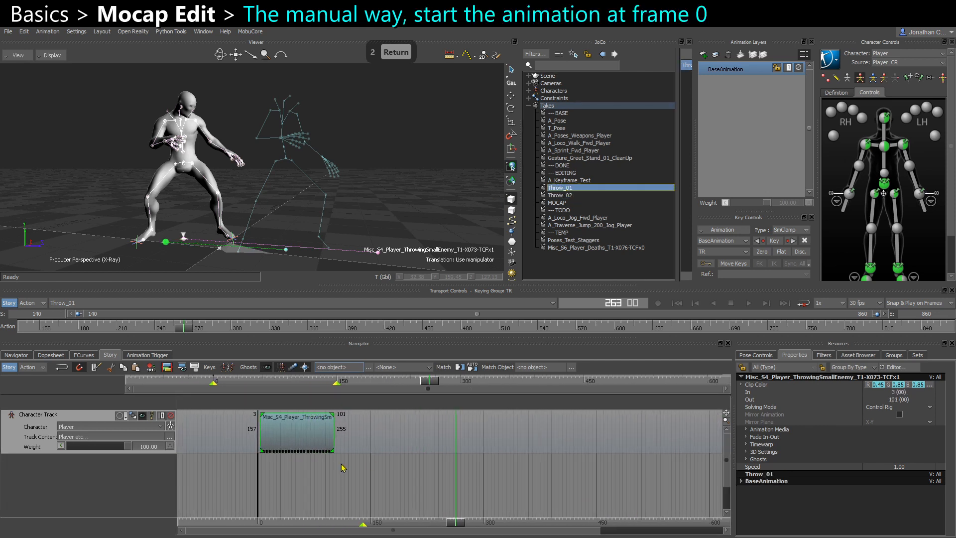
mouse_move(288, 432)
left_mouse_down()
mouse_move(332, 436)
mouse_move(310, 450)
mouse_move(284, 438)
mouse_move(345, 441)
mouse_move(286, 440)
left_mouse_up()
left_click(286, 474)
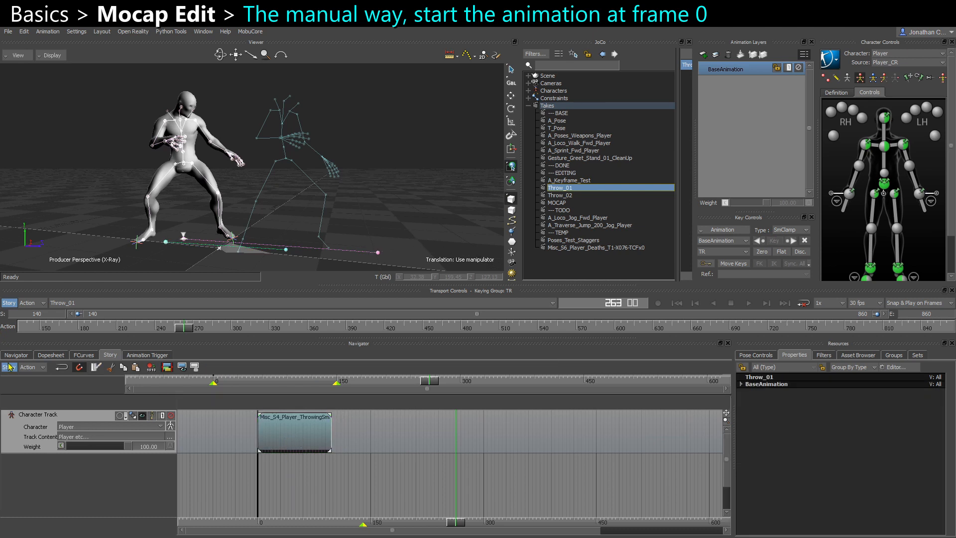
- Set the timeline's start frame to 0 and bring the current time to frame 0
type("0")
key("Return")
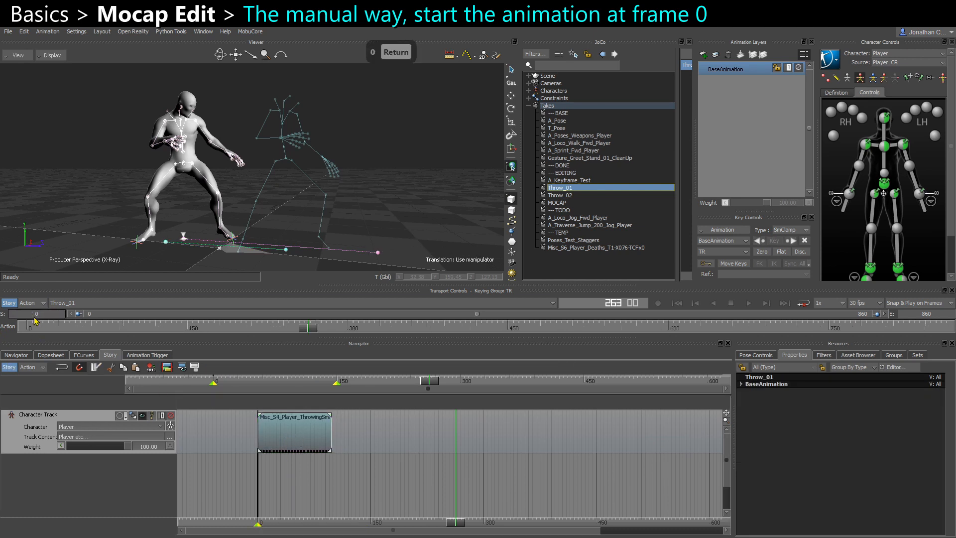
left_click_drag(55, 324, 27, 329)
- Move the throw clip away to about frame 159, and return it by entering 0 as its start frame
left_click_drag(282, 446, 390, 454)
left_click(387, 482)
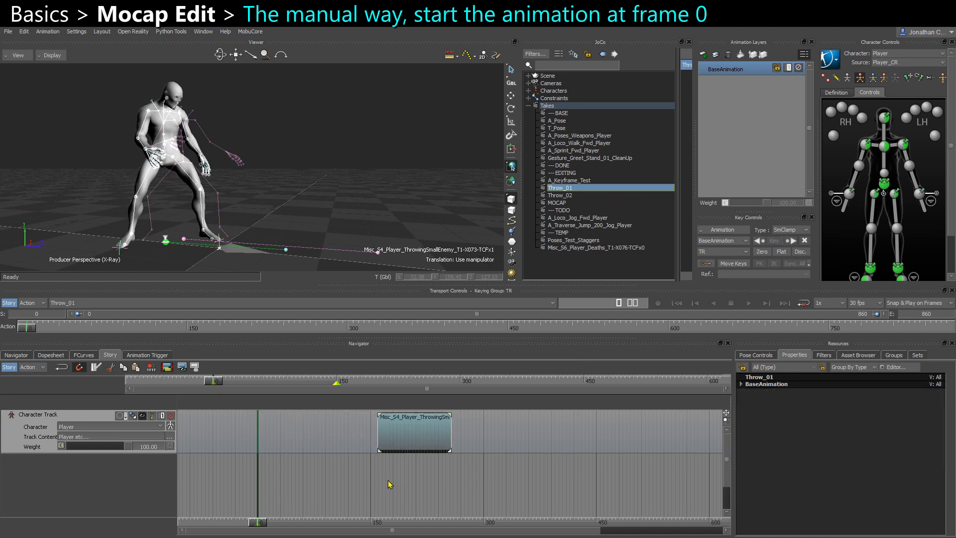
left_click(388, 435)
double_click(368, 414)
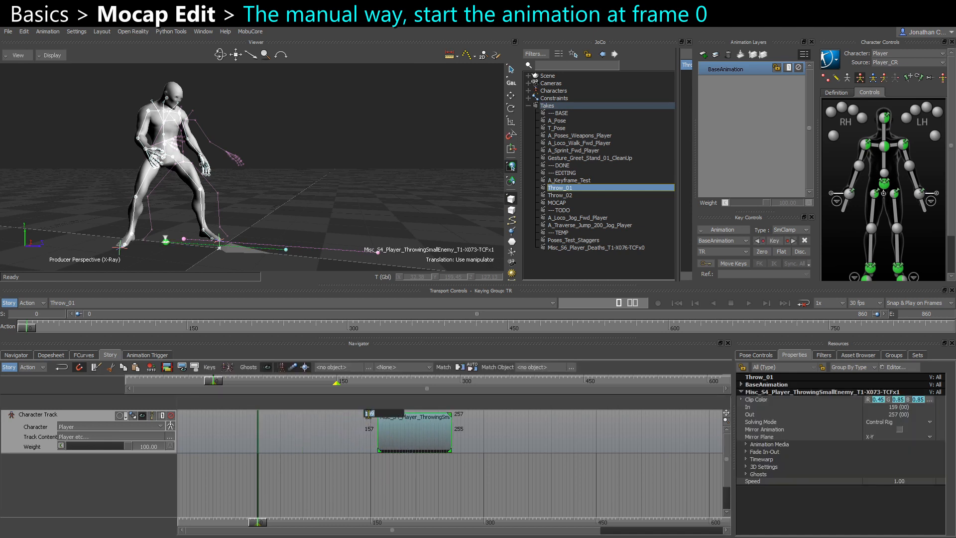
type("0")
key("Return")
left_click(353, 475)
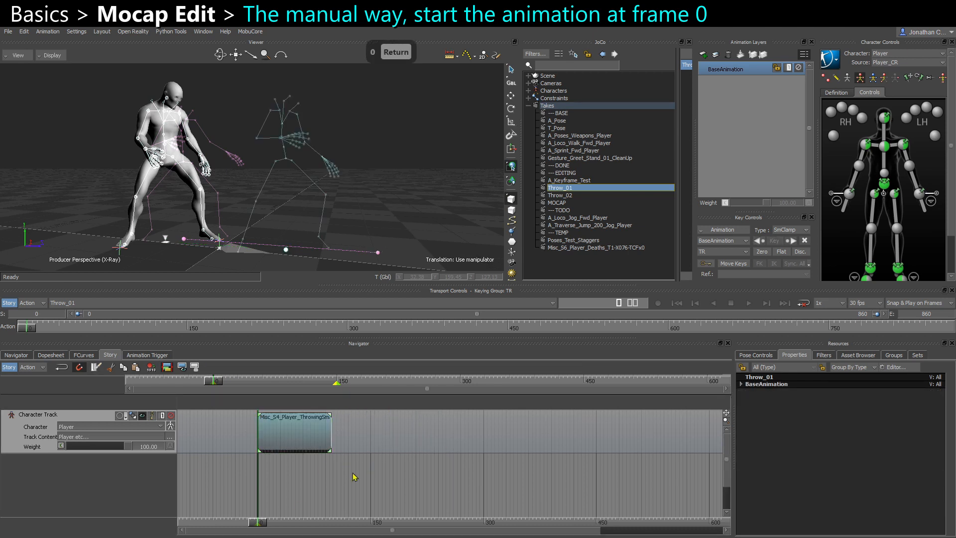
- Match the timeline range to the throw clip using Frame Start/End, and scrub past the clip's end to check the range
left_click(297, 436)
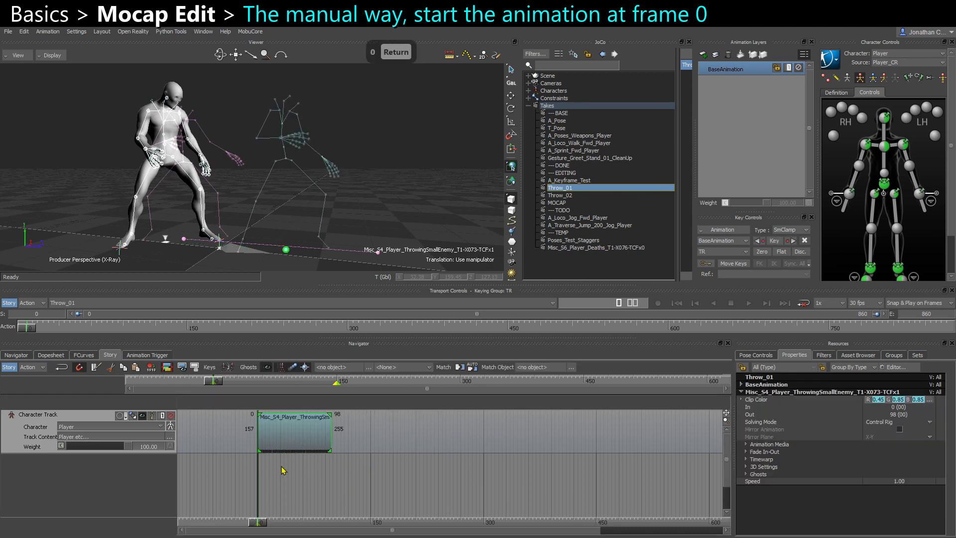
left_click_drag(27, 328, 112, 331)
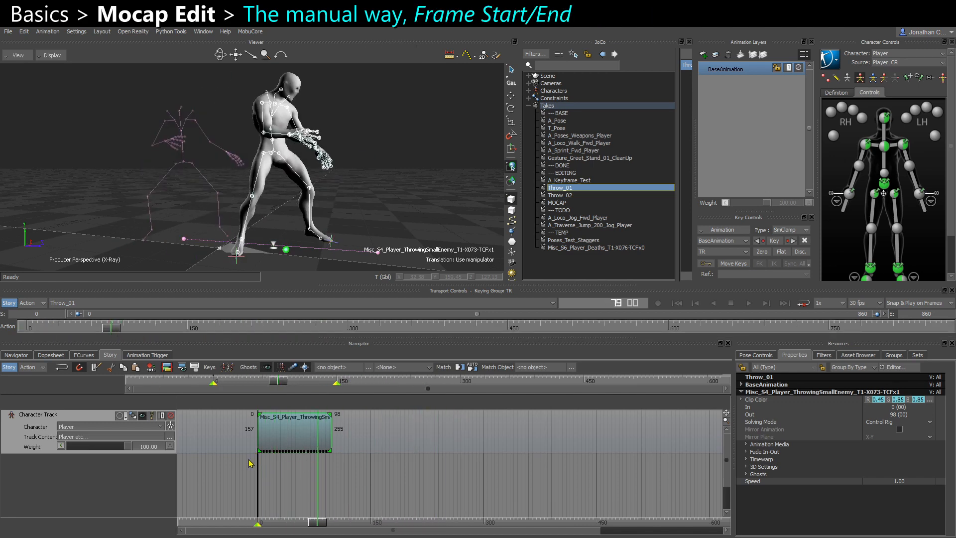
right_click(302, 423)
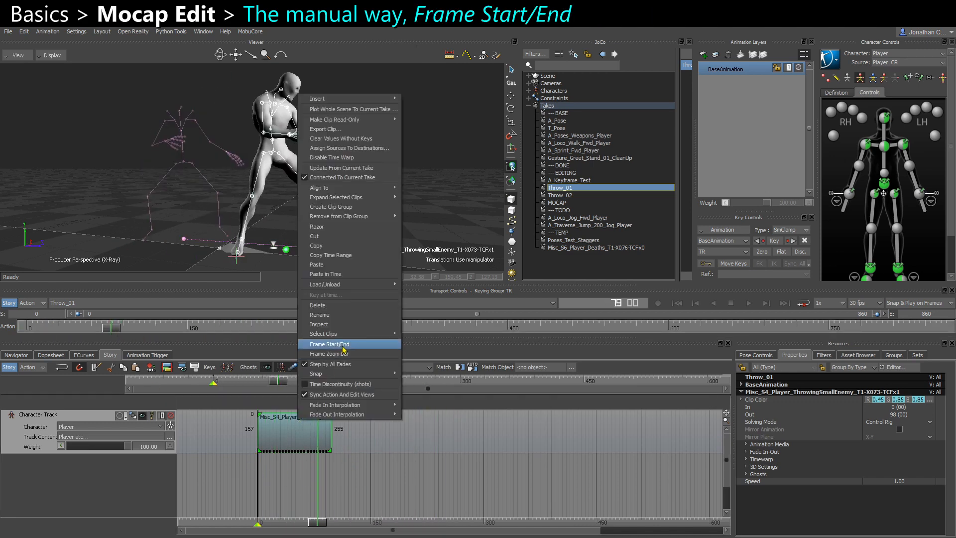
left_click(342, 347)
left_click_drag(772, 331, 907, 327)
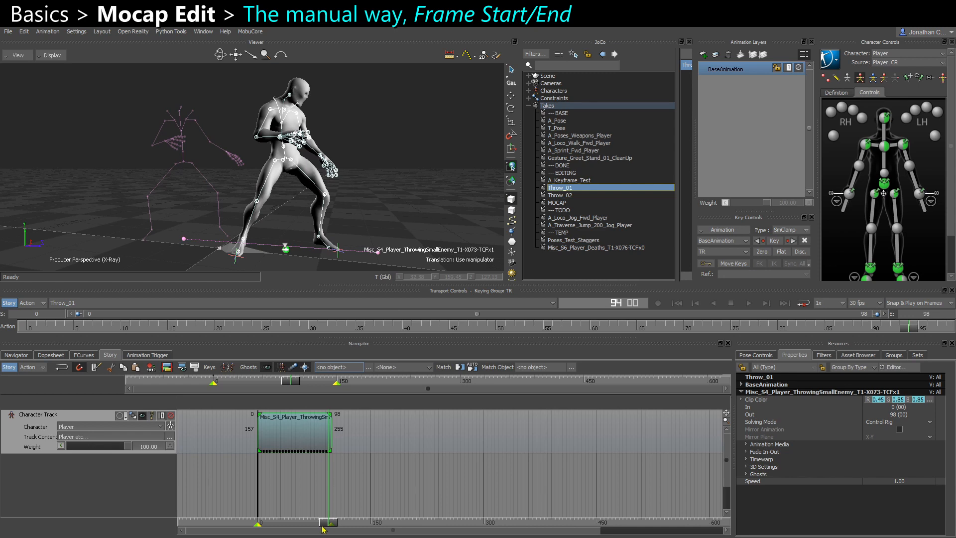
left_click_drag(325, 529, 344, 525)
left_click_drag(400, 449, 667, 425, "ctrl")
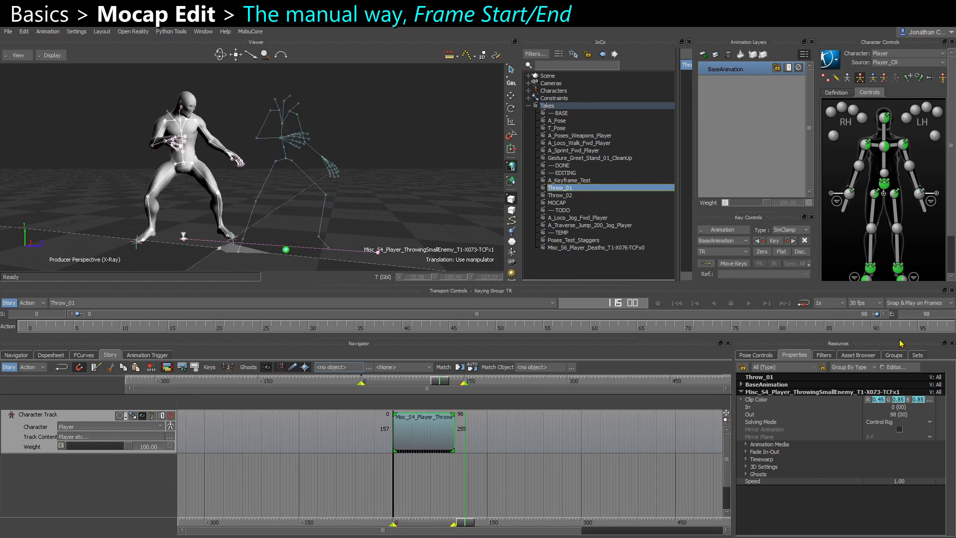
left_click(935, 327)
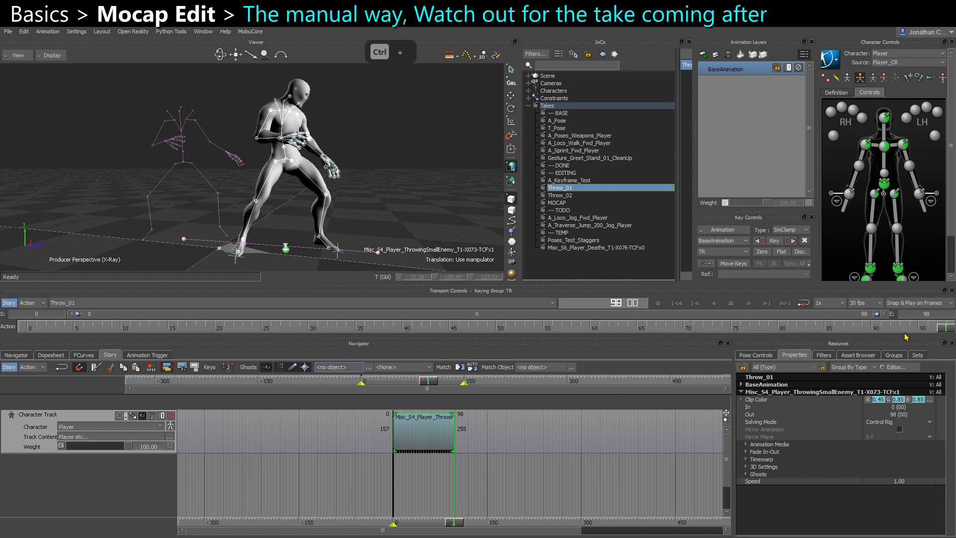
- Extend the end of the first throw clip to frame 112
left_click(500, 476)
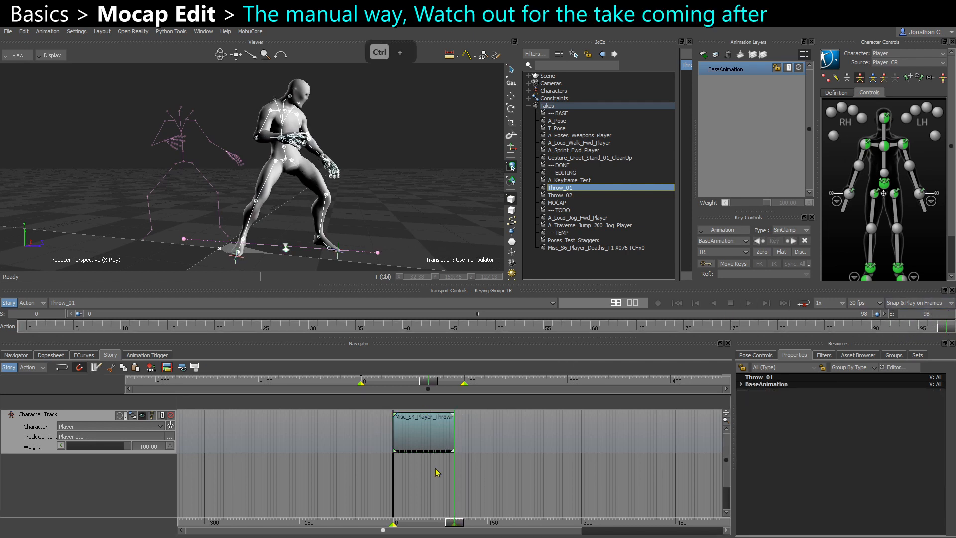
left_click_drag(480, 477, 419, 482, "shift")
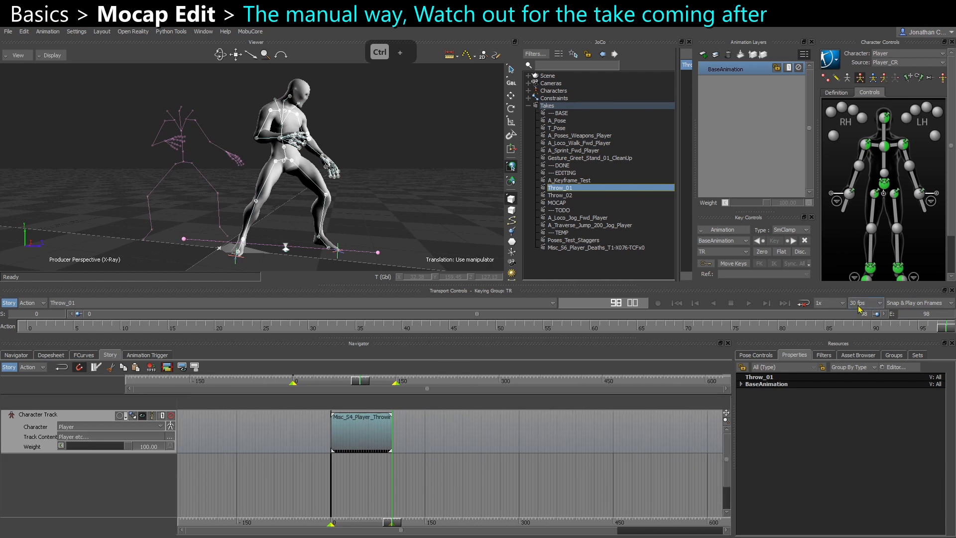
left_click_drag(384, 480, 468, 441, "ctrl")
left_click(446, 436)
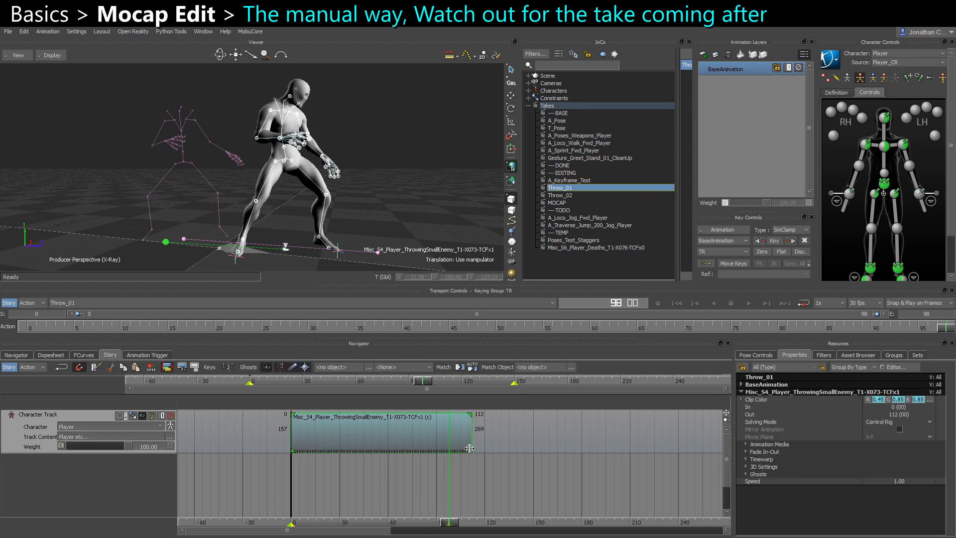
scroll(482, 470, "up", 2)
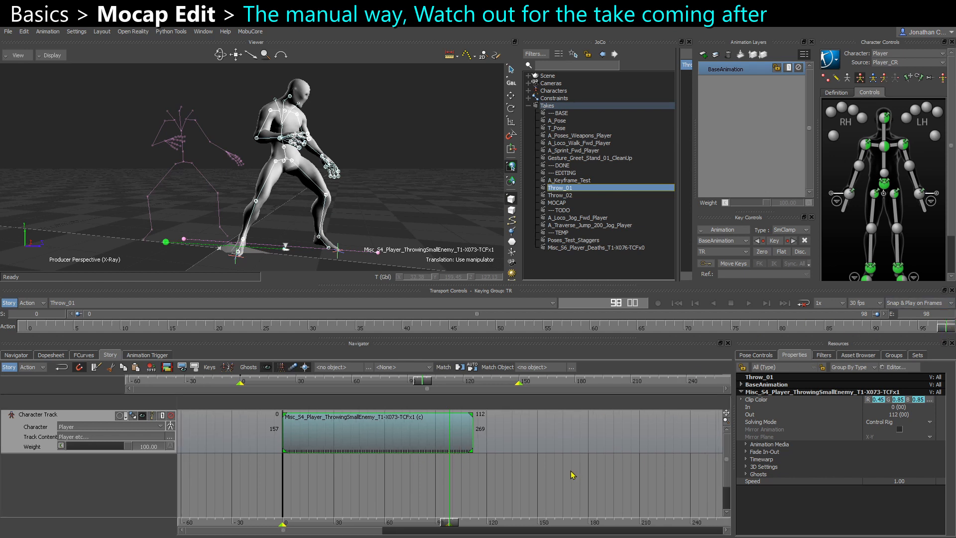
- Cut the second throw clip from the track and paste it ahead of the first clip, at about frame -322
scroll(428, 485, "down", 10)
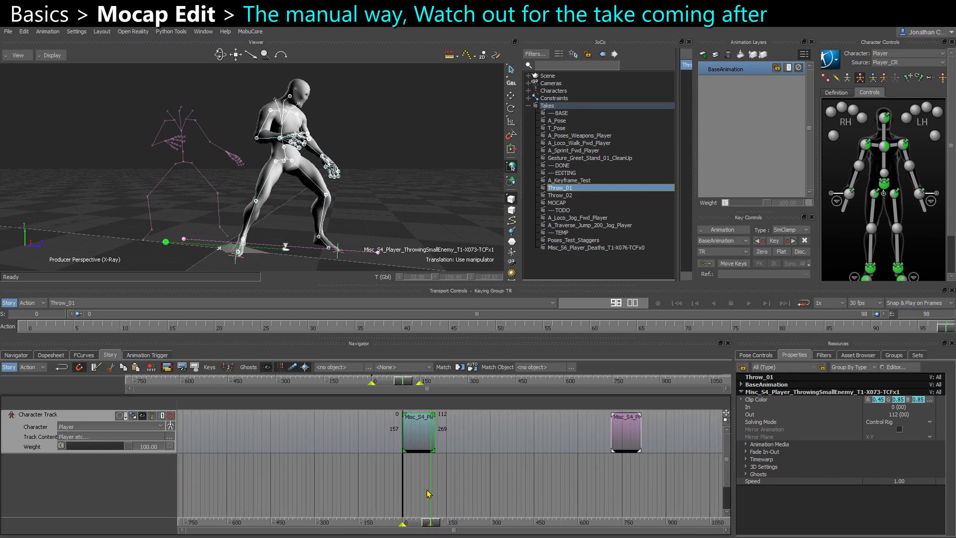
left_click(620, 436)
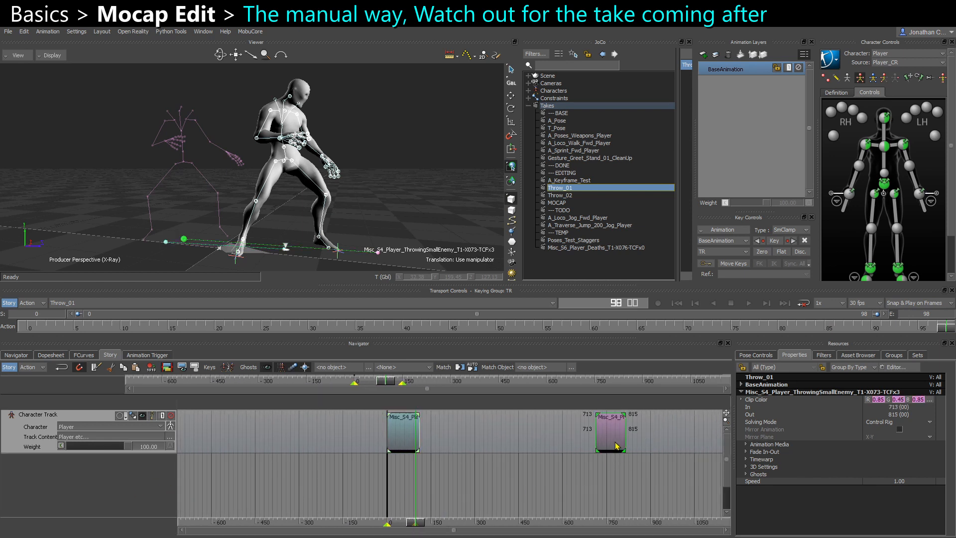
key("ctrl+x")
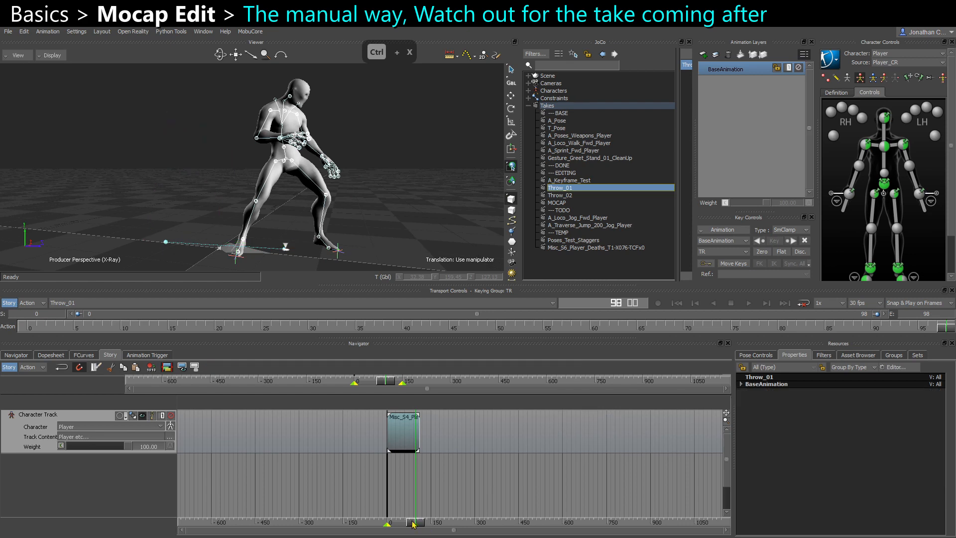
left_click_drag(413, 523, 292, 522)
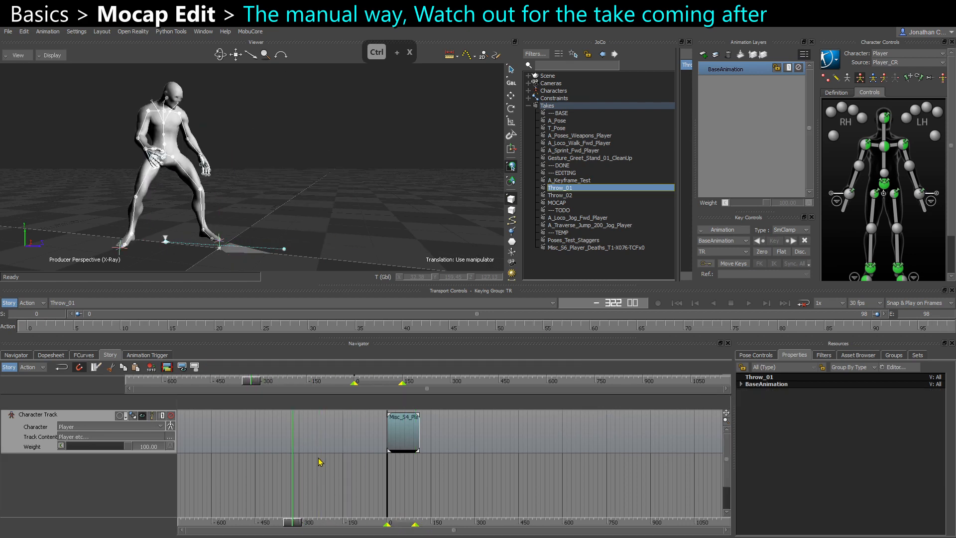
key("ctrl+v")
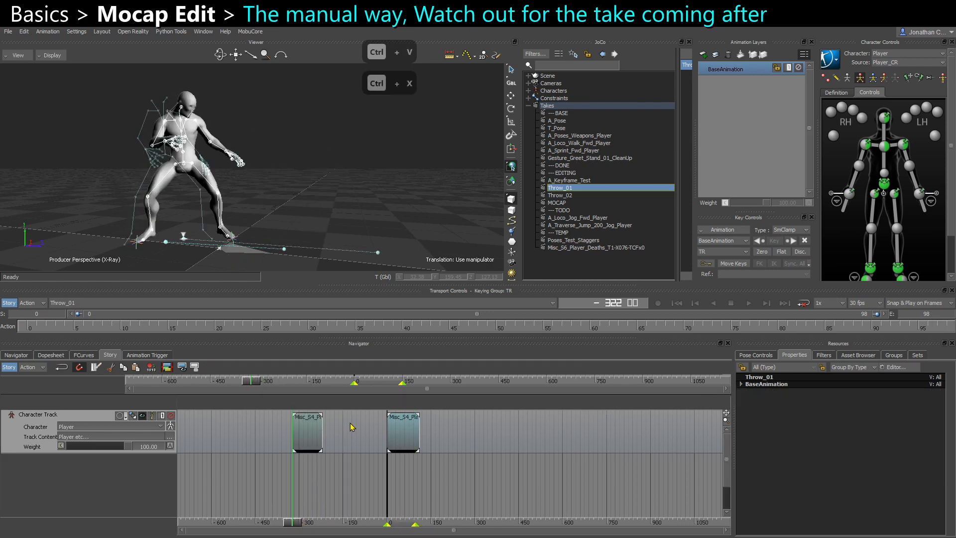
- Select the first throw clip and play it back from frame 0 to check the motion
left_click_drag(297, 523, 395, 523)
left_click(407, 450)
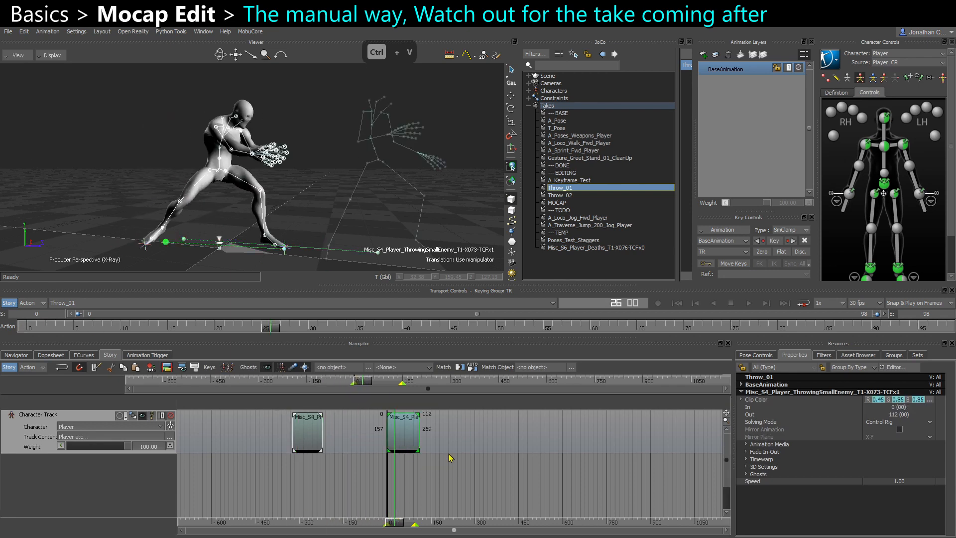
scroll(353, 437, "up", 2, "ctrl")
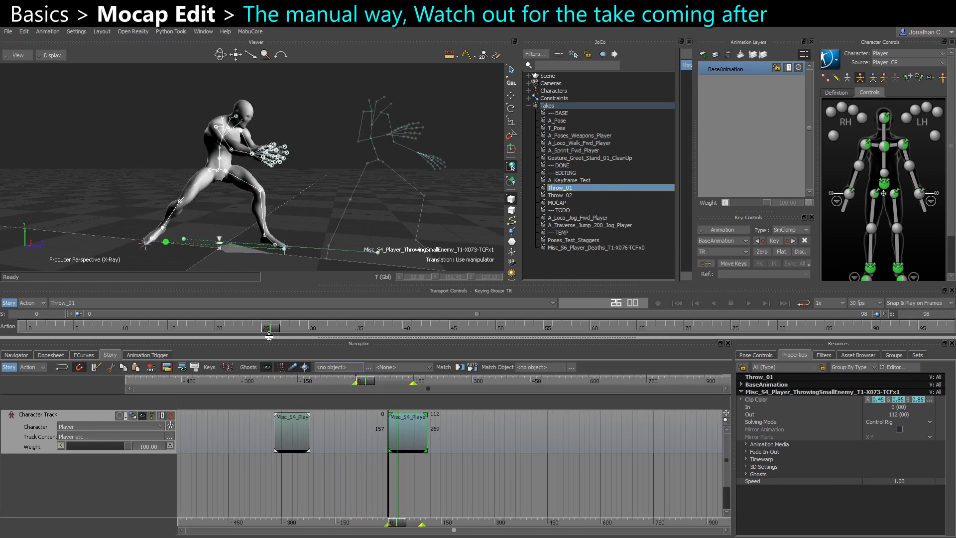
left_click_drag(240, 332, 18, 333)
key("ctrl+space")
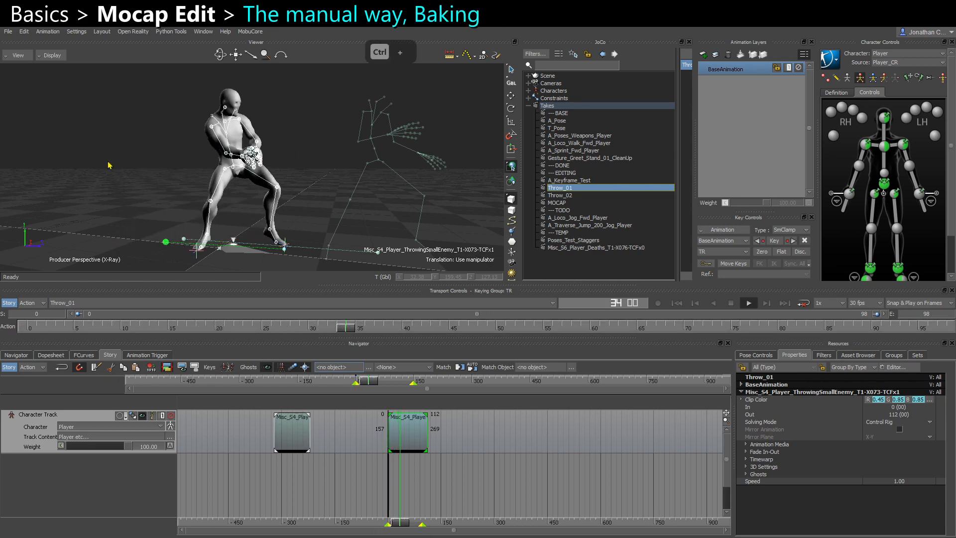
left_click(110, 166)
key("ctrl+space")
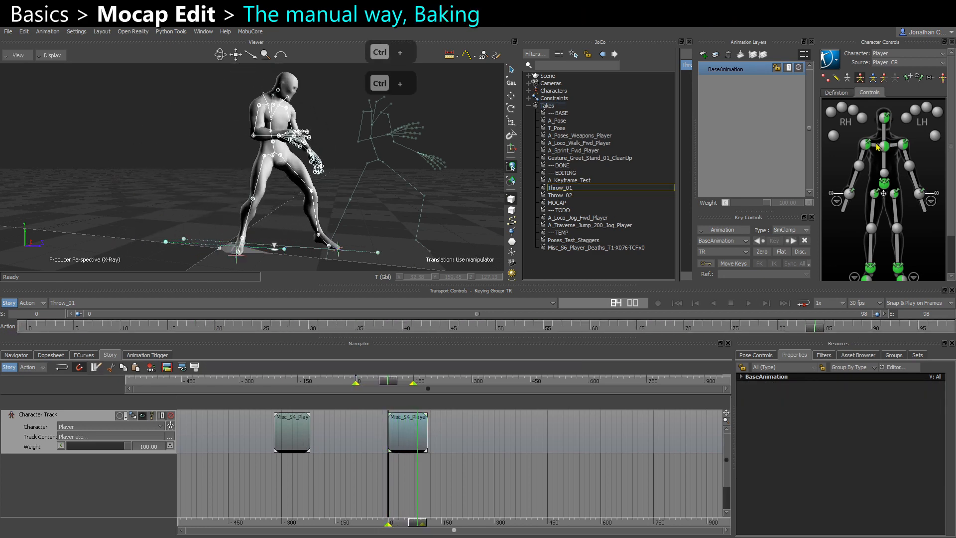
- Bake the first throw onto the character's full-body control rig by plotting the selected controls with all properties
left_click(883, 146)
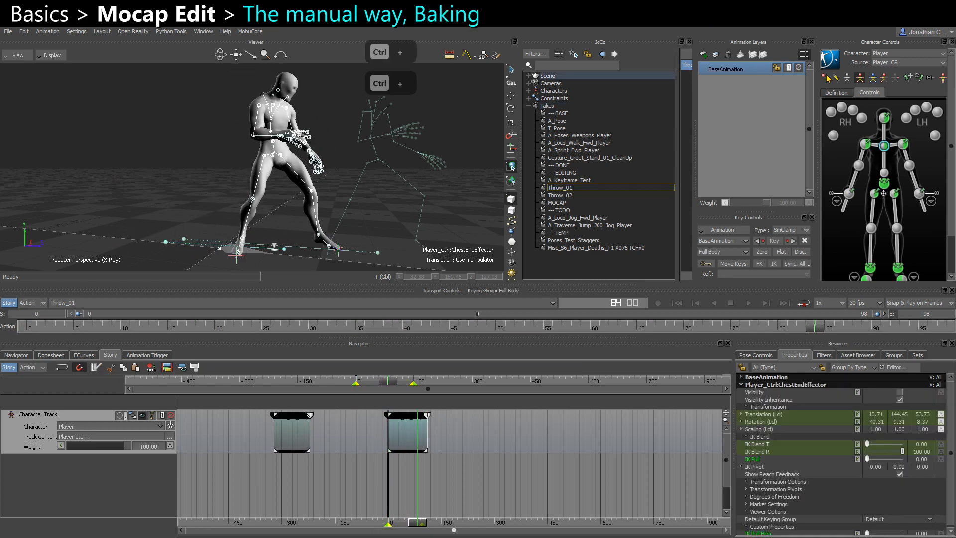
left_click(701, 228)
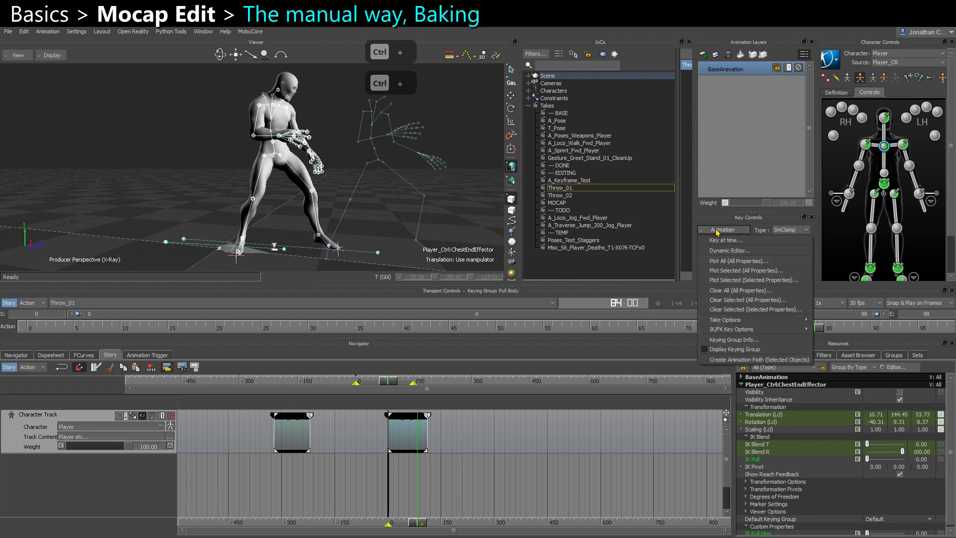
left_click(751, 272)
left_click(481, 387)
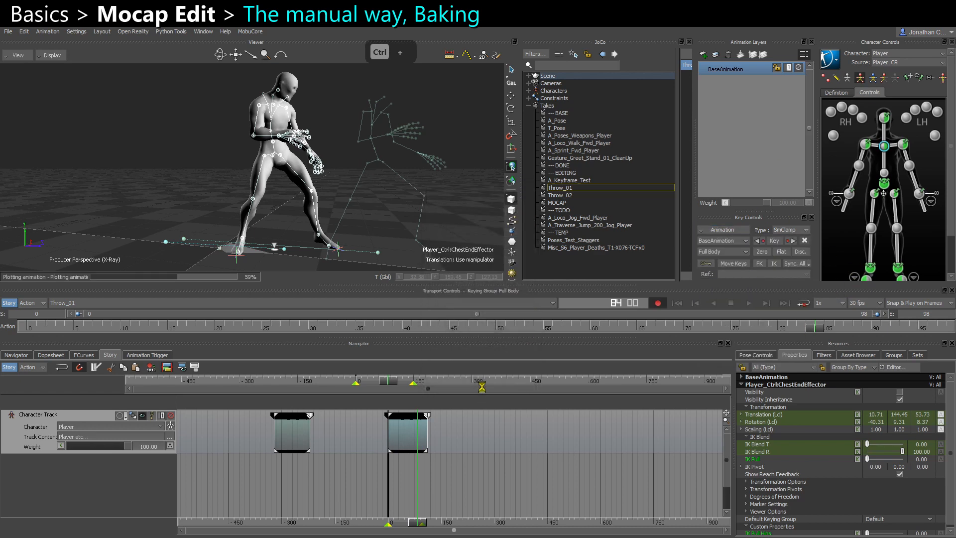
- Scrub through the baked keys, turn off Story mode, and play the baked throw from the start
left_click_drag(43, 326, 561, 327)
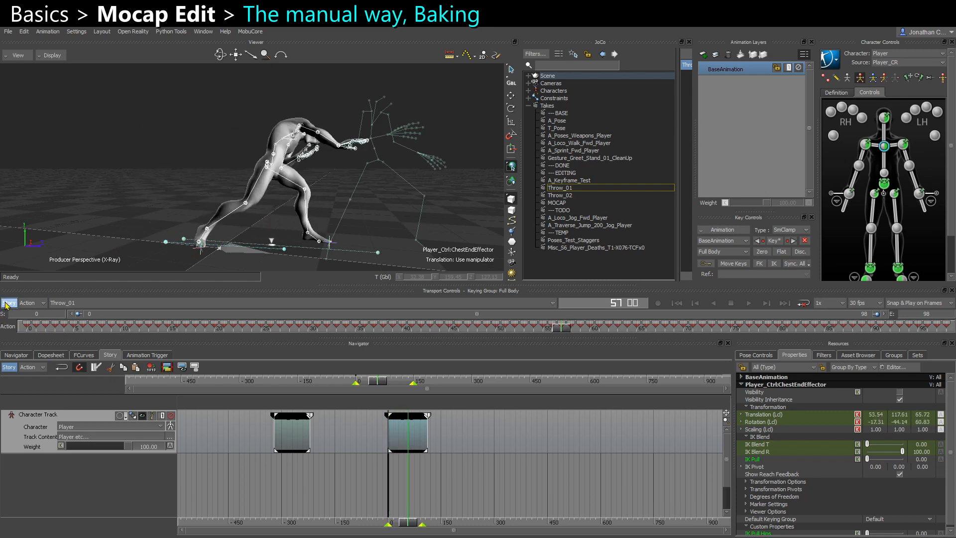
left_click(7, 303)
left_click(26, 327)
key("ctrl+space")
left_click(339, 216)
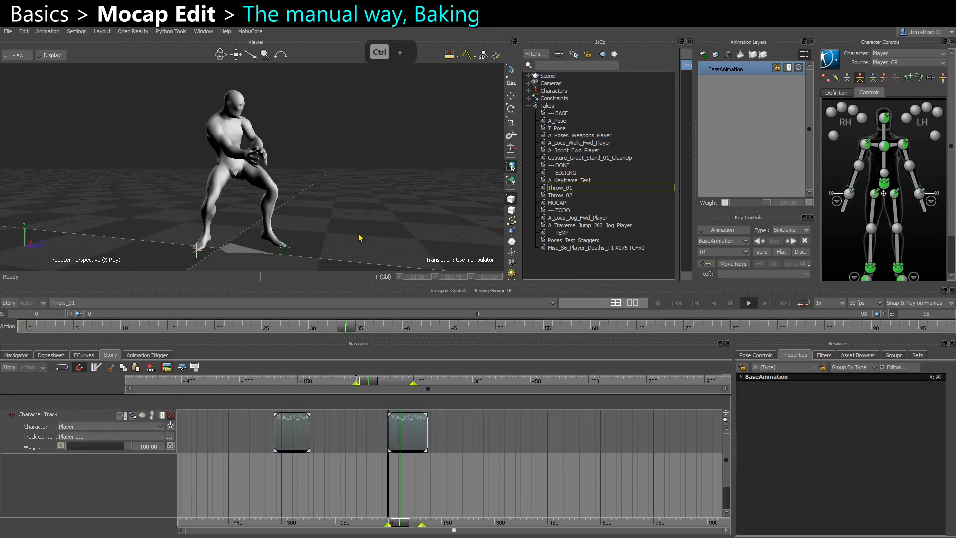
key("ctrl+space")
- In the Throw_02 take, delete the first throw clip and turn Story mode back on
double_click(560, 195)
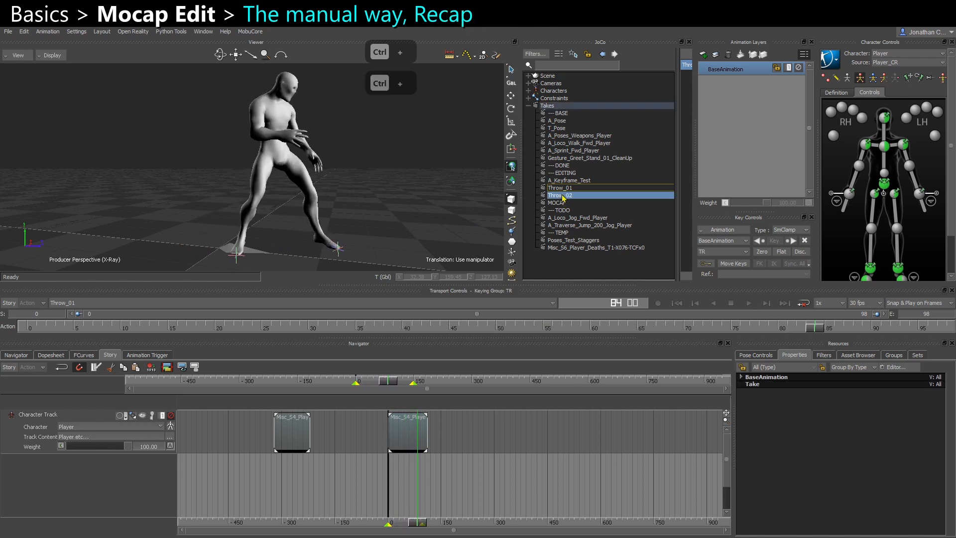
left_click(407, 433)
key("Delete")
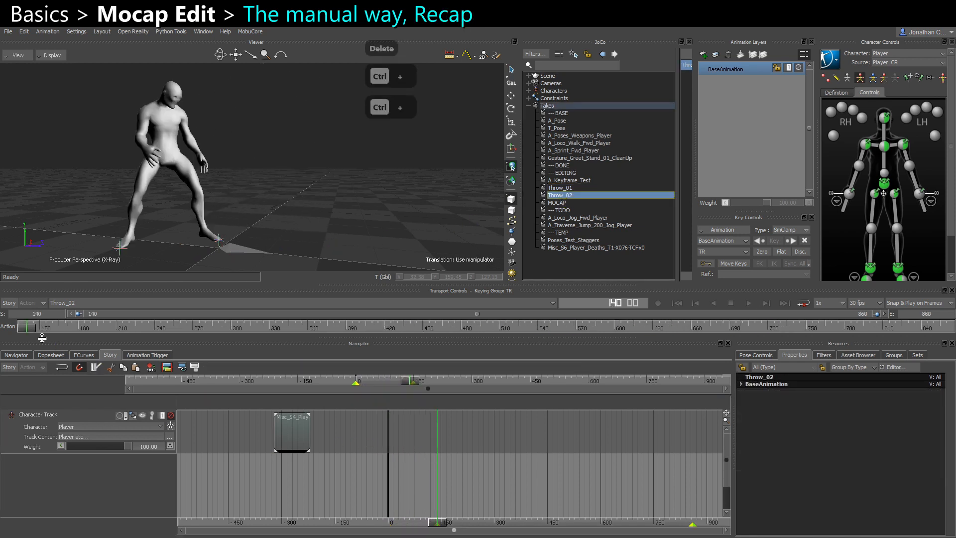
left_click(10, 367)
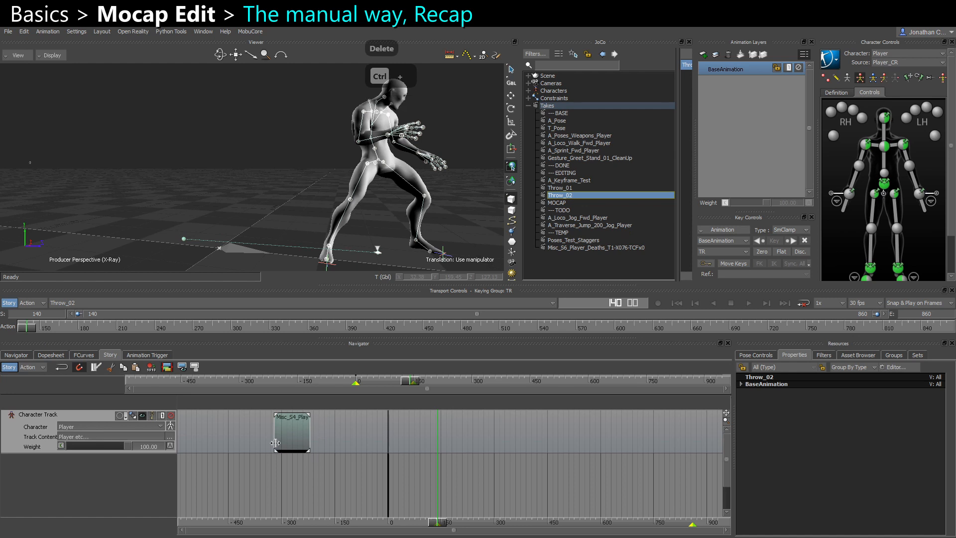
- Move the remaining throw clip to start at frame 0 and match the timeline range to it with Frame Start/End
left_click_drag(291, 441, 420, 440)
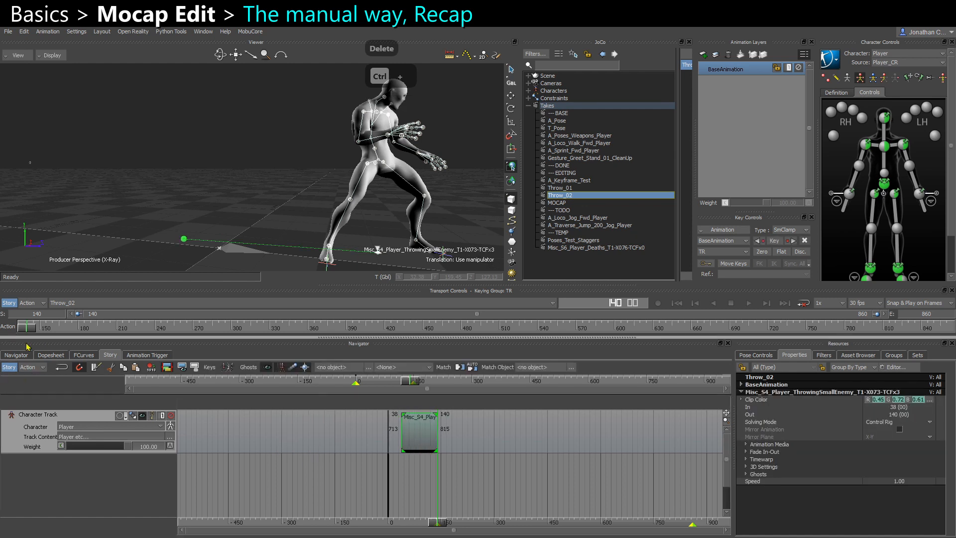
double_click(394, 415)
type("0")
key("Return")
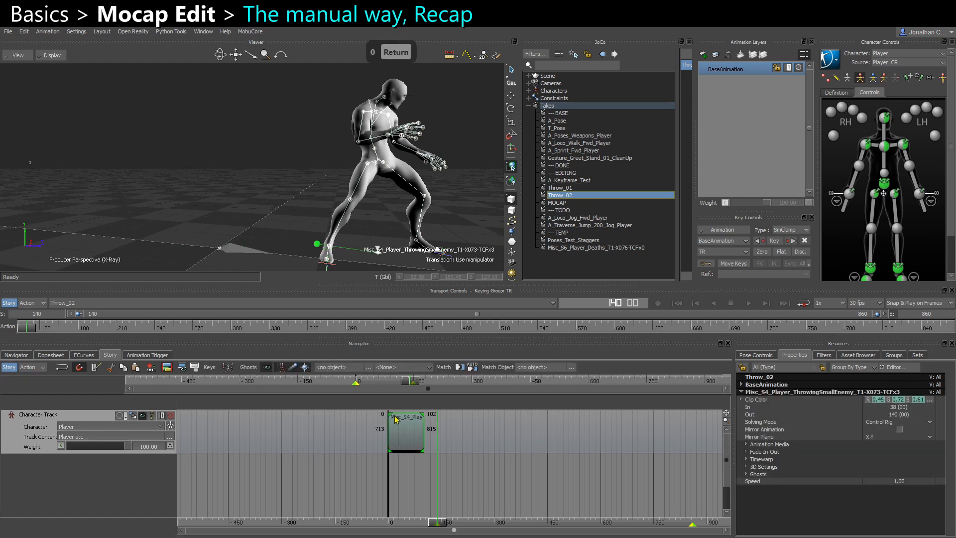
right_click(402, 432)
left_click(422, 356)
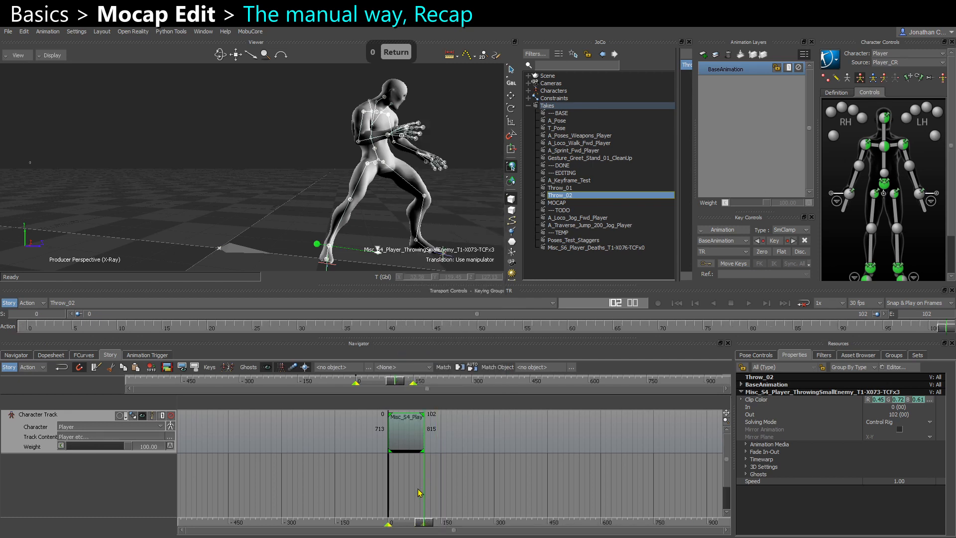
- Bake Throw_02 onto the full-body control rig by plotting all properties on frame at 30 FPS
left_click(883, 148)
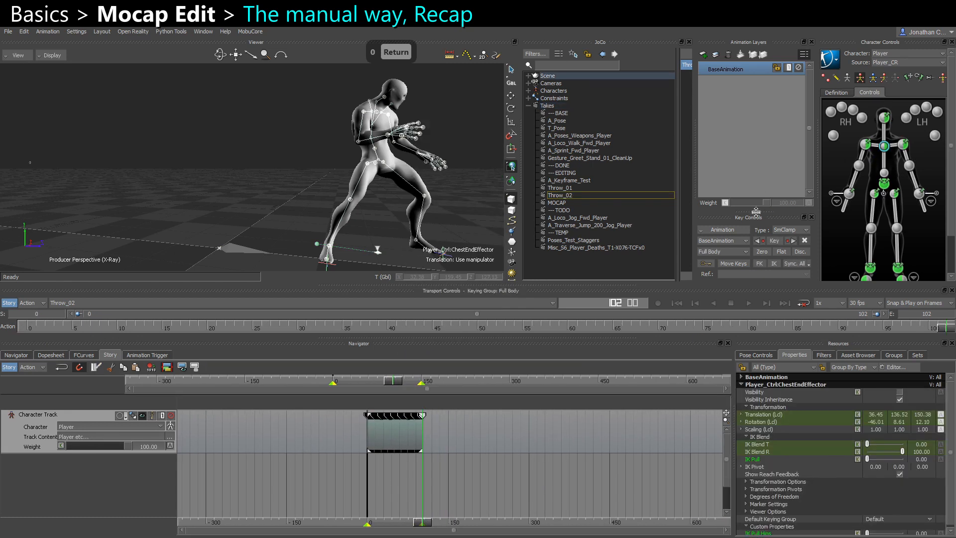
left_click(734, 231)
left_click(739, 261)
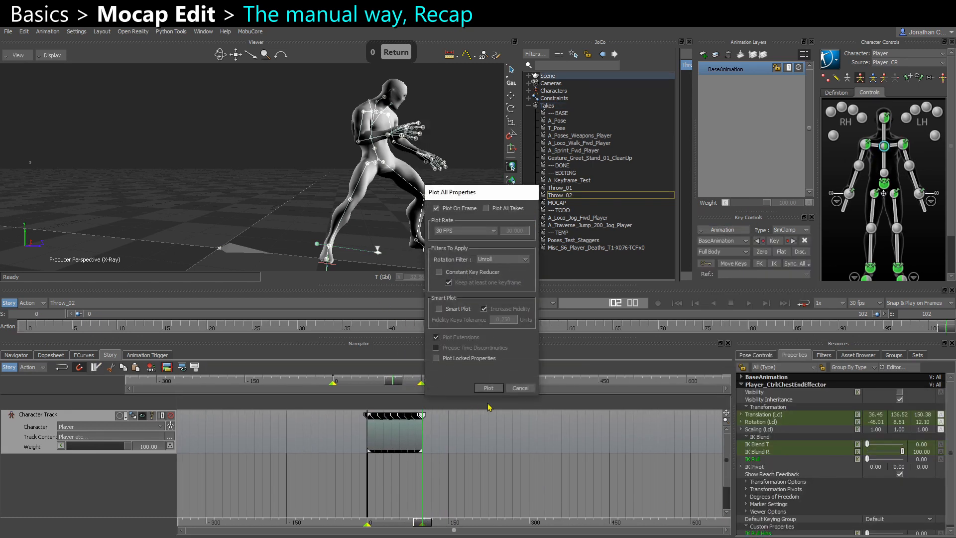
left_click(488, 387)
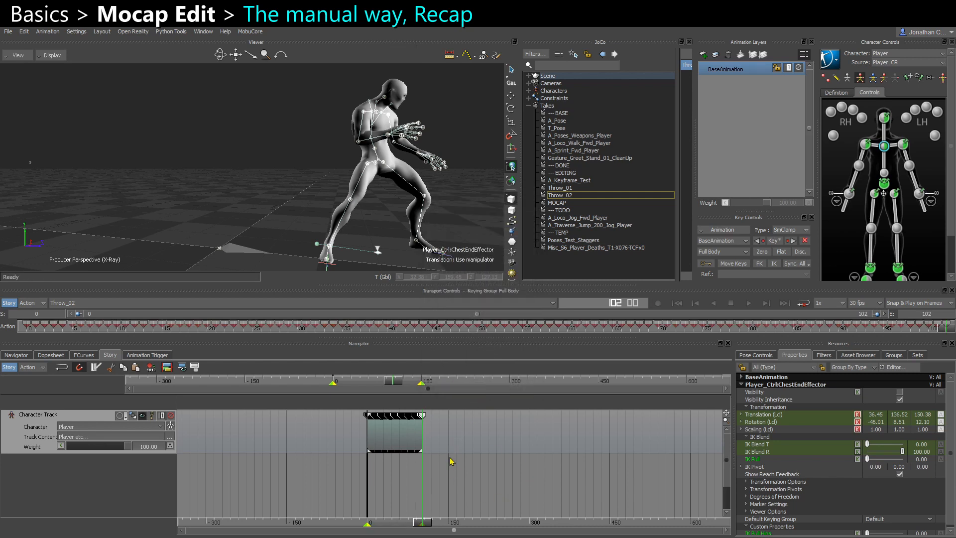
- Delete the baked throw clip from the story track and switch to the Throw_01 take
key("Delete")
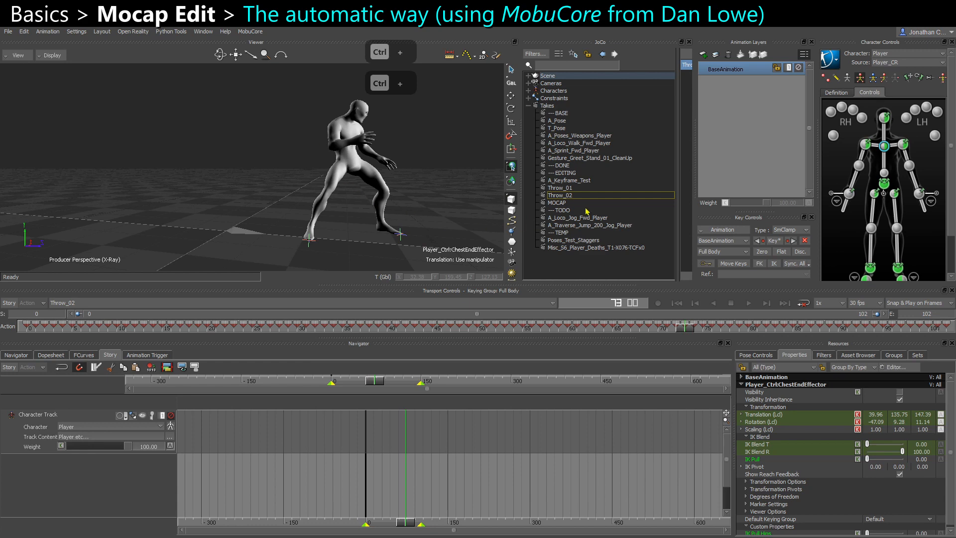
double_click(576, 189)
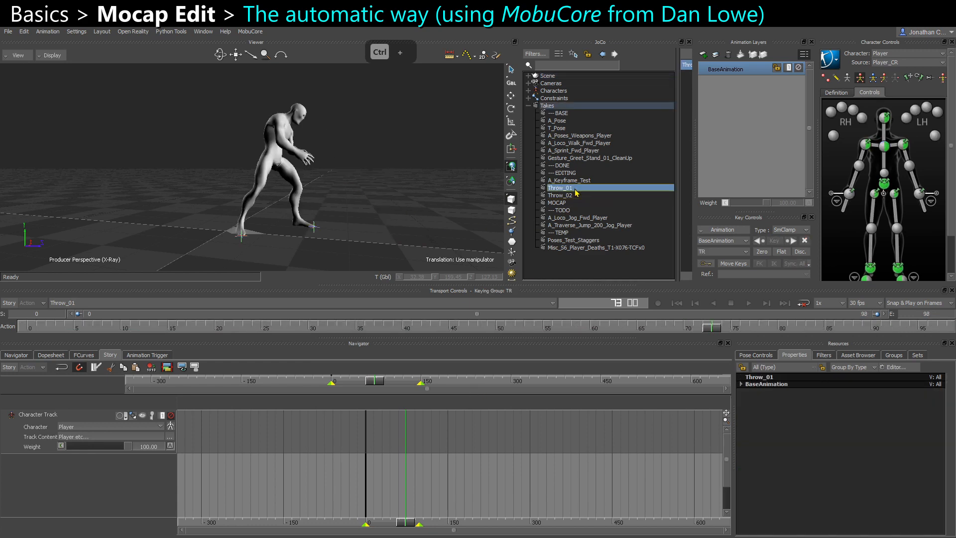
- Insert the current Throw_01 take as a clip on the Player character track and move it to start at frame -205
right_click(381, 441)
left_click(413, 204)
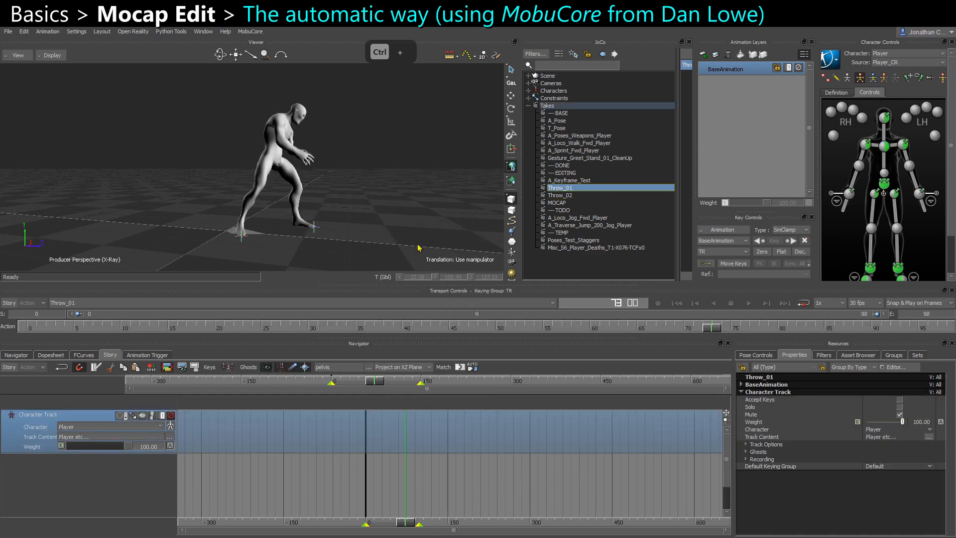
left_click_drag(401, 445, 288, 445)
- Switch to the Throw_02 take and insert it as a clip on the Player character track
double_click(558, 195)
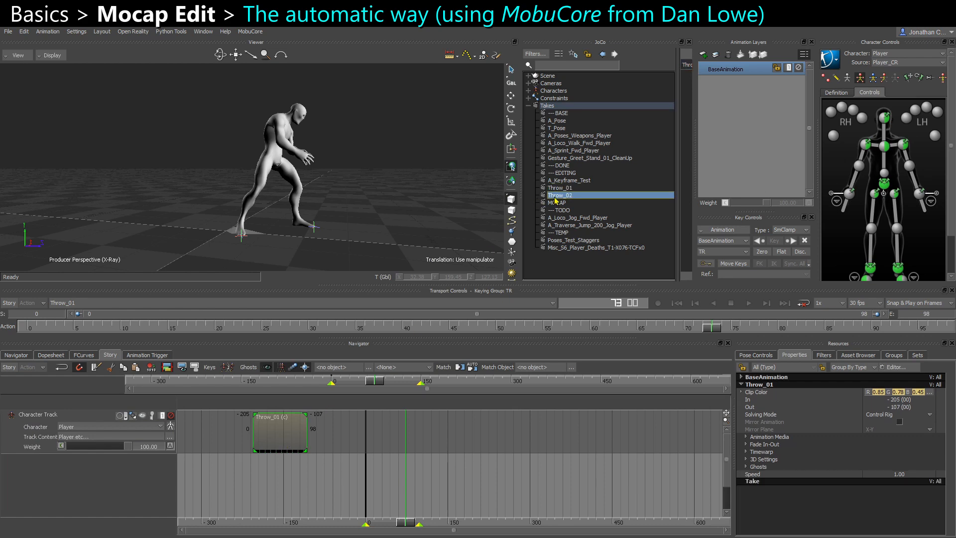
right_click(393, 444)
left_click(420, 200)
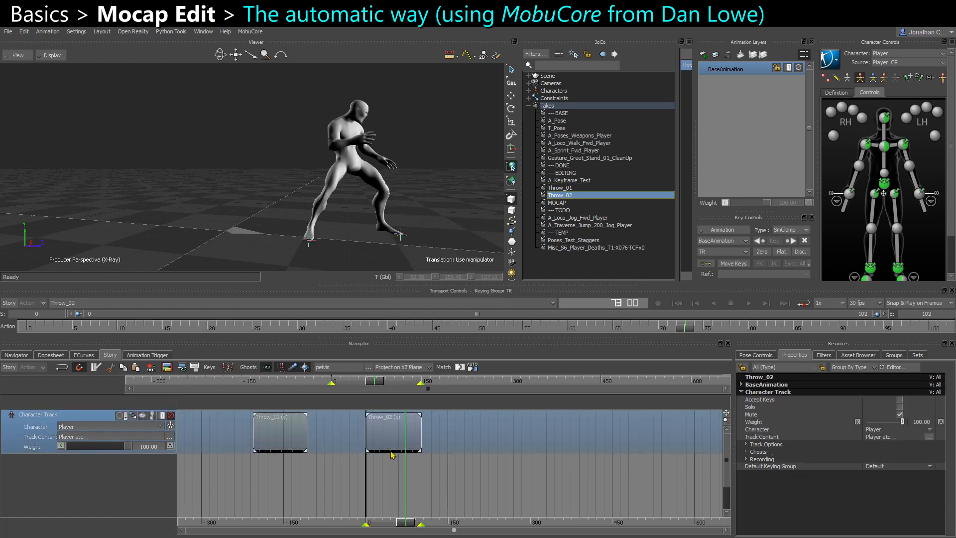
- Reposition the clips on the character track so Throw_01 starts at frame 93 and Throw_02 at frame 292
left_click_drag(402, 442, 505, 442)
left_click(290, 451, "shift")
left_click_drag(290, 451, 454, 451)
left_click(613, 484)
left_click_drag(660, 440, 551, 441)
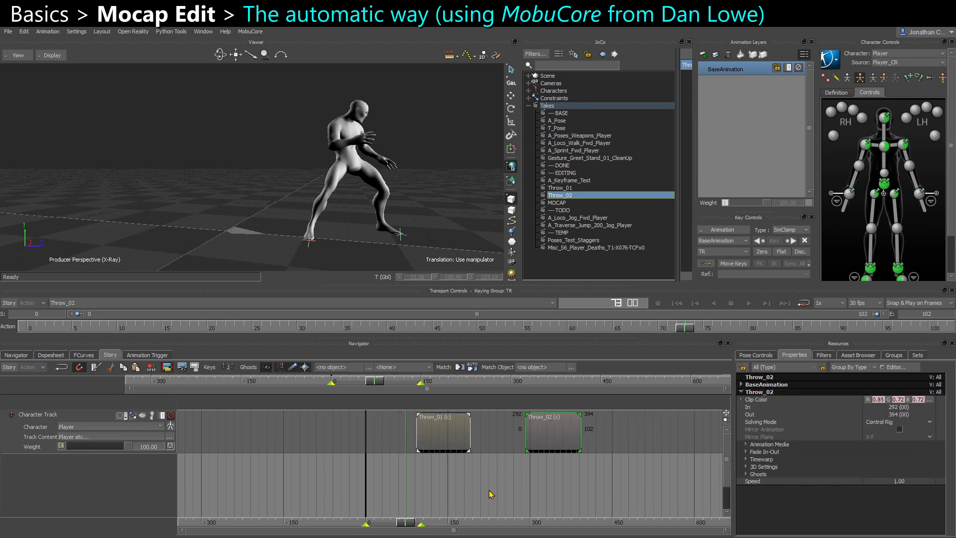
left_click(250, 32)
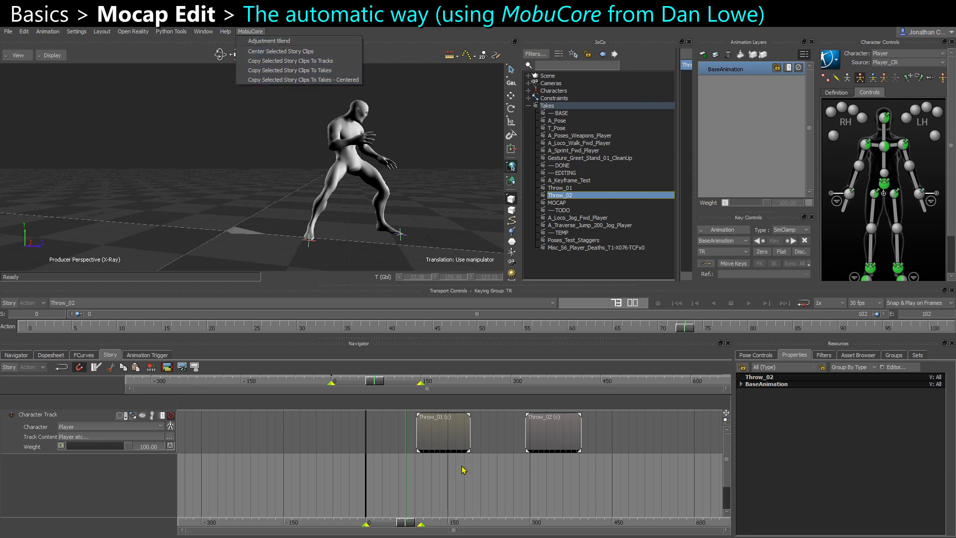
left_click(443, 472)
left_click_drag(452, 472, 573, 427)
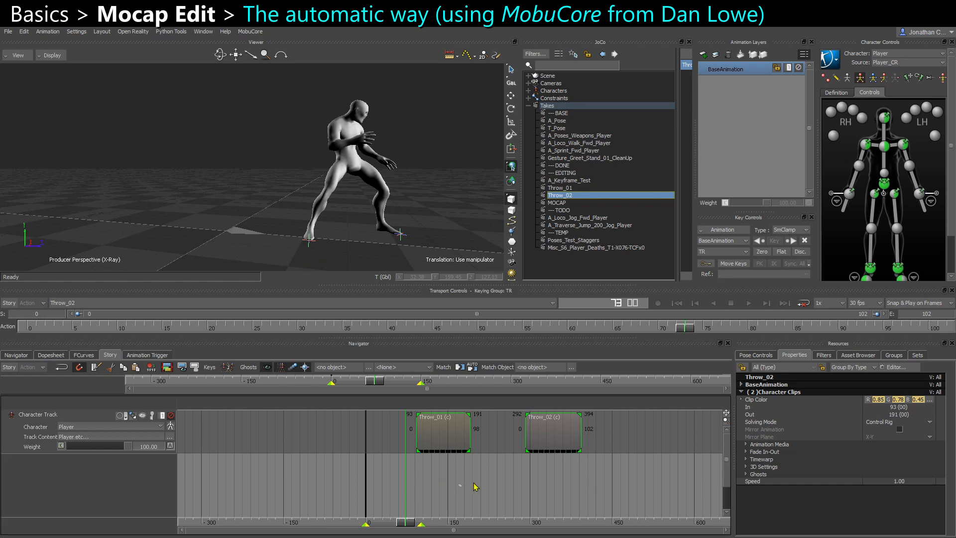
left_click(437, 480)
left_click(209, 33)
left_click(187, 58)
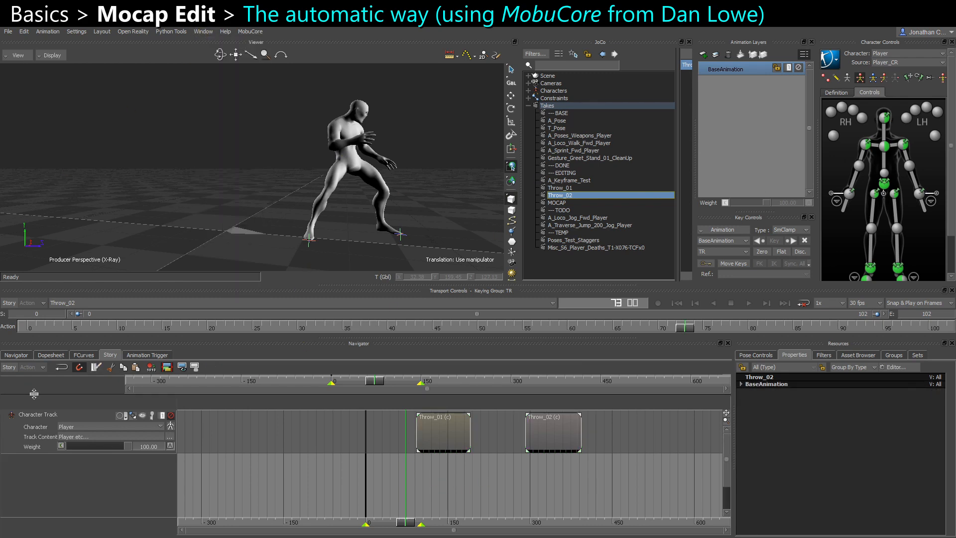
- Turn Story mode on for the Throw_02 take
left_click(9, 367)
left_click(202, 32)
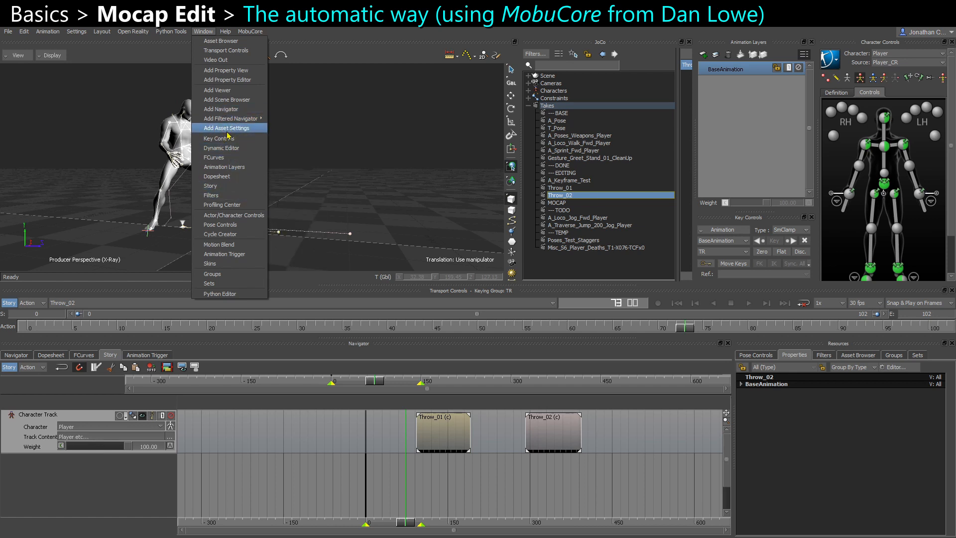
left_click(465, 468)
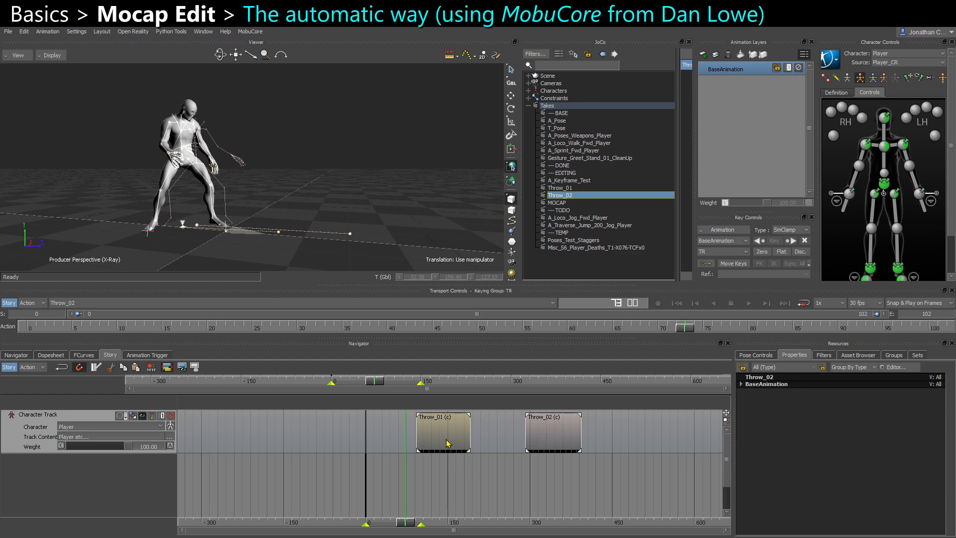
- Open the asset settings of the Throw_01 clip and rename the clip Throw_01_Script
left_click(446, 441)
double_click(447, 442)
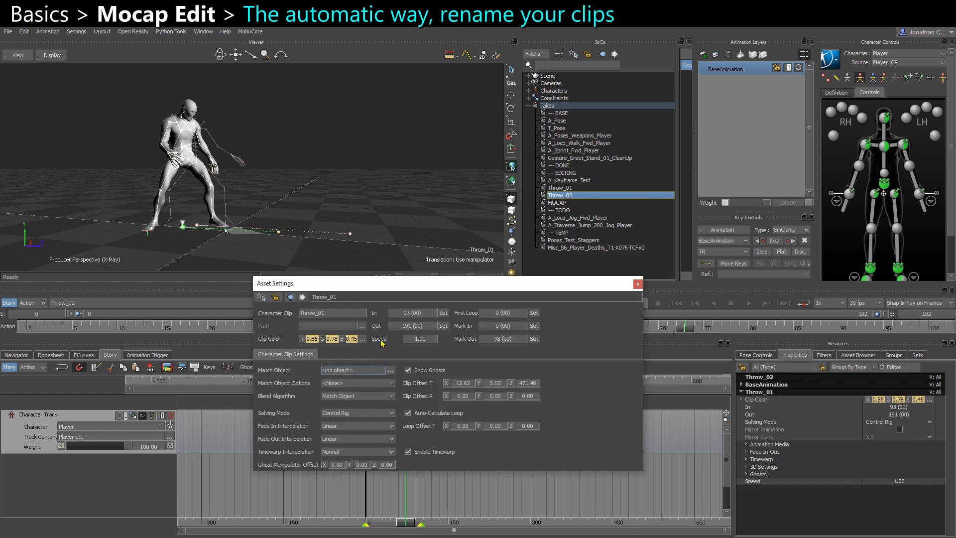
left_click_drag(405, 289, 390, 105)
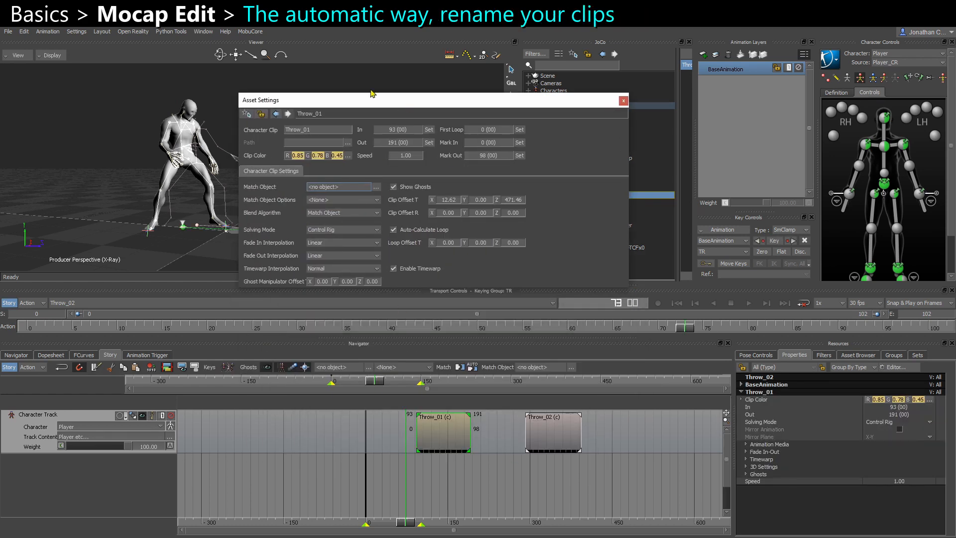
left_click_drag(285, 107, 316, 93)
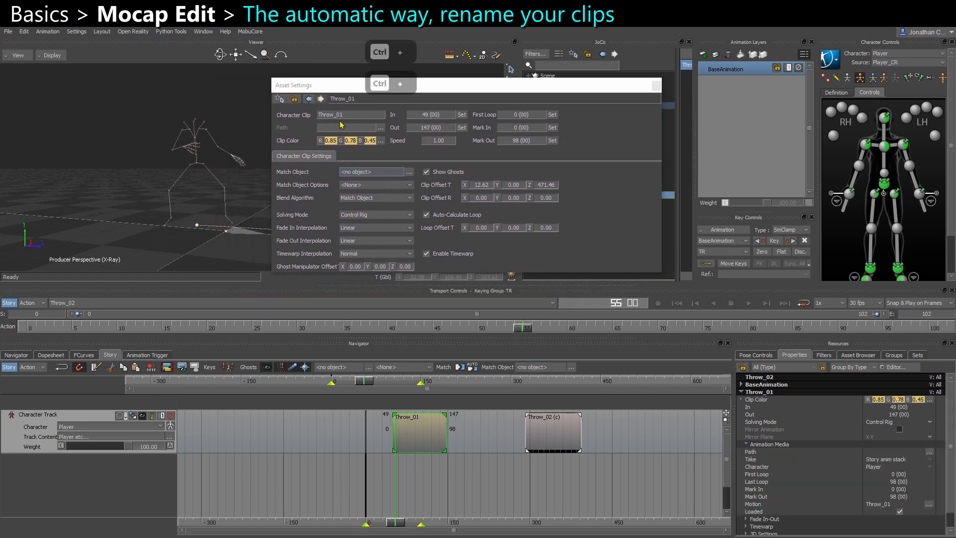
left_click(346, 114)
key("ctrl+a")
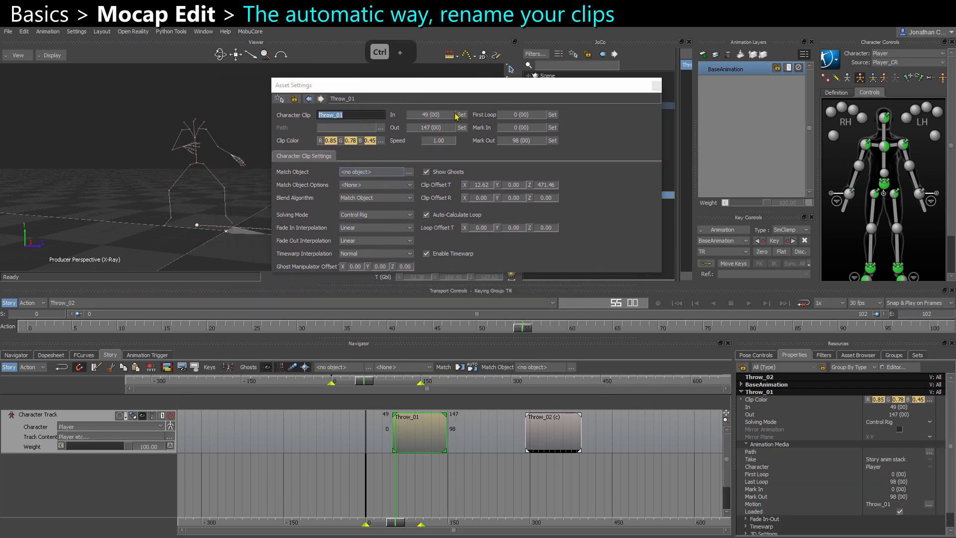
type("Throw_")
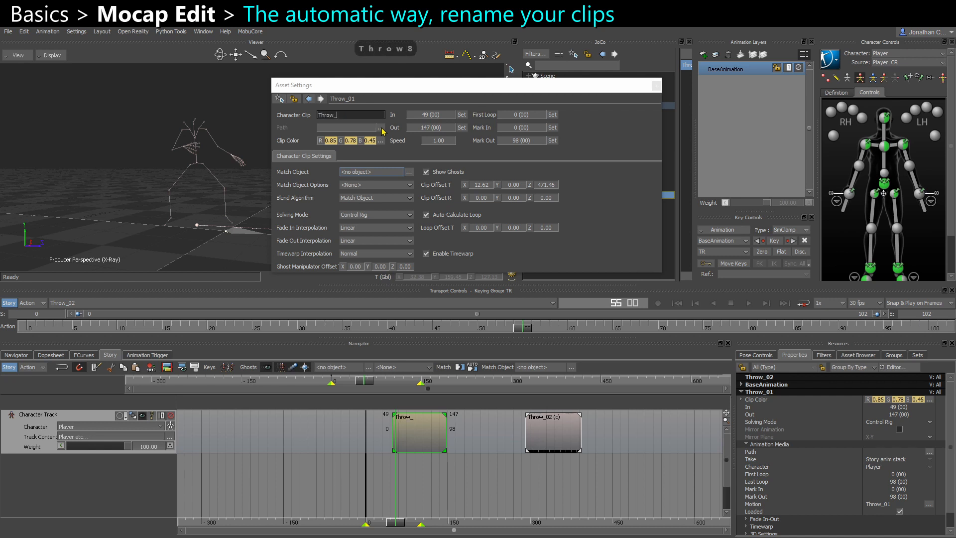
type("01_Au")
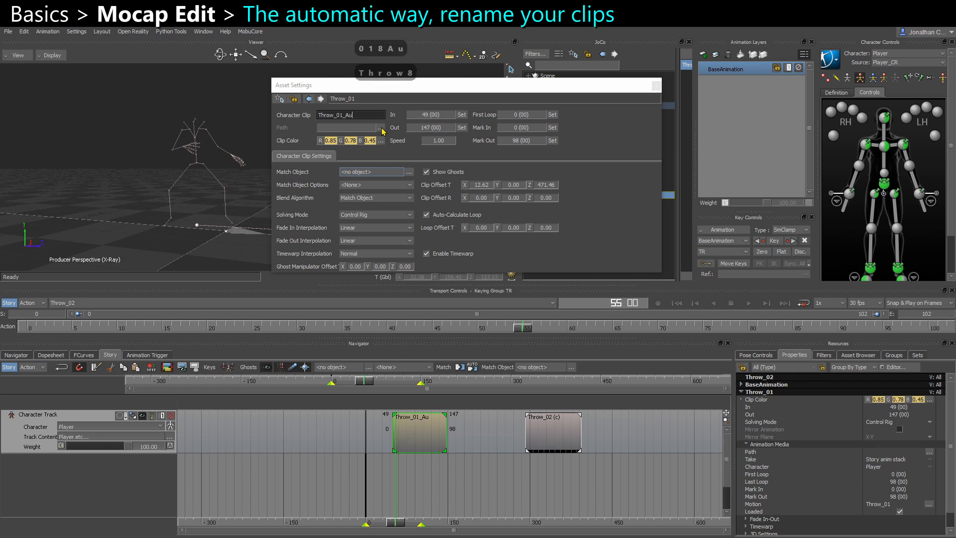
key("BackSpace")
key("BackSpace")
type("S")
key("Return")
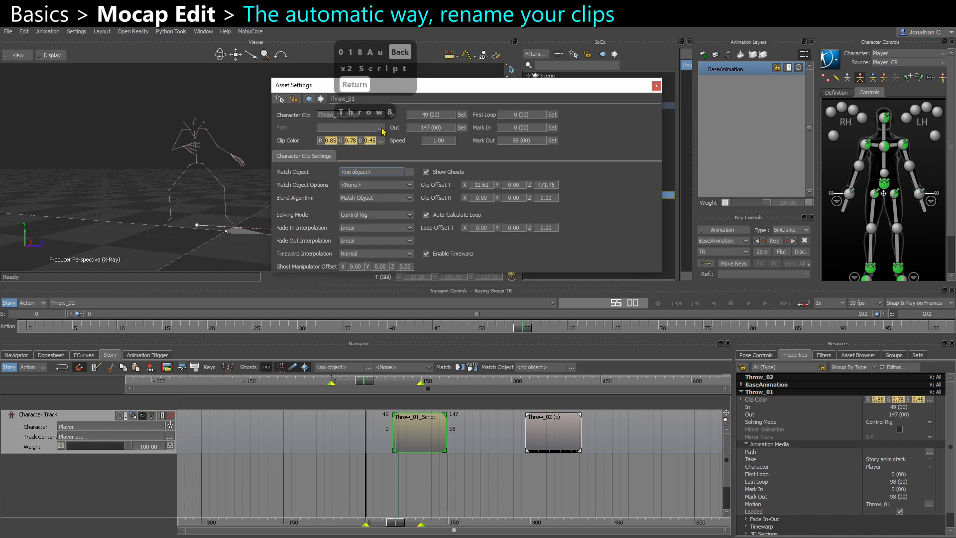
- Rename the Throw_02 clip Throw_02_Script and close the asset settings
left_click(556, 437)
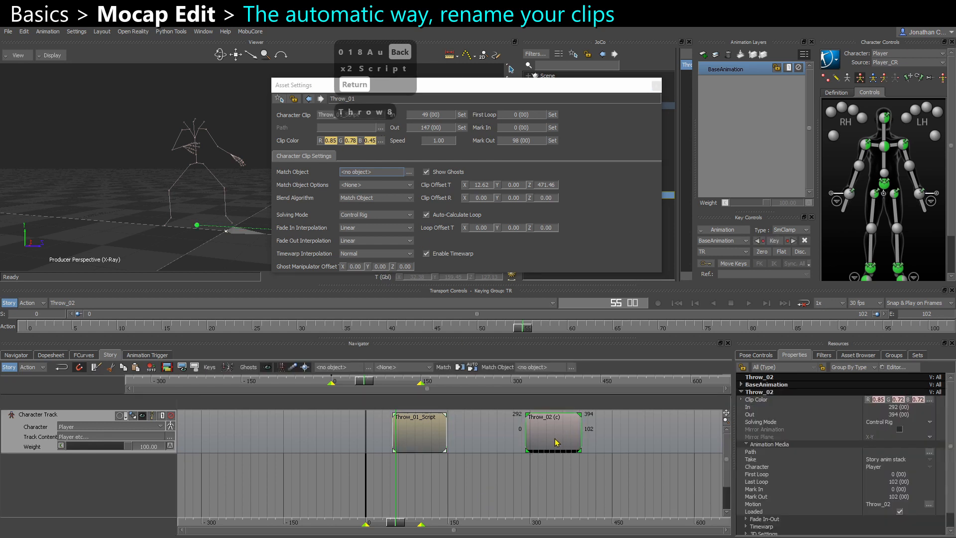
left_click(358, 112)
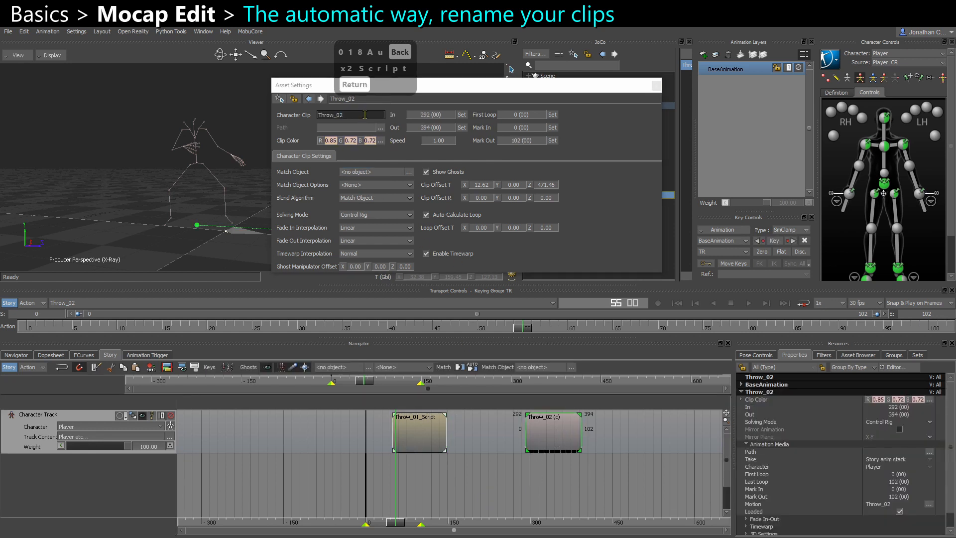
type("_Script")
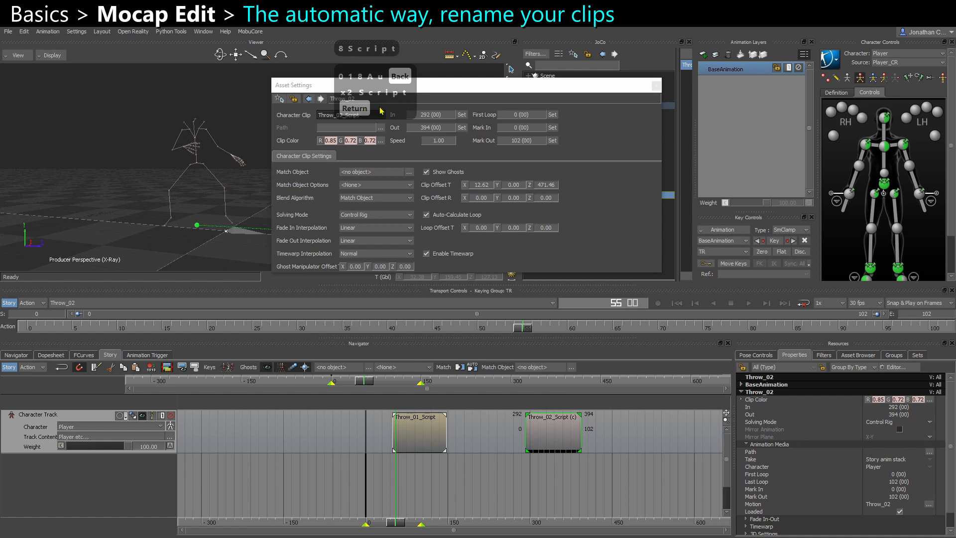
left_click_drag(460, 84, 513, 141)
left_click(491, 462)
left_click_drag(488, 465, 627, 507, "ctrl")
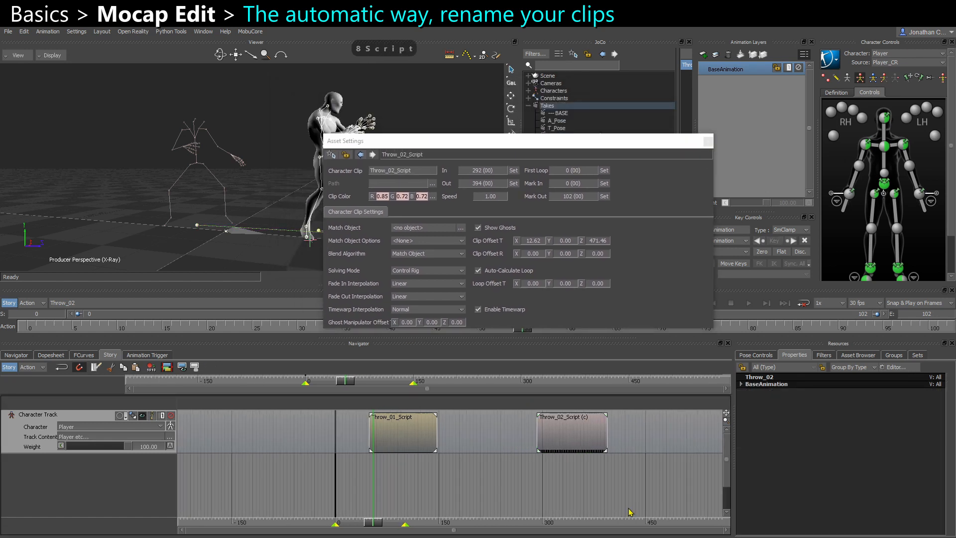
left_click(391, 485)
left_click(597, 439, "ctrl")
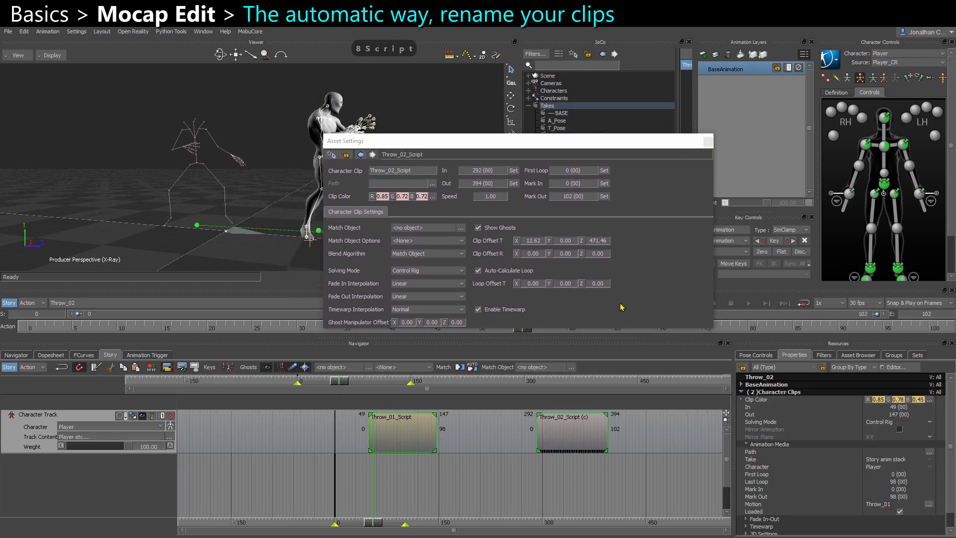
left_click(707, 141)
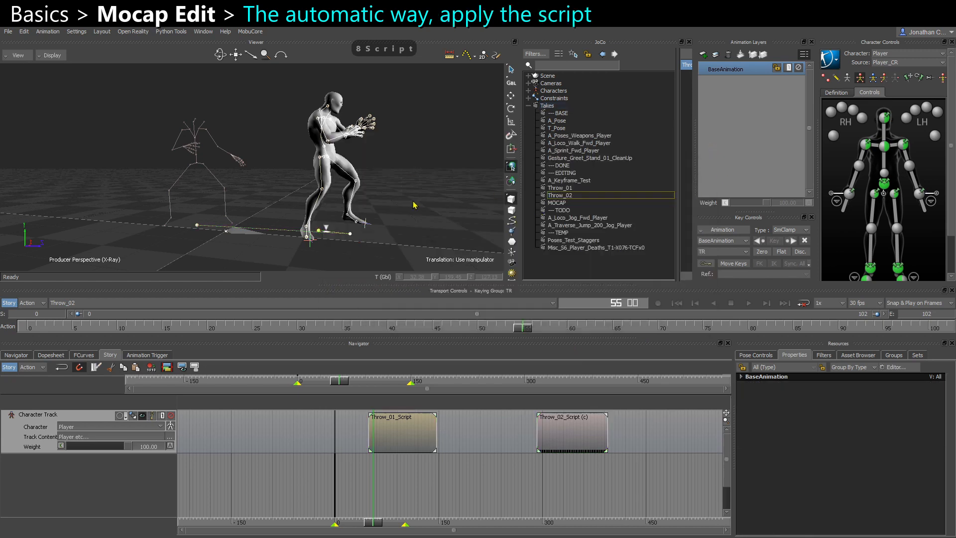
- Select both script clips and run MobuCore's Copy Selected Story Clips To Takes on them
left_click_drag(354, 492, 678, 434)
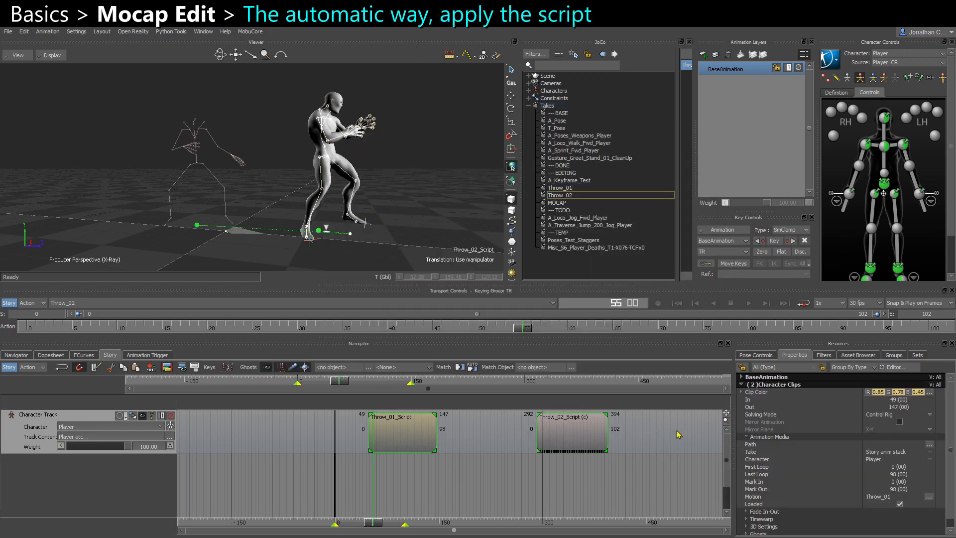
left_click(251, 31)
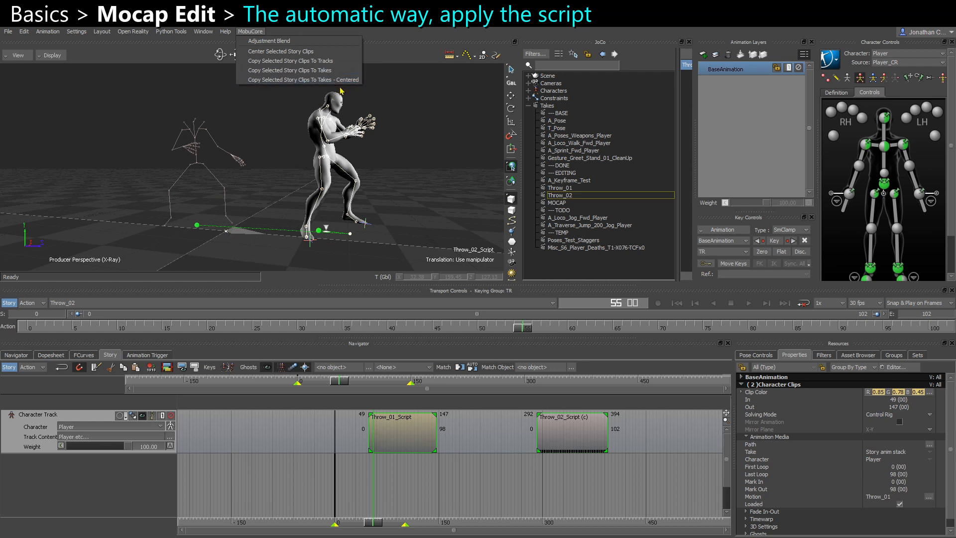
left_click(311, 72)
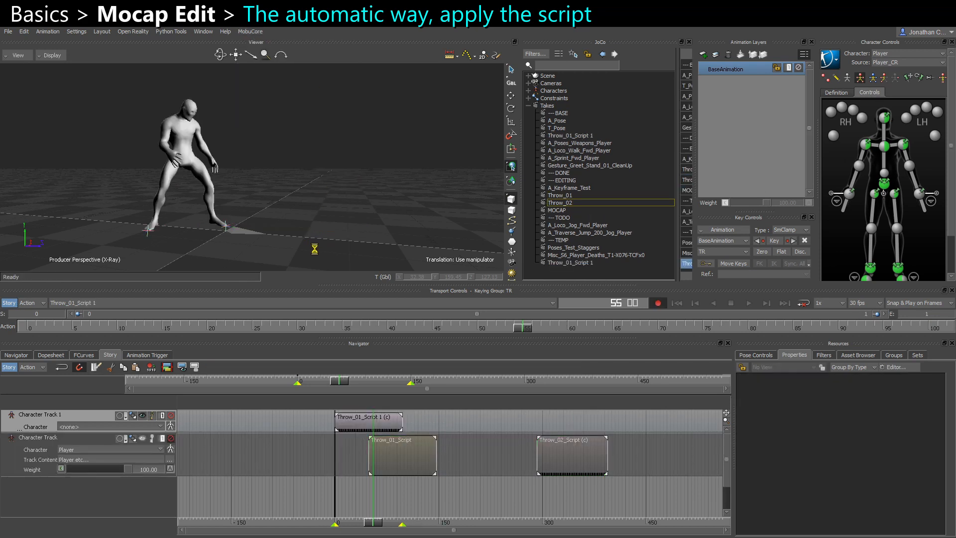
- Select the two newly generated takes, Throw_01_Script 1 and Throw_02_Script 1, in the take list
double_click(576, 257)
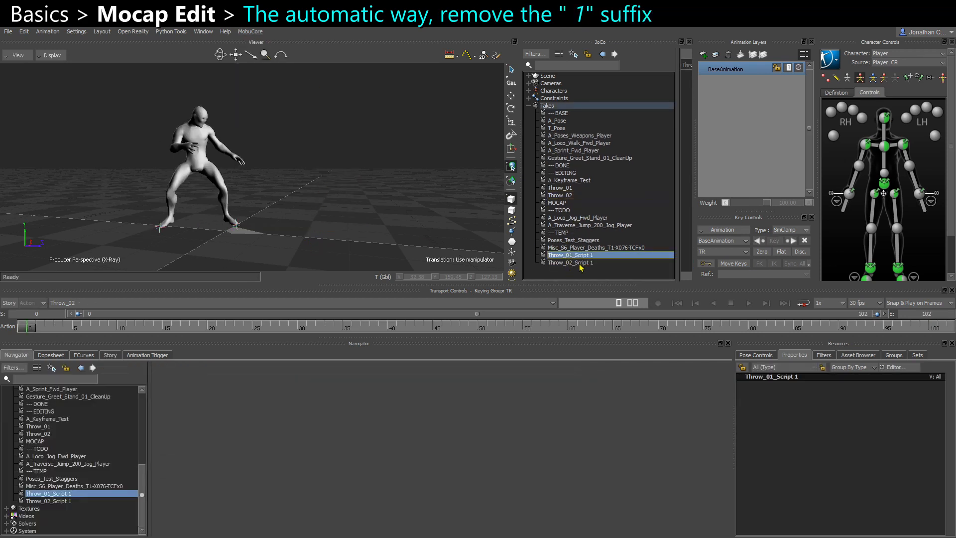
left_click(579, 264)
left_click(585, 257)
left_click(589, 264, "shift")
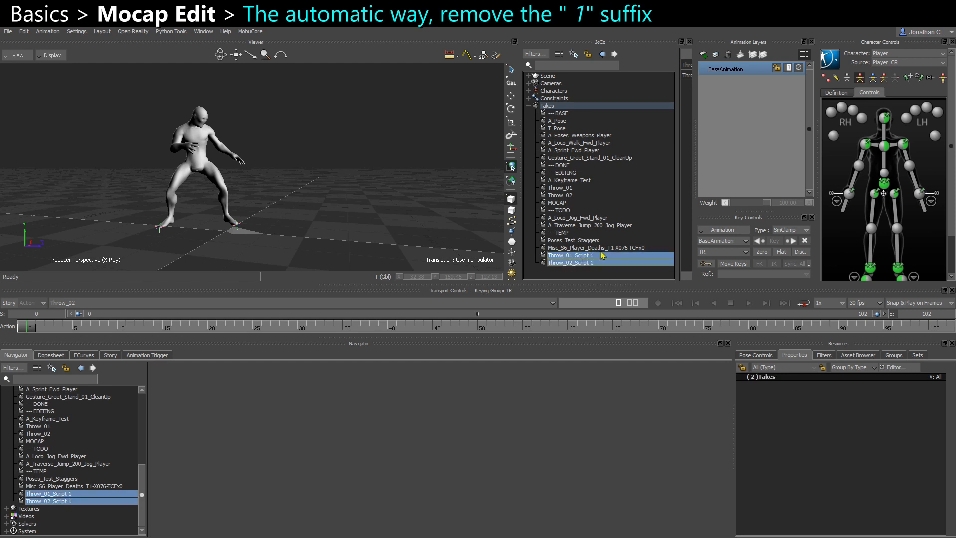
- Return to the story track and delete the Throw_01_Script and Throw_02_Script clips
left_click(108, 356)
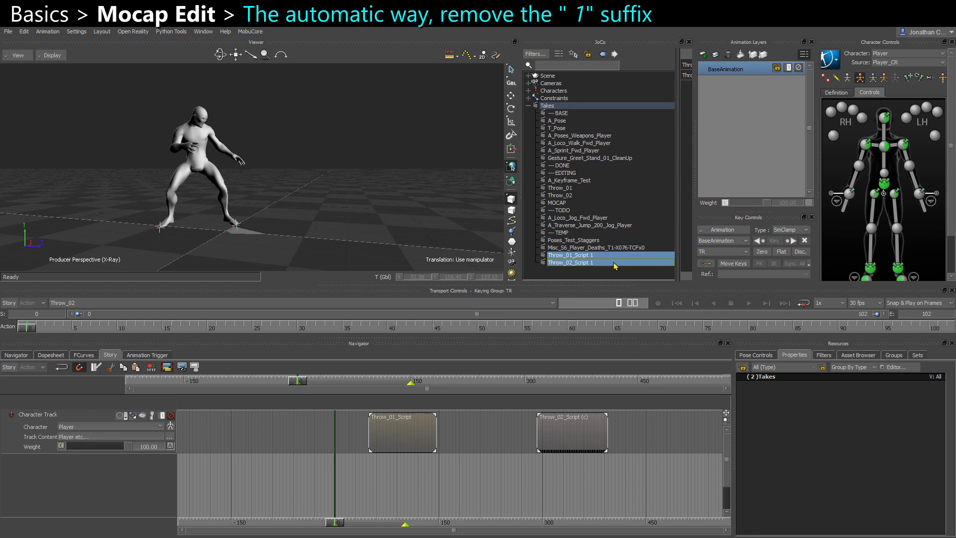
left_click(432, 447)
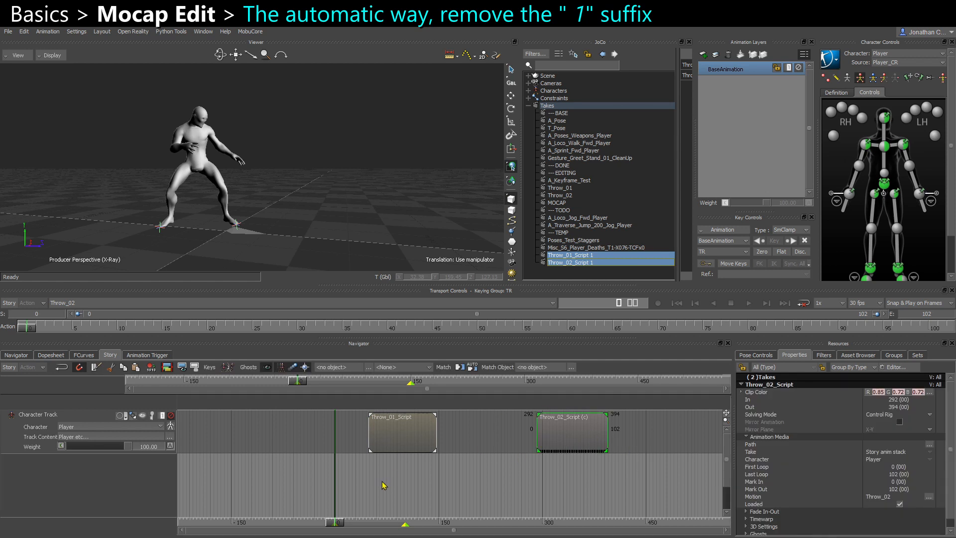
left_click(590, 434, "ctrl")
key("Delete")
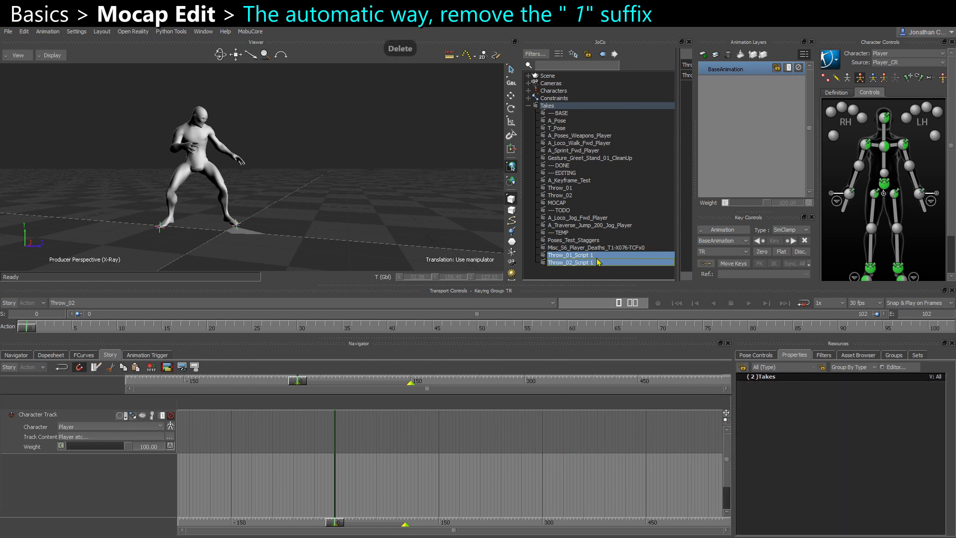
- Remove the " 1" suffix from both generated takes, renaming them Throw_01_Script and Throw_02_Script
left_click_drag(520, 263, 451, 263)
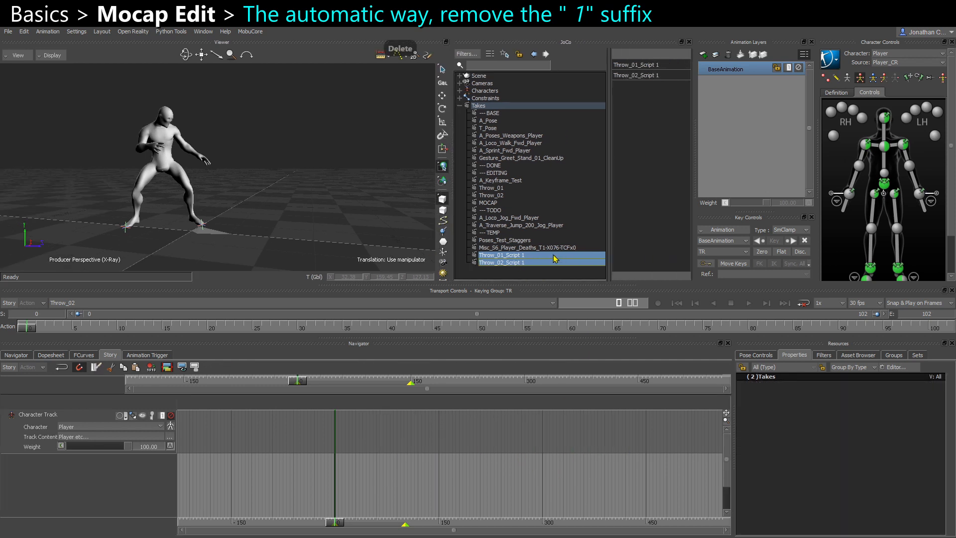
right_click(554, 255)
left_click(523, 263, "ctrl")
double_click(665, 72)
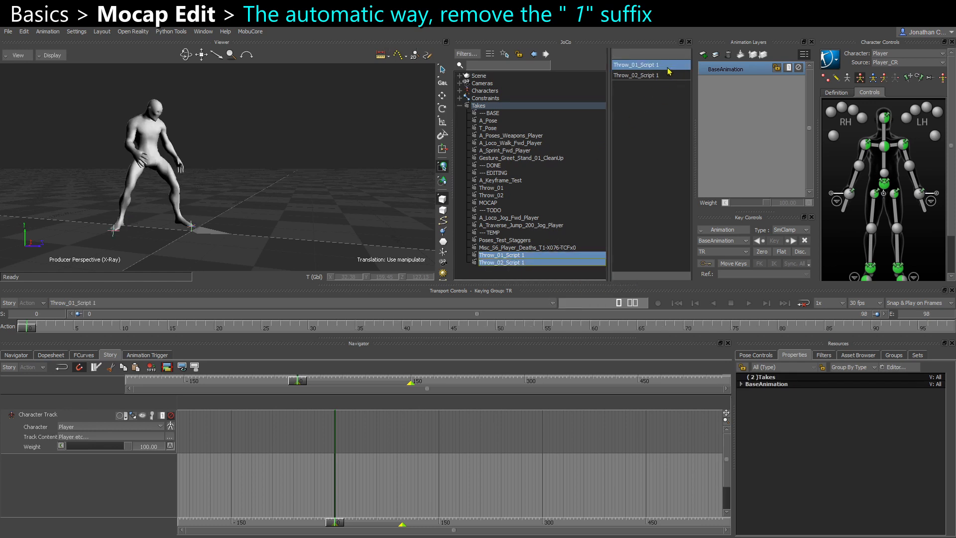
key("BackSpace")
key("BackSpace")
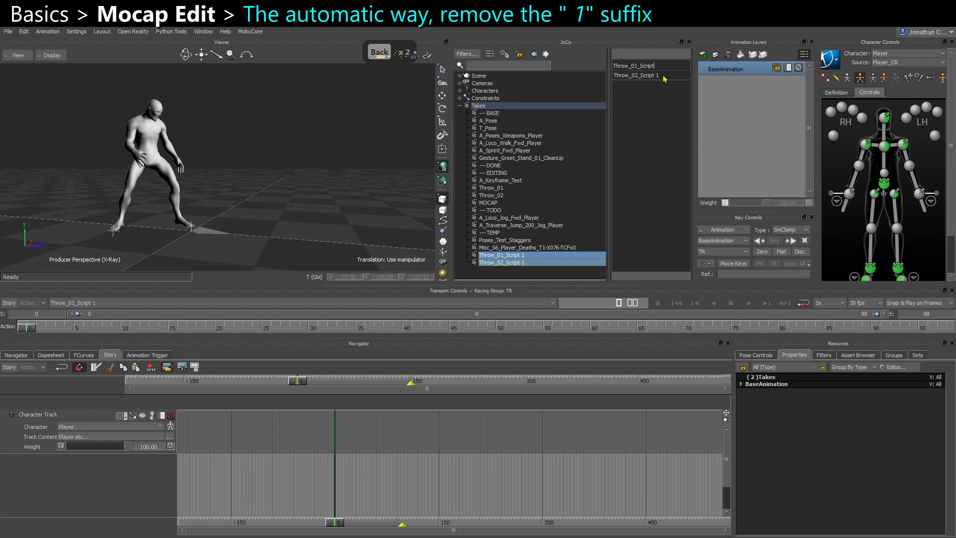
double_click(665, 75)
key("BackSpace")
key("BackSpace")
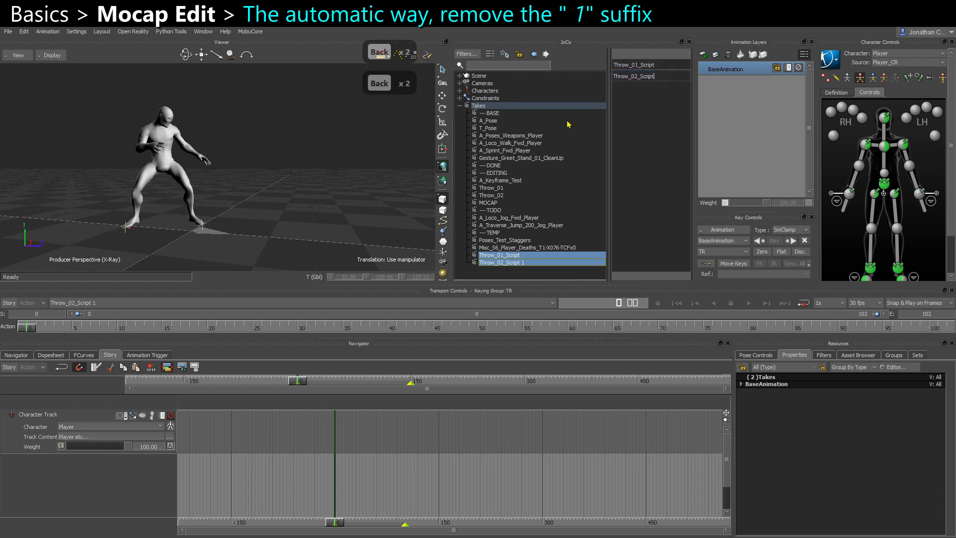
key("Return")
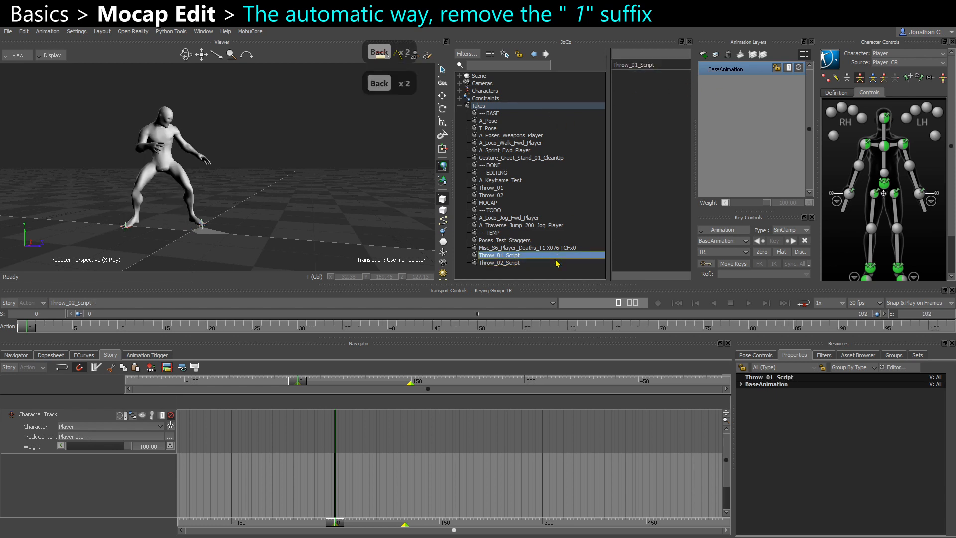
- Move the Throw_01_Script and Throw_02_Script takes together to directly below the MOCAP take
left_click(523, 263)
left_click(515, 256, "shift")
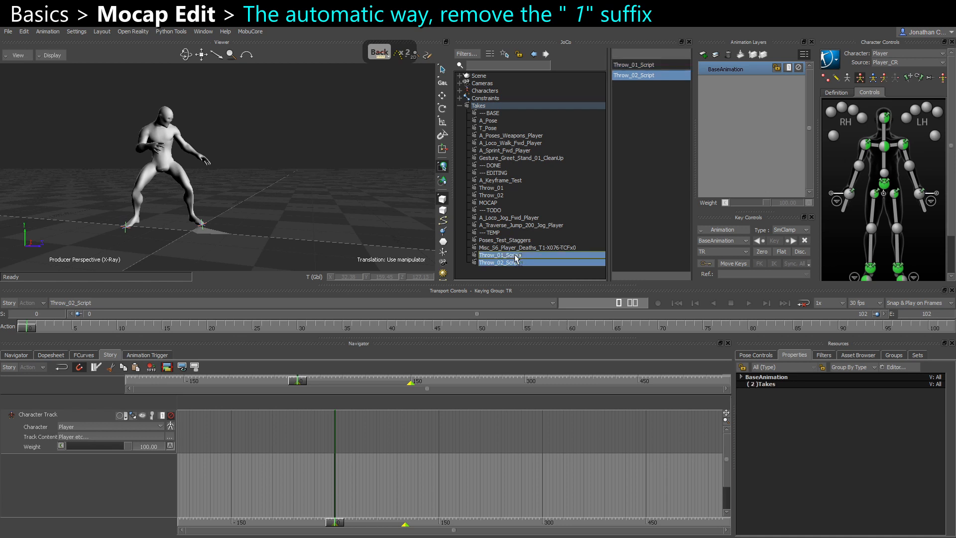
left_click_drag(516, 256, 494, 207)
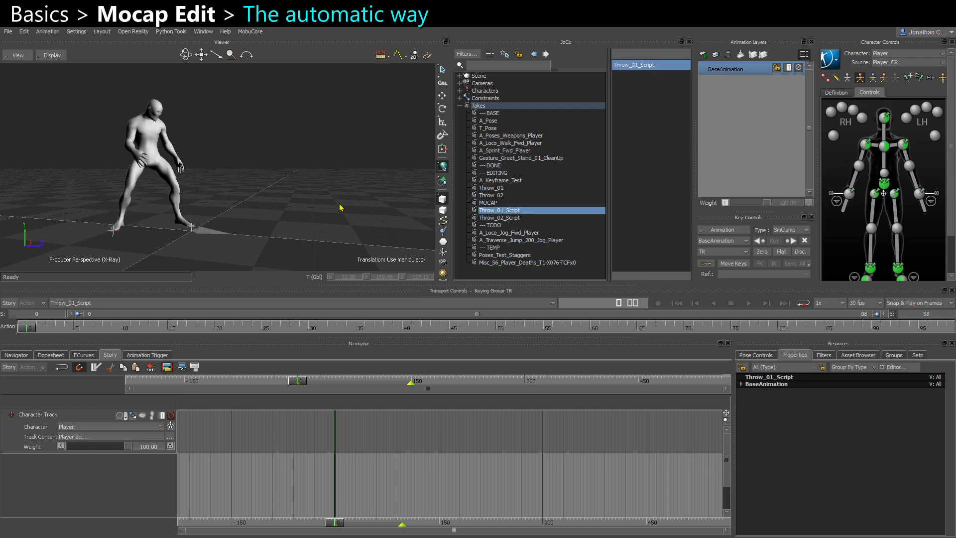
- Play back Throw_01_Script, Throw_01, Throw_02_Script and Throw_02 to compare the scripted takes with the manual ones
key("ctrl+space")
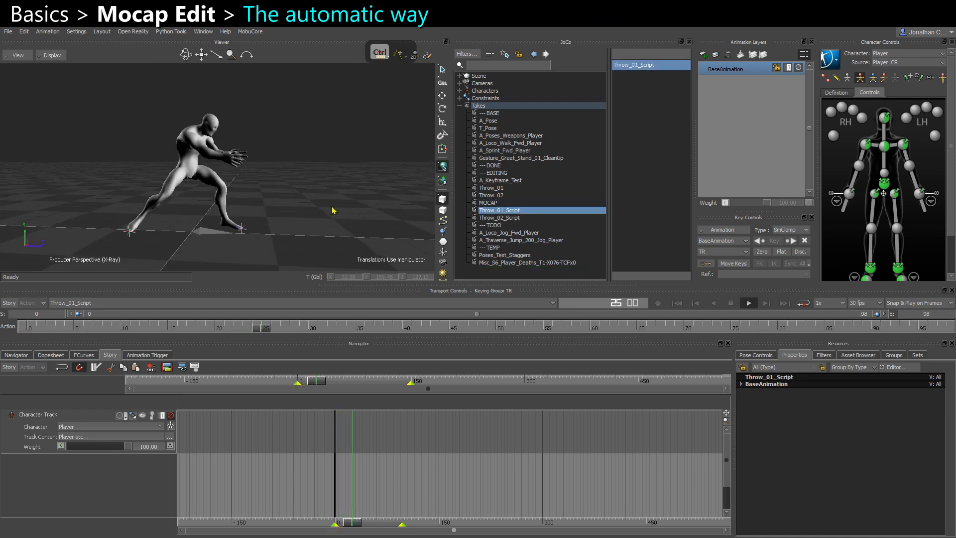
key("ctrl+space")
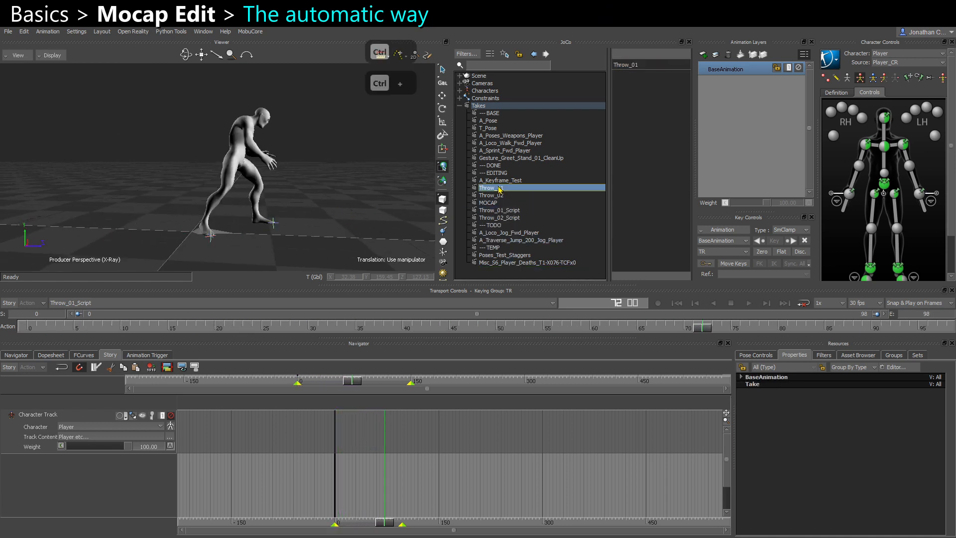
left_click(499, 188)
key("ctrl+space")
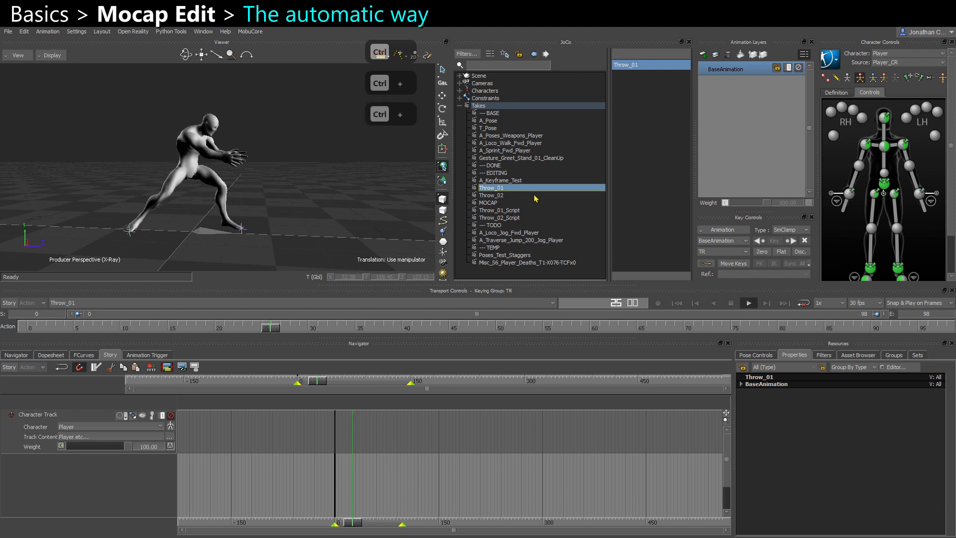
left_click(513, 218)
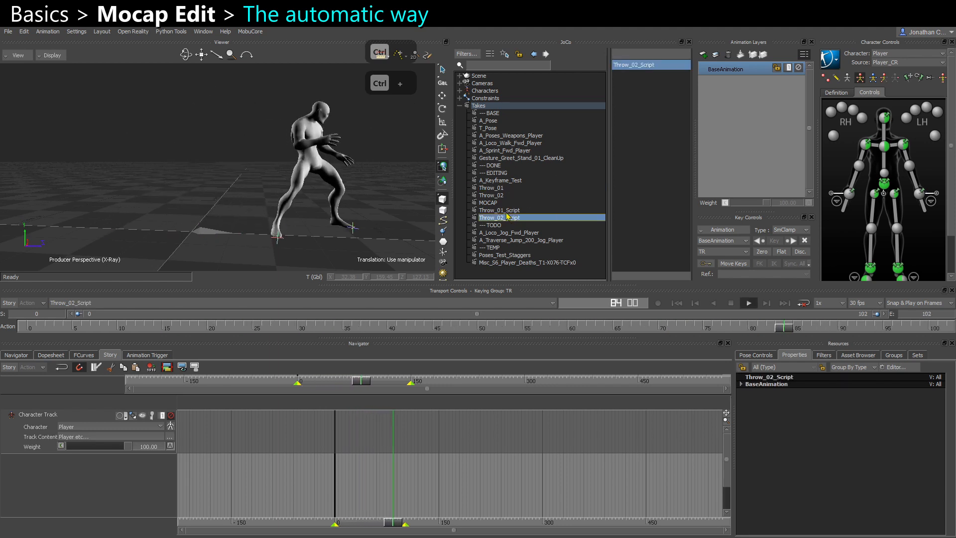
left_click(504, 196)
key("ctrl+space")
left_click(250, 31)
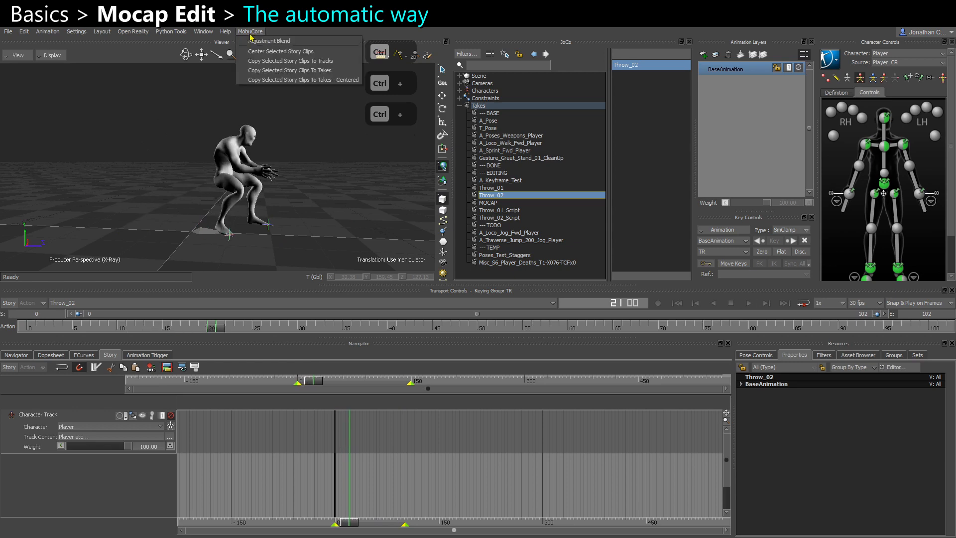
left_click(335, 165)
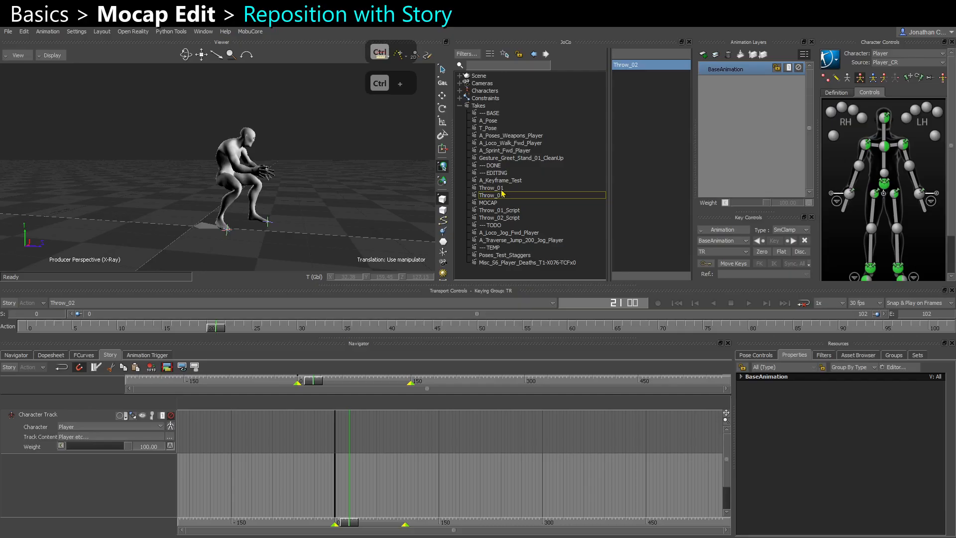
- Switch to the Throw_01 take, insert it as a clip on the Character Track and turn on Story mode
left_click(502, 189)
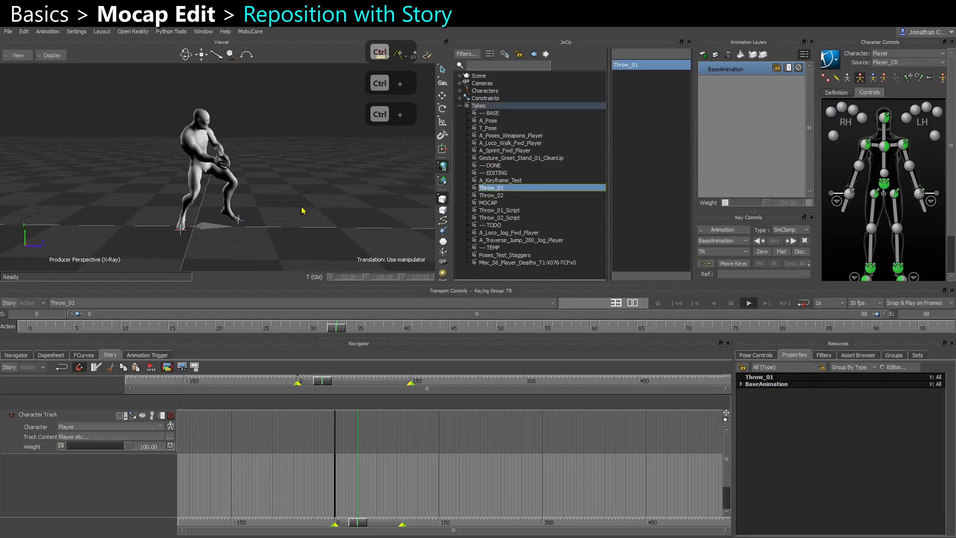
right_click(356, 438)
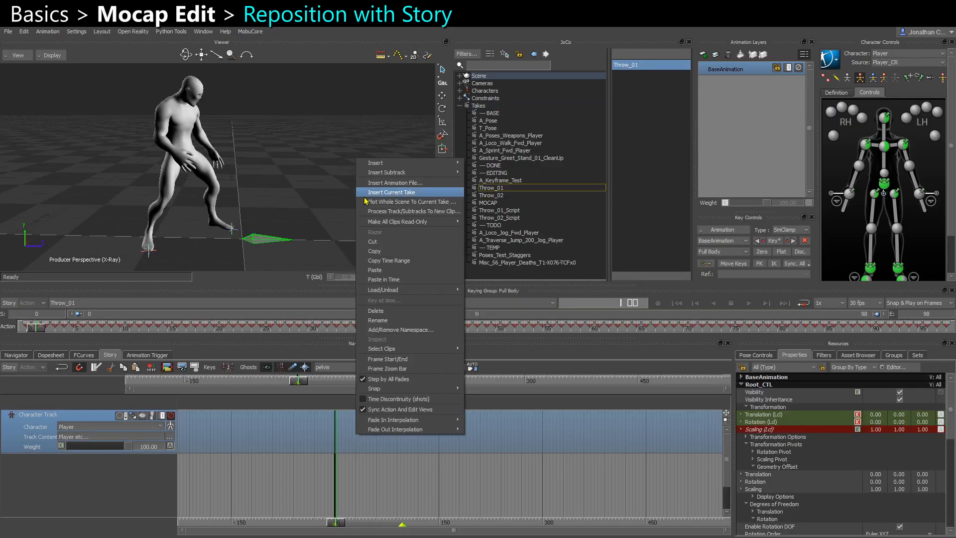
left_click(388, 190)
left_click(9, 302)
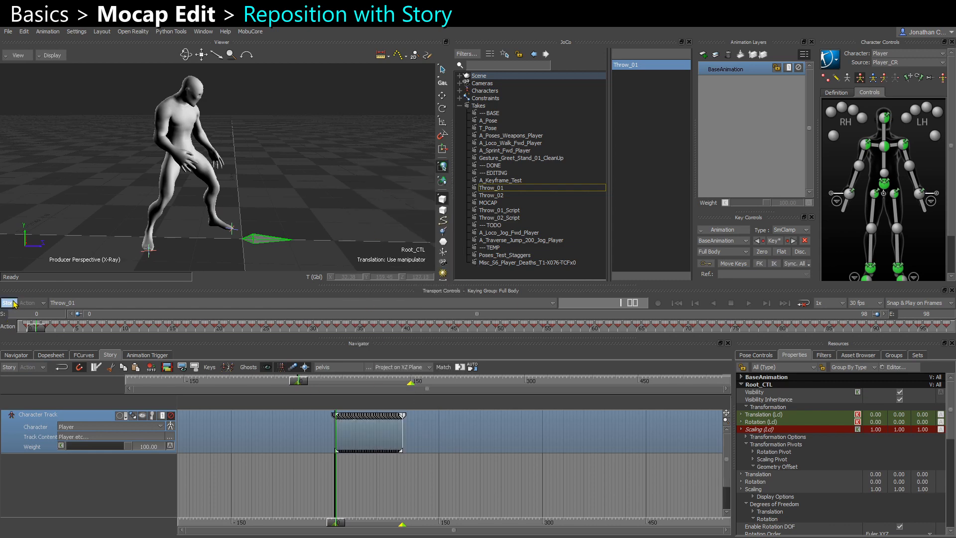
left_click(384, 441)
left_click(315, 222)
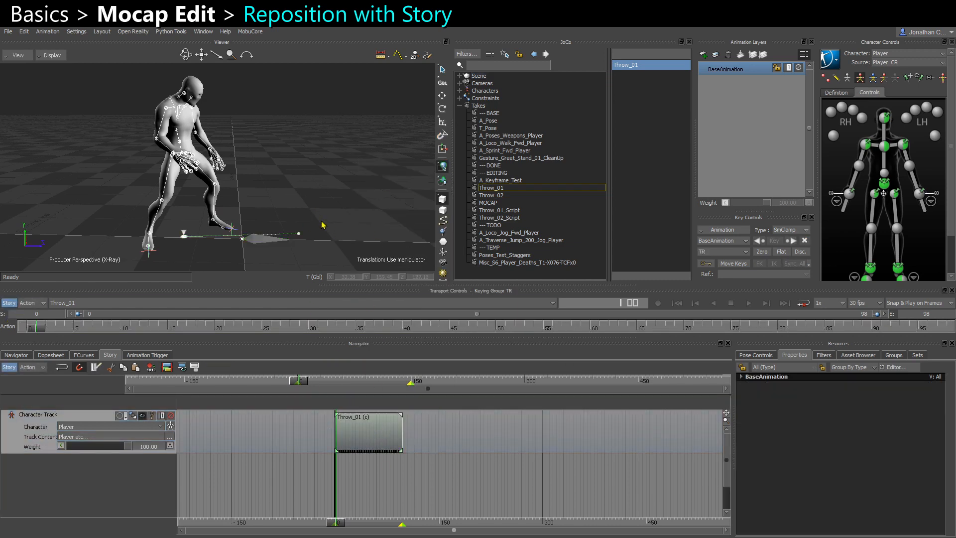
- In the left view at frame 0, move the Throw_01 clip along Z to about -3.80, centring the character's mass over the origin
left_click_drag(321, 221, 317, 218, "alt")
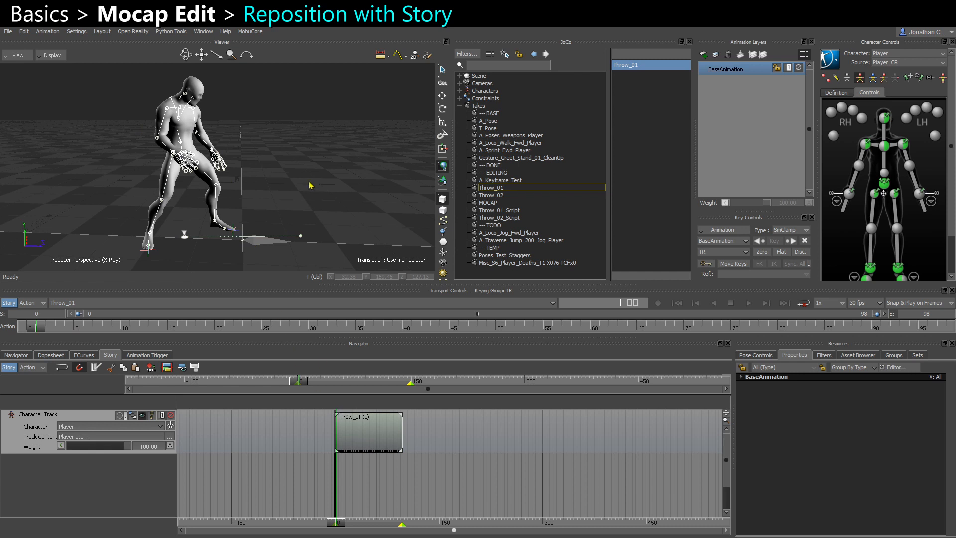
key("ctrl+r")
key("ctrl+r")
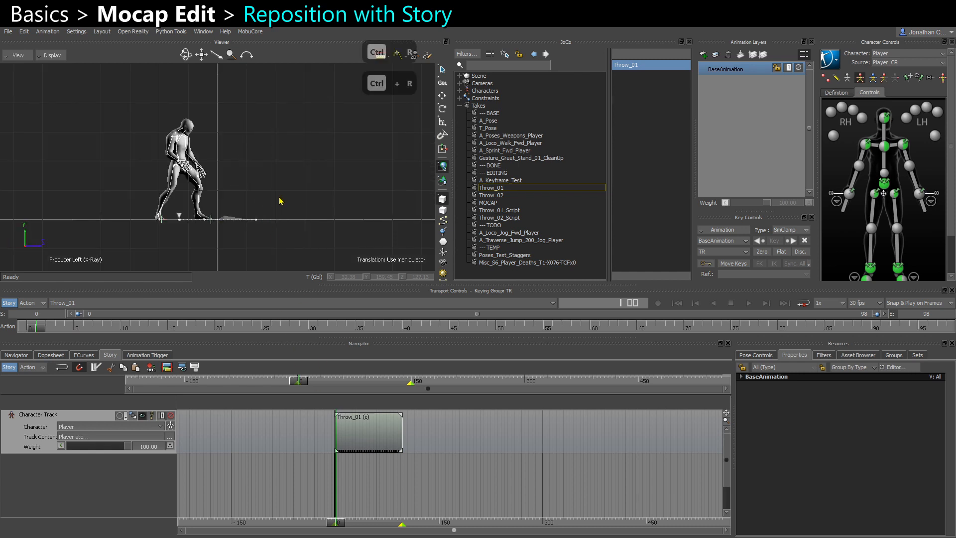
left_click(368, 424)
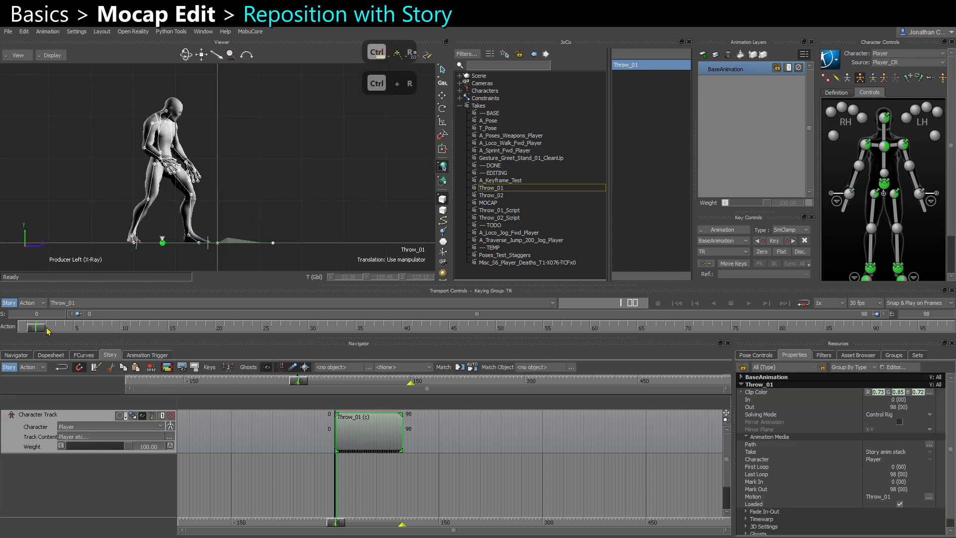
left_click_drag(36, 330, 25, 330)
scroll(165, 249, "up", 1)
key("w")
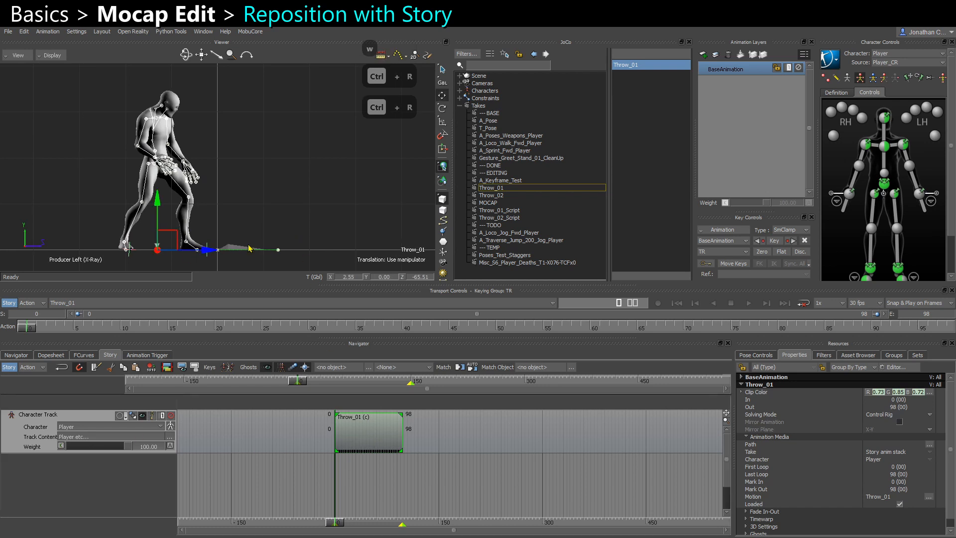
key("F6")
left_click_drag(207, 251, 266, 259)
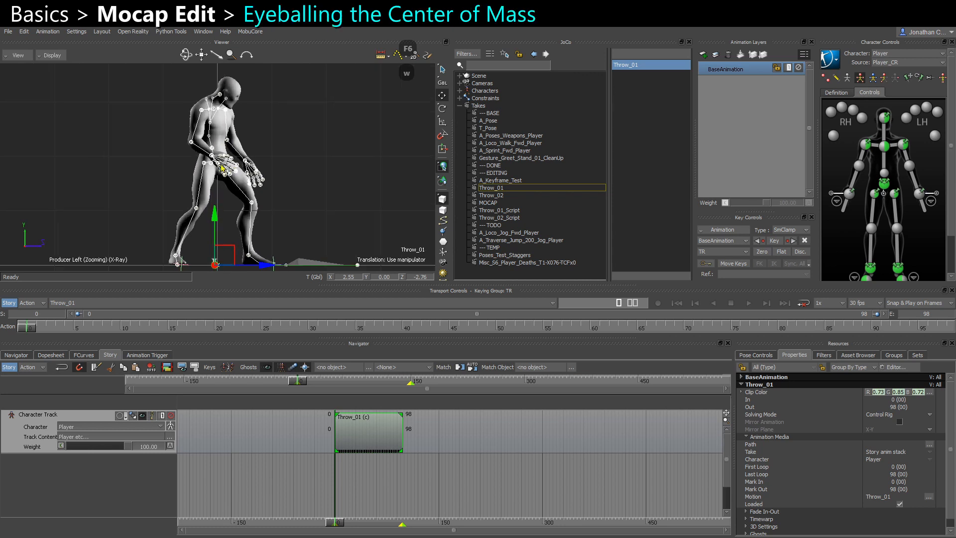
scroll(231, 212, "down", 1)
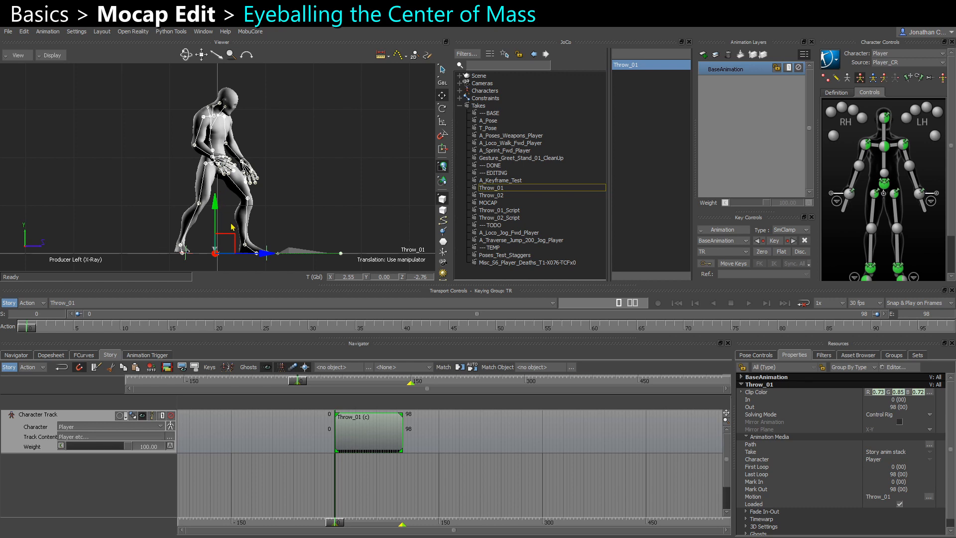
left_click_drag(267, 249, 264, 249)
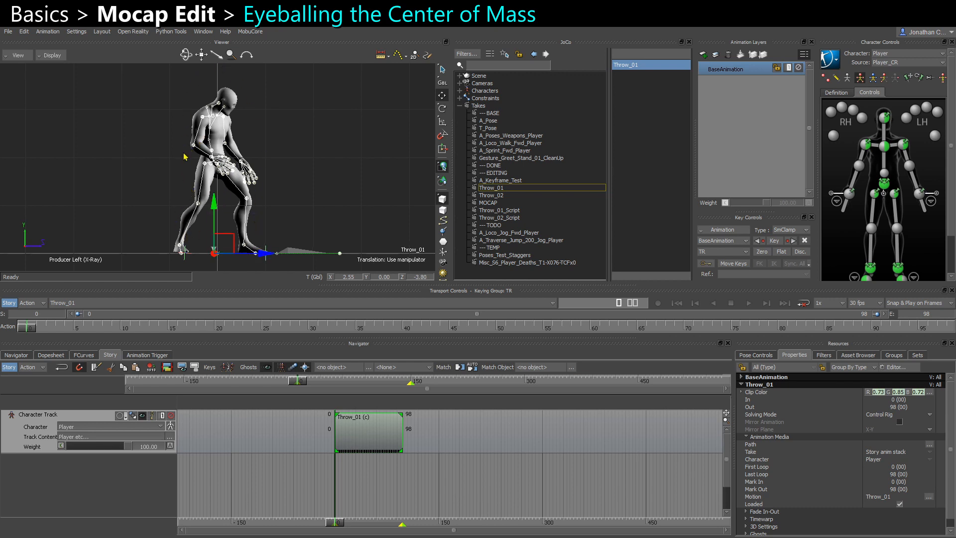
scroll(184, 156, "up", 1)
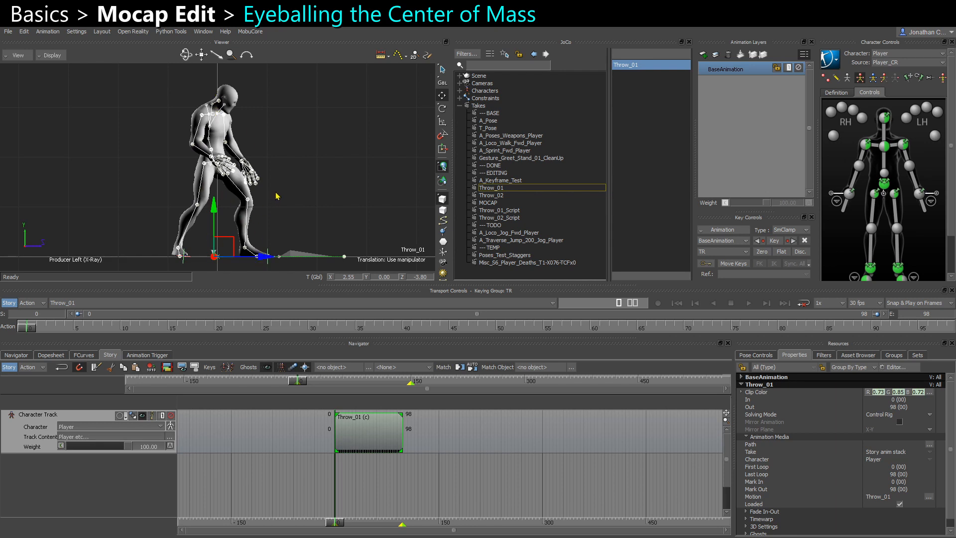
- In the front view, move the Throw_01 clip along X to about 1.40 to centre the starting pose
key("ctrl+f")
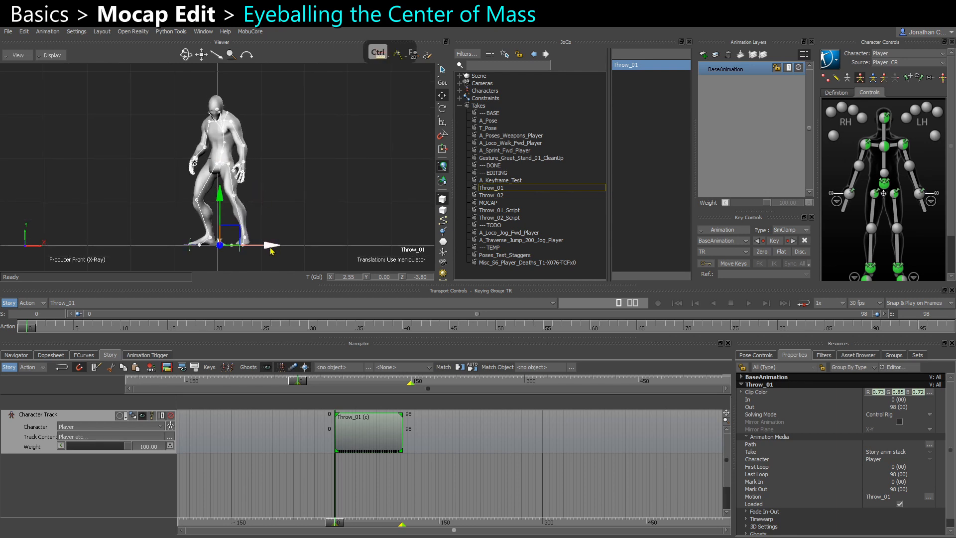
left_click_drag(272, 251, 267, 250)
key("ctrl+f")
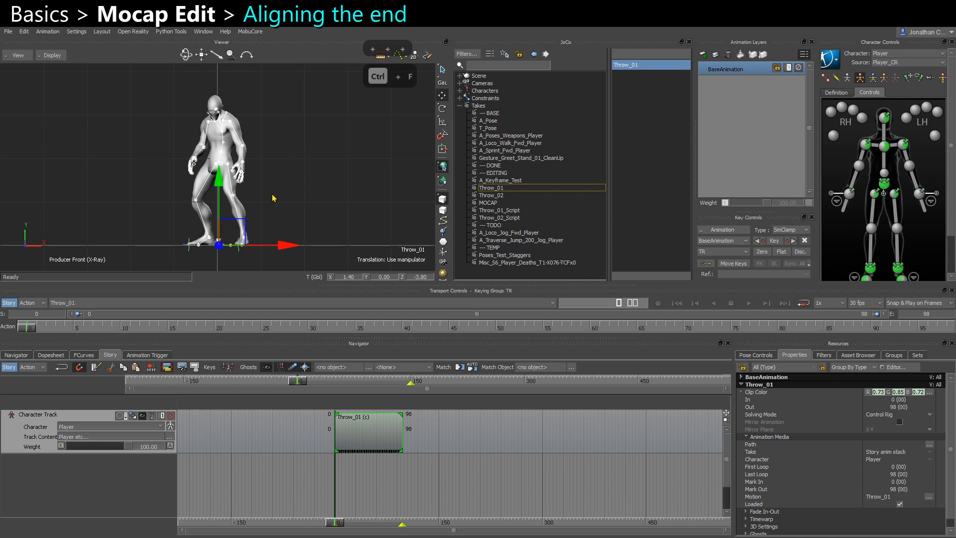
- Examine the throw's travel in the top view and its end pose at frame 93 in the front view
left_click_drag(33, 328, 612, 329)
key("ctrl+t")
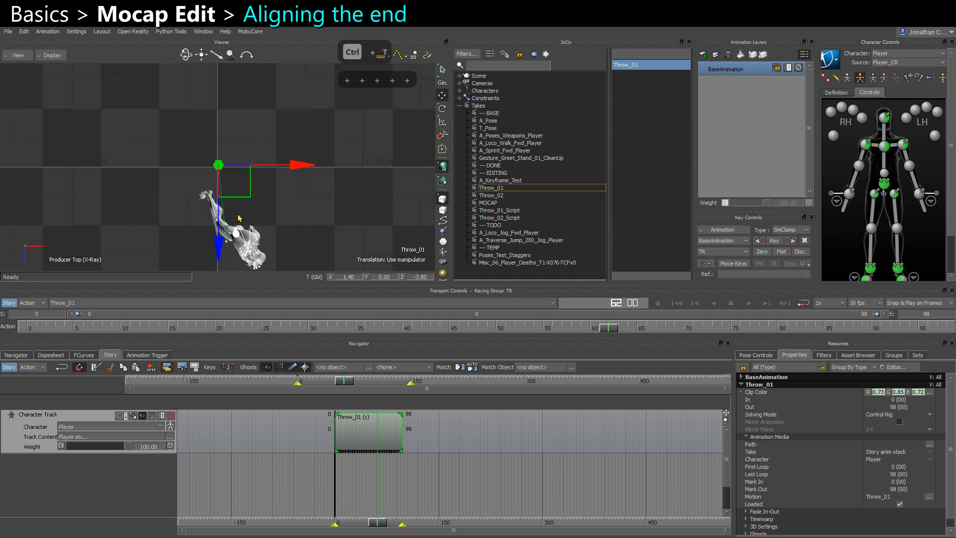
scroll(200, 124, "up", 4)
left_click(195, 123)
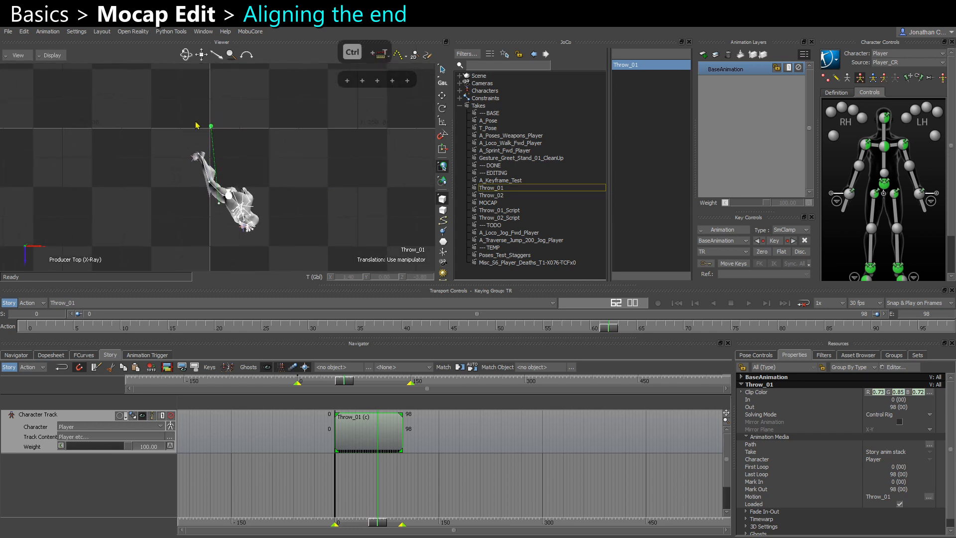
key("ctrl+space")
key("ctrl+space")
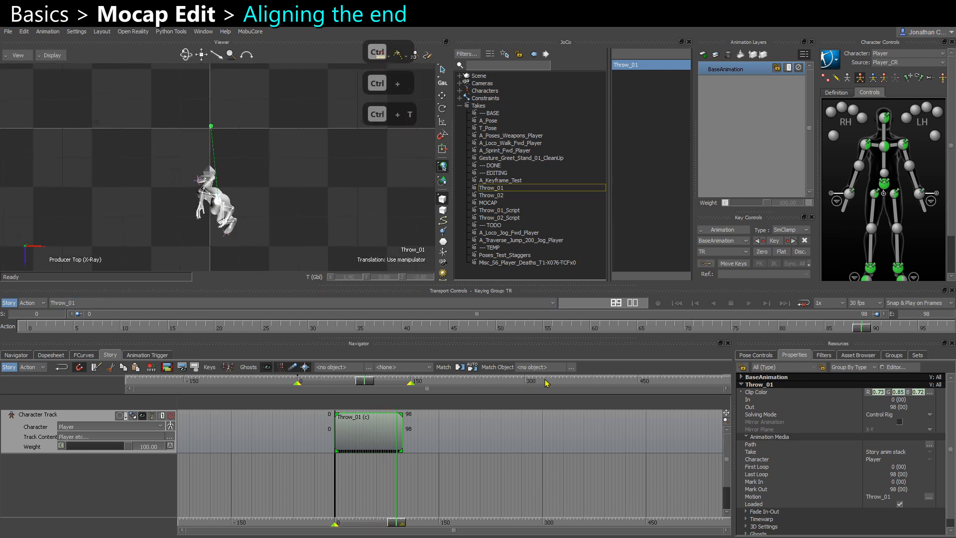
left_click_drag(857, 334, 900, 331)
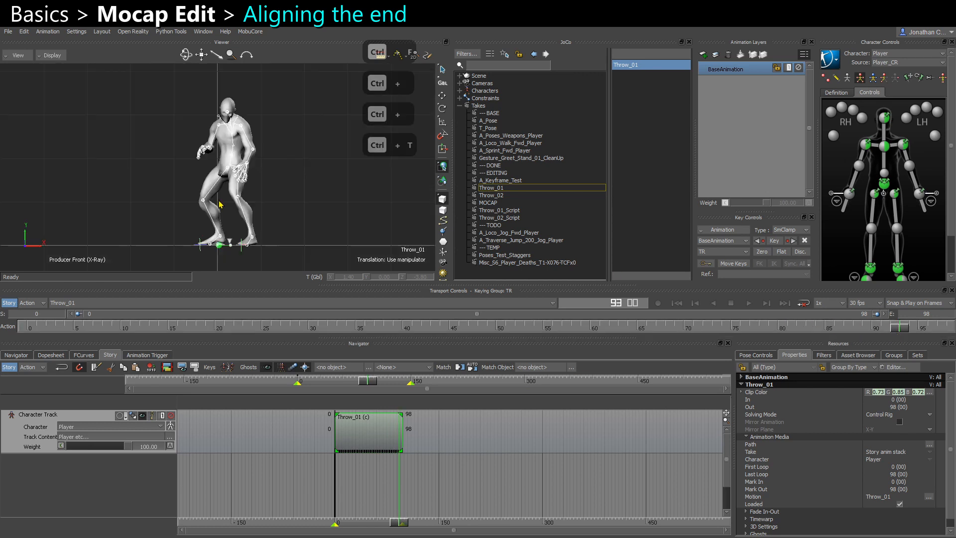
key("ctrl+f")
scroll(292, 216, "up", 2)
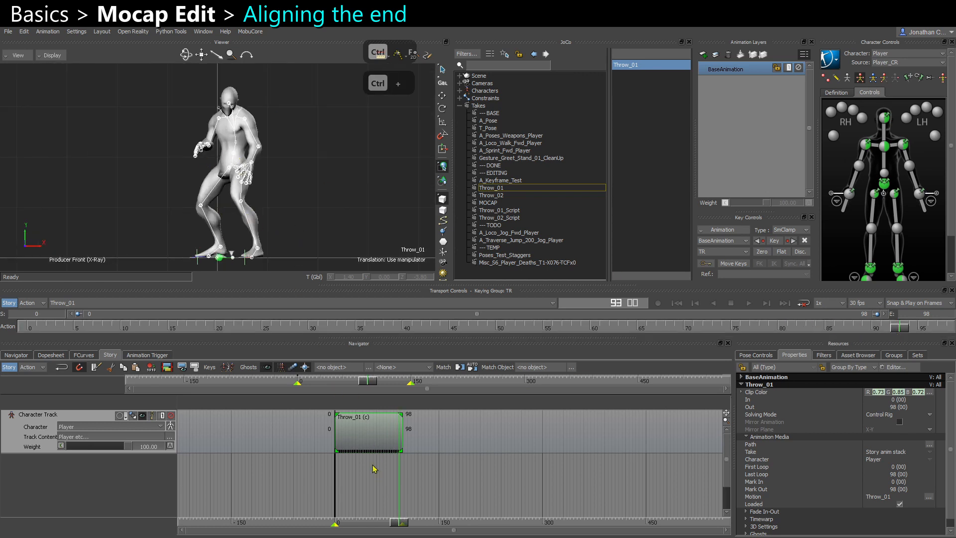
- Try rotating the Throw_01 clip about the vertical axis in the front and top views, undoing each rotation
key("e")
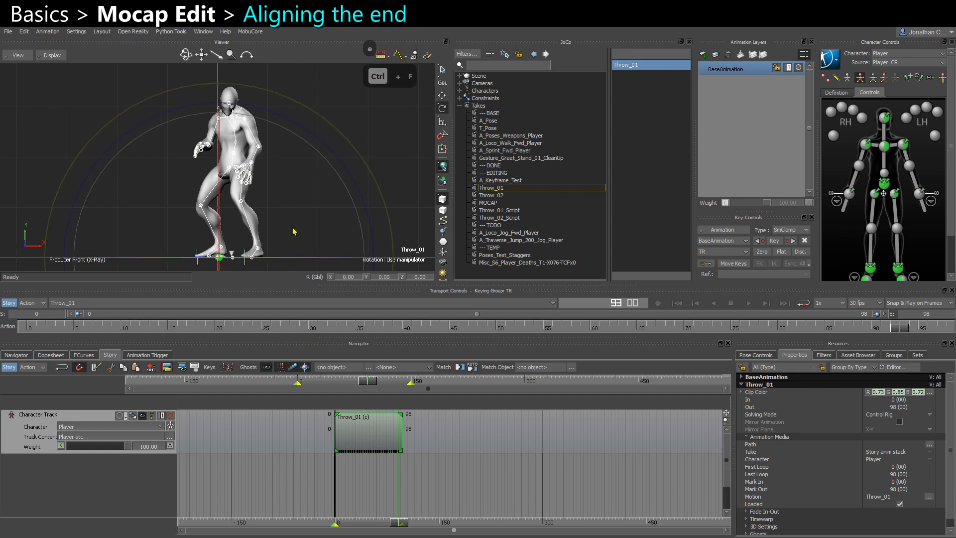
scroll(294, 231, "down", 3)
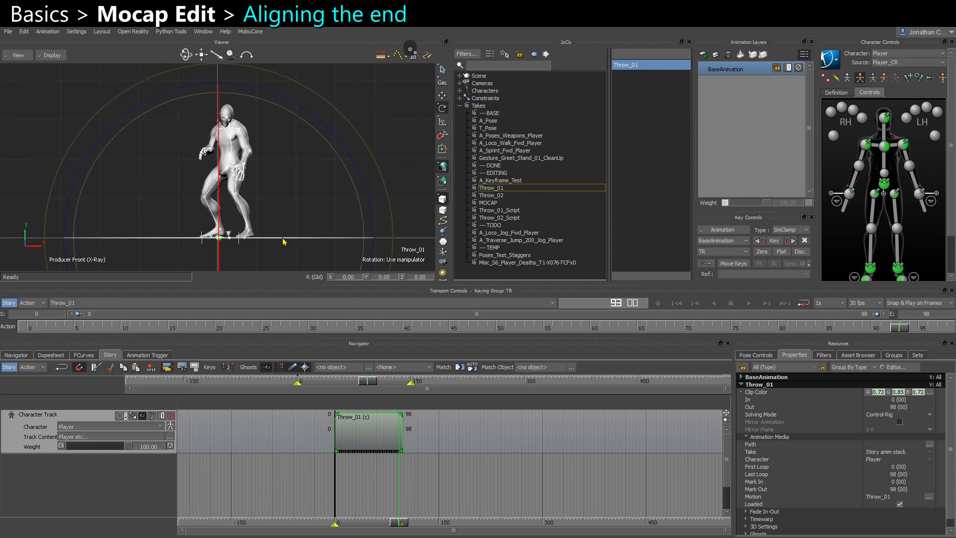
left_click_drag(282, 238, 280, 238)
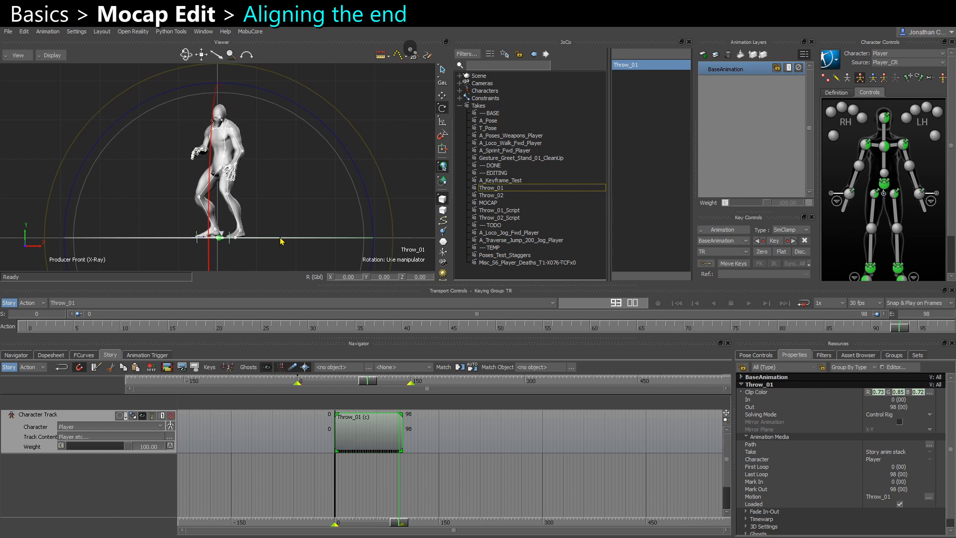
key("ctrl+z")
key("ctrl+t")
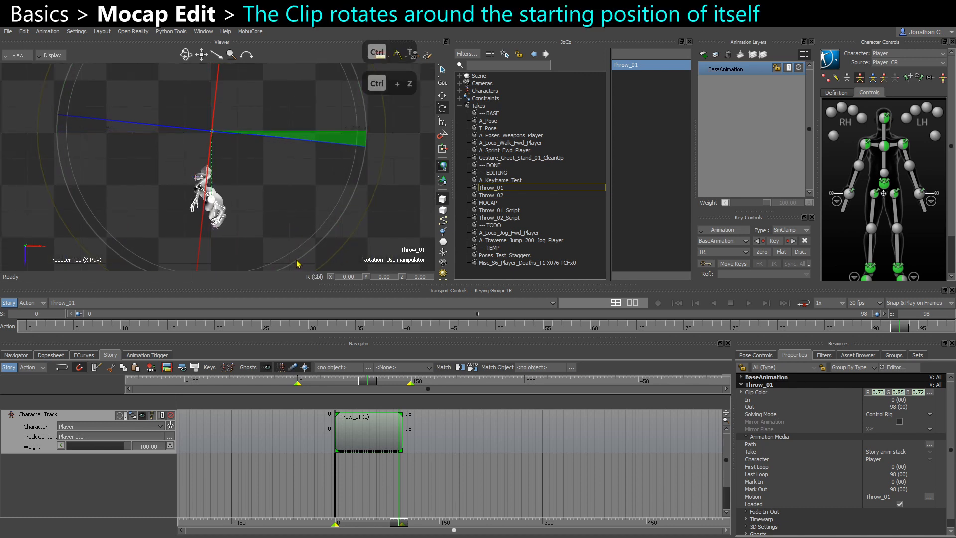
key("ctrl+z")
- Compare the start pose with frame 93, and rotate the Throw_01 clip slightly about Y to align the end pose with the centre line
left_click_drag(401, 532, 336, 525)
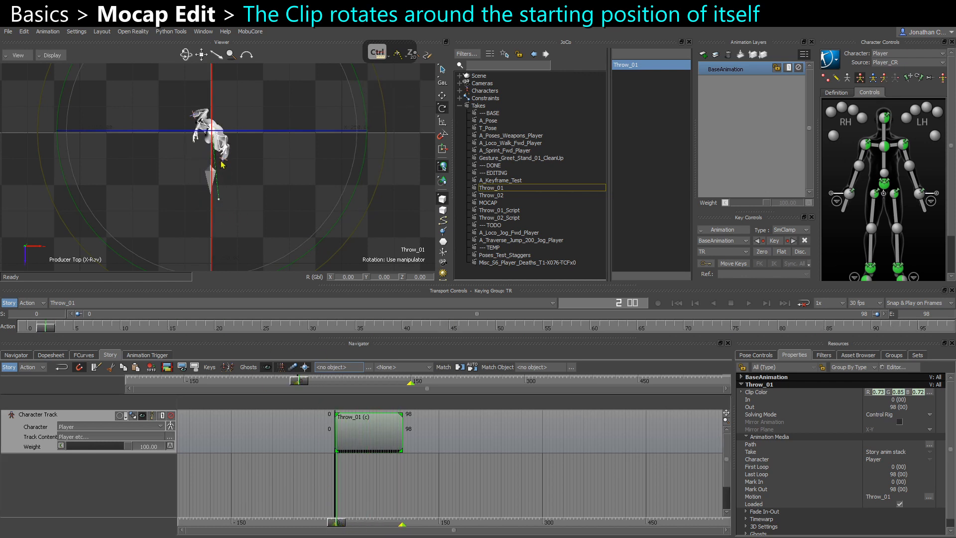
left_click_drag(342, 525, 400, 533)
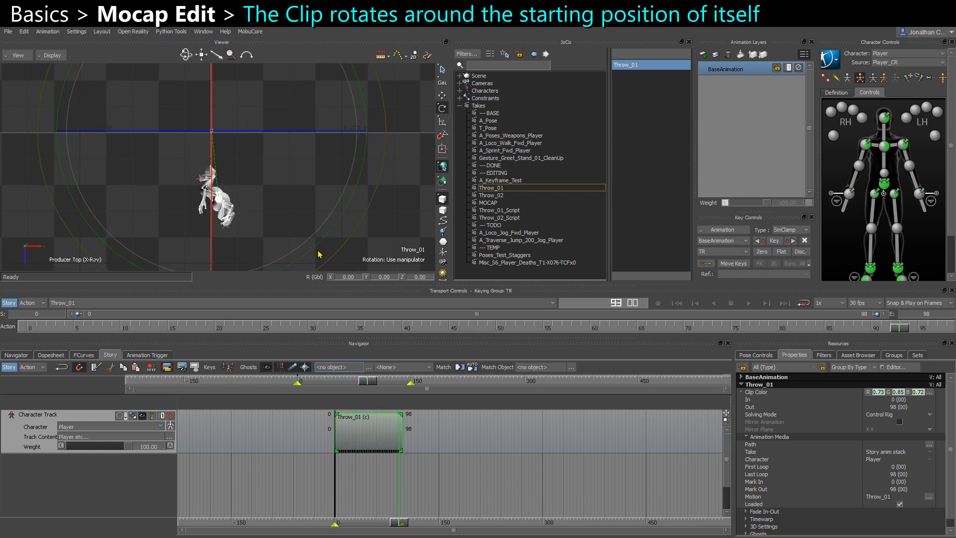
left_click_drag(317, 251, 310, 252)
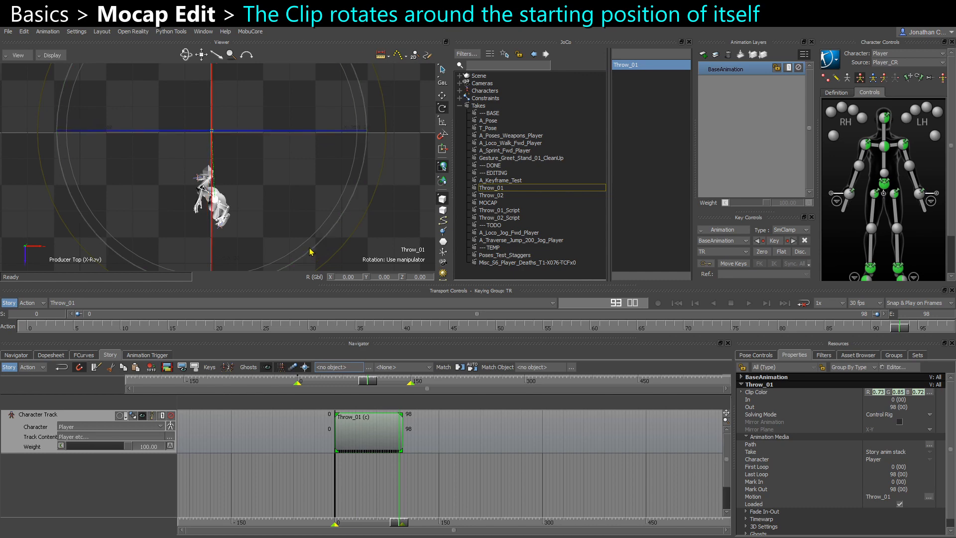
key("ctrl+f")
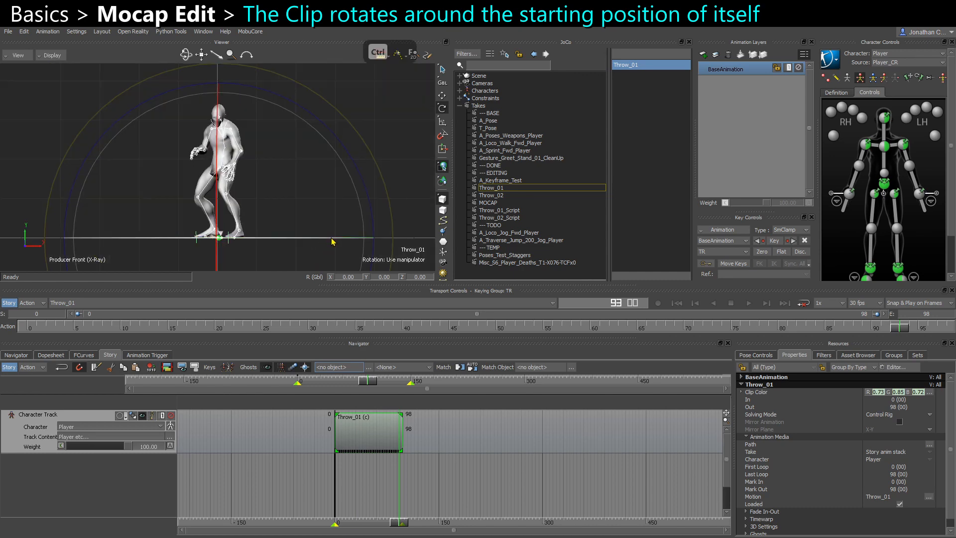
- Plot all properties of the full-body control rig at 30 FPS to bake the Throw_01 clip placement
key("e")
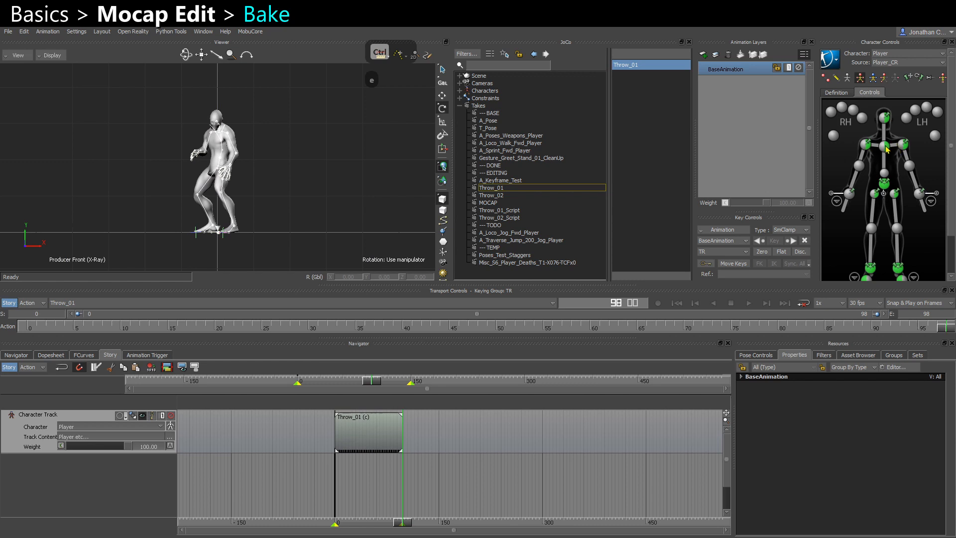
left_click(886, 147)
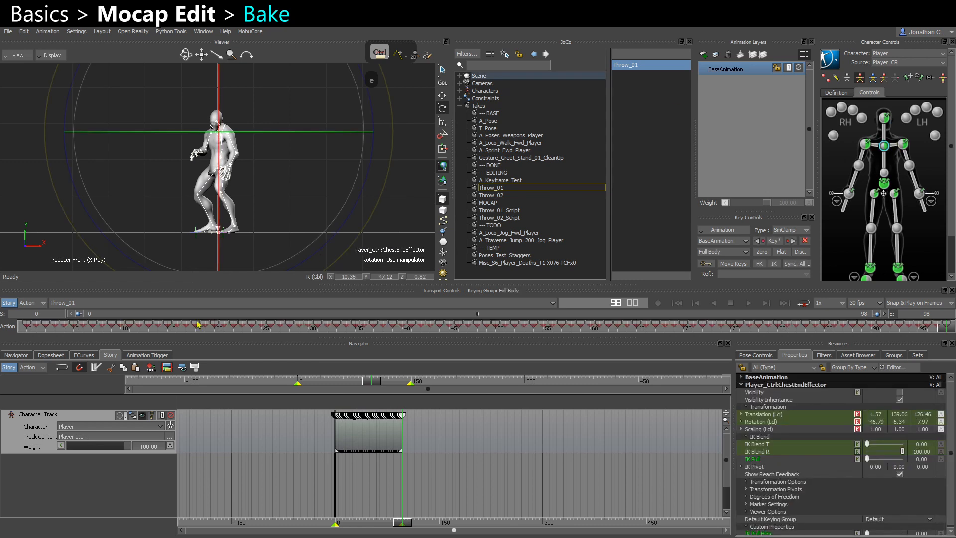
left_click(723, 230)
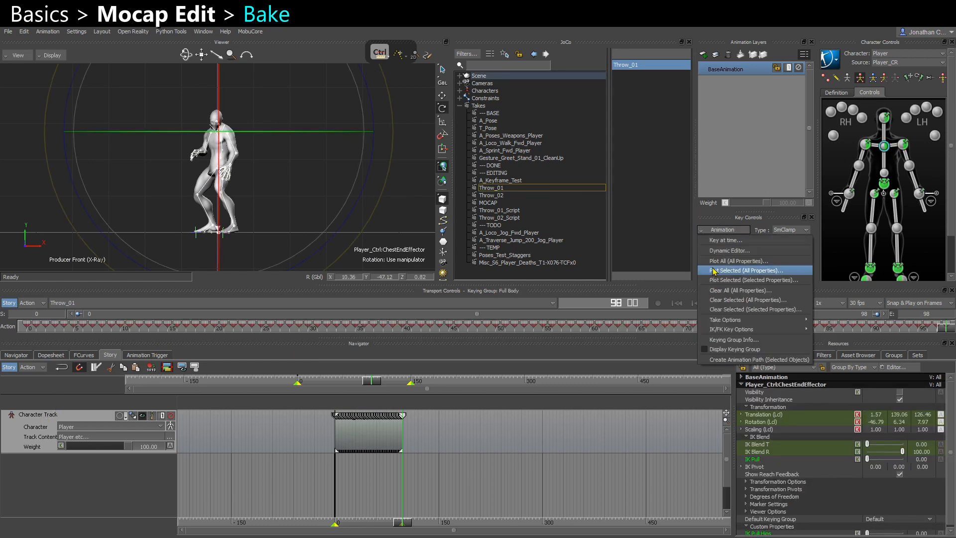
left_click(719, 270)
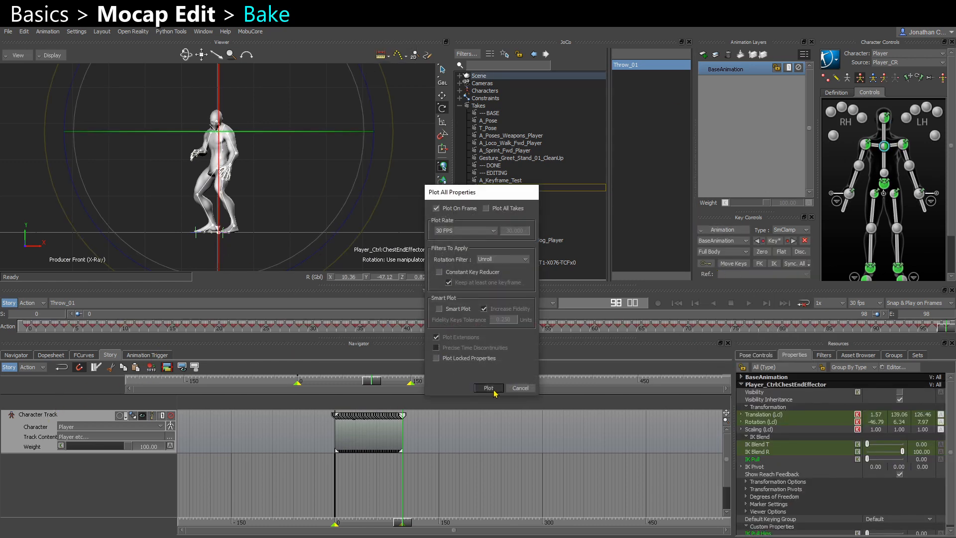
left_click(488, 388)
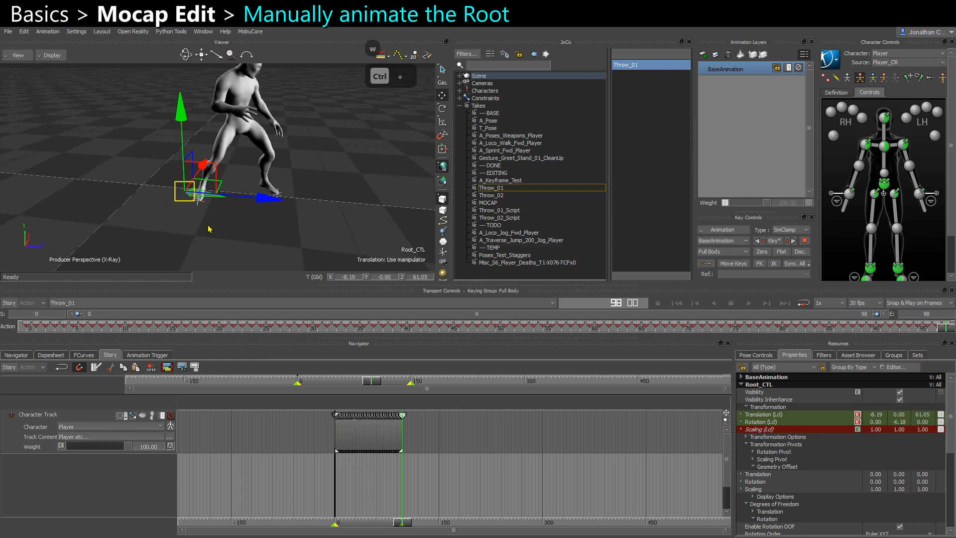
- Delete all the baked keyframes from Root_CTL
left_click(28, 327)
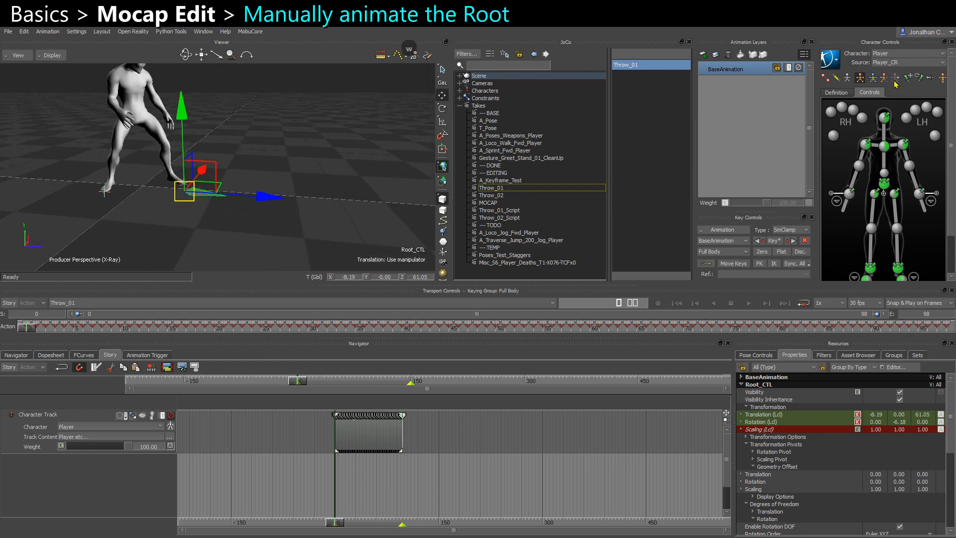
left_click(894, 77)
key("Delete")
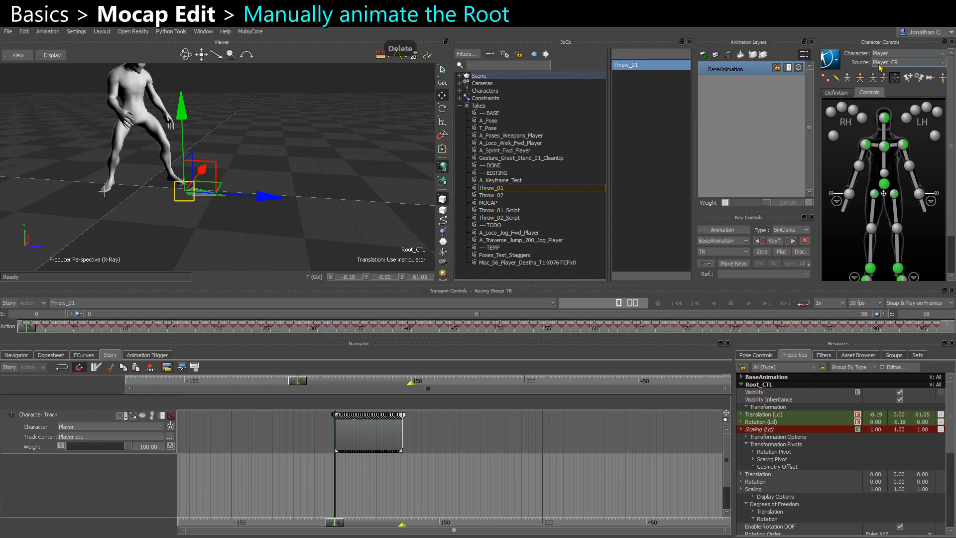
key("Delete")
left_click(58, 331)
left_click_drag(56, 330, 25, 326)
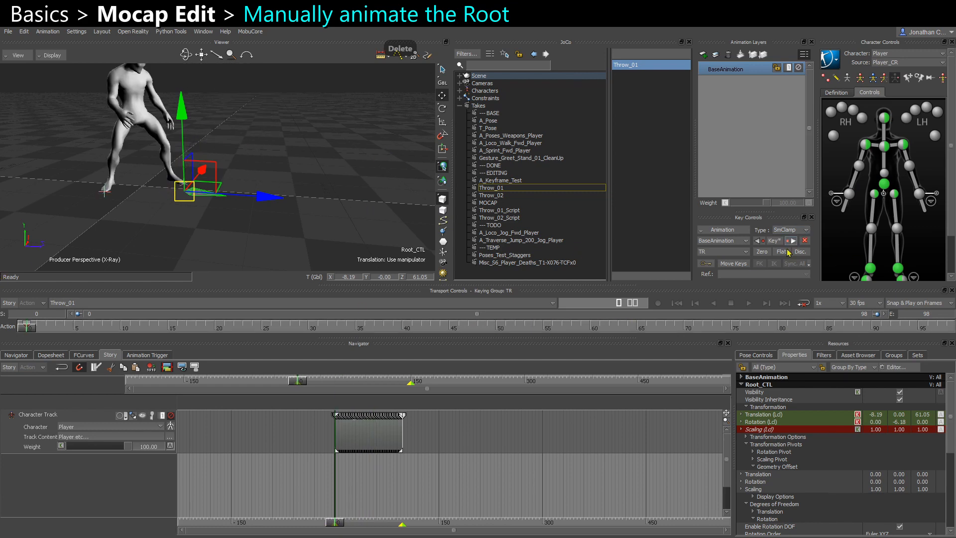
- Zero Root_CTL's translation and rotation at frame 0 and key it there
left_click(761, 251)
left_click_drag(258, 193, 165, 204, "ctrl+shift")
key("k")
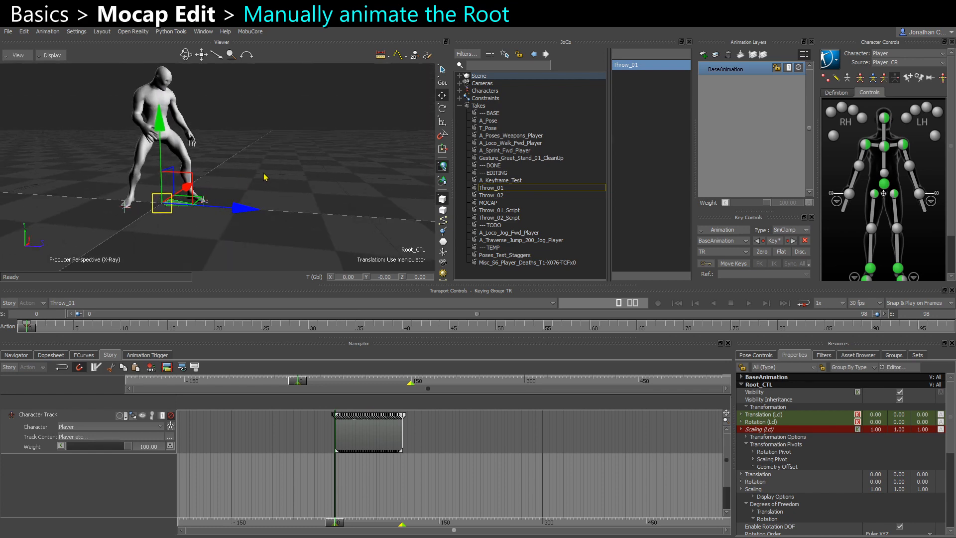
- In the left view, move Root_CTL forward along Z beneath the character and key it at frames 17, 30 and 39
key("ctrl+5")
left_click(185, 330)
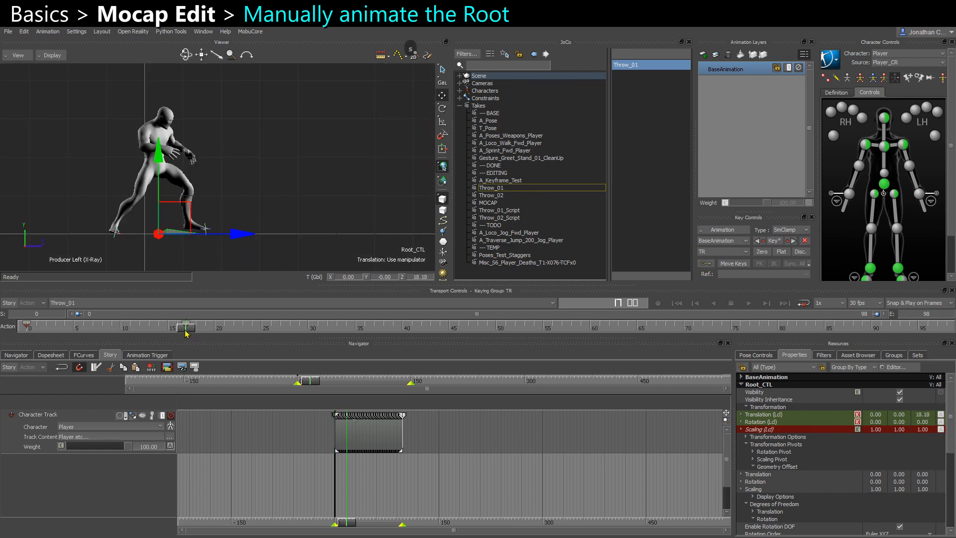
left_click_drag(186, 331, 307, 329)
left_click_drag(257, 243, 267, 269)
key("k")
left_click_drag(309, 329, 393, 331)
key("s")
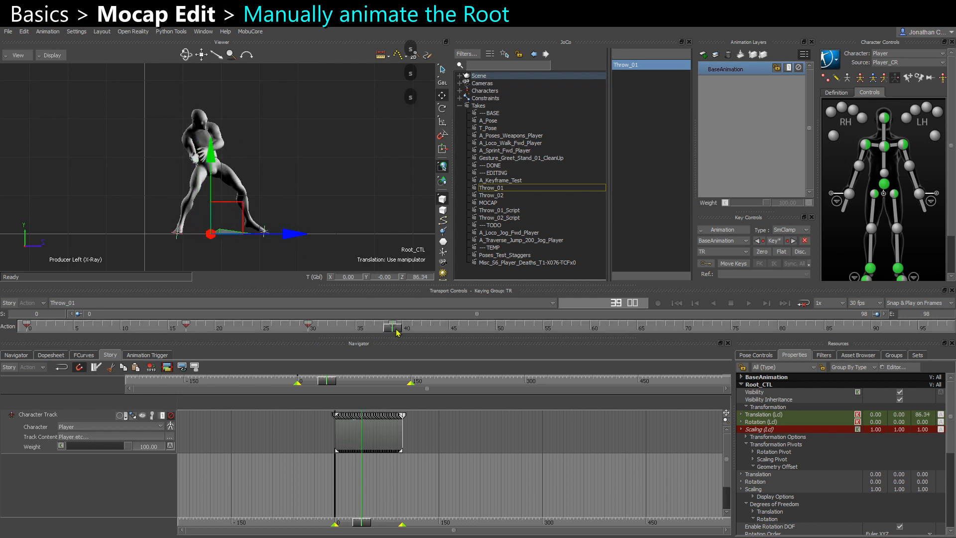
- Continue keying Root_CTL's forward travel at frames 54, 64 and 82, ending at about 127.88 along Z
left_click_drag(394, 329, 534, 329)
left_click_drag(290, 237, 326, 237)
key("s")
key("Right")
key("s")
left_click_drag(634, 333, 882, 332)
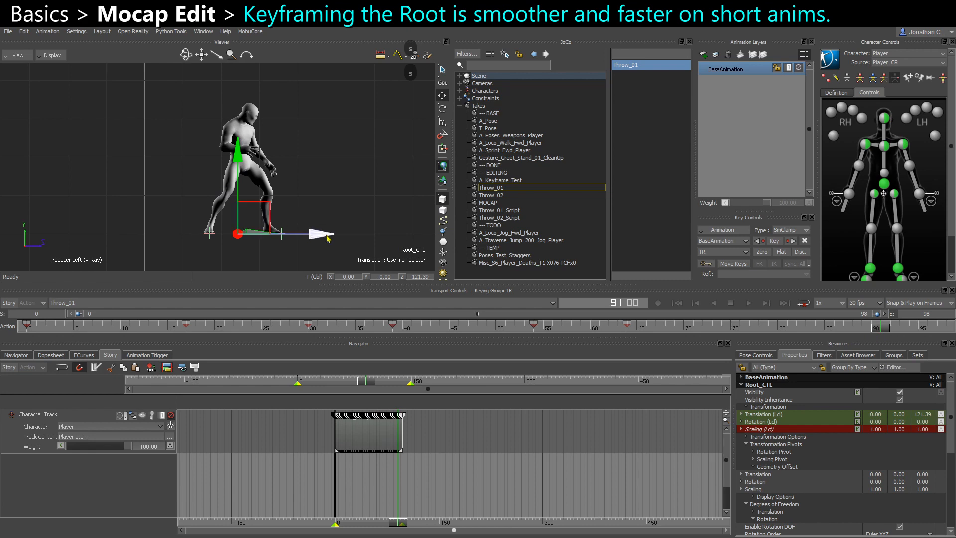
left_click_drag(321, 233, 326, 233)
key("s")
left_click_drag(879, 326, 795, 327)
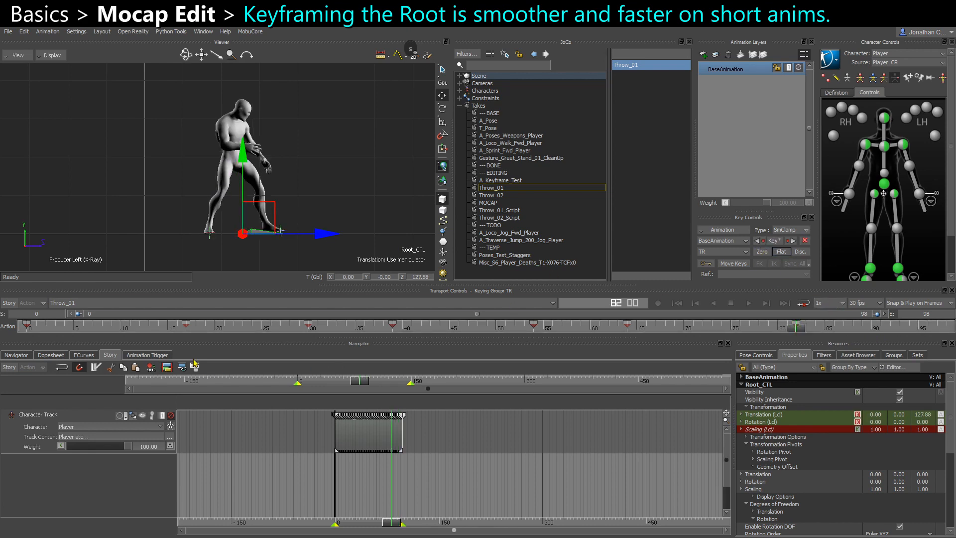
- Select all keys on Root_CTL's Z translation curve and apply a tangent preset to smooth the curve
left_click(84, 355)
left_click(24, 440)
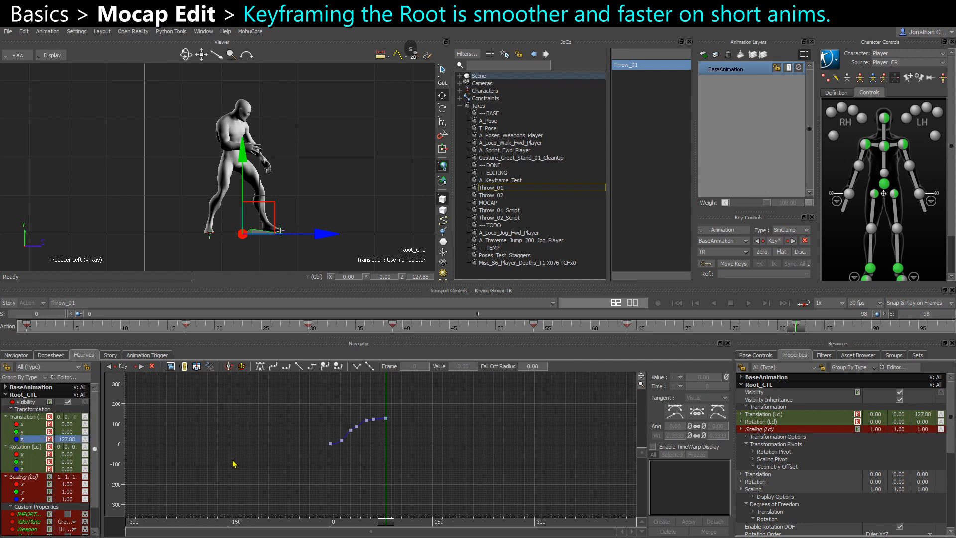
right_click_drag(232, 463, 252, 420, "alt")
left_click_drag(252, 420, 388, 468)
right_click_drag(388, 468, 262, 398, "alt")
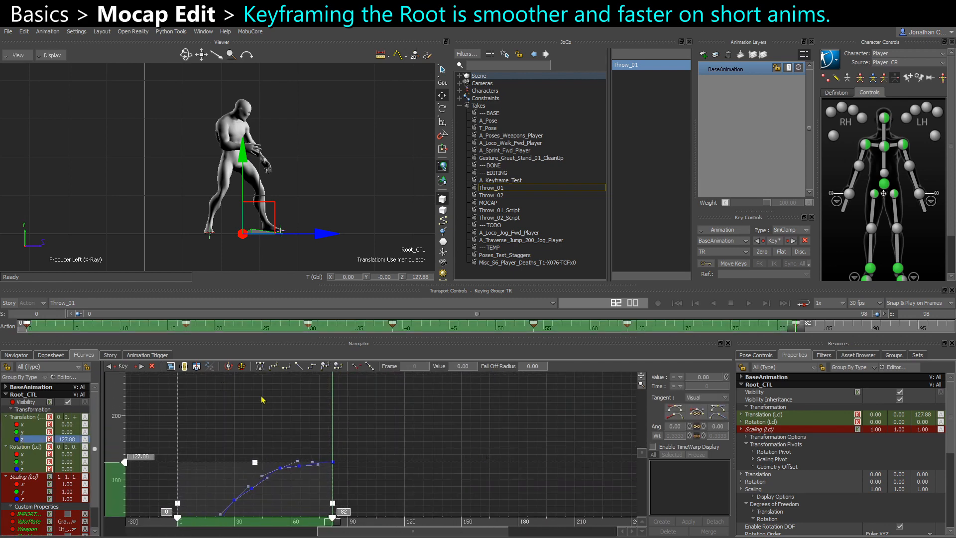
middle_click_drag(278, 398, 410, 360, "alt")
left_click(261, 369)
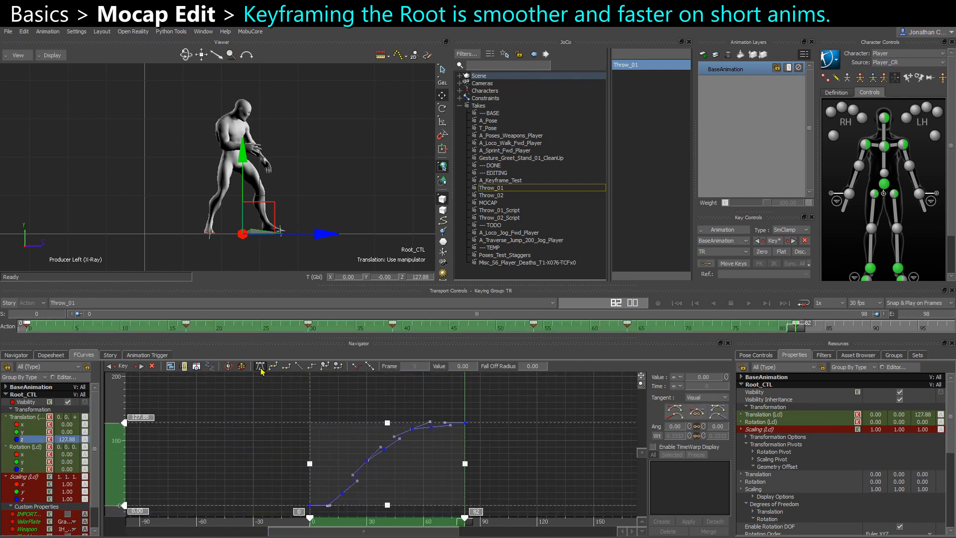
left_click(344, 400)
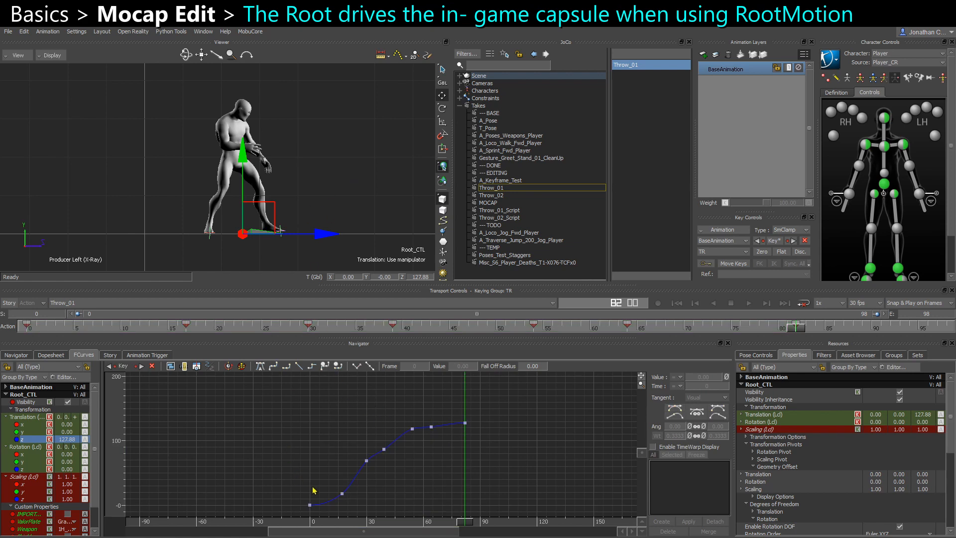
- Copy Root_CTL's frame 0 key to frame 9 and shift its frame 17 key to frame 19
middle_click_drag(313, 490, 263, 405, "alt")
left_click_drag(24, 335, 297, 335)
left_click(28, 326)
key("ctrl+c")
key("ctrl+v")
- Play the Throw_01 animation through the Cam_GAMEPLAY camera with the controls deselected
key("ctrl+e")
key("ctrl+e")
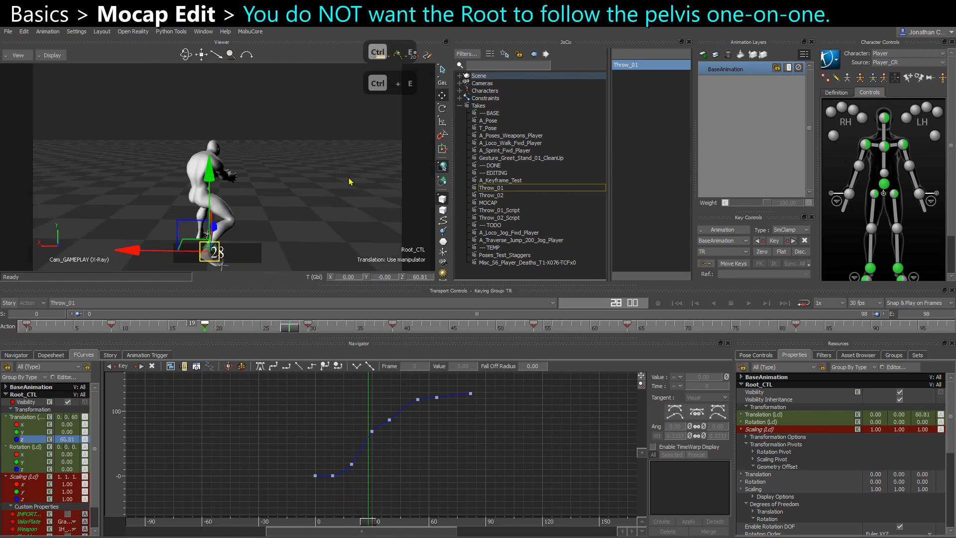
left_click(310, 207)
left_click(27, 332)
key("ctrl+space")
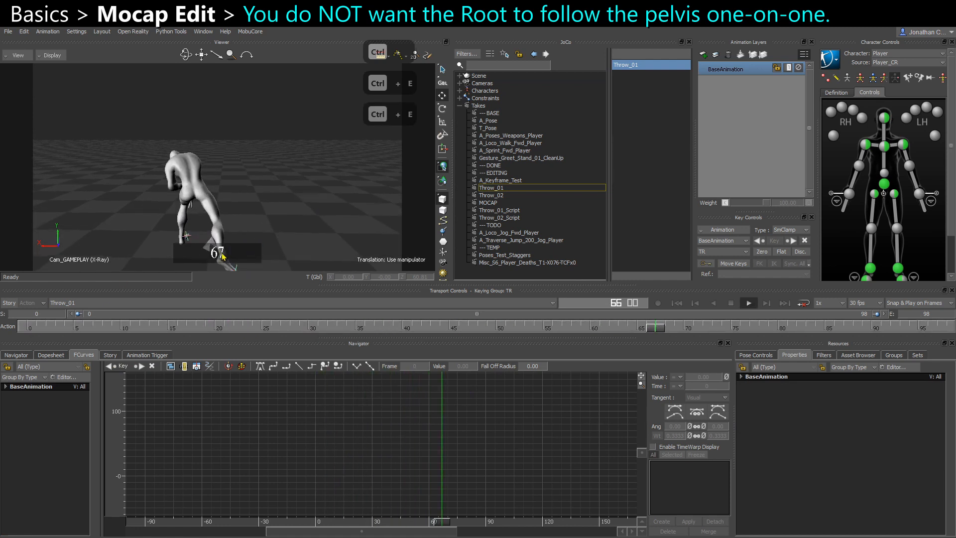
key("ctrl+space")
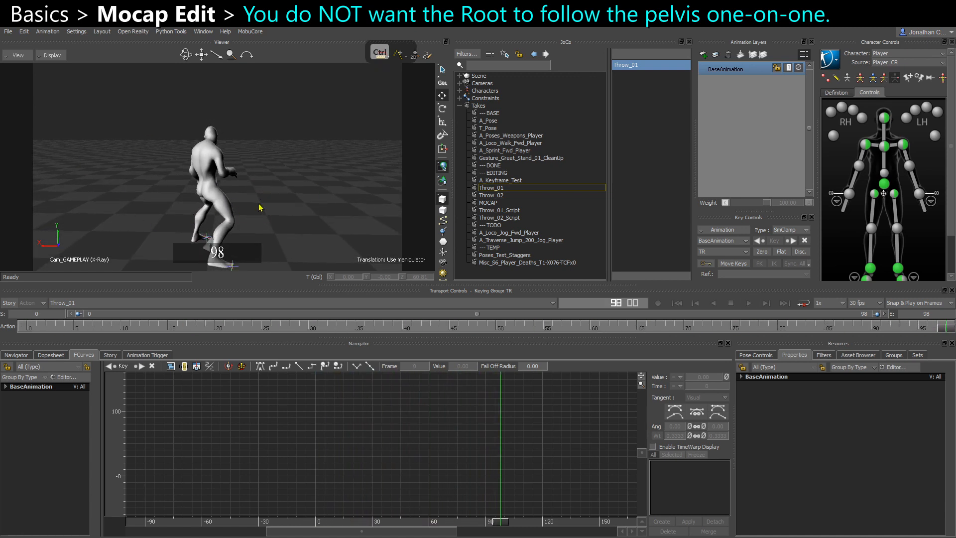
- Review Root_CTL's travel from the right side, then return to frame 0 in the left view
key("ctrl+r")
key("ctrl+space")
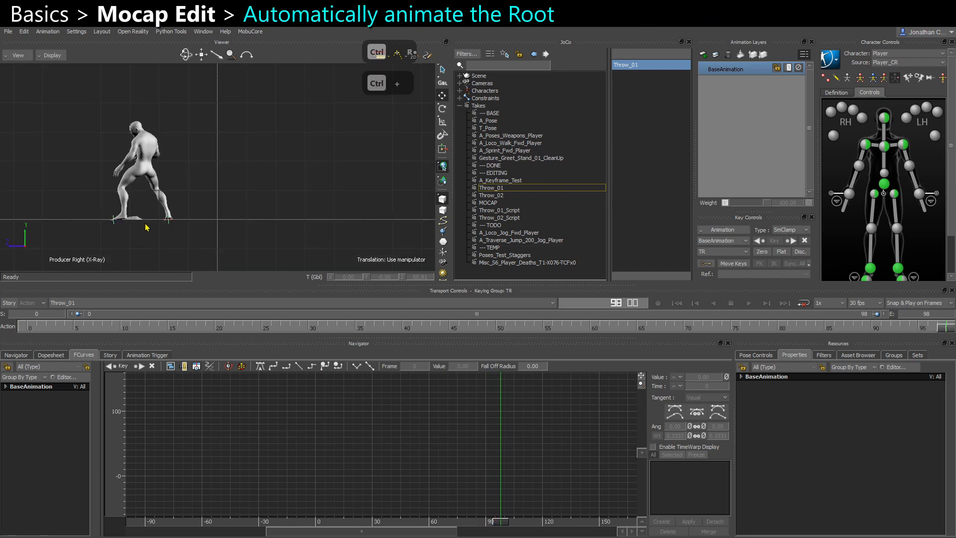
key("ctrl+space")
left_click(180, 218)
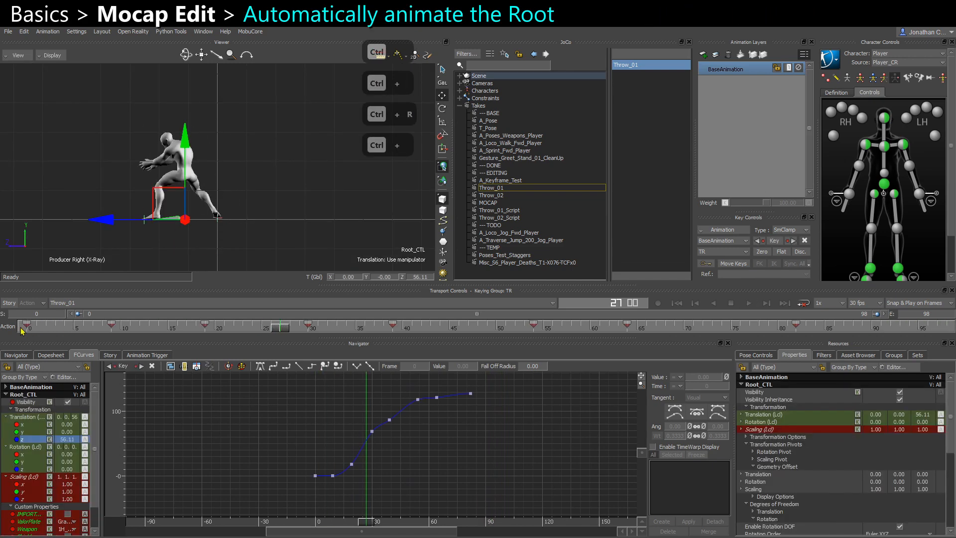
left_click(24, 328)
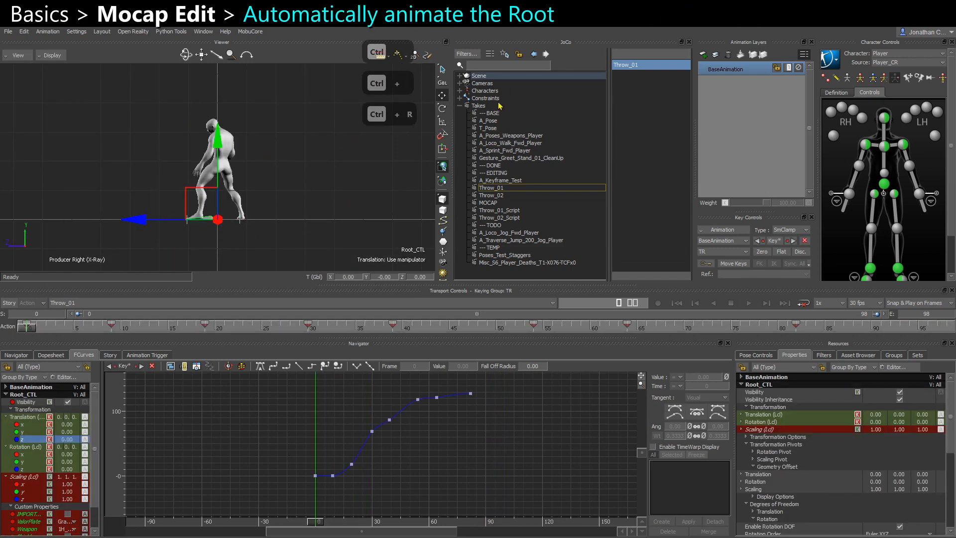
key("ctrl+r")
- Open the Master_Relation constraint, widen its node view, and enable Temp_RootBake on Root_CTL
left_click(459, 98)
left_click(467, 121)
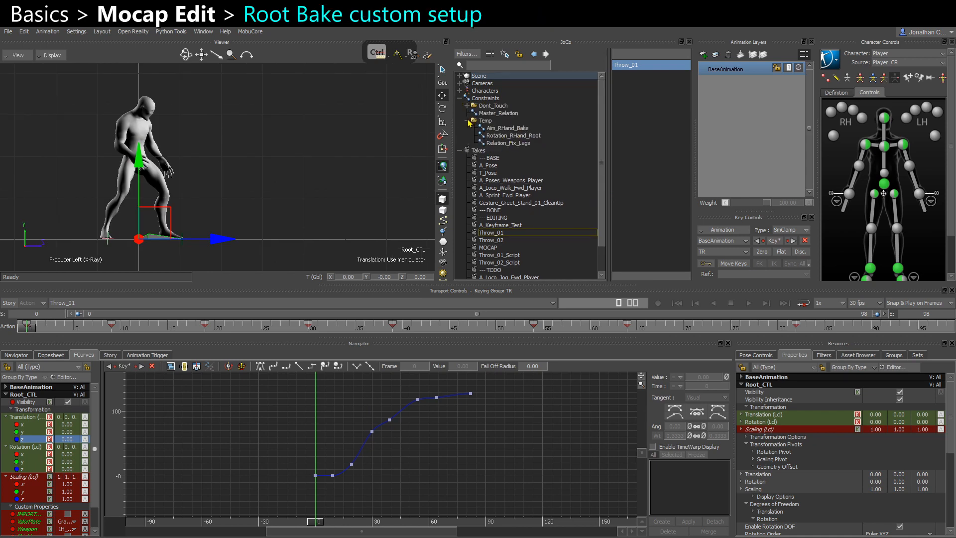
left_click(467, 121)
left_click(491, 114)
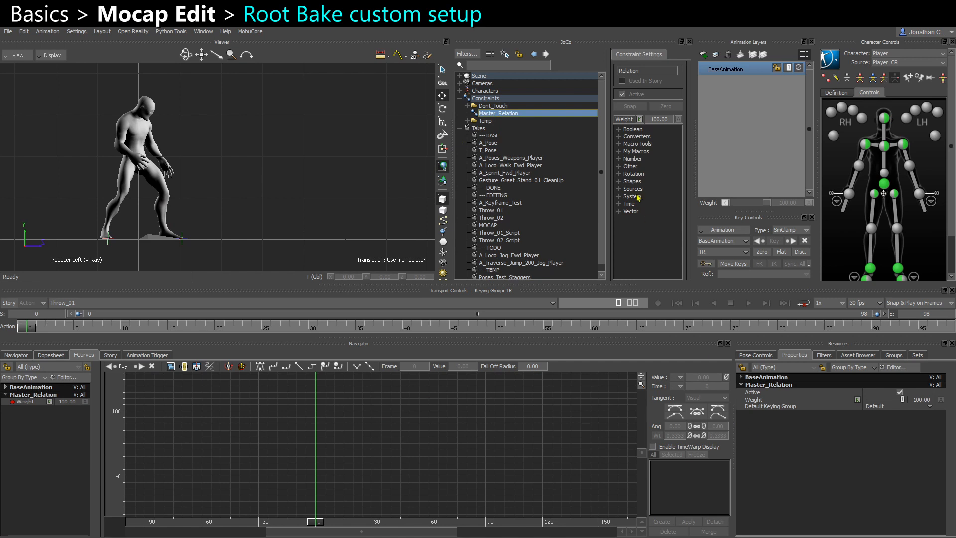
left_click_drag(608, 203, 563, 201)
left_click_drag(641, 200, 597, 199)
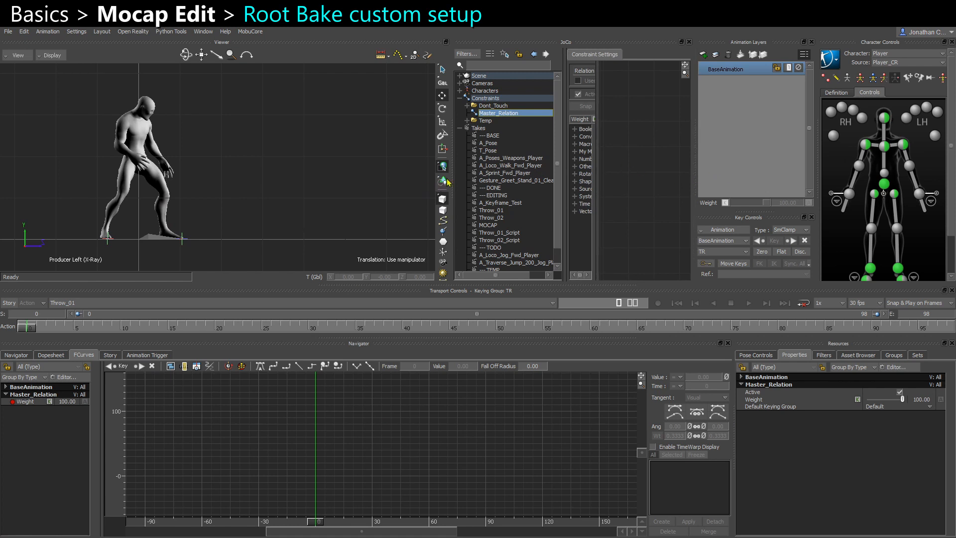
left_click_drag(451, 125, 360, 189)
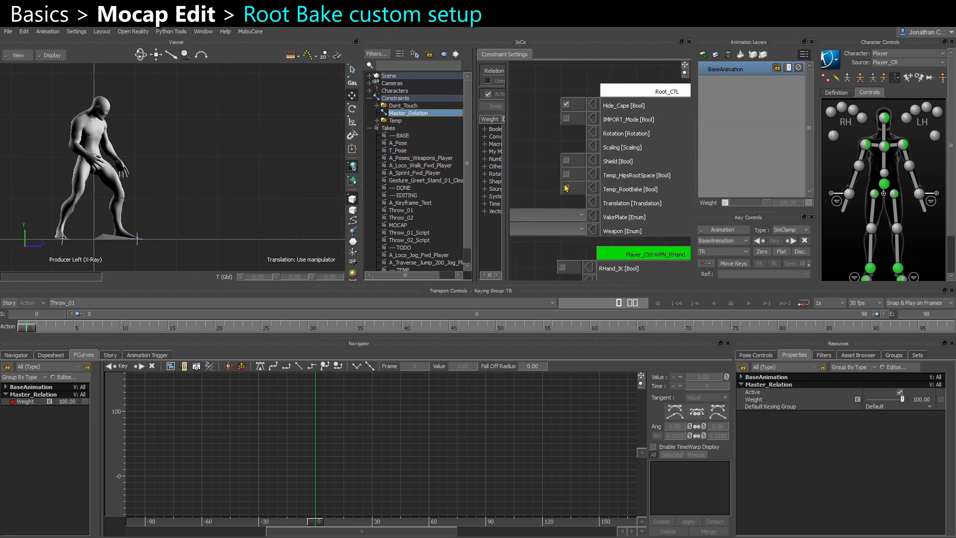
left_click(566, 188)
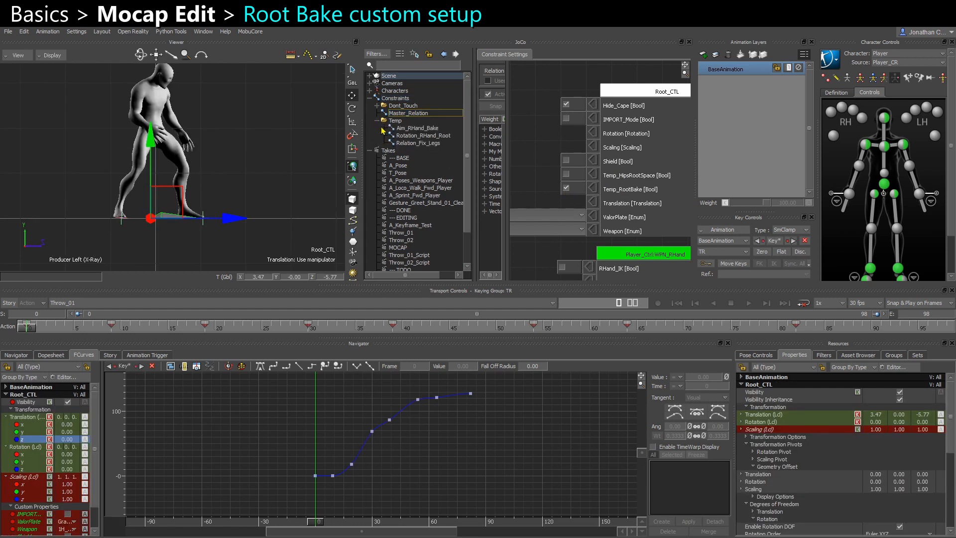
- Open the RootBake constraint under Driven_Constraints and examine its constrained object, sources and weights
left_click(377, 121)
left_click(377, 105)
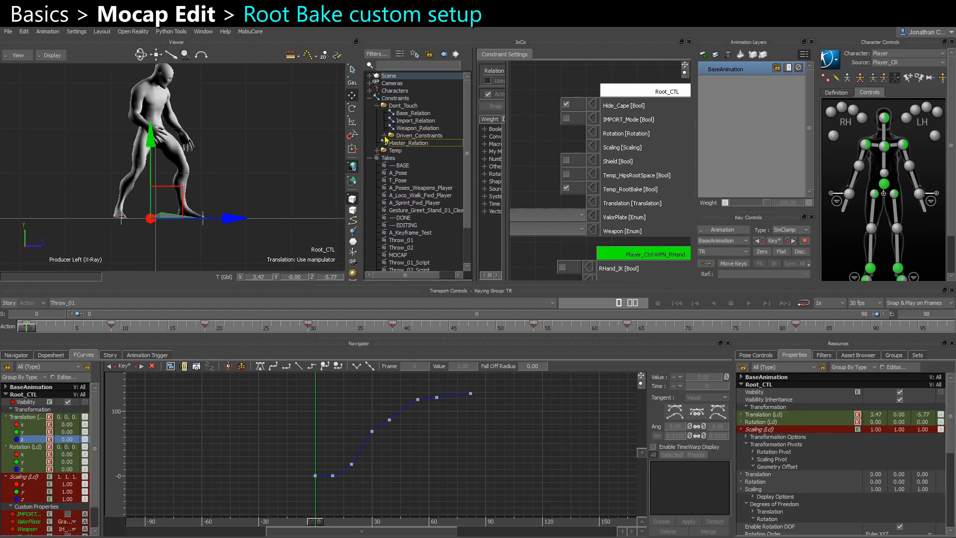
left_click(384, 136)
left_click(414, 219)
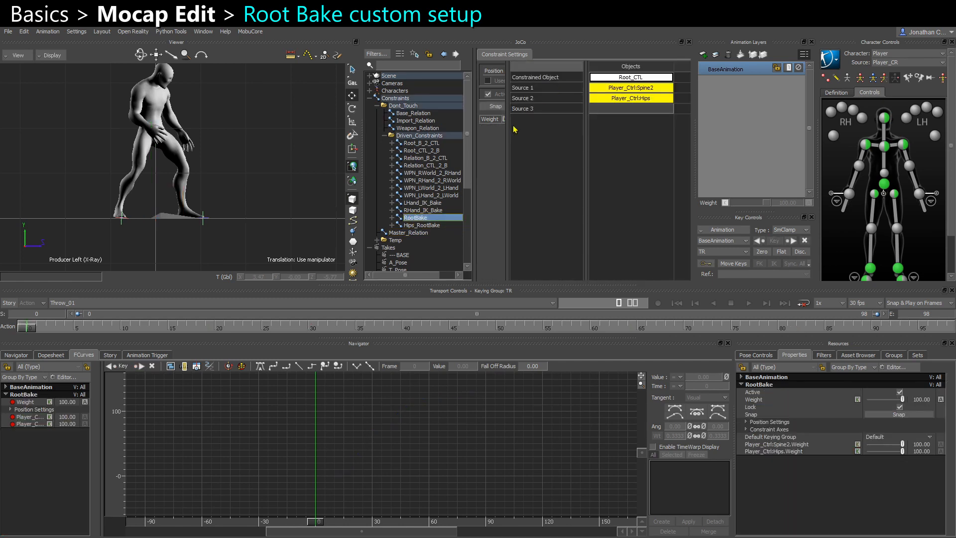
left_click_drag(507, 131, 550, 134)
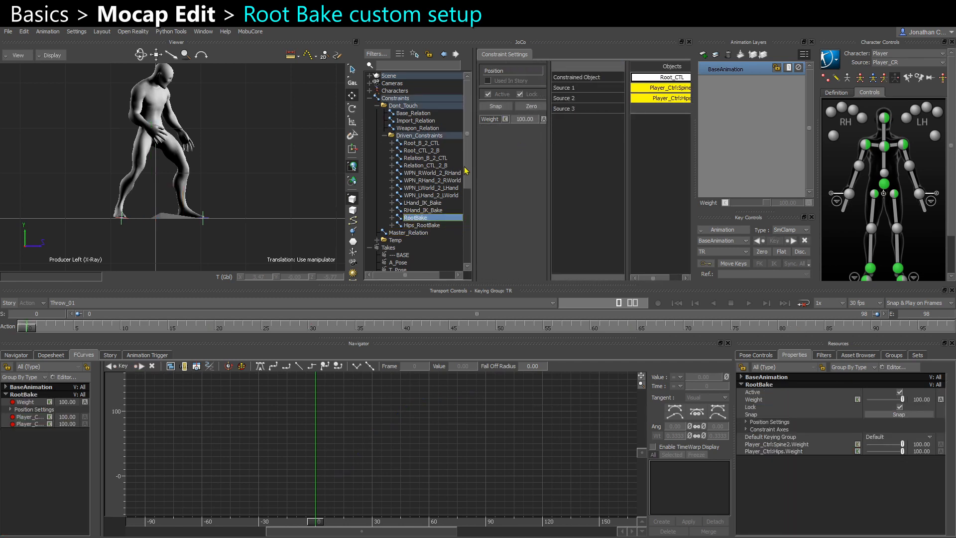
left_click_drag(473, 167, 454, 168)
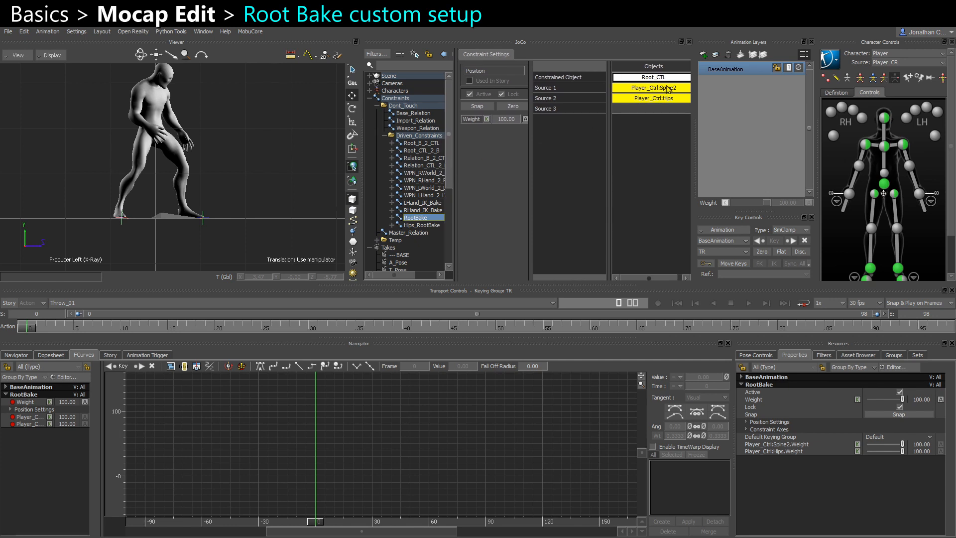
left_click_drag(455, 145, 464, 145)
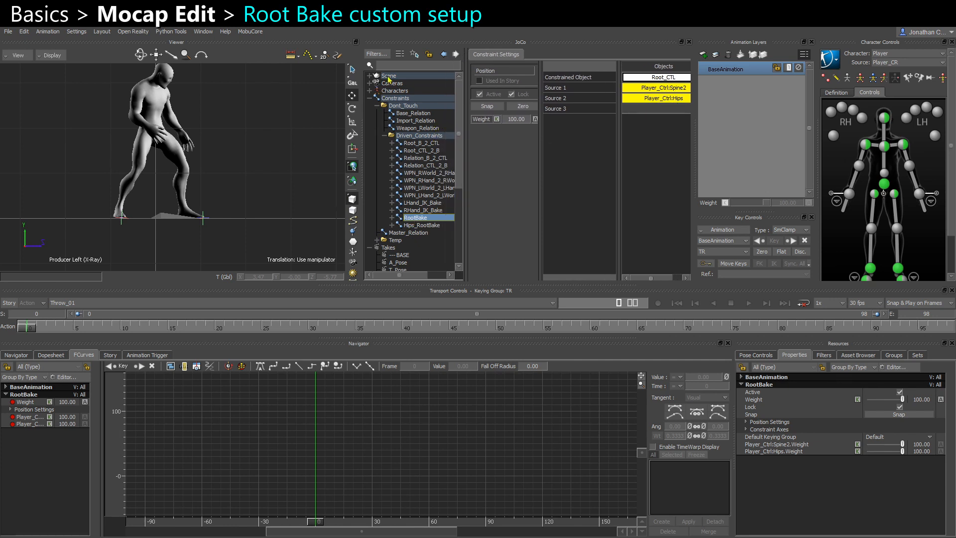
left_click(15, 355)
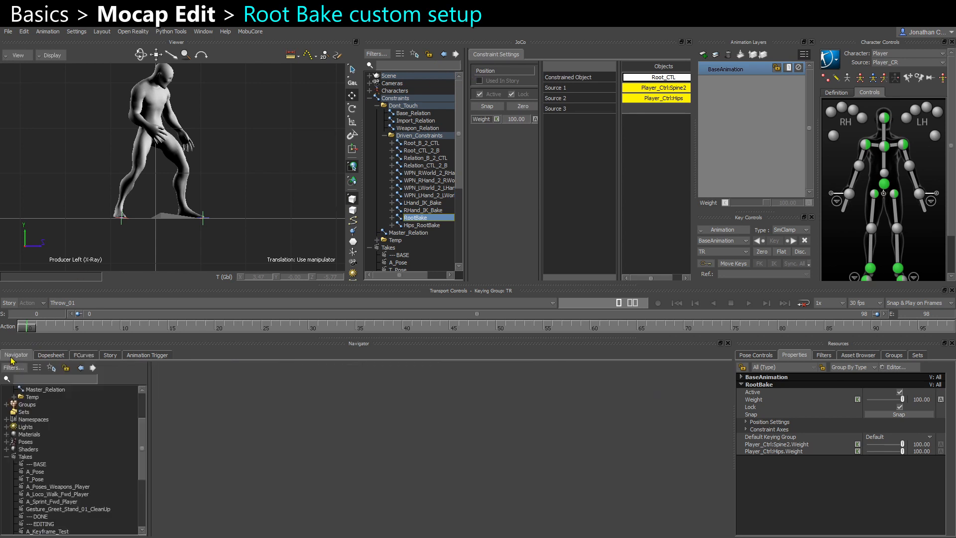
scroll(29, 445, "up", 2)
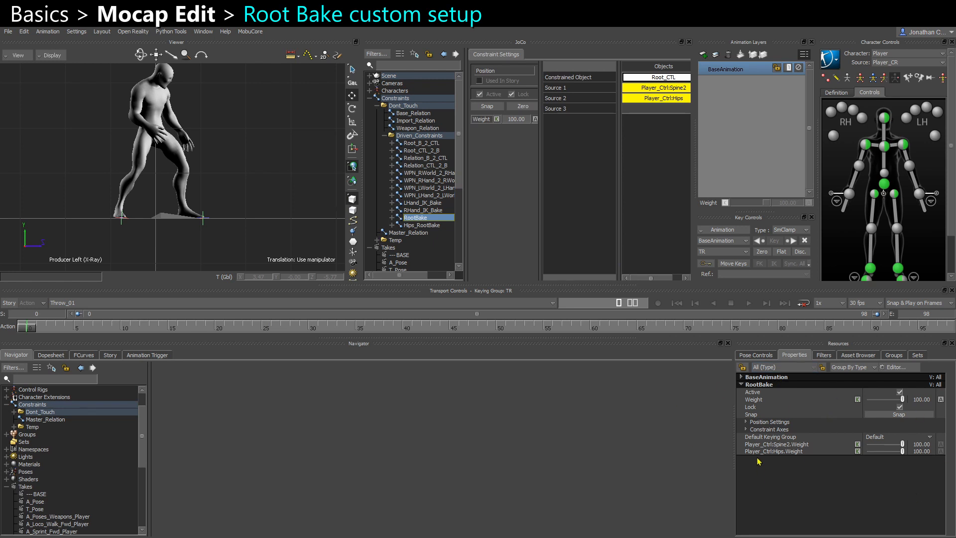
- Examine RootBake's constraint axes, checking which of the X, Y and Z axes it affects
left_click(746, 429)
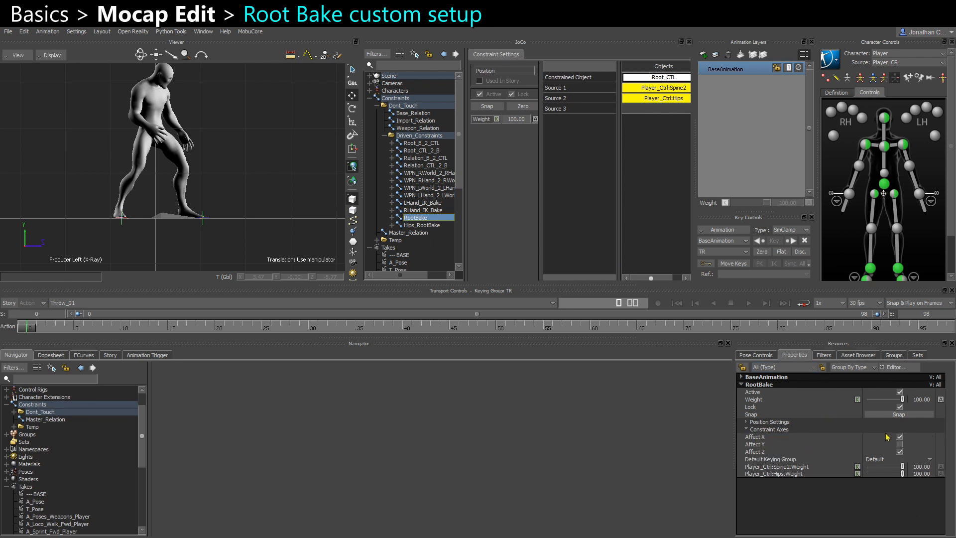
left_click(758, 445)
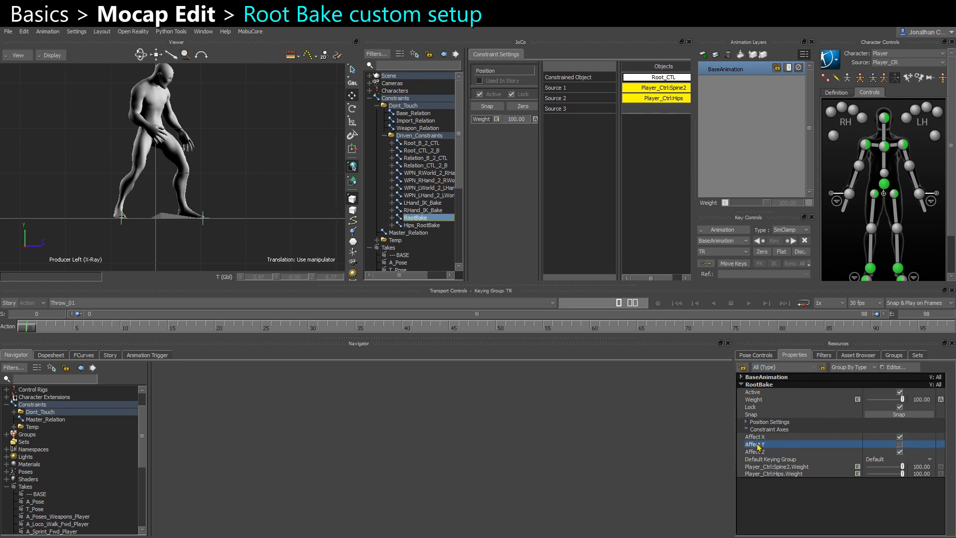
- Select Root_CTL and play Throw_01 in the left view and through Cam_GAMEPLAY to review the constrained root's travel
left_click(169, 216)
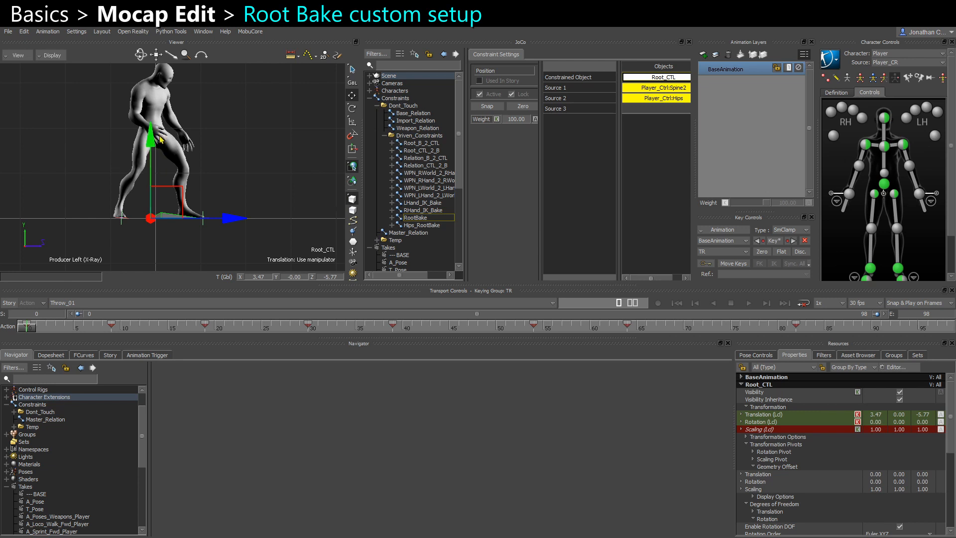
key("ctrl+r")
key("ctrl+r")
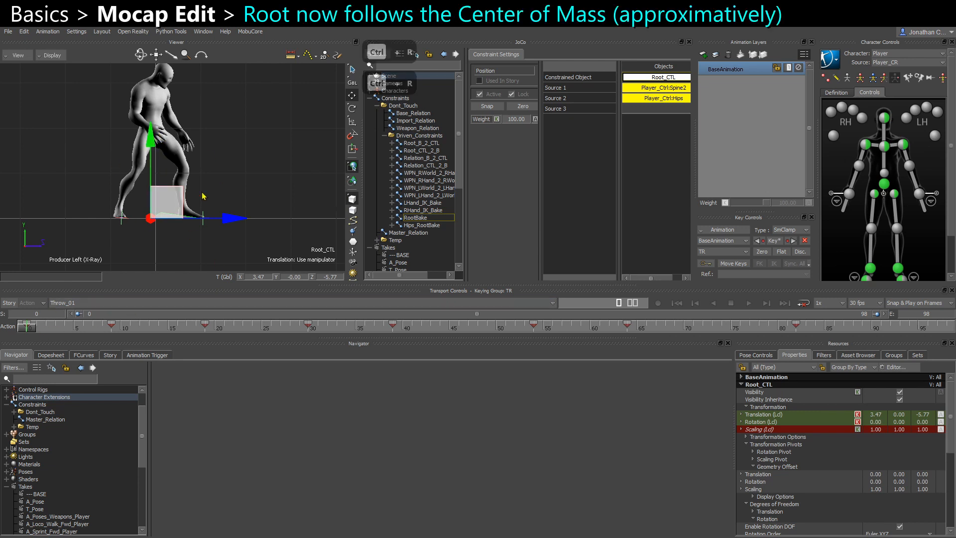
key("ctrl+space")
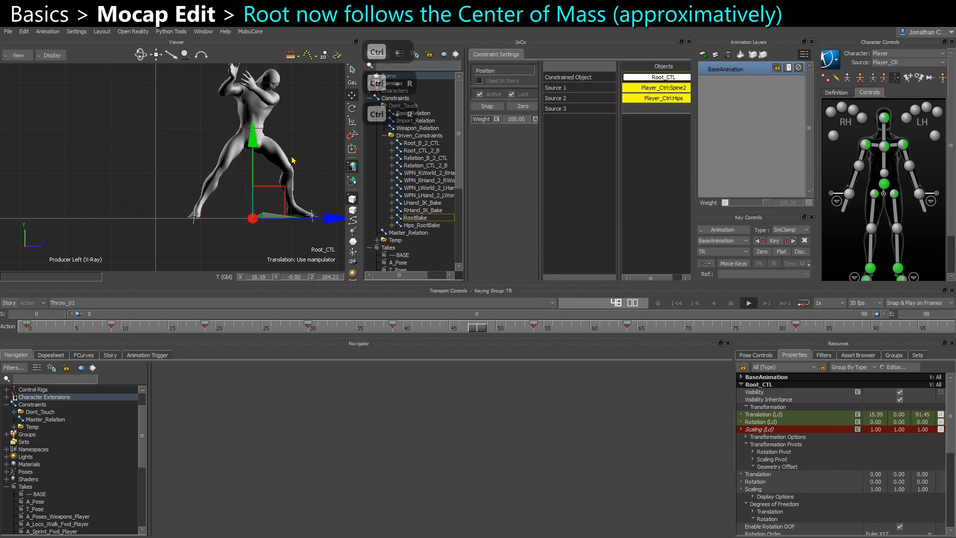
key("ctrl+e")
key("ctrl+e")
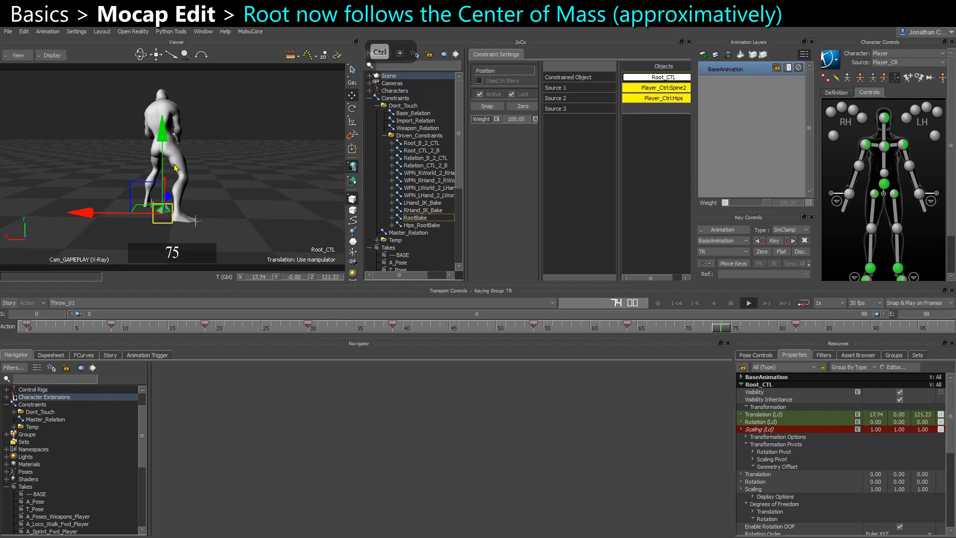
key("ctrl+space")
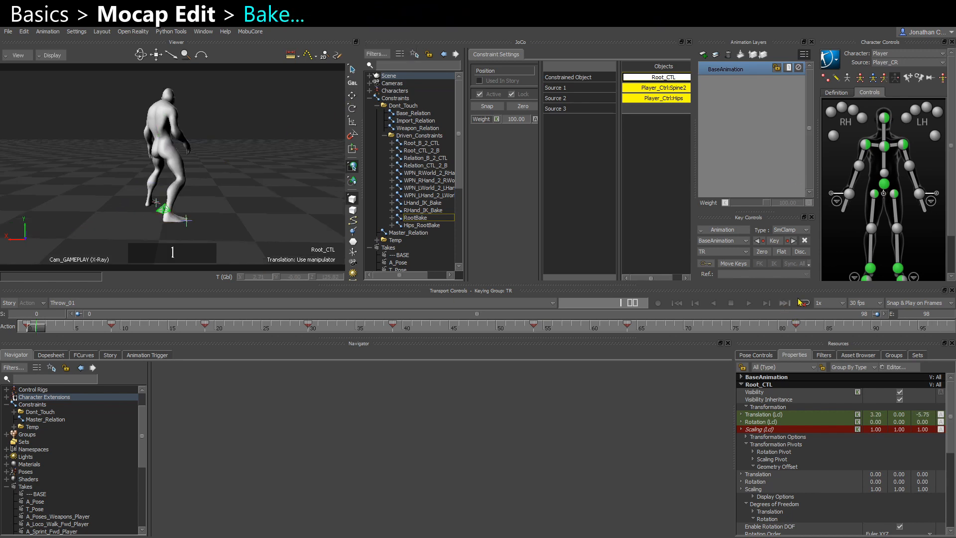
- Plot all properties of Root_CTL to bake the constrained motion on the Throw_01 take
left_click(723, 229)
left_click(725, 263)
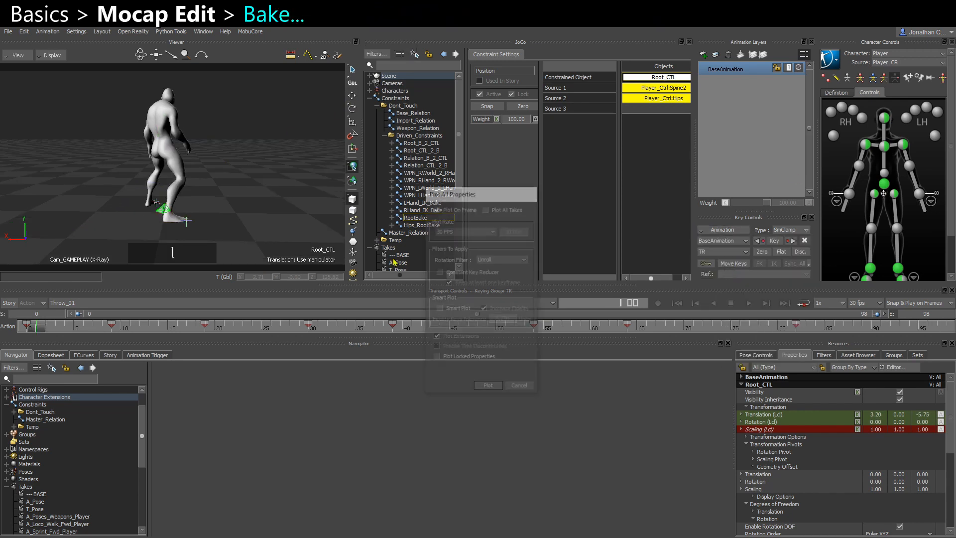
left_click(488, 391)
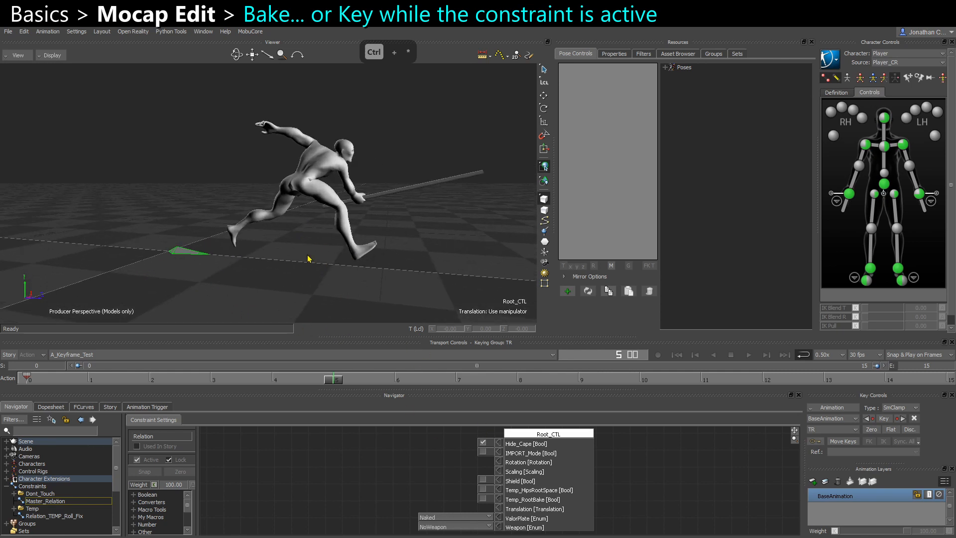
- On A_Keyframe_Test, enable Temp_RootBake on Root_CTL, return to frame 0 and set the keying group to Selected Properties
left_click(483, 500)
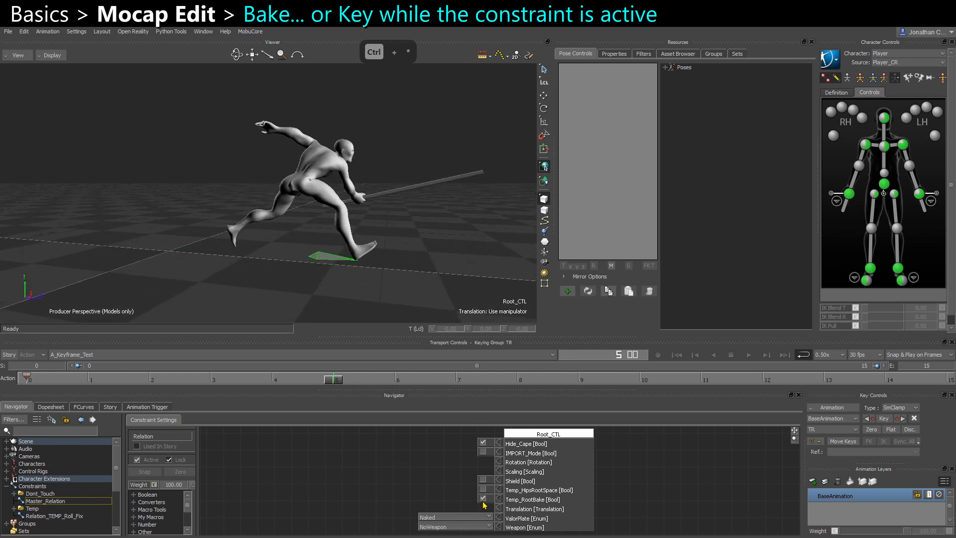
left_click_drag(337, 384, 30, 378)
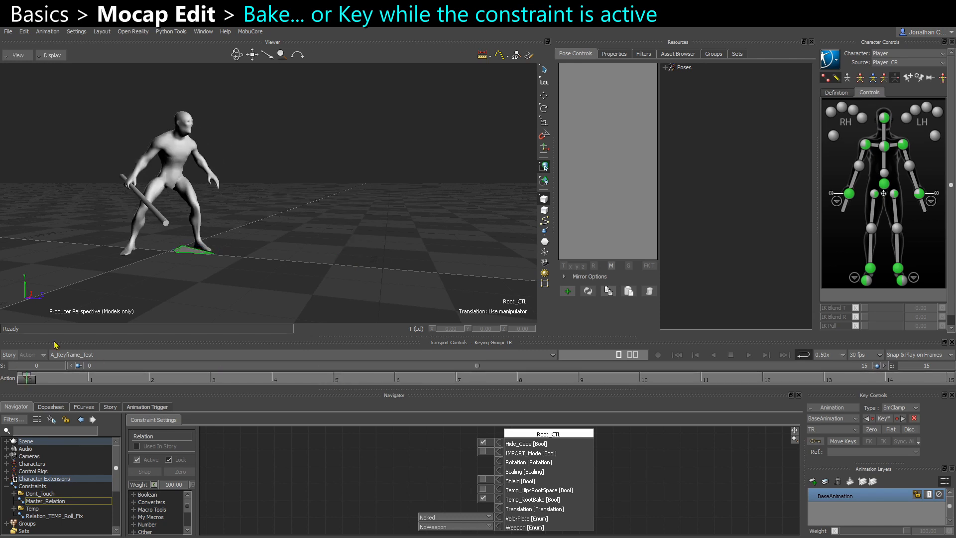
left_click_drag(160, 283, 204, 300, "ctrl+shift")
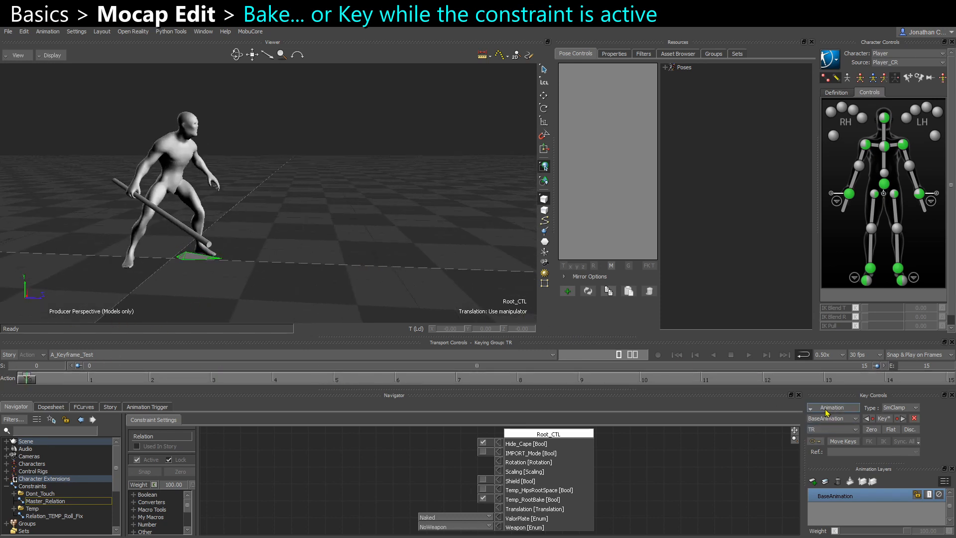
left_click(824, 429)
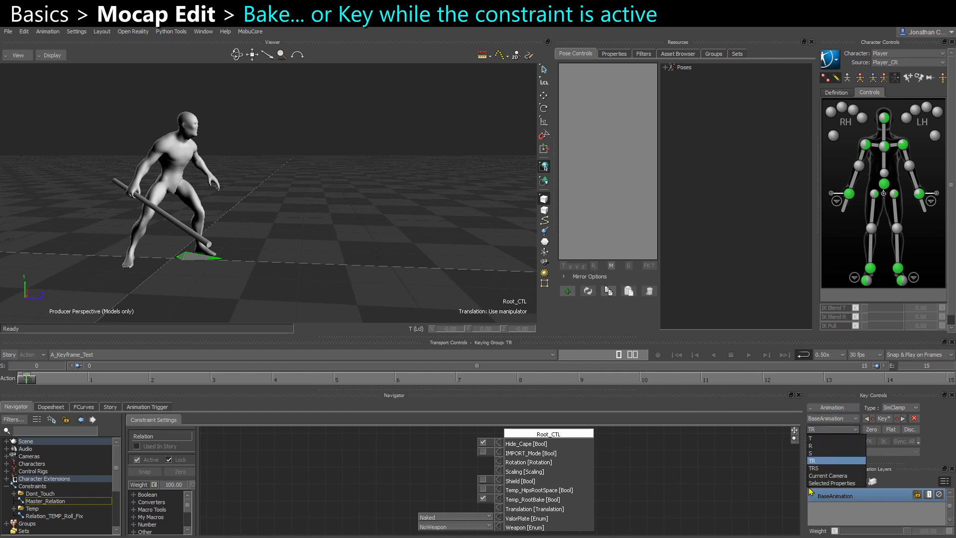
left_click(826, 483)
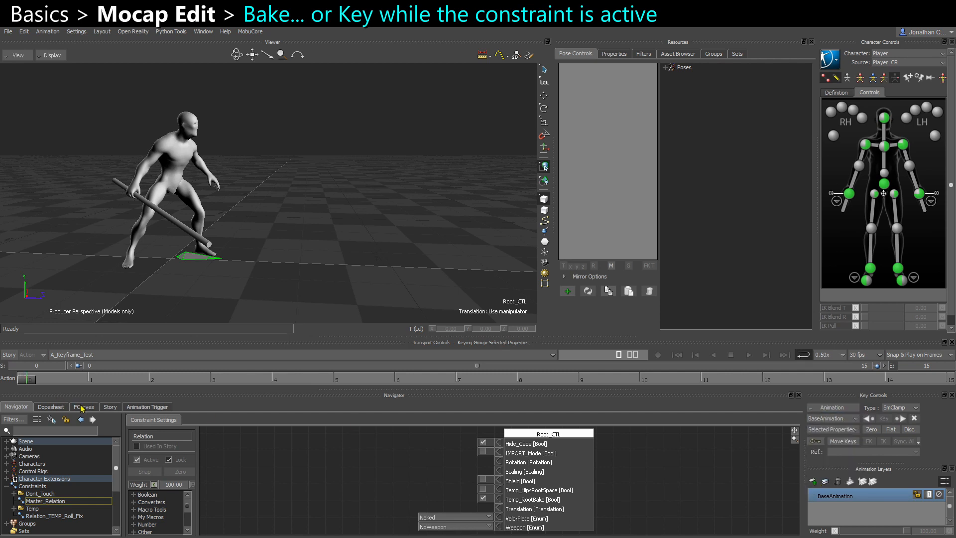
- Isolate Root_CTL's Translation Z curve, key it at frame 11 and switch to the right view
left_click(83, 408)
left_click(33, 491)
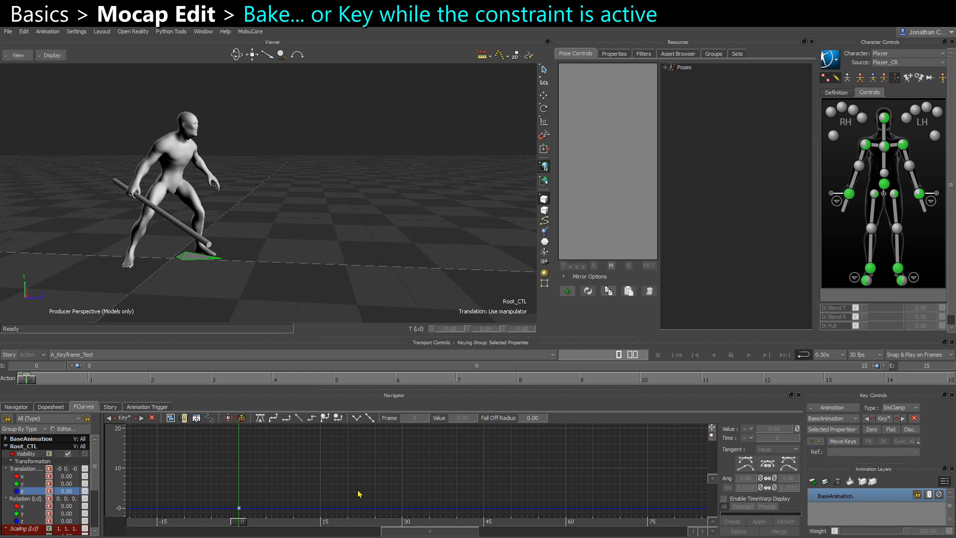
left_click_drag(359, 494, 324, 463, "ctrl")
left_click_drag(244, 523, 291, 530)
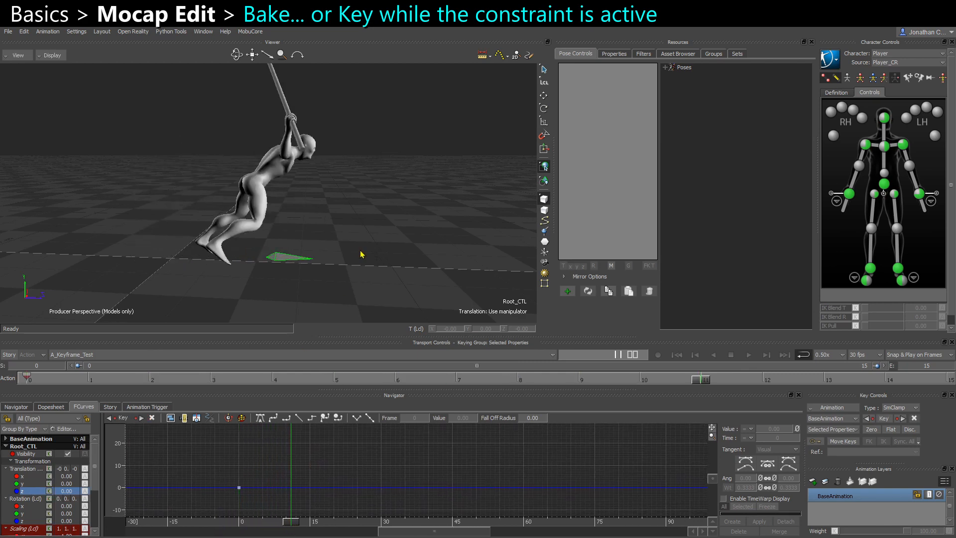
key("s")
key("ctrl+r")
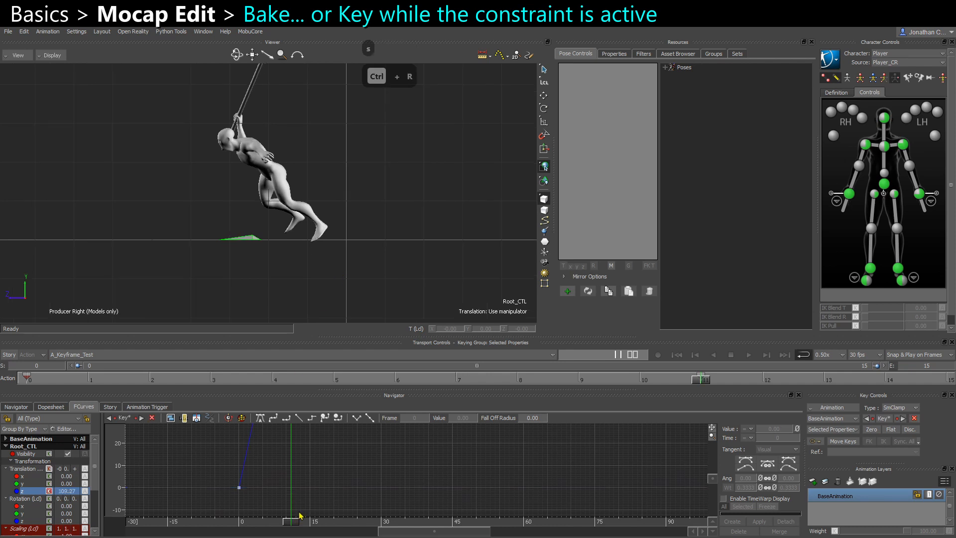
- Key Root_CTL's Translation Z at frames 15 and 4, then frame the whole curve
left_click_drag(429, 491, 355, 402, "ctrl")
left_click_drag(359, 492, 345, 522, "shift")
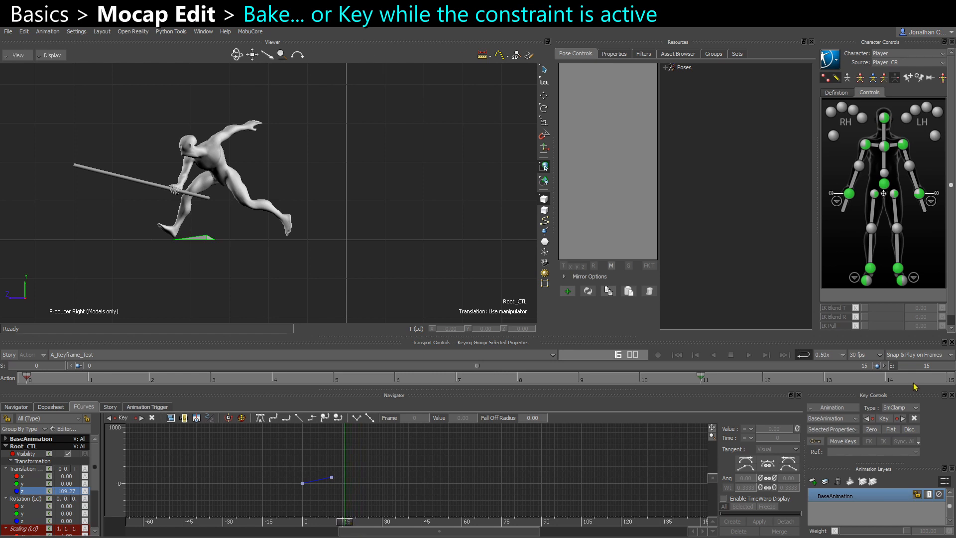
key("s")
mouse_move(943, 380)
left_mouse_down()
mouse_move(72, 379)
mouse_move(269, 379)
left_mouse_up()
key("s")
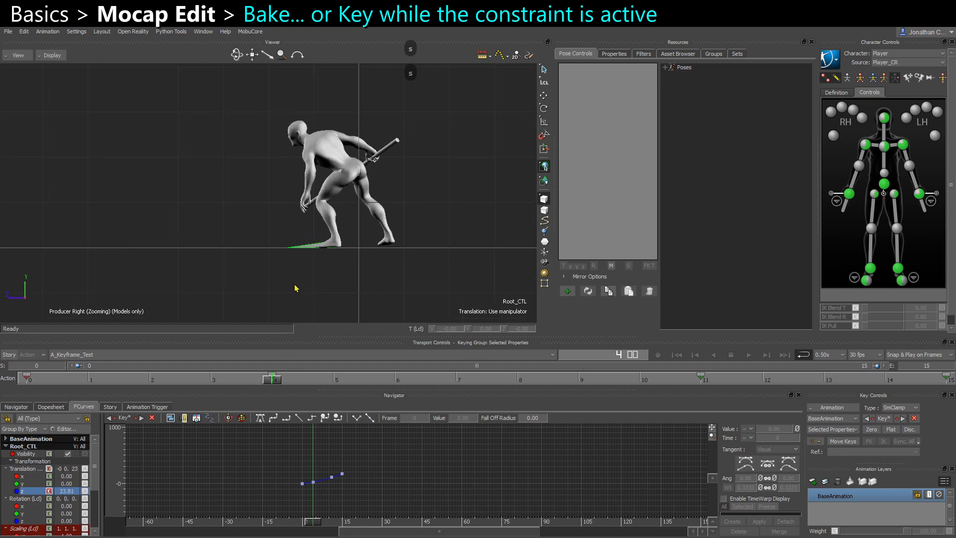
key("f")
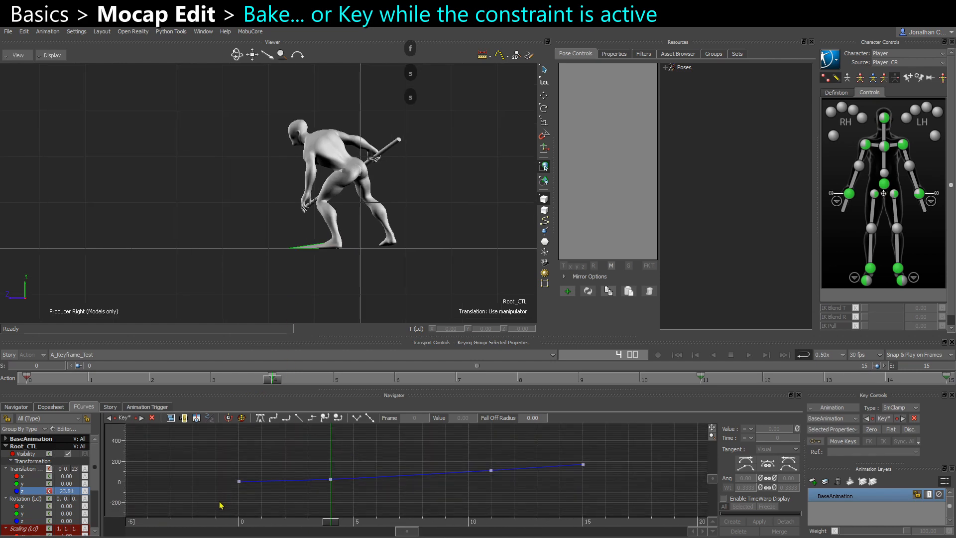
- Disable Temp_RootBake on Root_CTL, then scrub the timeline to check the keyed root translation
left_click(15, 407)
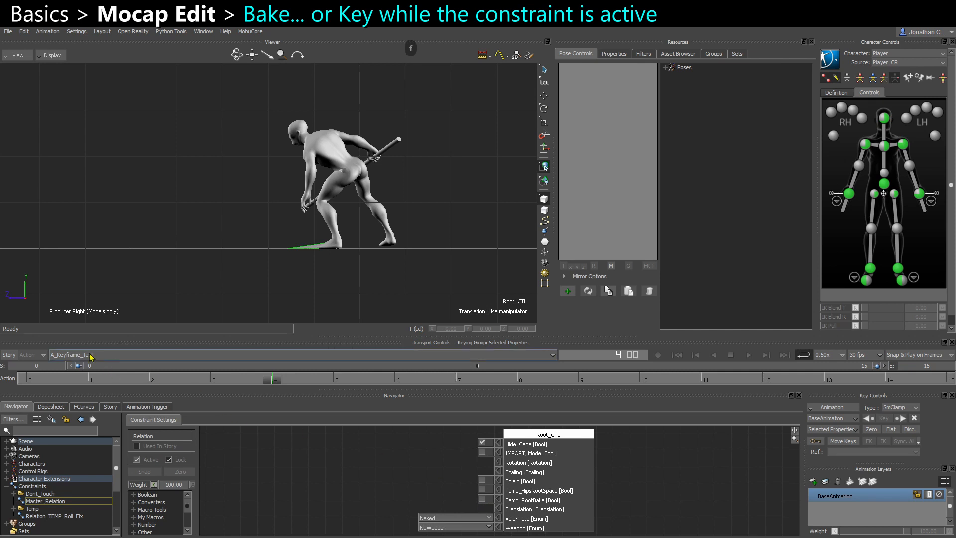
left_click(83, 406)
left_click_drag(331, 528, 379, 481)
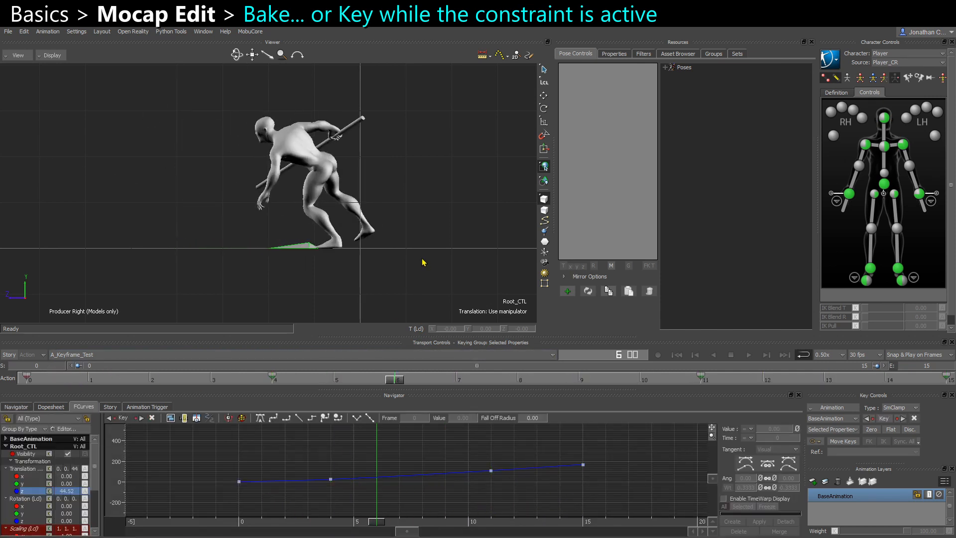
- Play the A_Keyframe_Test animation through Cam_GAMEPLAY to review the keyed root motion
key("ctrl+e")
key("ctrl+e")
key("ctrl+space")
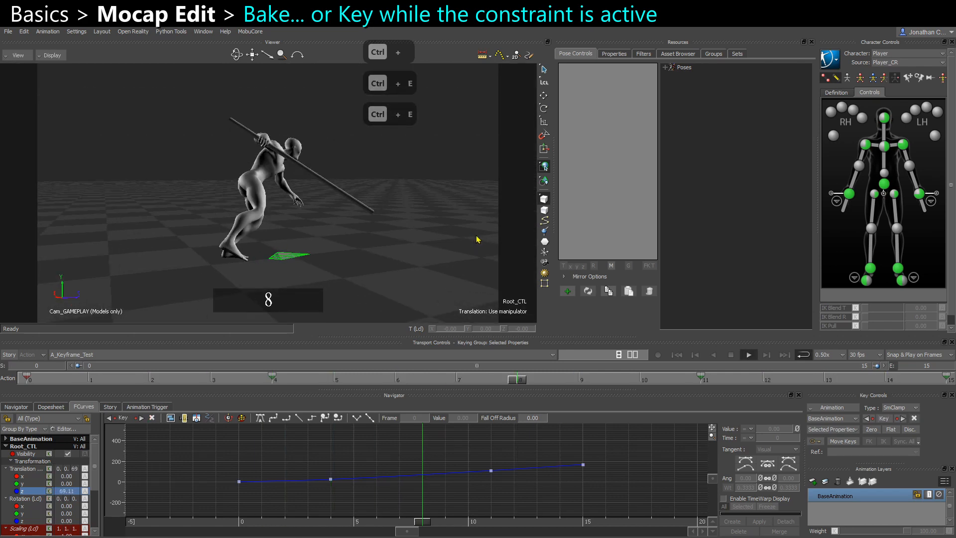
key("ctrl+space")
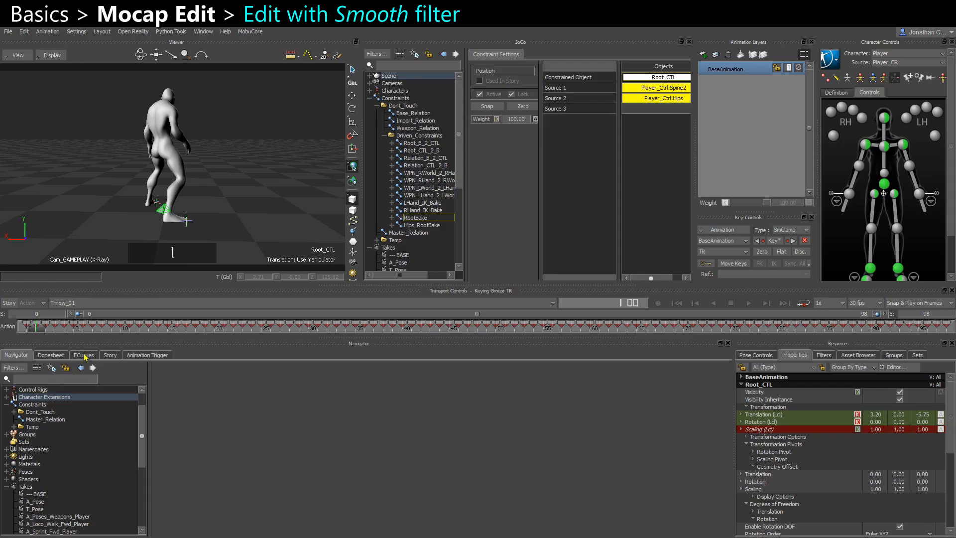
- On Throw_01, display Root_CTL's Translation X and Z curves and select all their keys from frame 0 to 98
left_click(24, 425, "ctrl")
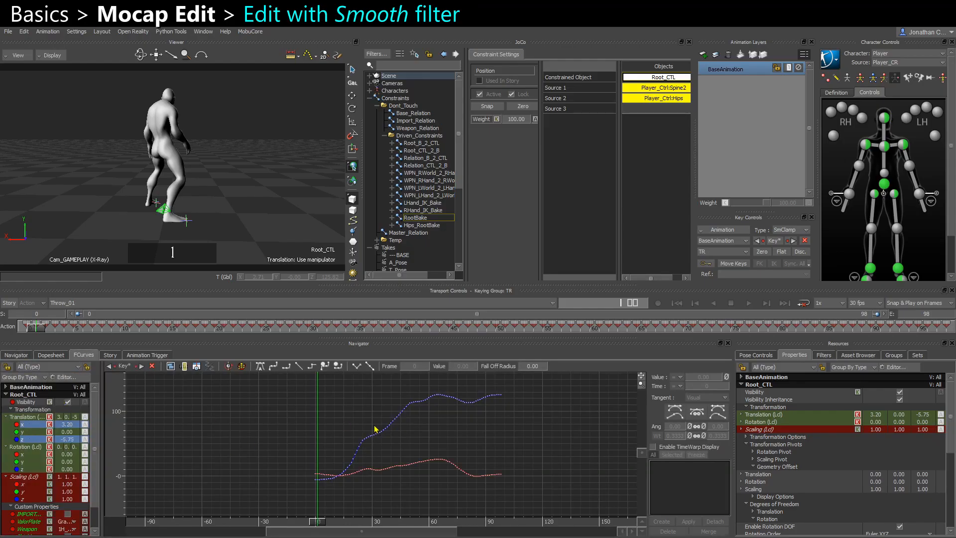
left_click_drag(374, 429, 467, 419, "ctrl")
left_click_drag(322, 456, 337, 460, "ctrl")
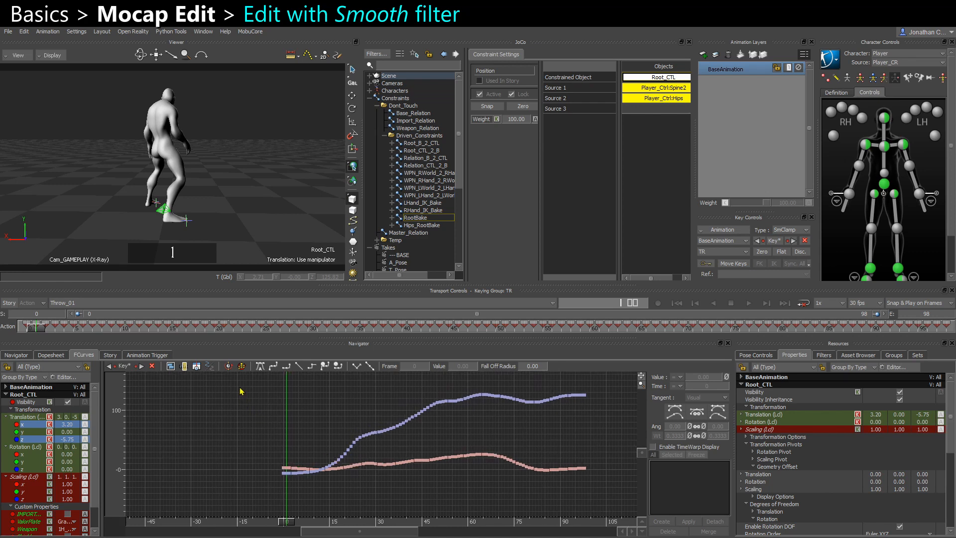
left_click_drag(240, 391, 590, 476)
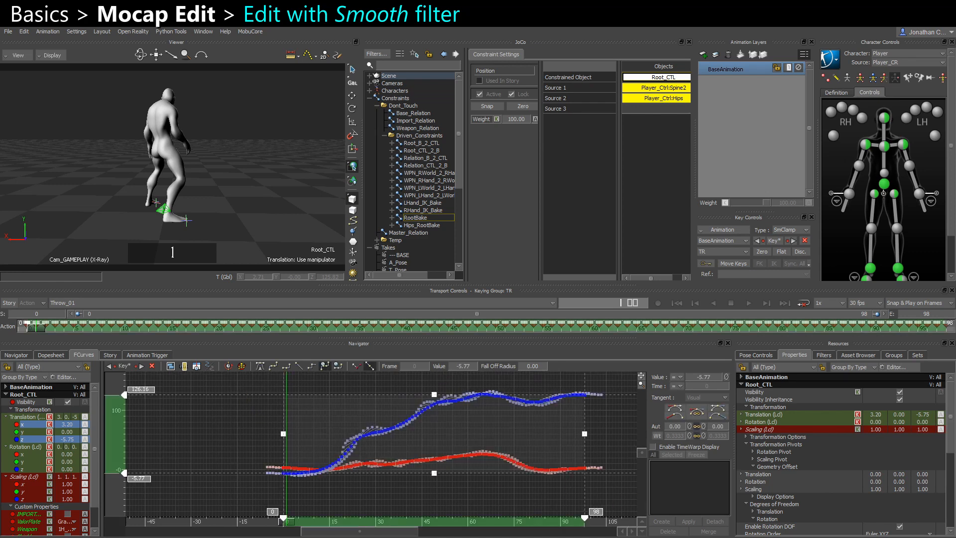
- Apply the Smooth filter with a width of 12 to the selected Translation X and Z keys
left_click(823, 356)
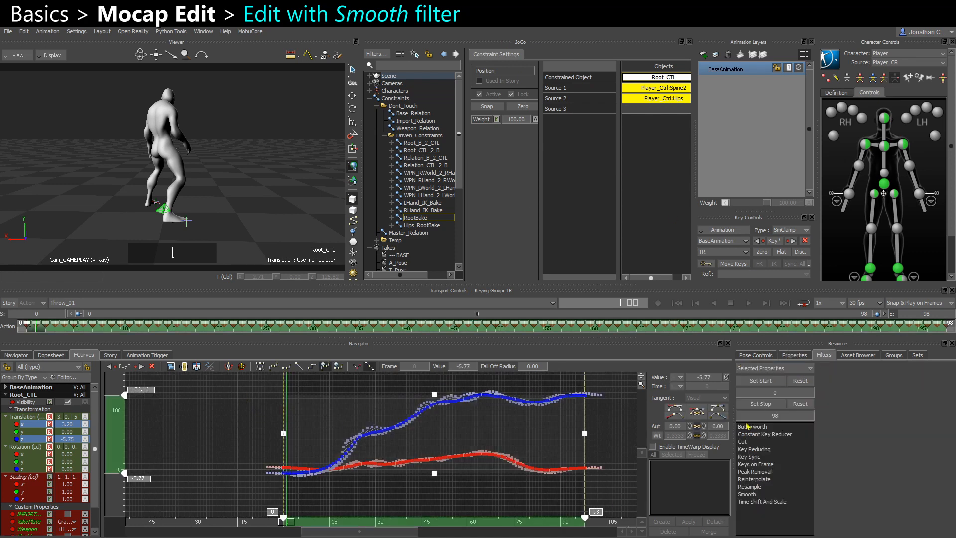
left_click(746, 494)
left_click(777, 451)
type("12")
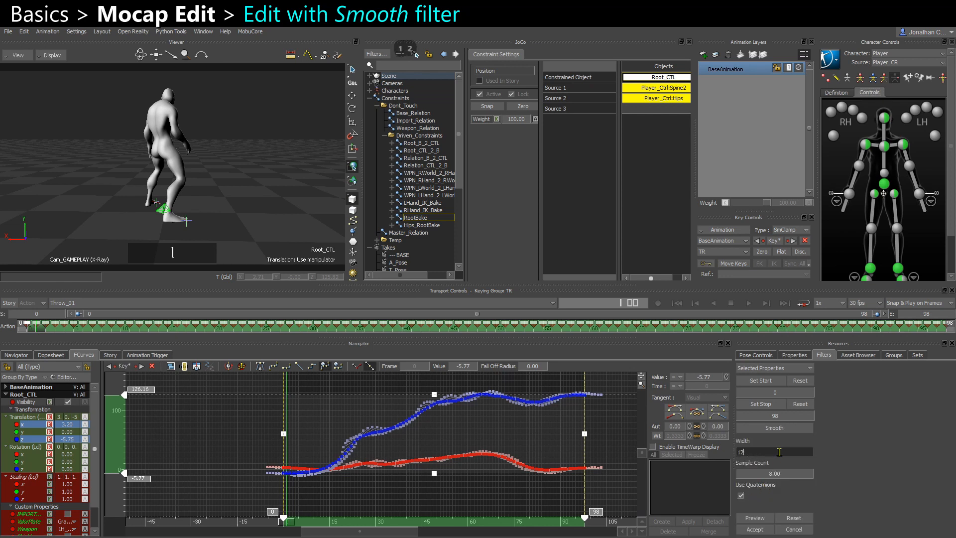
key("Return")
left_click(753, 528)
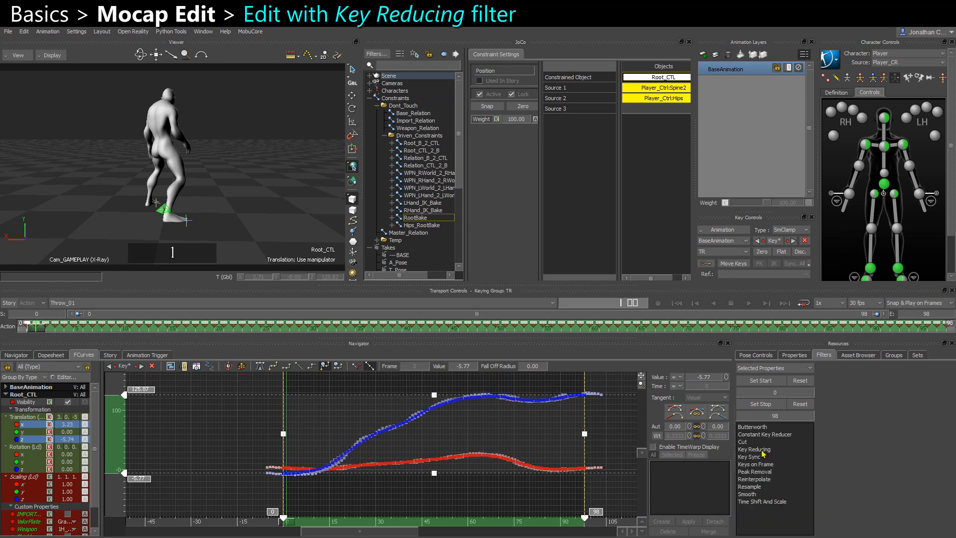
- Apply the Key Reducing filter with a precision of 8 to the smoothed root translation curves
left_click(754, 449)
left_click(762, 454)
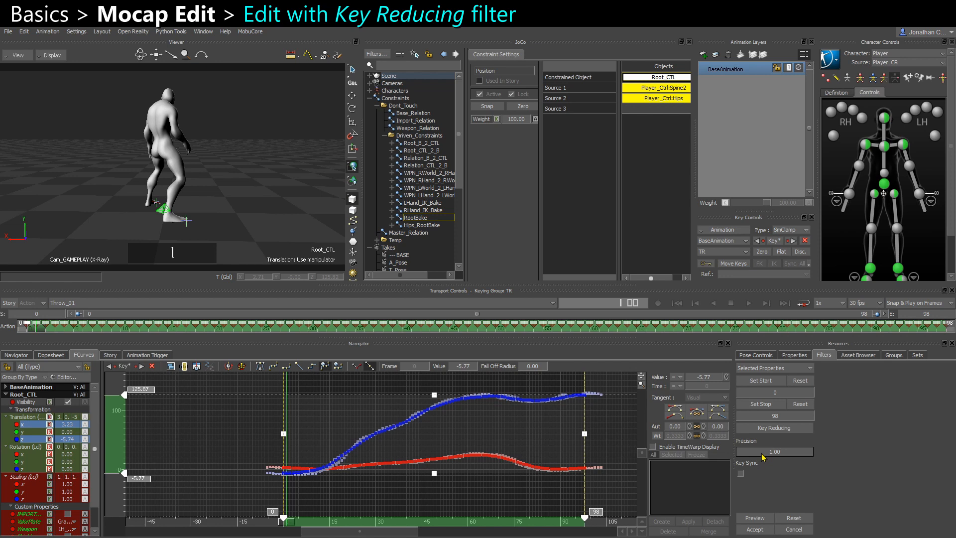
type("8")
key("Return")
left_click(756, 521)
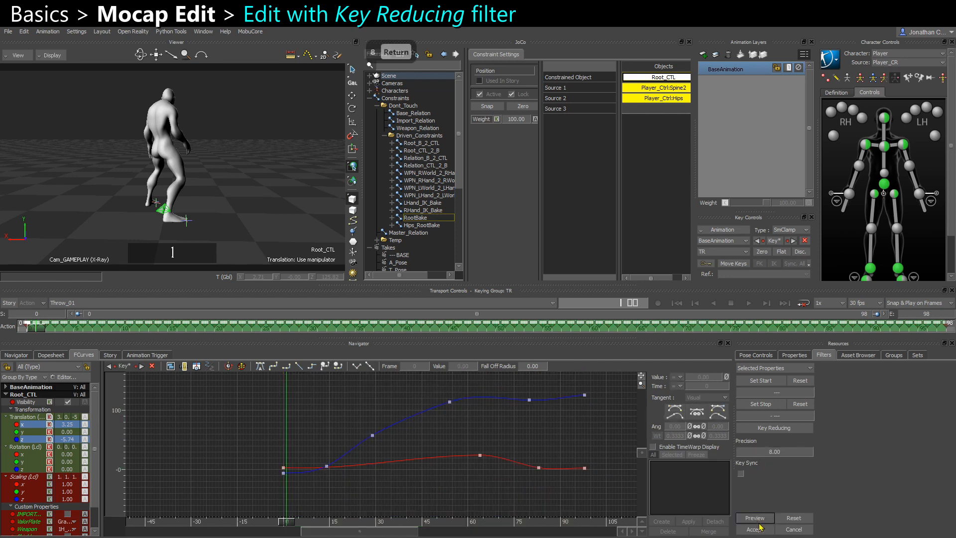
left_click(758, 528)
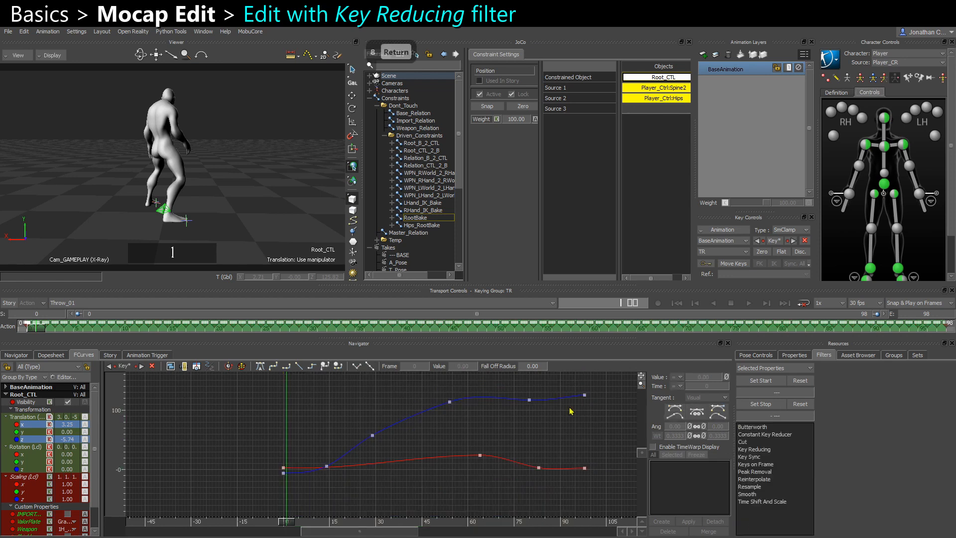
- Set the value of Root_CTL's Translation X and Z keys at frame 0 to 0
left_click(328, 499)
left_click_drag(626, 395, 626, 394)
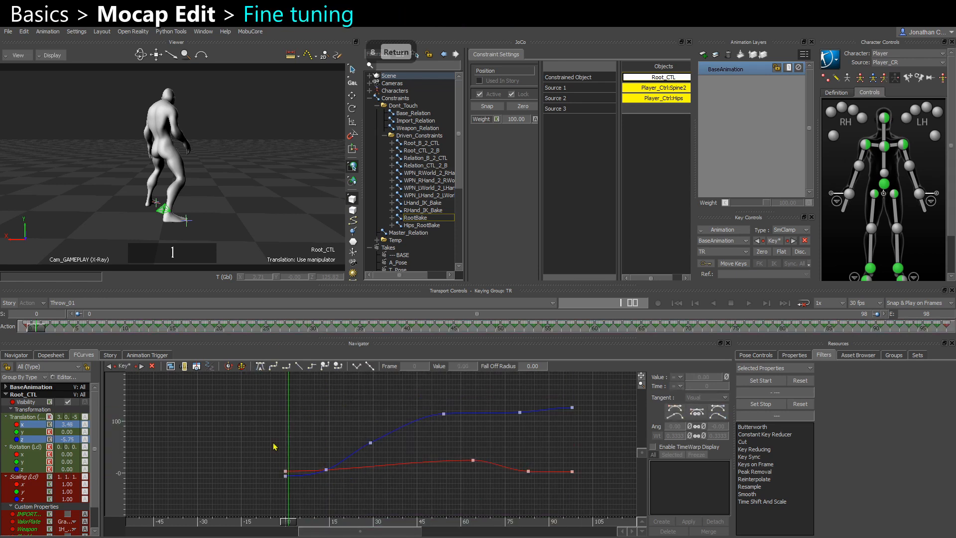
scroll(285, 486, "up", 3)
scroll(269, 467, "down", 3)
left_click_drag(269, 467, 292, 520)
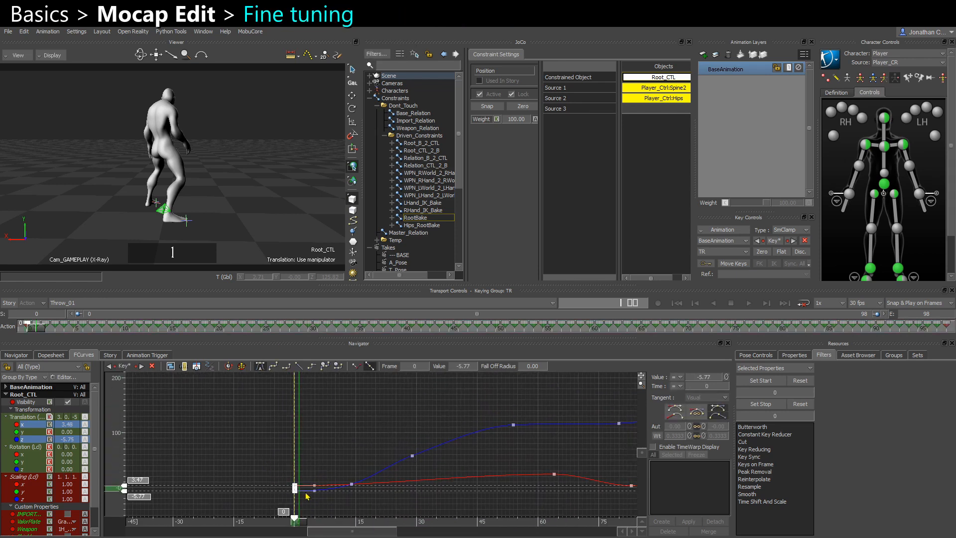
type("0")
key("Return")
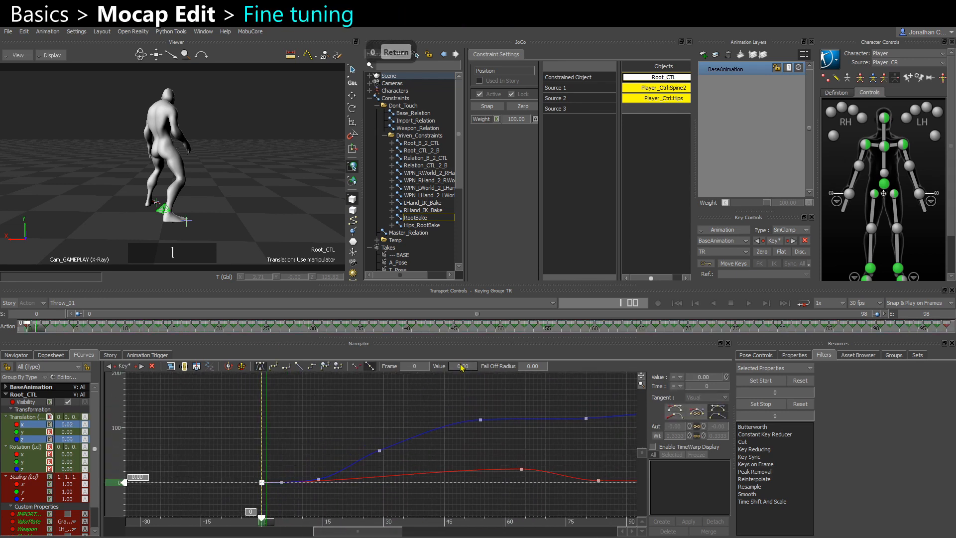
- Move the first Translation X and Z keys of Root_CTL from frame 0 to frame 6
left_click(303, 488)
scroll(288, 496, "up", 3)
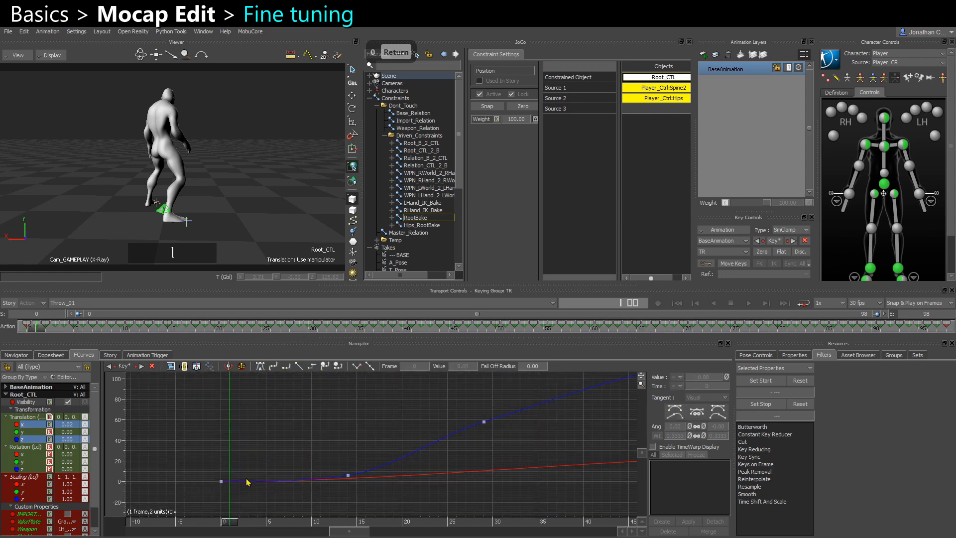
left_click_drag(288, 522, 284, 523)
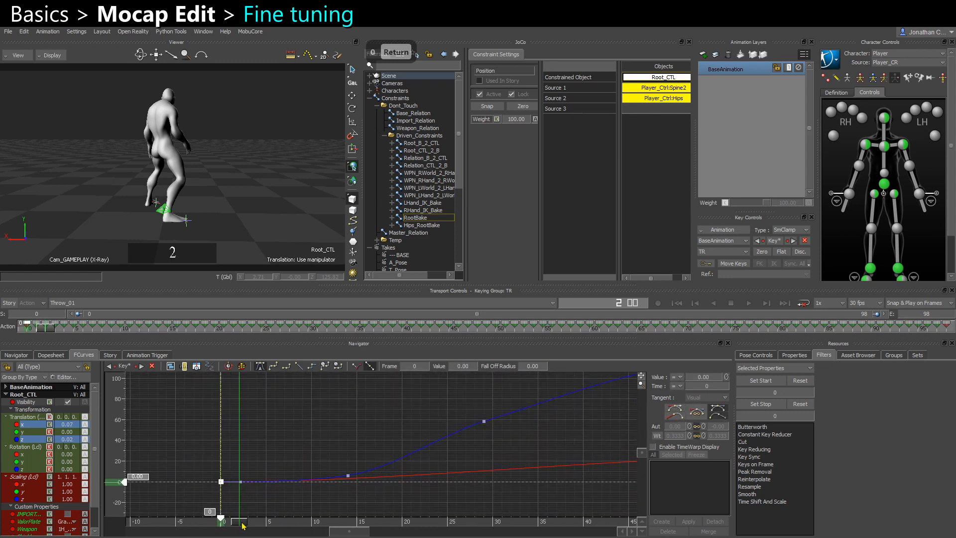
left_click_drag(262, 521, 273, 520)
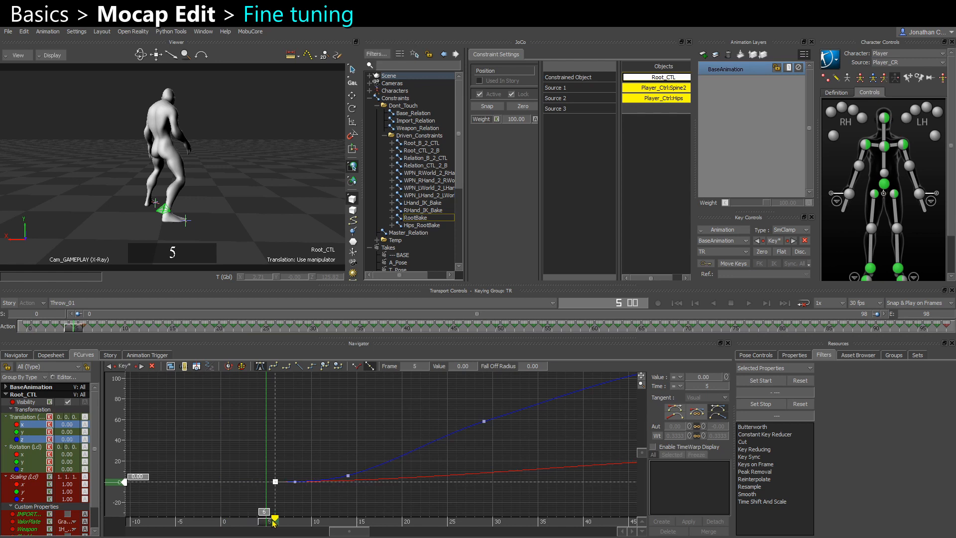
left_click(219, 473)
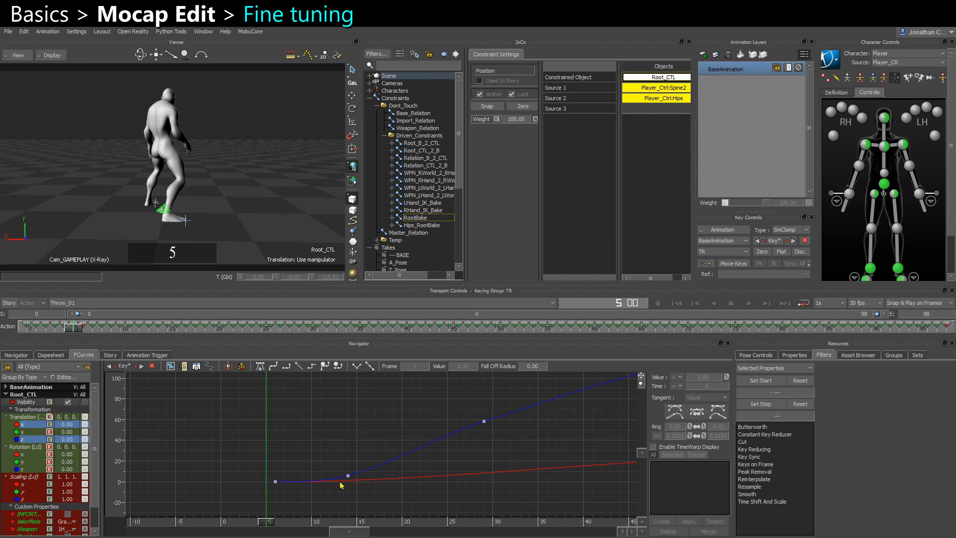
- Move the last root Translation X and Z keys to frame 84 and delete the neighbouring keys just before them
left_click_drag(340, 481, 433, 423, "ctrl")
left_click_drag(421, 457, 349, 441, "shift")
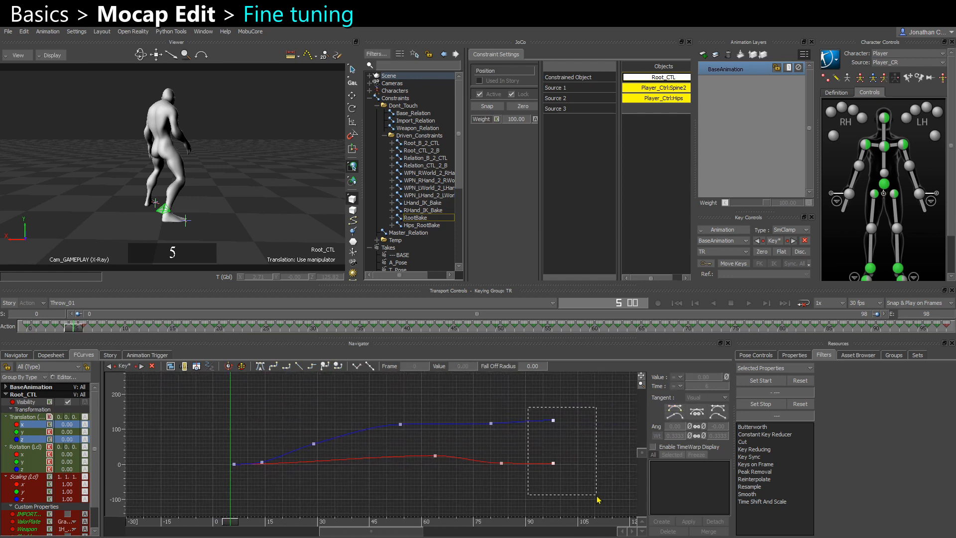
left_click_drag(597, 499, 598, 499)
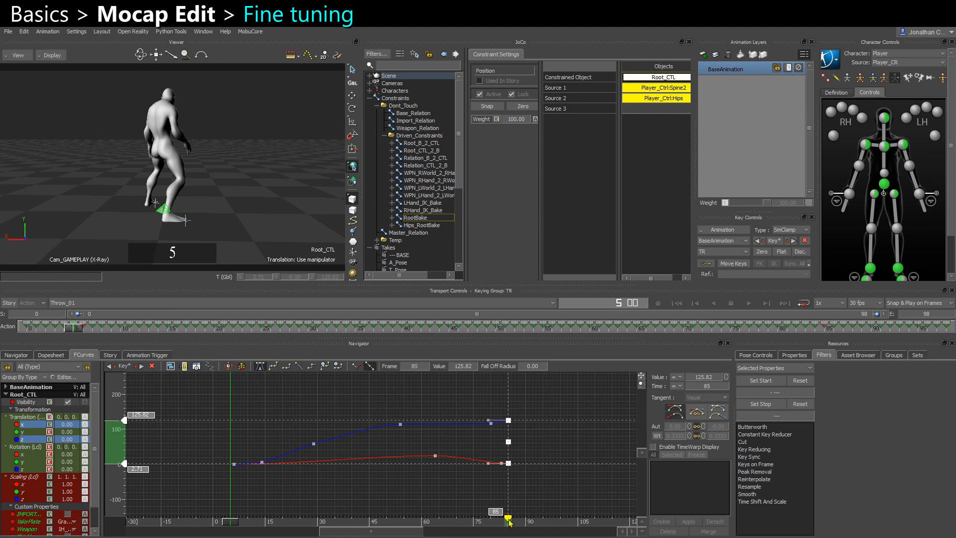
left_click_drag(508, 519, 504, 519)
left_click(467, 462)
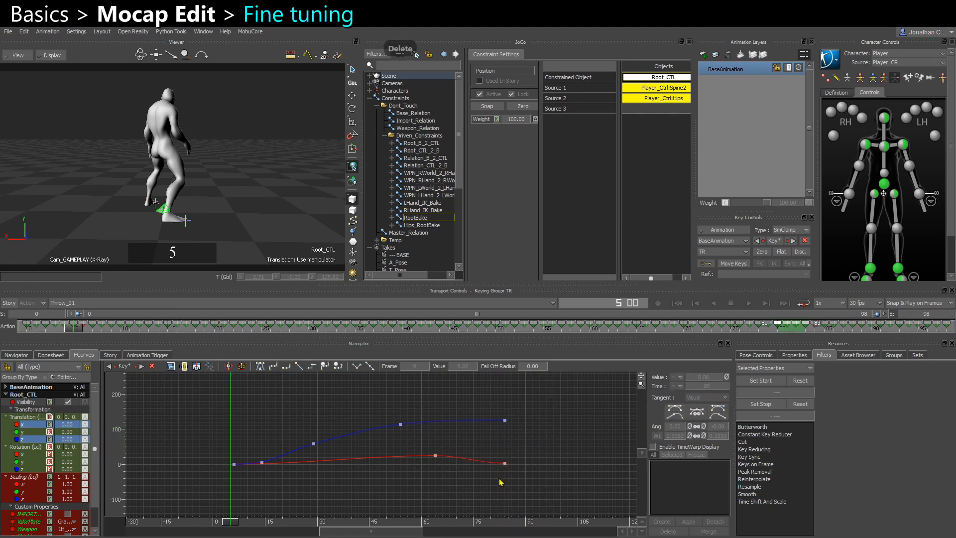
- Set the value of Root_CTL's last Translation X key at frame 84 to 0
key("ctrl+space")
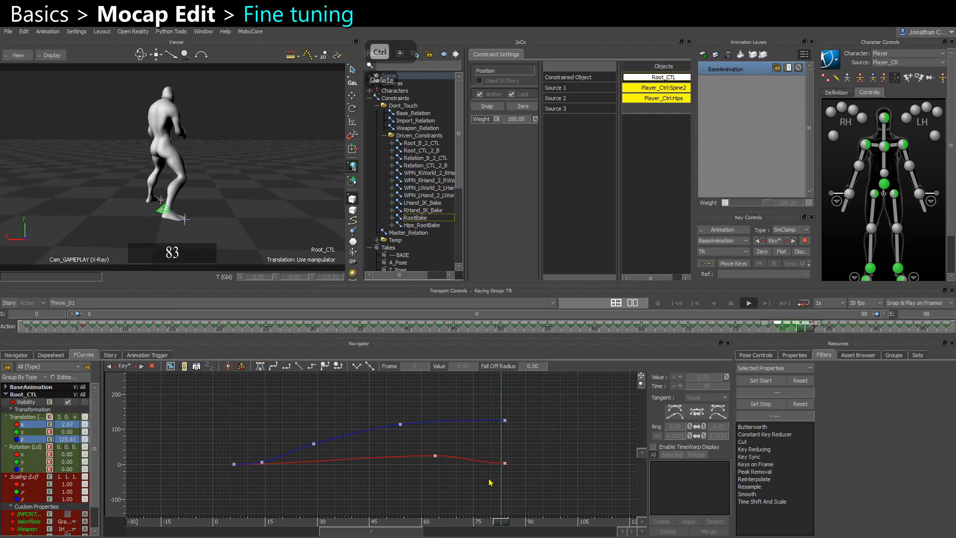
left_click_drag(482, 483, 577, 441)
left_click_drag(520, 467, 622, 530, "ctrl")
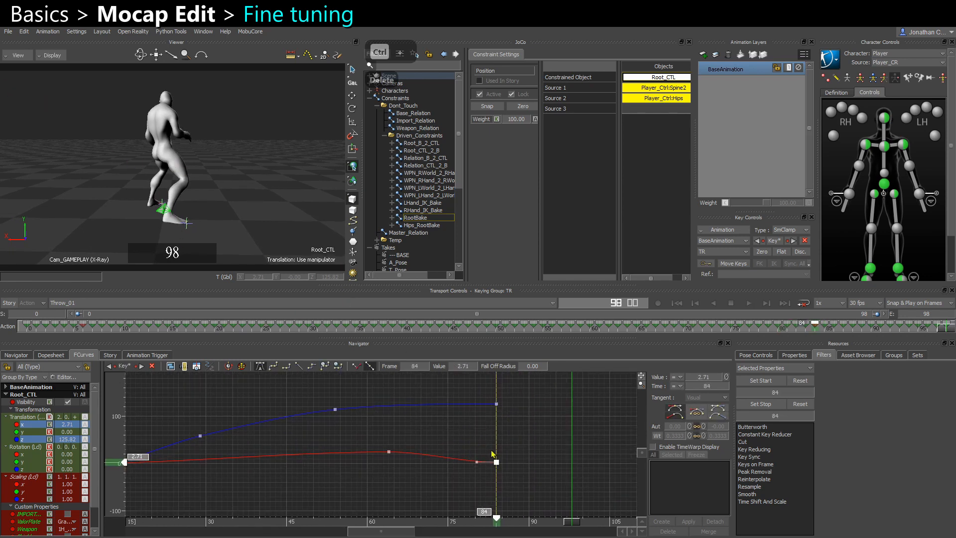
key("w")
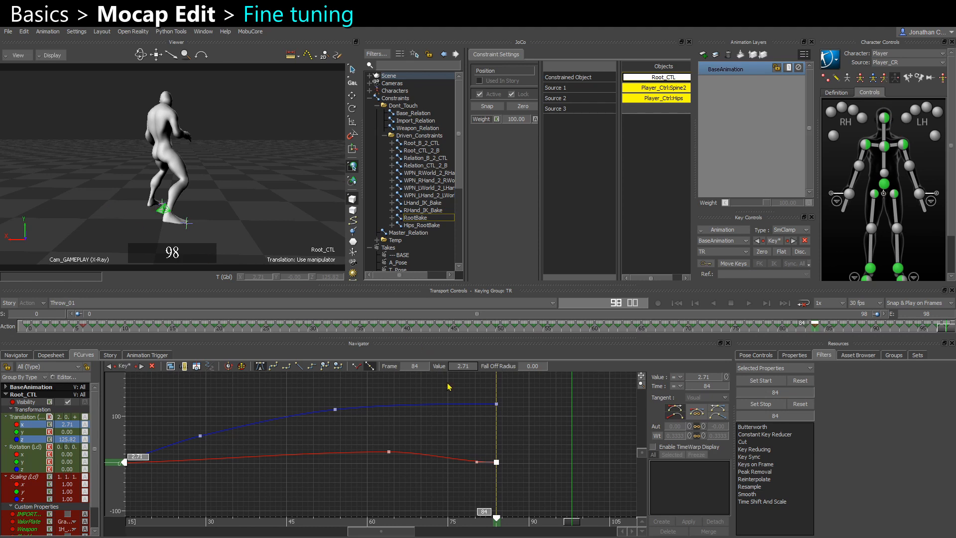
type("0")
key("Return")
- Lower the Translation X peak key at frame 64 and shift it to about frame 63
left_click(389, 451)
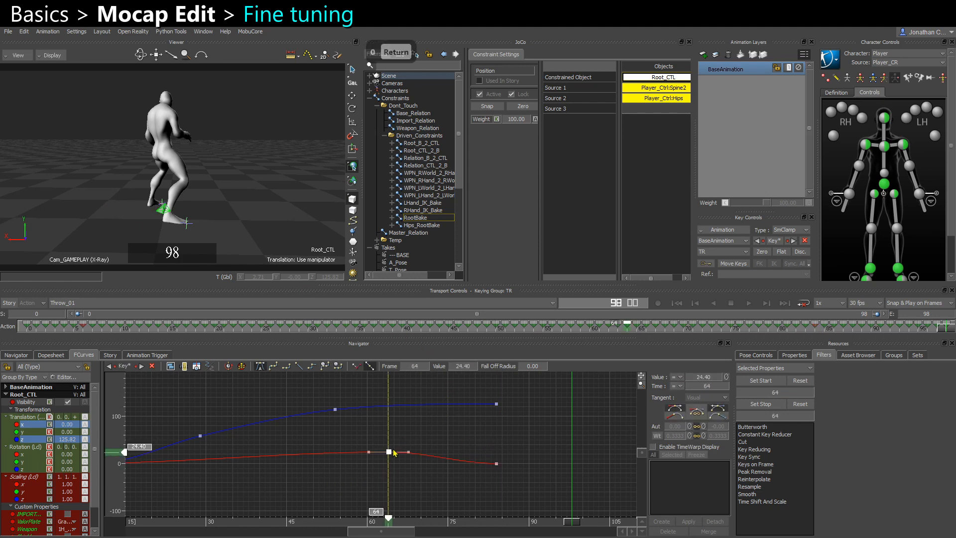
left_click_drag(390, 457, 383, 462)
left_click(422, 443)
- Deselect Root_CTL and play Throw_01 to review the tuned root motion
key("ctrl+space")
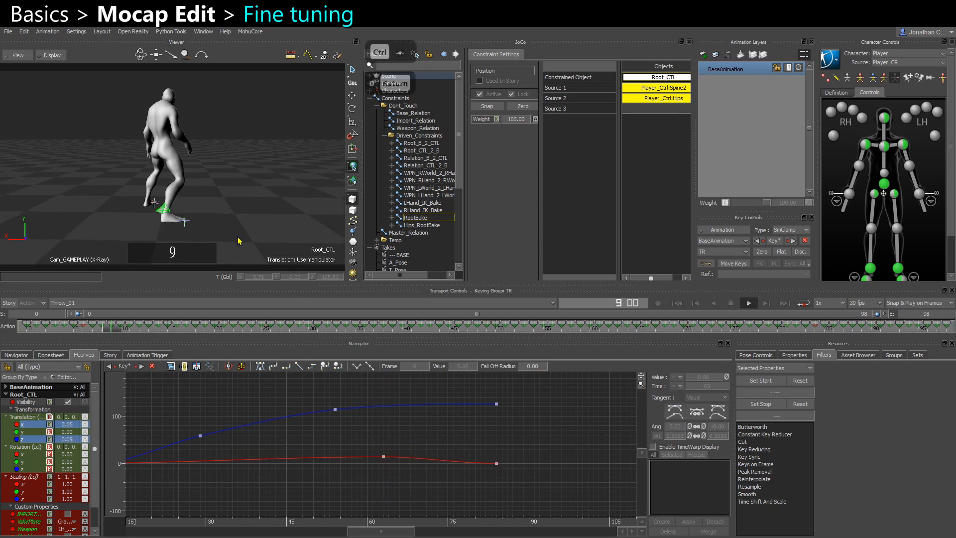
left_click(267, 227)
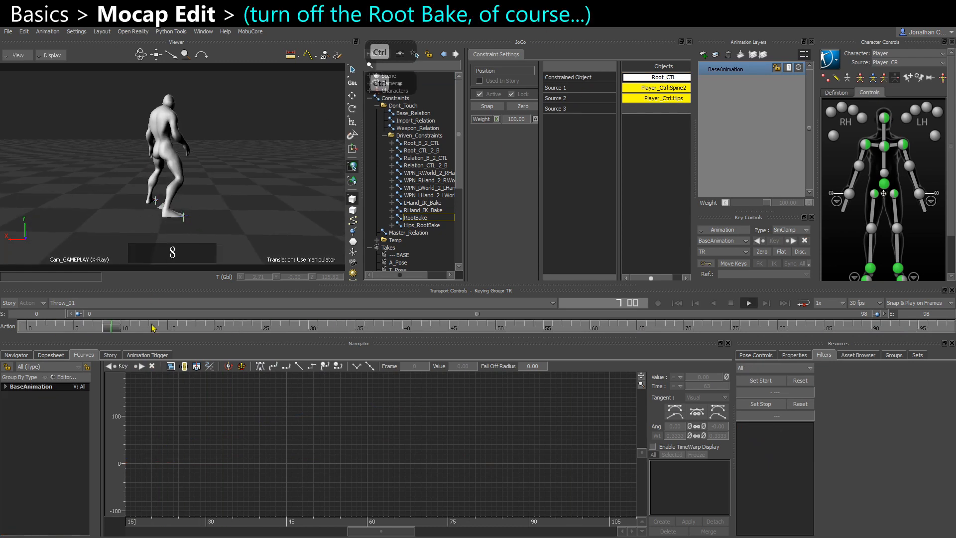
key("ctrl+space")
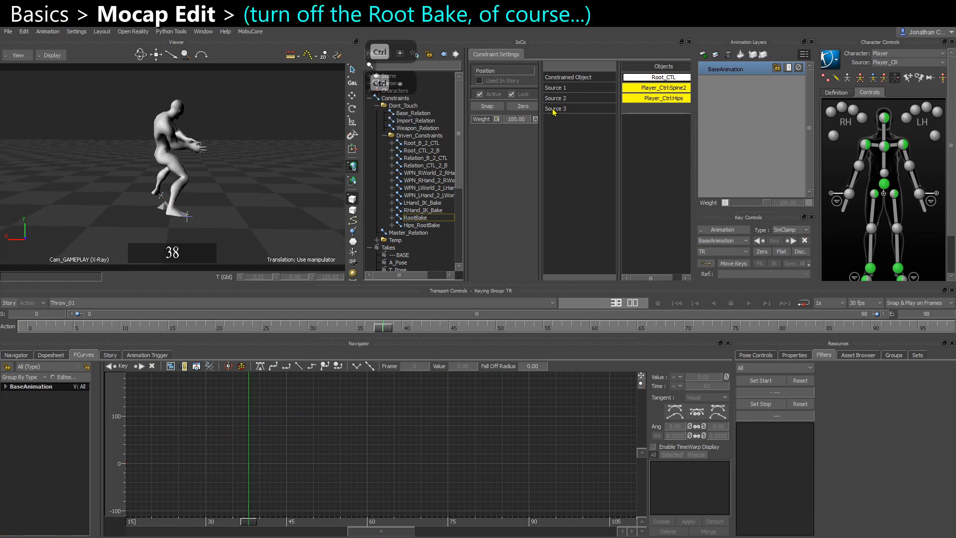
- Turn off Temp_RootBake in the Master_Relation constraint and play Throw_01 to check the result
left_click(413, 232)
left_click(384, 136)
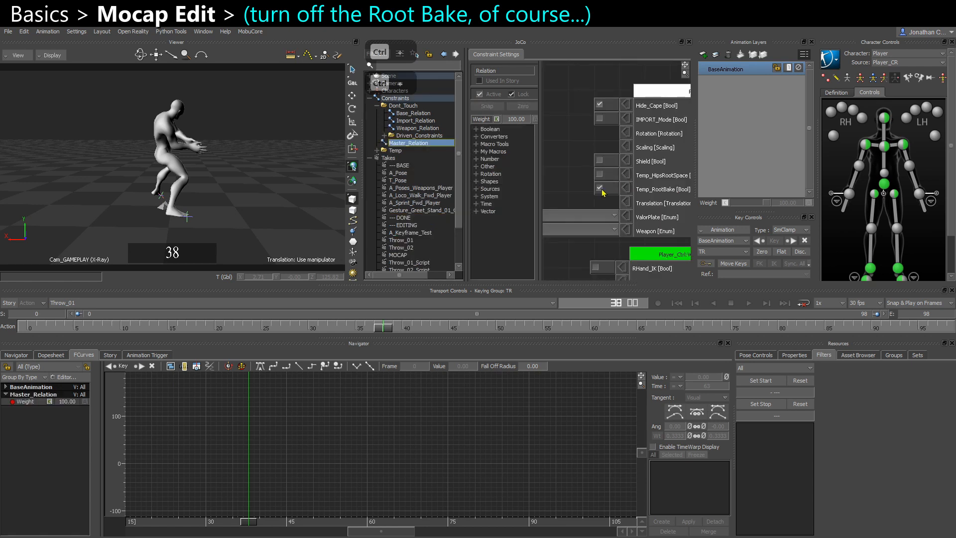
left_click(599, 188)
key("ctrl+space")
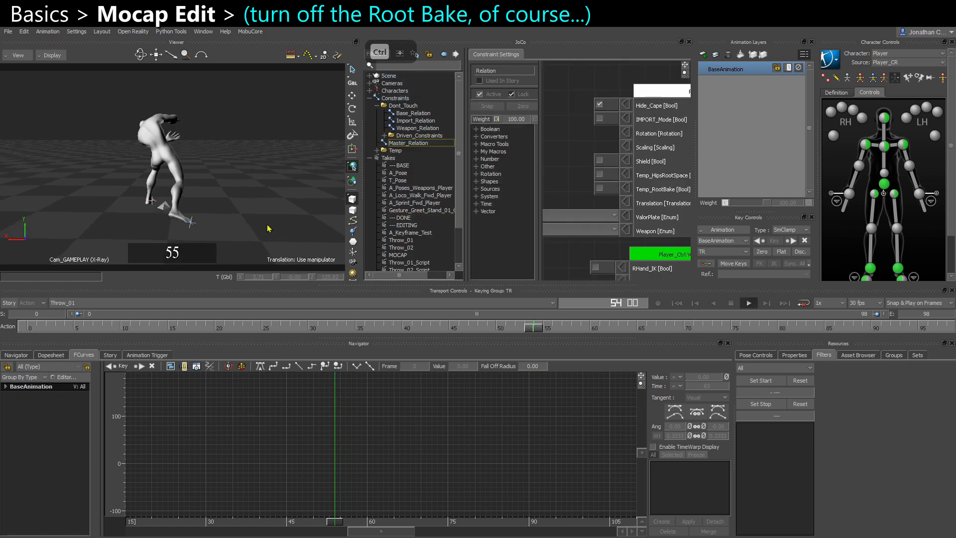
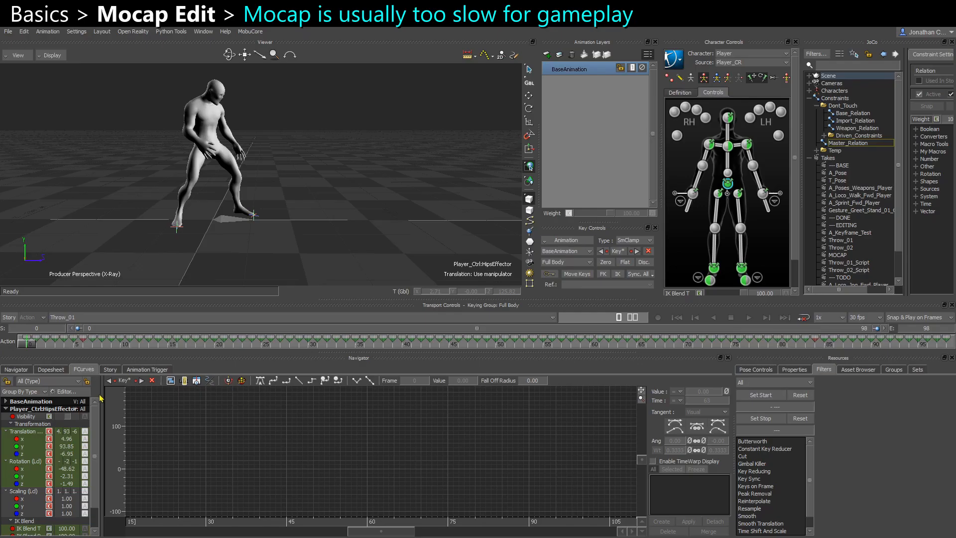
- In the Story editor, delete the existing clip on the Player character track and insert Throw_01 as a fresh clip
left_click(109, 369)
left_click(351, 456)
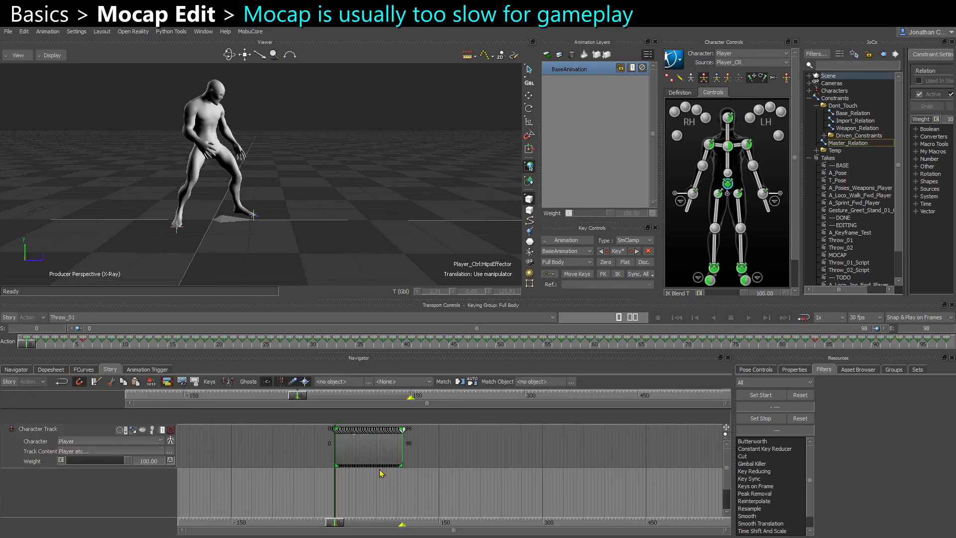
key("Delete")
right_click(371, 451)
left_click(403, 221)
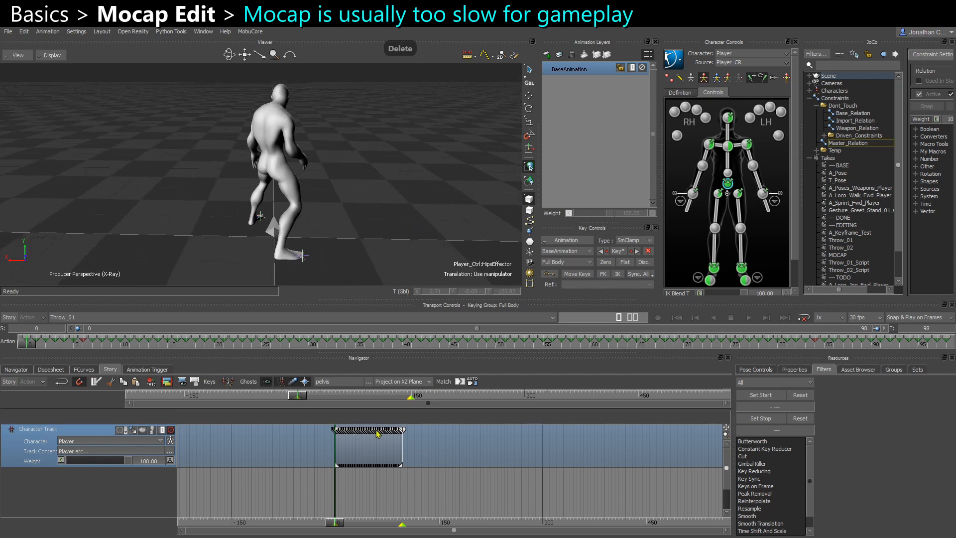
- Select the Player character's Hips effector to display its keys on the Throw_01 clip
left_click_drag(370, 486, 612, 452, "ctrl")
left_click_drag(460, 492, 607, 497, "ctrl")
left_click_drag(354, 490, 498, 490, "ctrl")
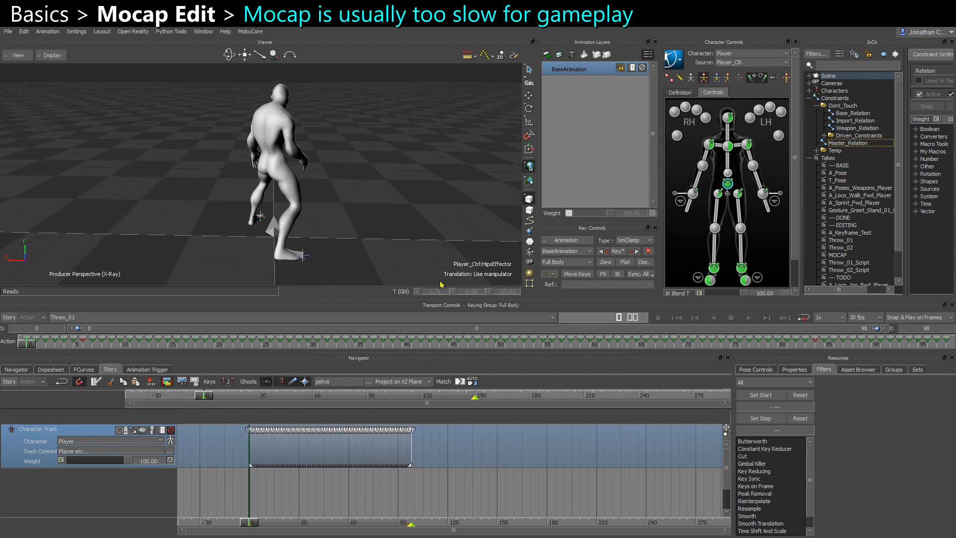
left_click(362, 232)
left_click(359, 436)
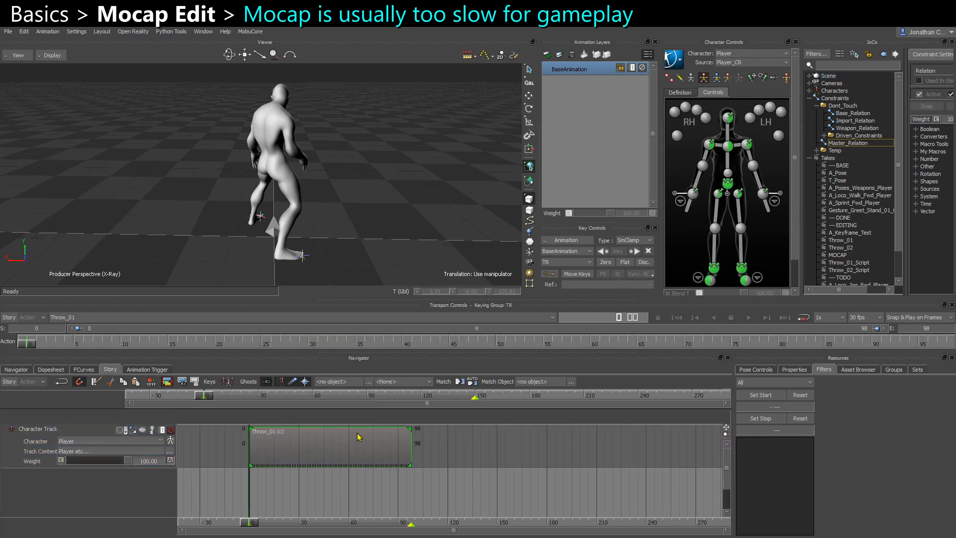
left_click(727, 179)
left_click_drag(286, 454, 441, 469, "ctrl")
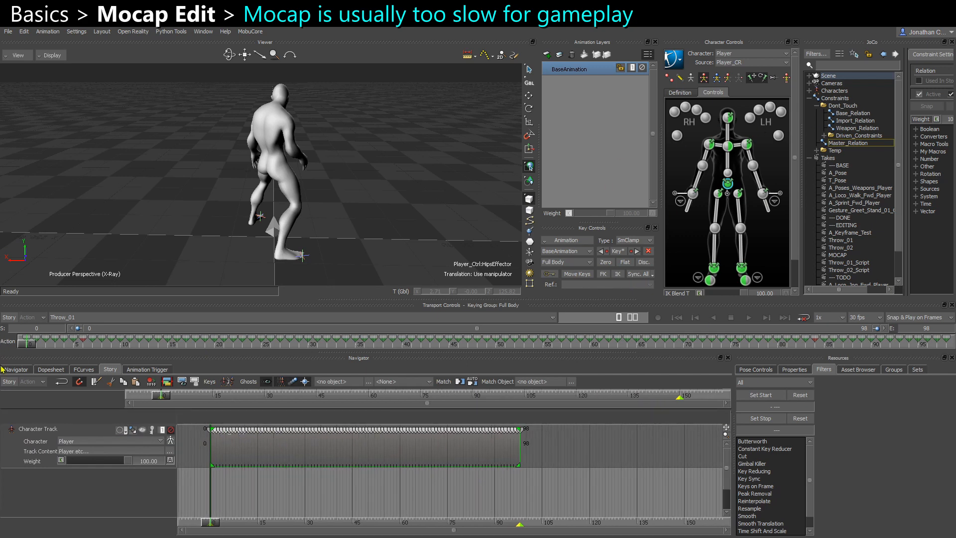
- Activate Story mode and cut the Throw_01 clip at frames 16 and 24 with the Razor
key("ctrl+a")
mouse_move(213, 522)
left_mouse_down()
mouse_move(269, 528)
mouse_move(227, 528)
left_mouse_up()
key("ctrl+space")
key("ctrl+space")
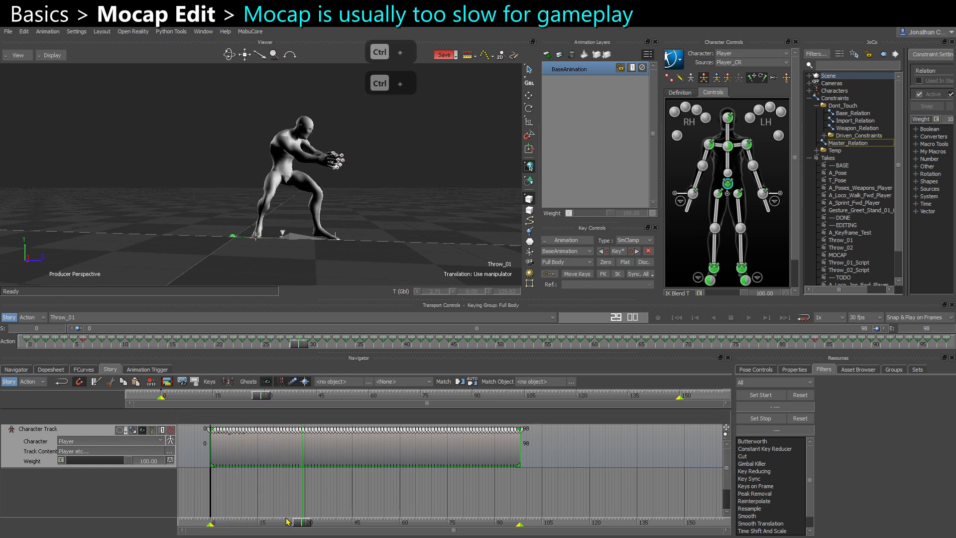
mouse_move(304, 522)
left_mouse_down()
mouse_move(232, 507)
mouse_move(288, 533)
mouse_move(270, 533)
mouse_move(289, 532)
left_mouse_up()
key("ctrl+space")
key("ctrl+space")
key("alt+r")
key("alt+r")
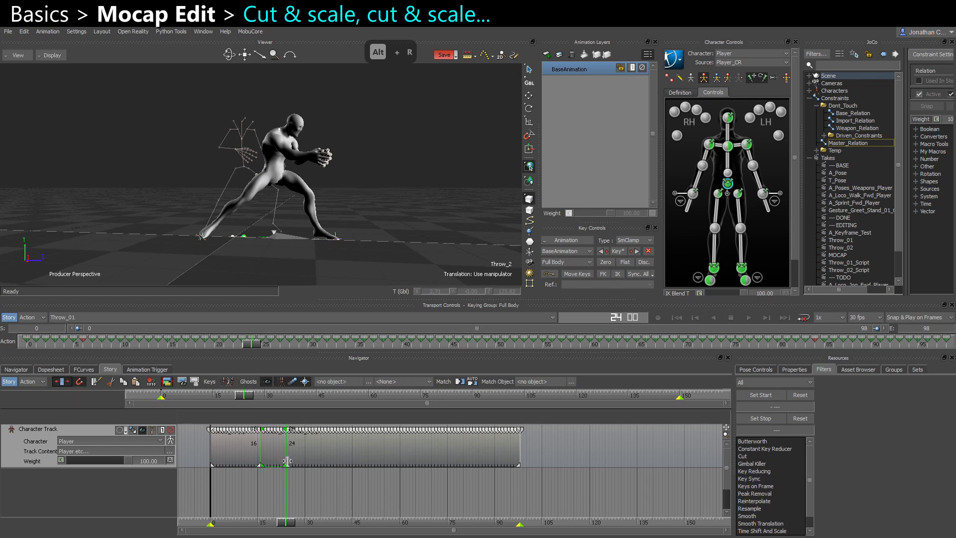
- Scale the clip between frames 16 and 24 to end at frame 20 and move the following clip against it
left_click_drag(282, 450, 274, 452)
left_click_drag(336, 450, 323, 454)
left_click(310, 486)
- Scrub and play the sped-up section around frames 16 to 37 to check its timing
left_click_drag(293, 523, 255, 522)
key("ctrl+space")
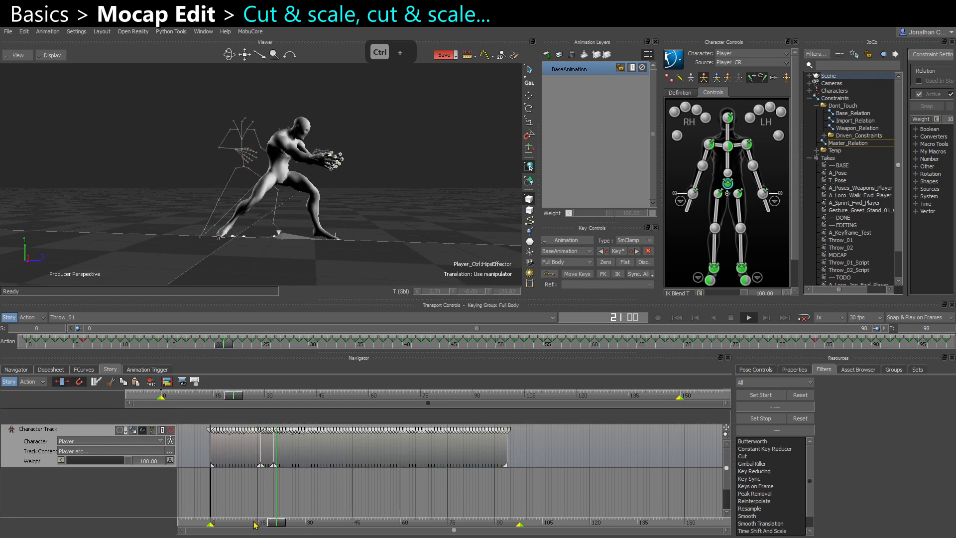
key("ctrl+space")
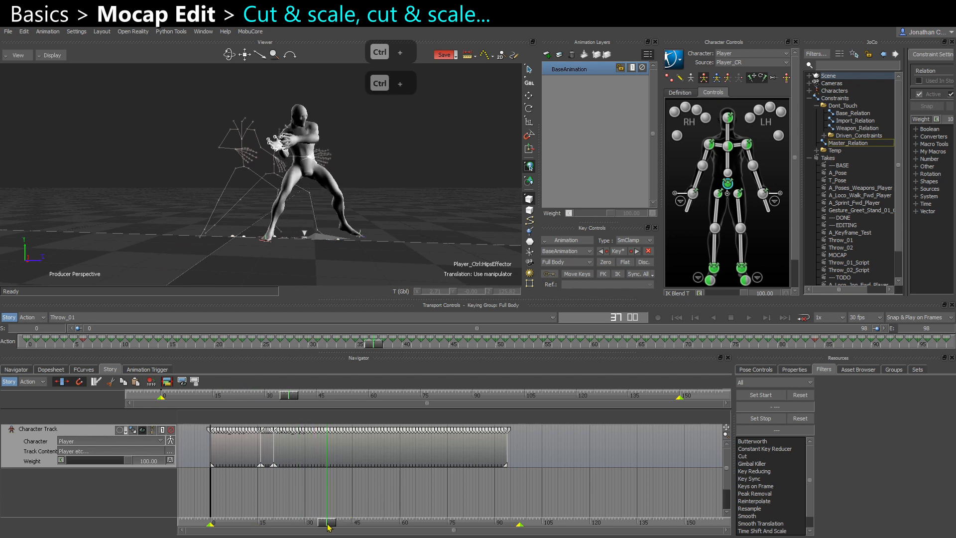
left_click_drag(327, 524, 236, 502)
scroll(98, 253, "up", 2)
key("ctrl+space")
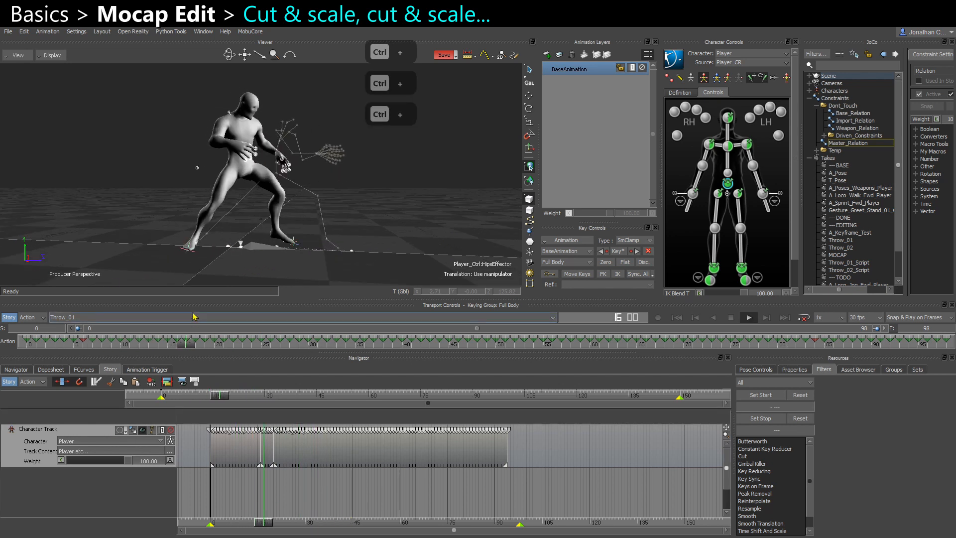
key("ctrl+space")
- Cut the last clip, Throw_3, at frame 75 with the Razor
left_click(324, 444)
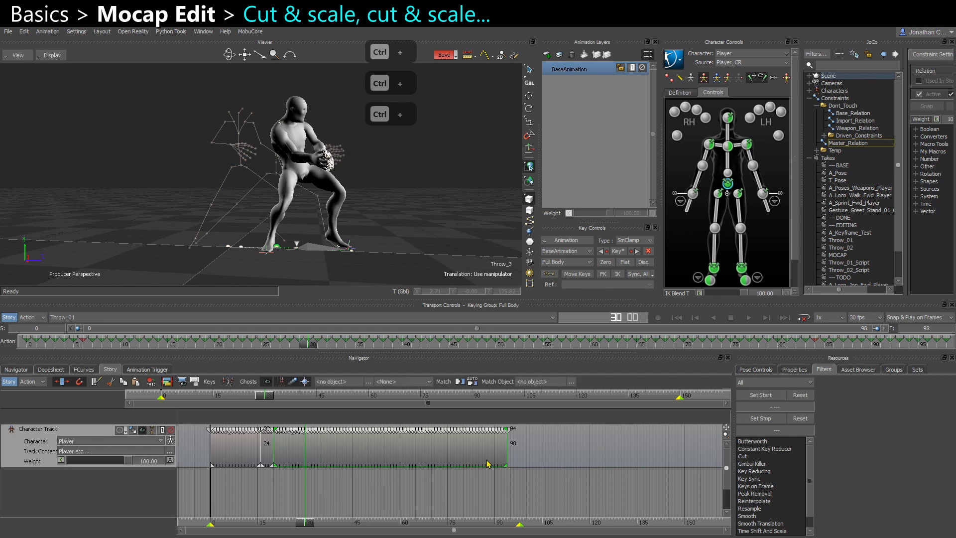
left_click_drag(321, 524, 447, 506)
key("alt+r")
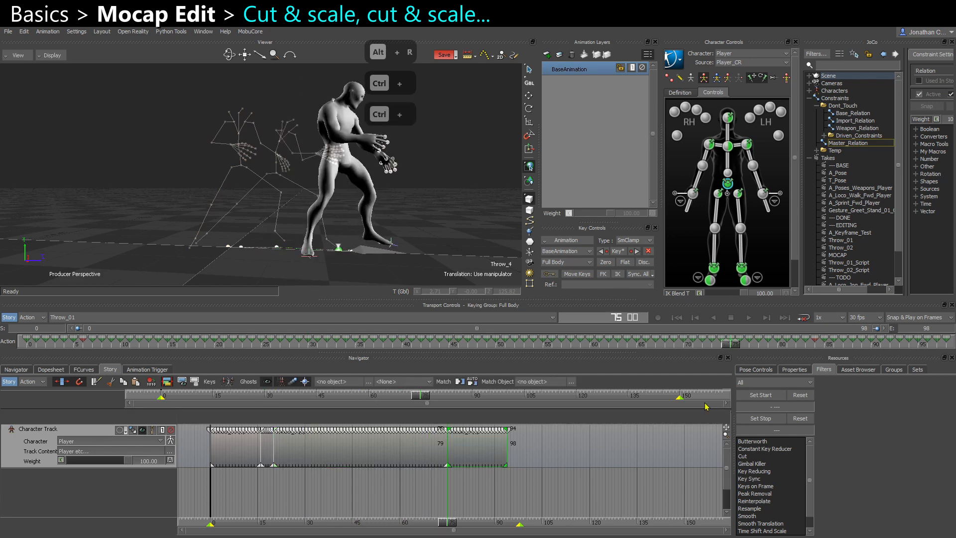
- Examine the Throw_4 clip's properties down to its Speed, collapsing the Hips effector section
left_click(794, 369)
scroll(812, 497, "down", 3)
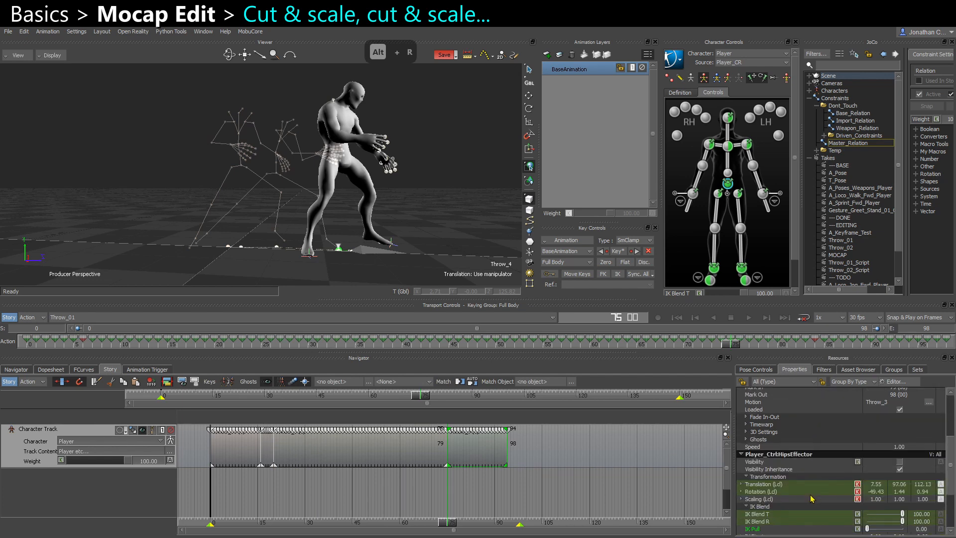
scroll(810, 499, "up", 2)
left_click(741, 489)
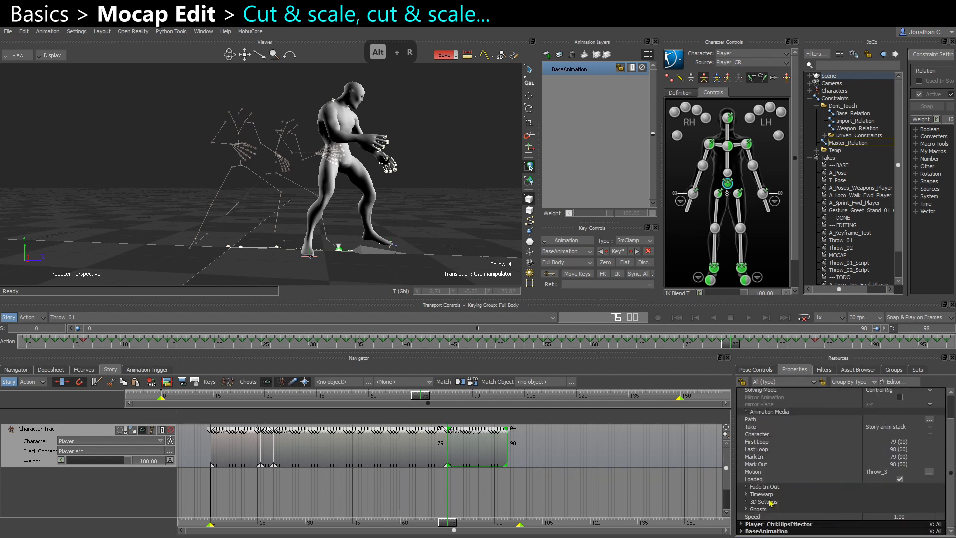
- Scale the Throw_3 clip to end at frame 64 and move Throw_4 to start at frame 64
left_click(411, 455)
mouse_move(443, 450)
left_mouse_down()
mouse_move(414, 449)
mouse_move(435, 454)
left_mouse_up()
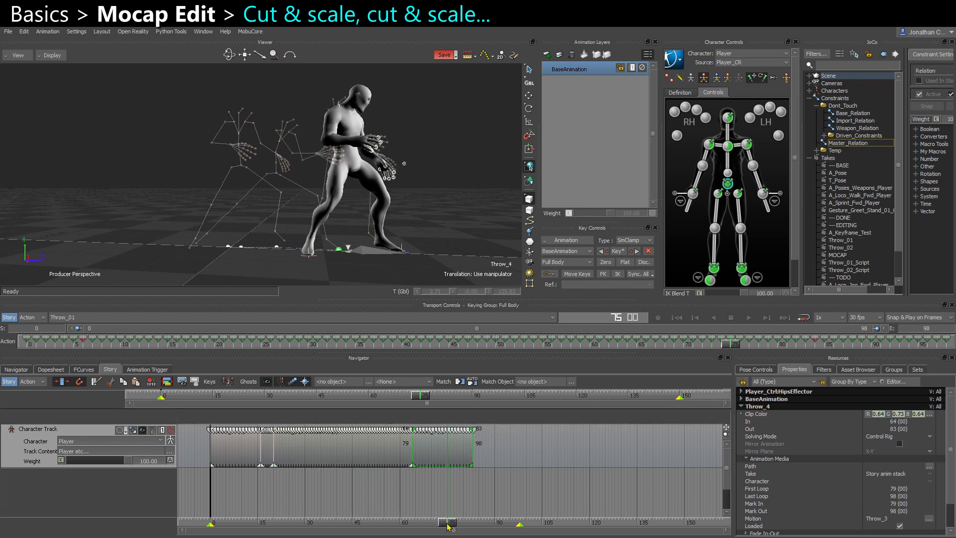
- Cut the Throw_3 clip at frame 30 with the Razor
left_click_drag(448, 522, 273, 523)
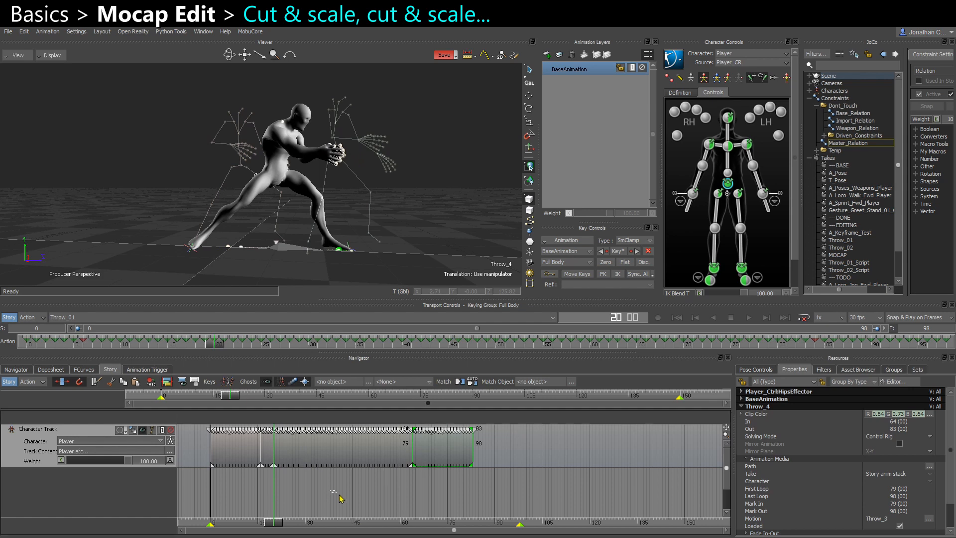
key("ctrl+space")
left_click_drag(339, 495, 273, 521)
key("ctrl+space")
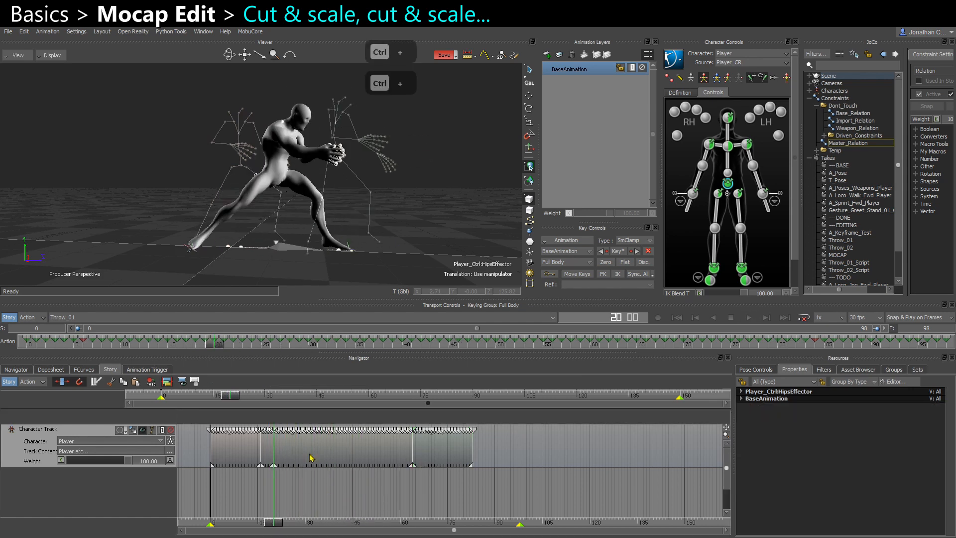
key("ctrl+space")
key("ctrl+space")
left_click(314, 489)
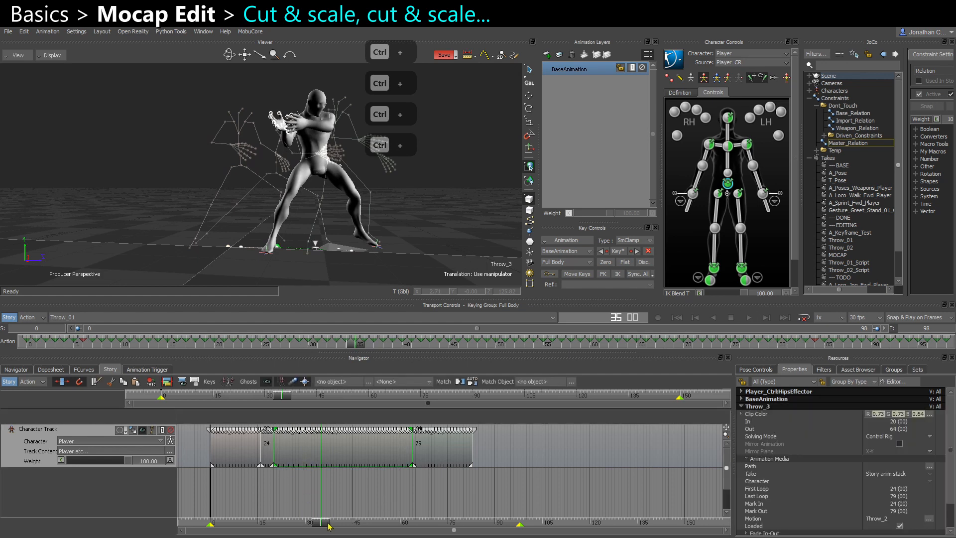
left_click_drag(327, 524, 309, 523)
key("alt+r")
- Cut the Throw_5 clip at frame 39 with the Razor and scale its first part to end at frame 36
key("ctrl+space")
key("ctrl+space")
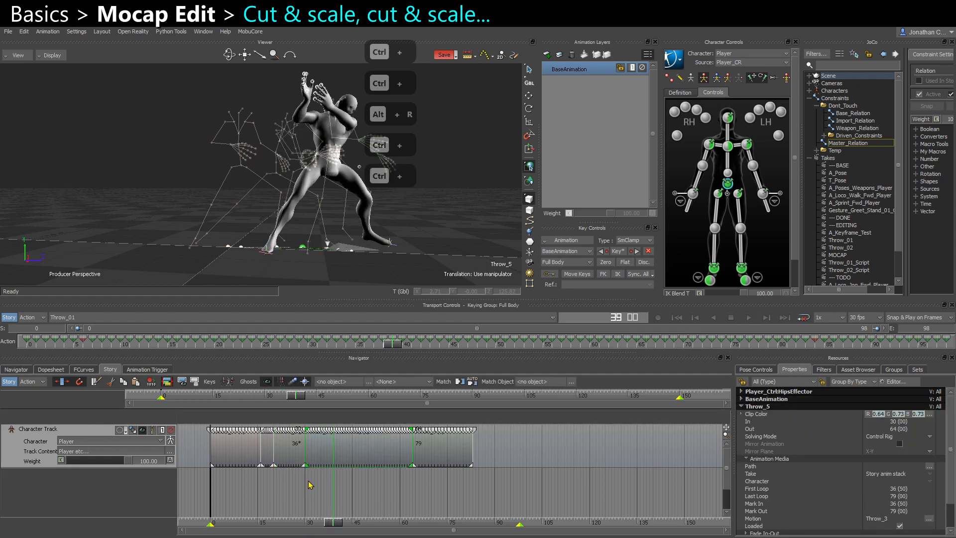
key("alt+r")
left_click_drag(331, 454, 321, 454)
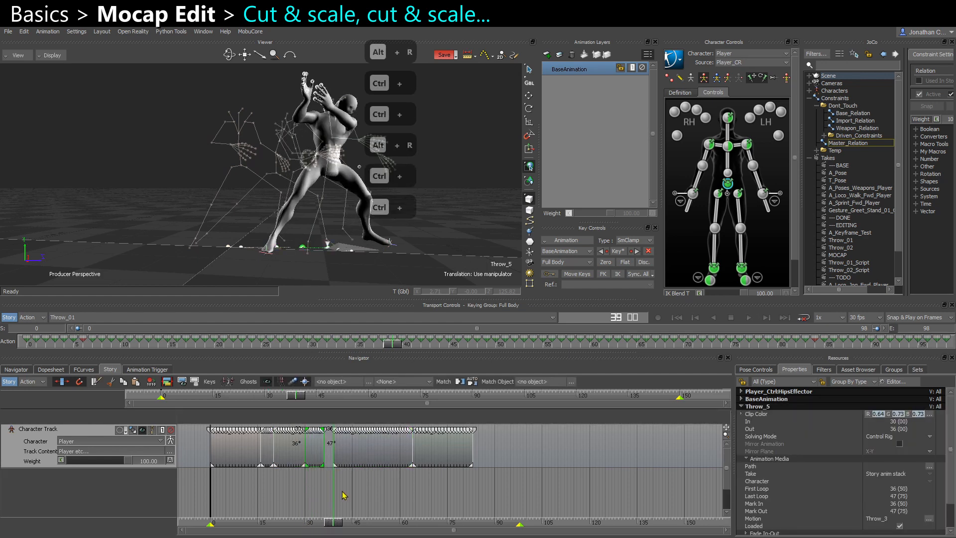
- Move the clips following Throw_5 to start at frame 36 and switch the viewer to models-only display
left_click_drag(342, 490, 364, 455)
left_click(359, 481)
left_click_drag(334, 522, 292, 522)
key("ctrl+a")
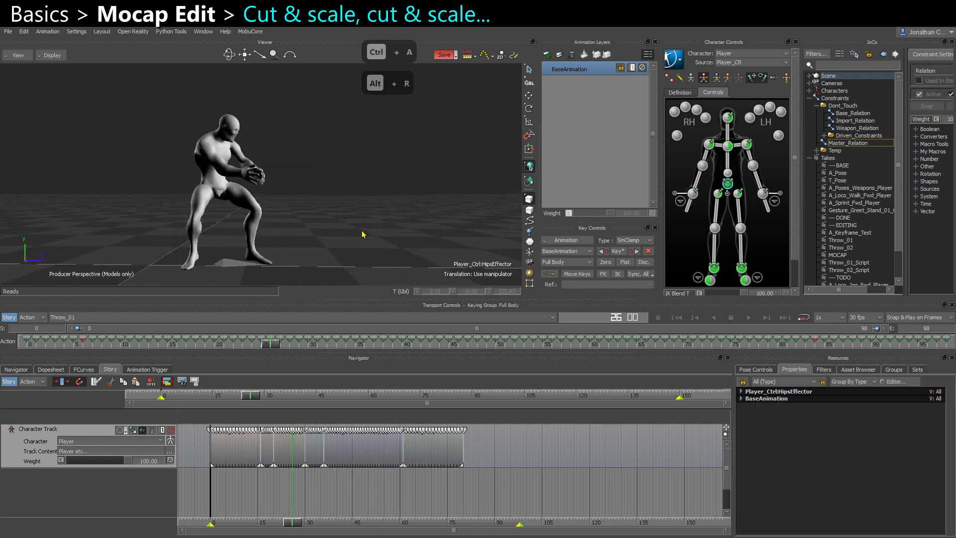
- Cut the Throw_6 clip at frame 39 with the Razor
key("ctrl+space")
key("ctrl+space")
left_click_drag(380, 525, 334, 519)
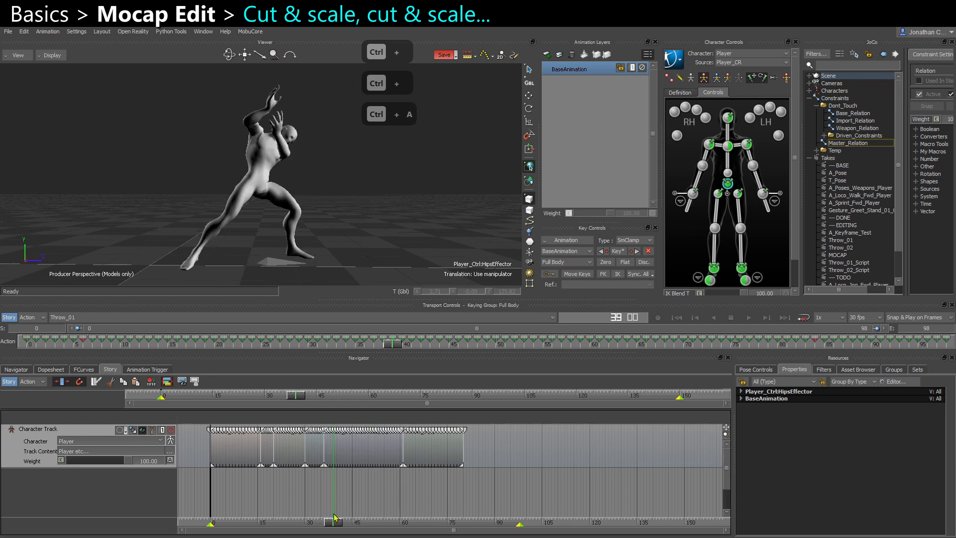
left_click(358, 460)
key("alt+r")
- Stretch the Throw_6 clip to end at frame 41 and place the following clips directly after it
left_click(421, 460, "ctrl")
left_click_drag(369, 451, 390, 452)
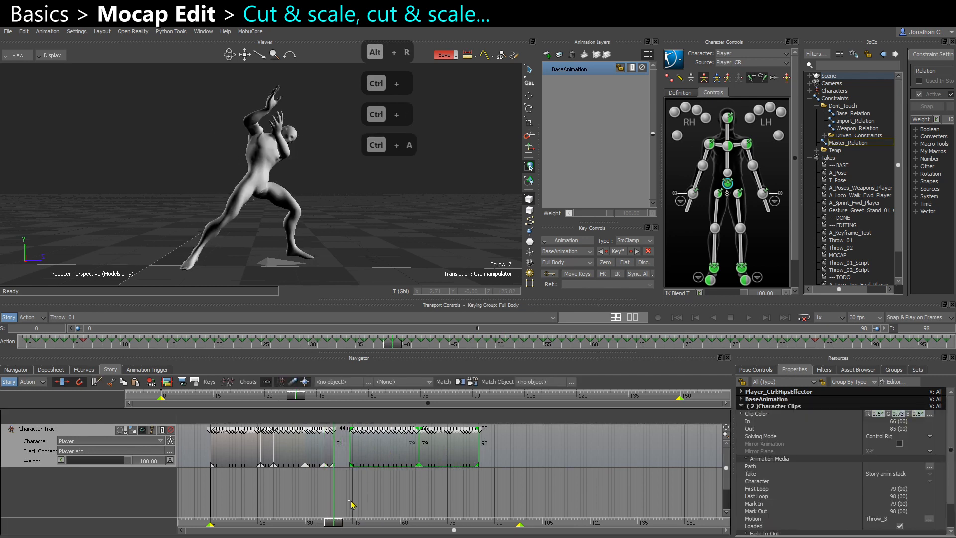
left_click(349, 501)
left_click_drag(332, 452, 340, 454, "ctrl")
left_click_drag(363, 485, 450, 454)
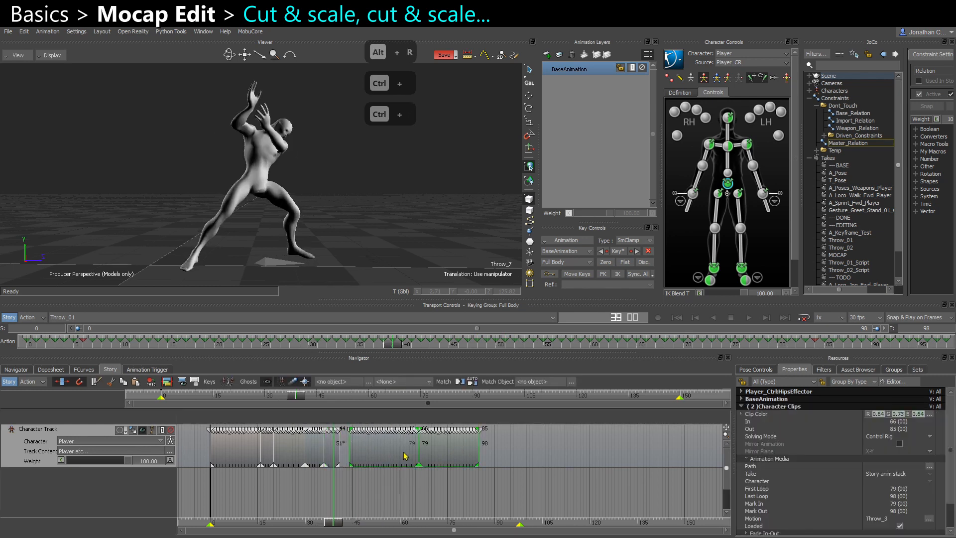
left_click_drag(389, 448, 378, 448)
- Cut the Throw_7 clip at frame 50 with the Razor
left_click_drag(343, 522, 368, 522)
key("alt+r")
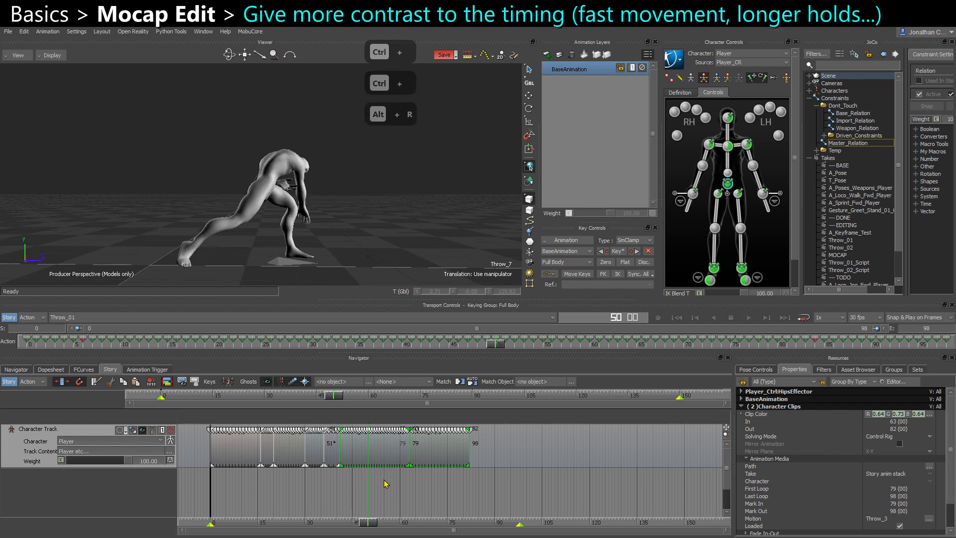
left_click(382, 461)
key("alt+r")
- Scale the Throw_7 clip to end at frame 46 and move the following clips to start there
left_click_drag(365, 447, 353, 446)
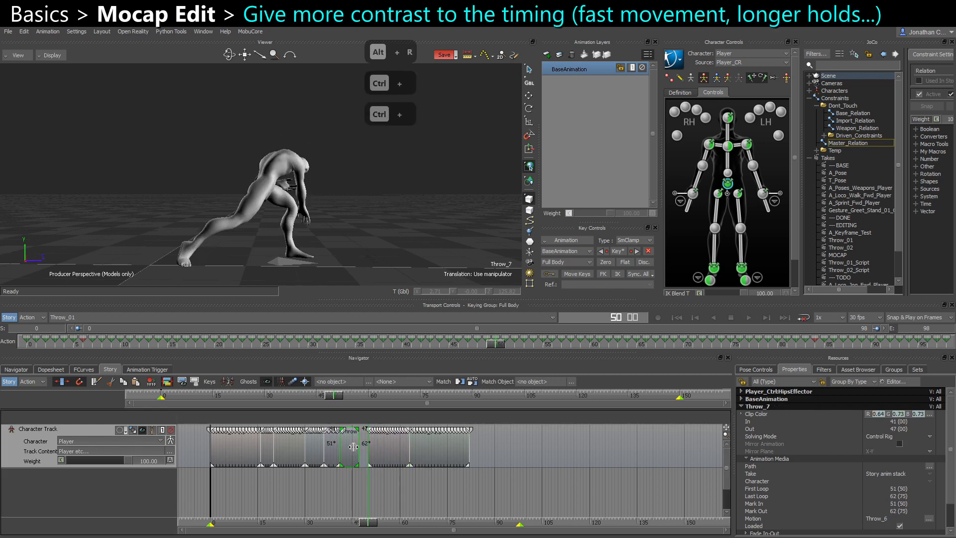
left_click_drag(376, 482, 449, 447)
left_click_drag(391, 453, 377, 453)
- Review the retimed throw through the Cam_GAMEPLAY camera and return to frame 36
left_click(391, 498)
left_click_drag(375, 522, 326, 521)
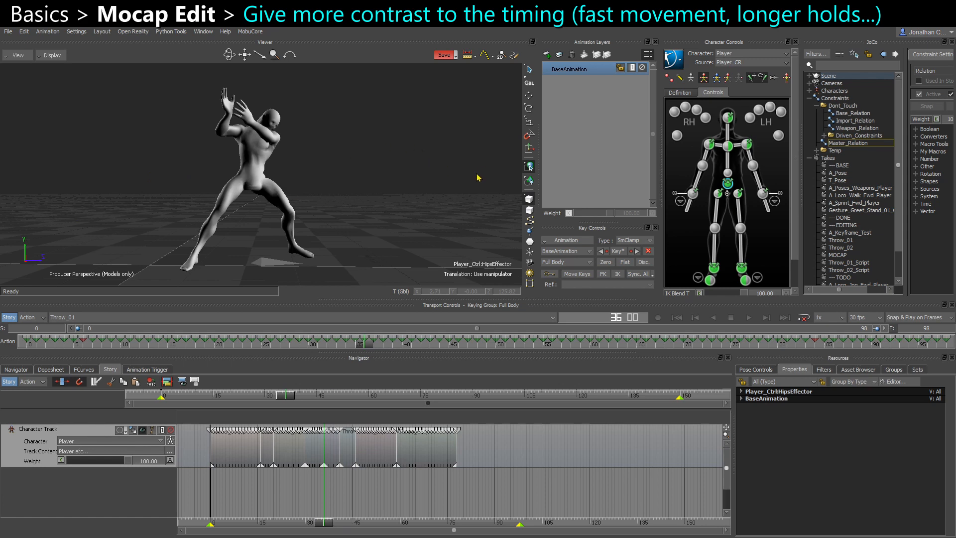
key("ctrl+space")
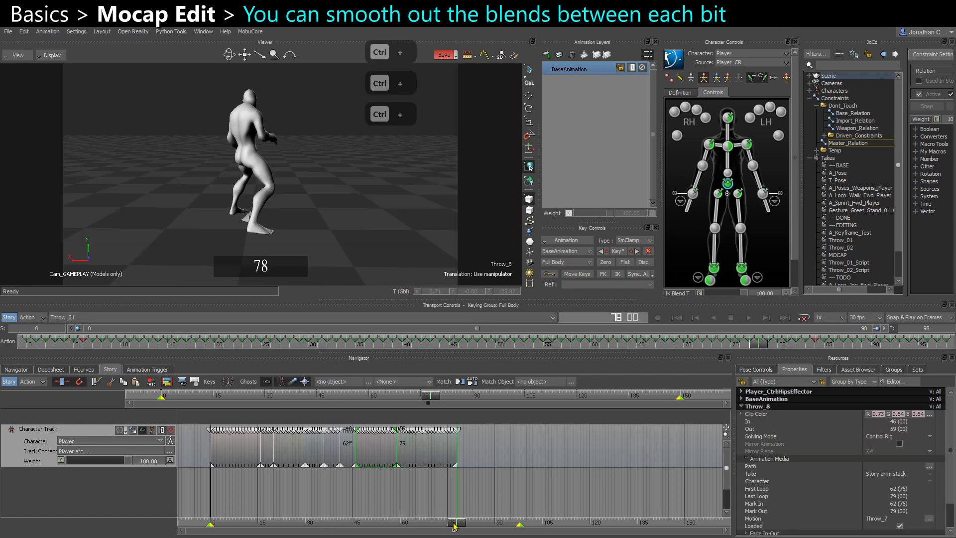
left_click_drag(454, 527, 326, 507)
- Overlap the Throw_5 and Throw_6 clips between frames 35 and 37 to blend them with a crossfade
left_click_drag(434, 495, 398, 501, "ctrl")
left_click(194, 424)
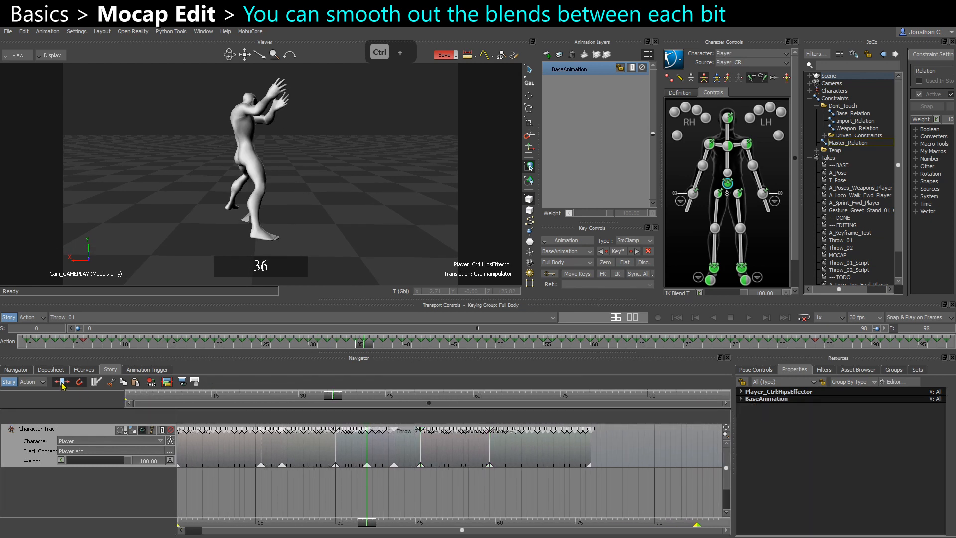
left_click(371, 452)
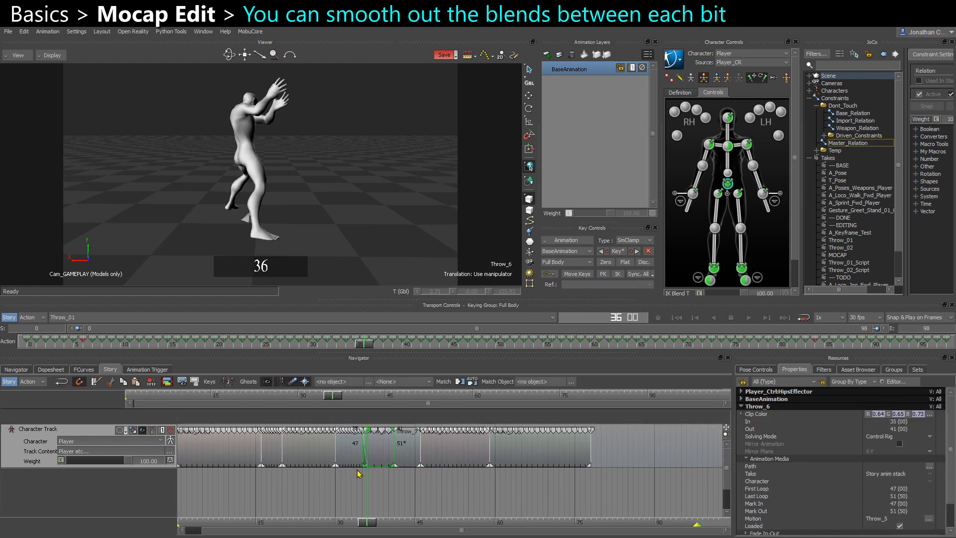
left_click_drag(364, 454, 401, 456)
left_click(367, 459)
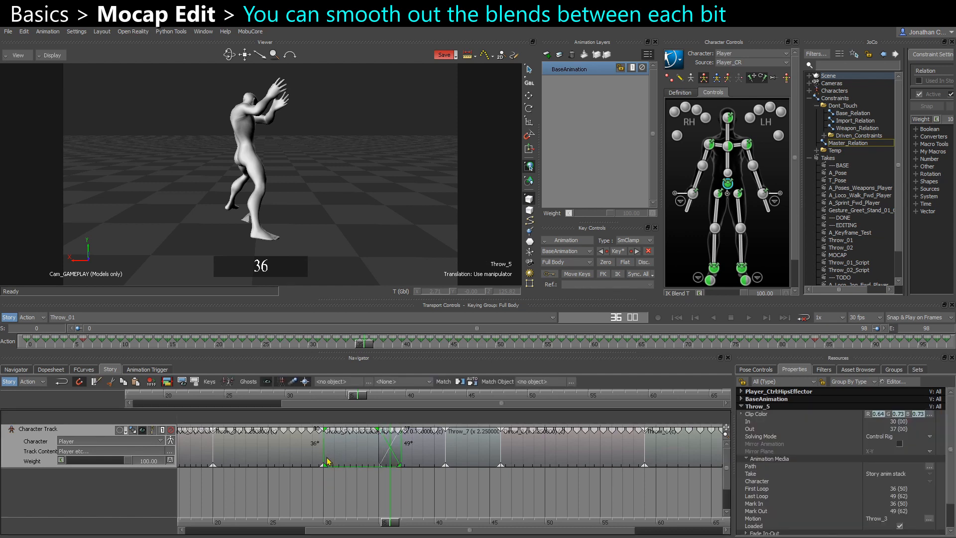
- Extend the neighbouring clip edges around frames 30 and 41 so Throw_3 blends into Throw_5 and Throw_6 into Throw_7
mouse_move(326, 457)
left_mouse_down()
mouse_move(314, 455)
mouse_move(334, 457)
left_mouse_up()
left_click(308, 457)
left_click(468, 491)
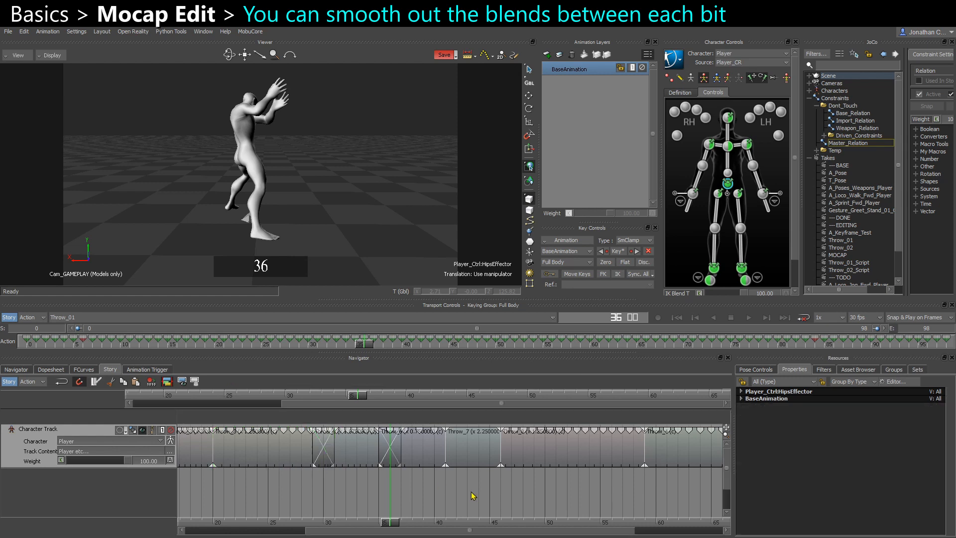
left_click(453, 455)
mouse_move(447, 456)
left_mouse_down()
mouse_move(436, 458)
mouse_move(454, 453)
left_mouse_up()
left_click(425, 460)
- Overlap the Throw_8 clip with Throw_7 at its start and with Throw_4 at its end to create crossfades
left_click(517, 487)
left_click(514, 459)
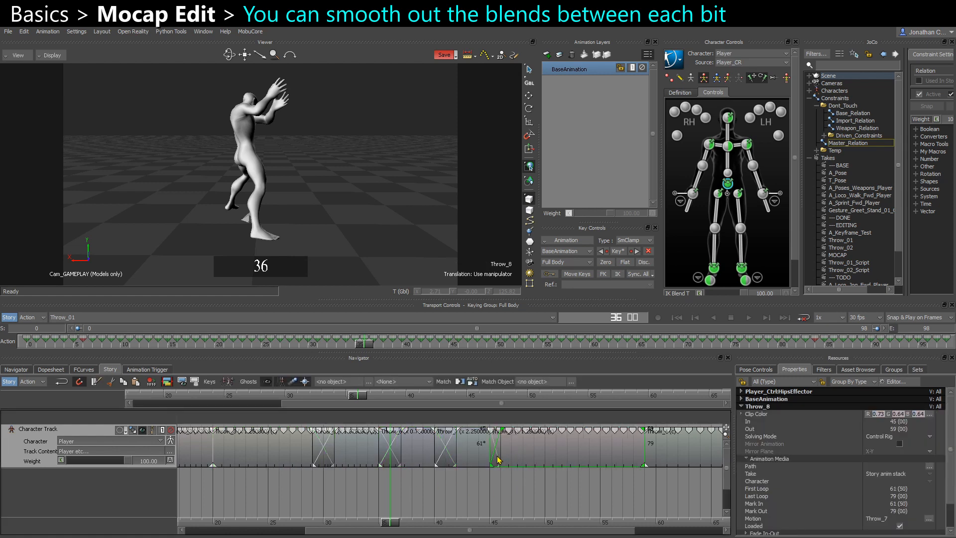
left_click(491, 456)
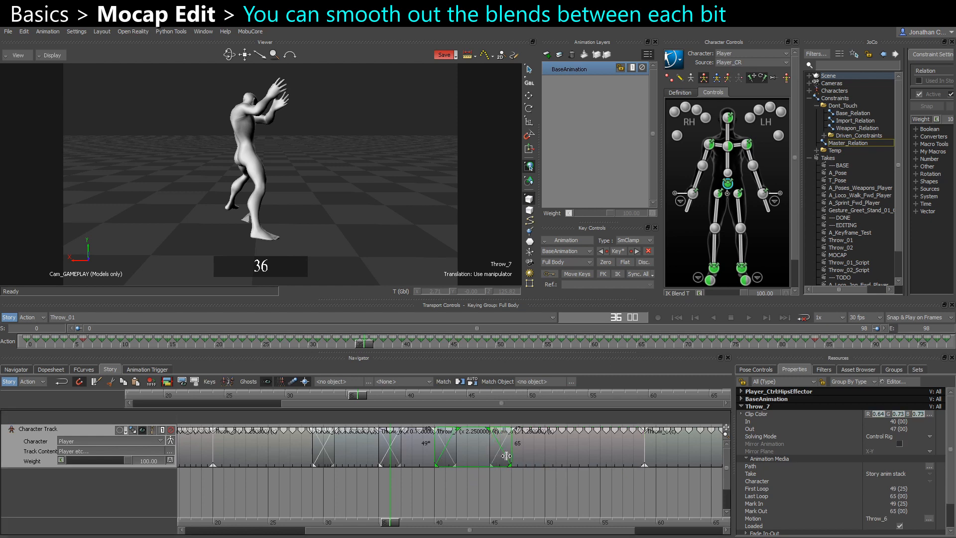
left_click_drag(506, 456, 508, 456)
left_click_drag(590, 480, 518, 492, "shift")
left_click_drag(576, 461, 571, 464)
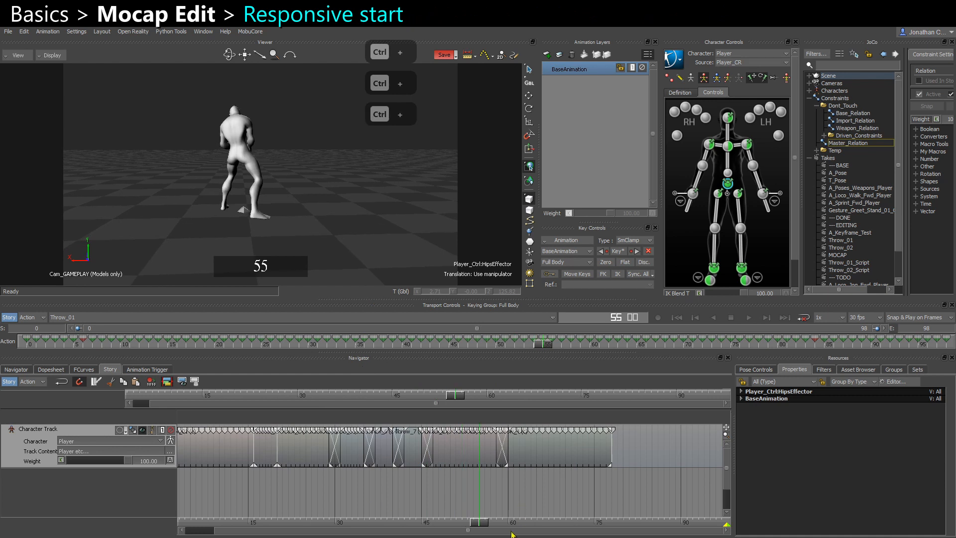
- Cut the first clip at frame 9, delete the part before it, and shift the remaining clips to start at frame 0
left_click_drag(479, 521, 297, 529)
key("alt+r")
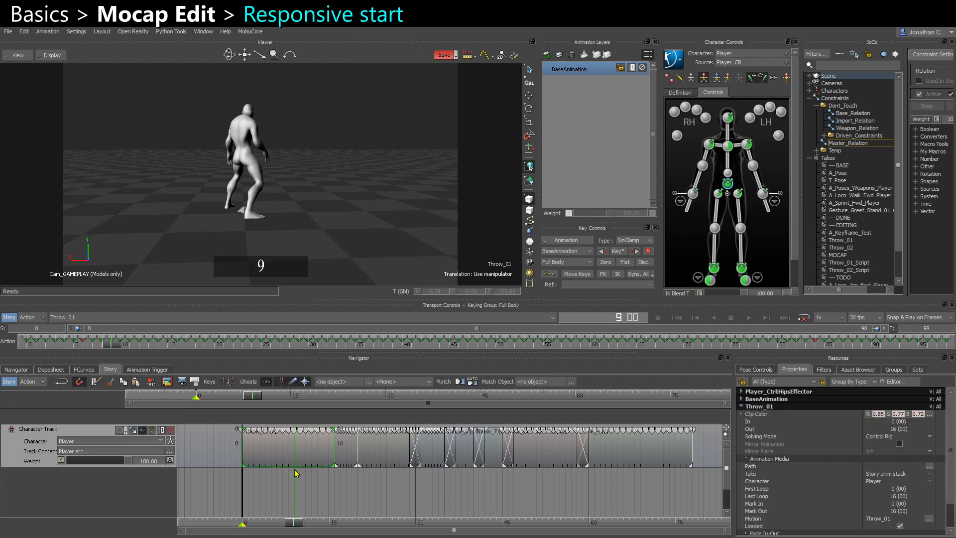
key("Delete")
left_click_drag(294, 497, 593, 454)
left_click_drag(593, 454, 571, 457)
left_click(571, 457)
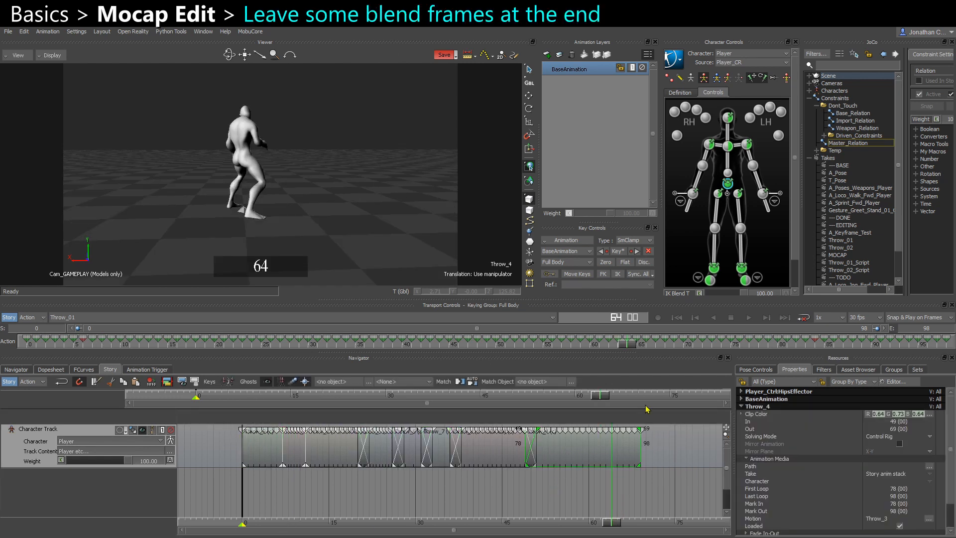
- Set the timeline's end frame to 66 and return to frame 0
left_click(626, 490)
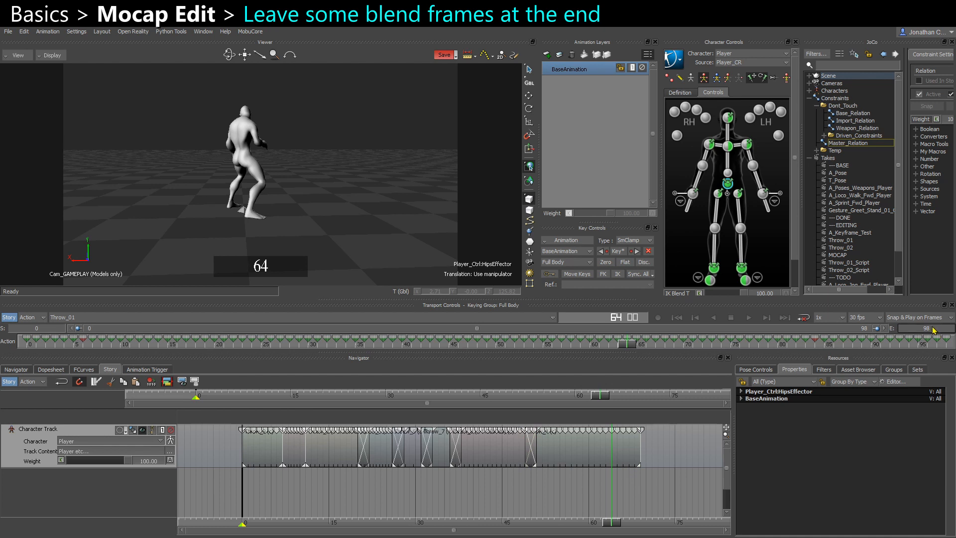
type("66")
key("Return")
key("ctrl+space")
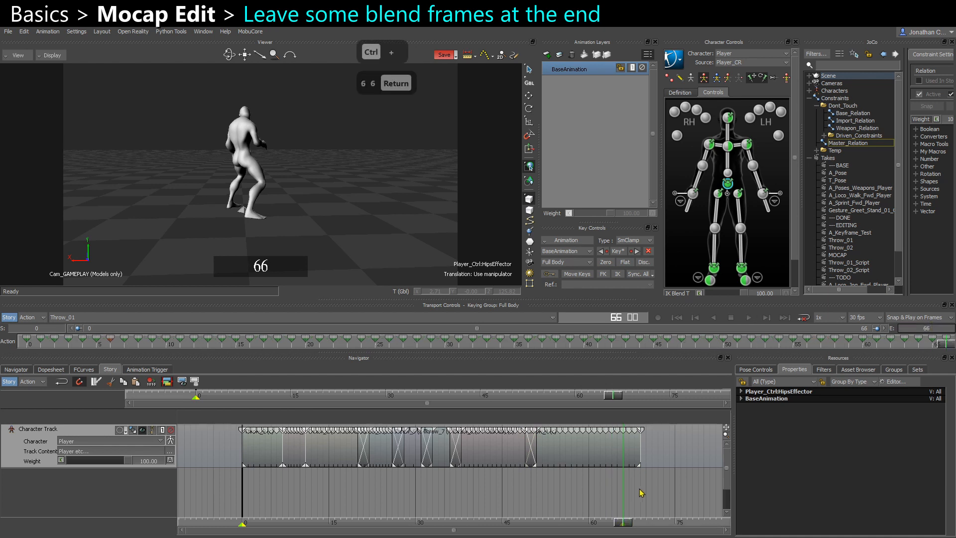
key("ctrl+space")
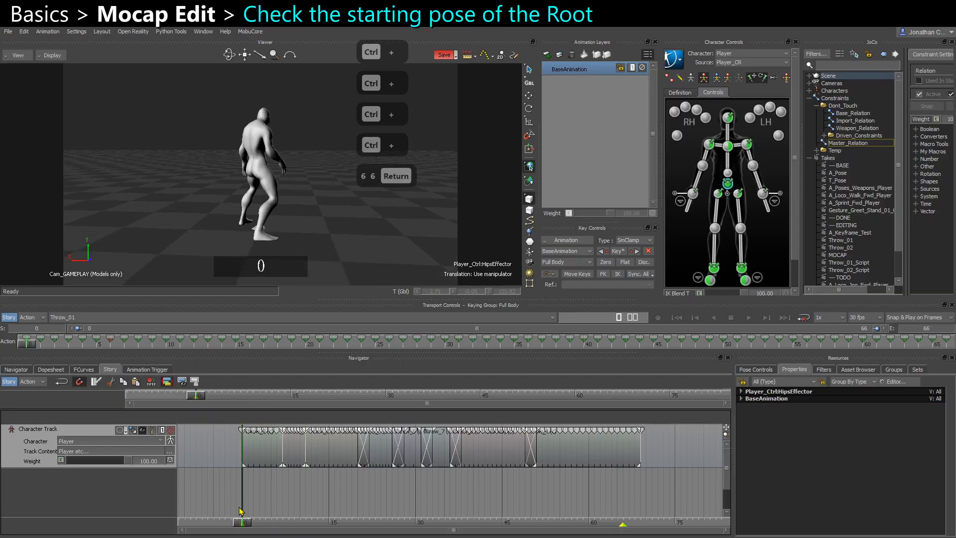
- Check the starting pose of Root_CTL at frame 0 and move all the clips together across the floor
key("F6")
key("F6")
key("w")
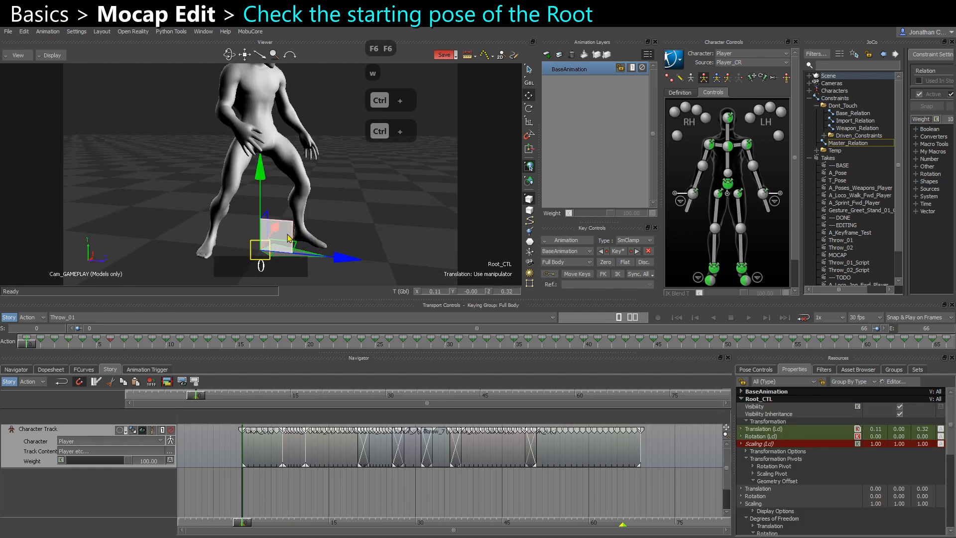
left_click_drag(288, 238, 488, 308, "ctrl")
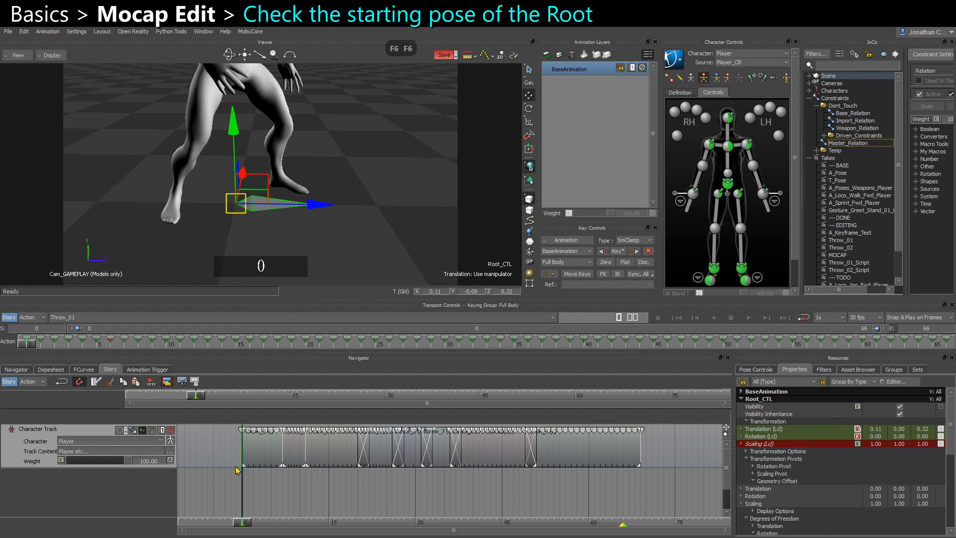
left_click(254, 454)
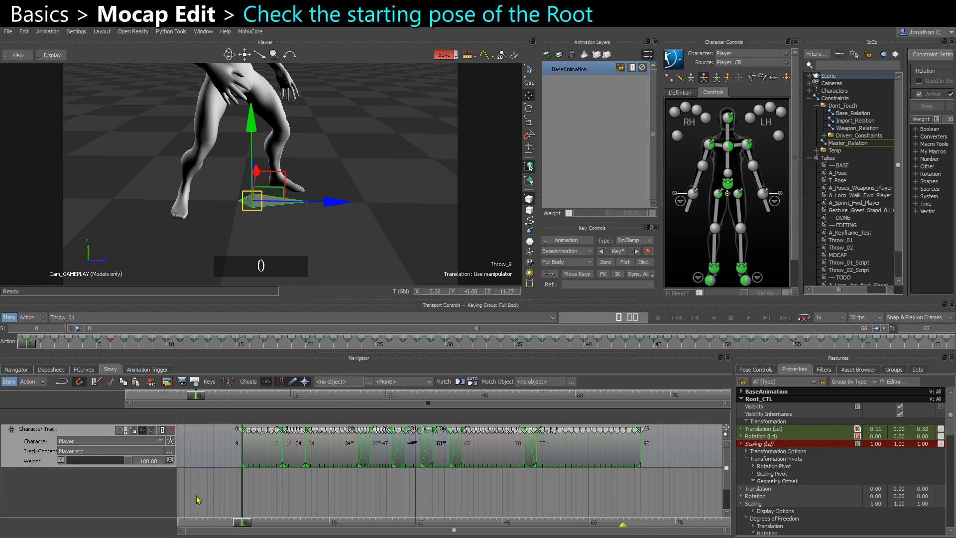
left_click(348, 209)
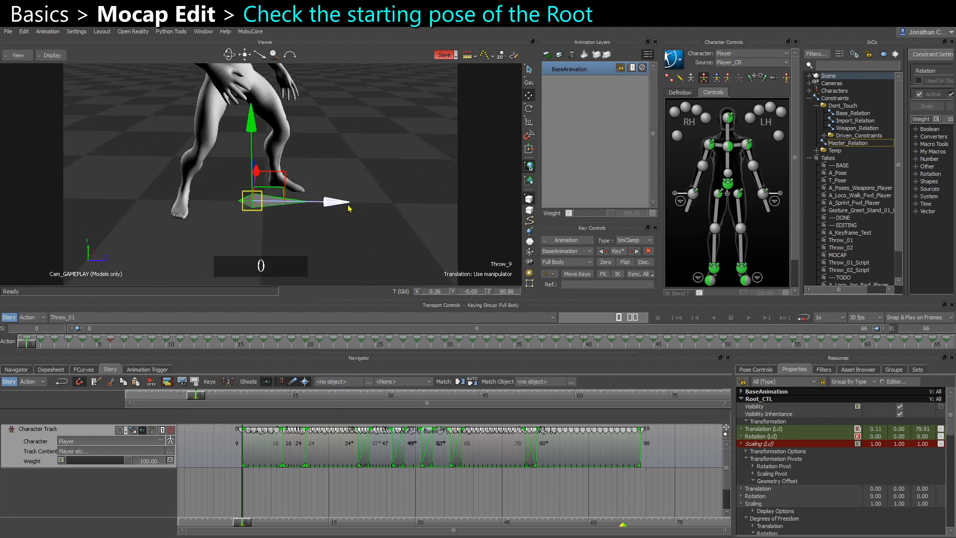
left_click_drag(339, 208, 375, 197)
key("ctrl+e")
left_click(250, 229)
left_click_drag(249, 229, 288, 215, "ctrl+shift")
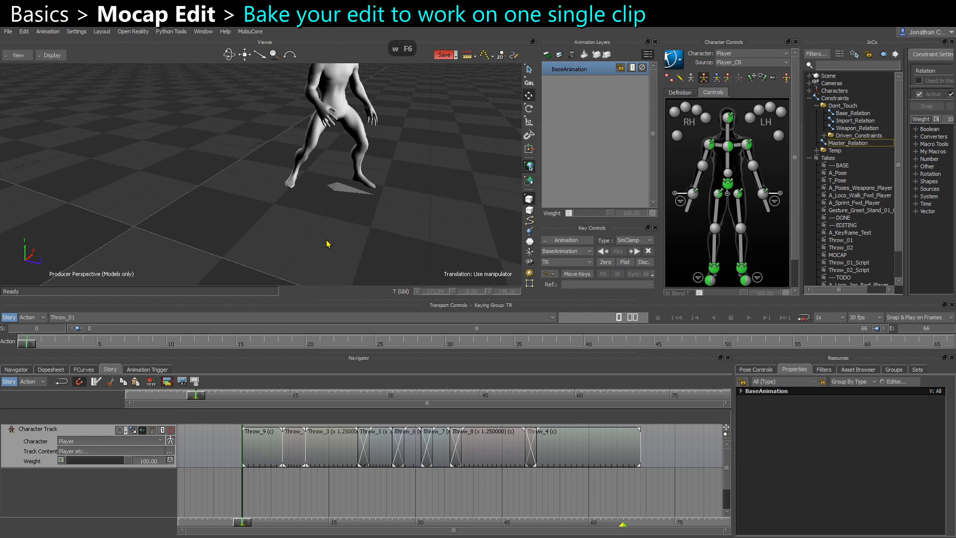
- Select the character's head effector and bake the edit with Plot Selected (All Properties)
left_click(729, 119)
left_click(566, 240)
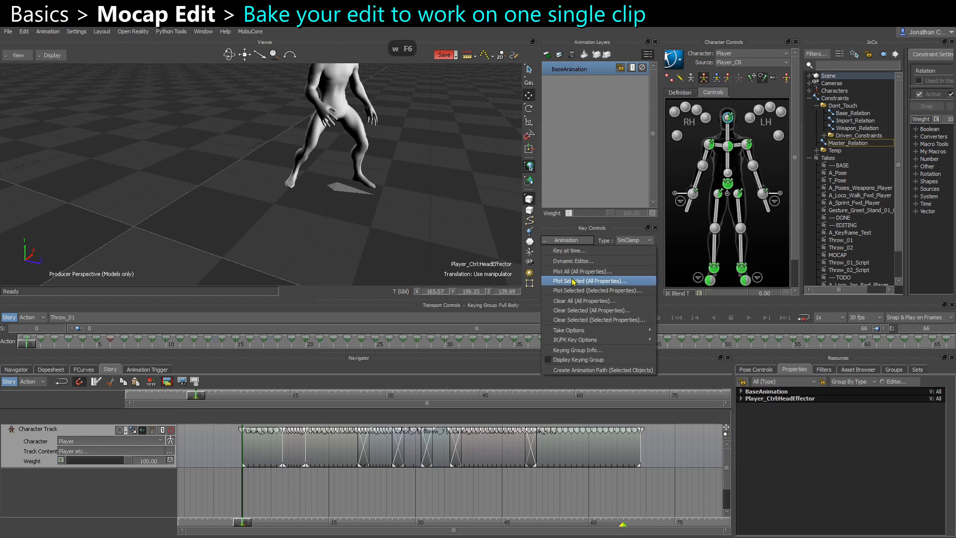
left_click(574, 281)
key("Return")
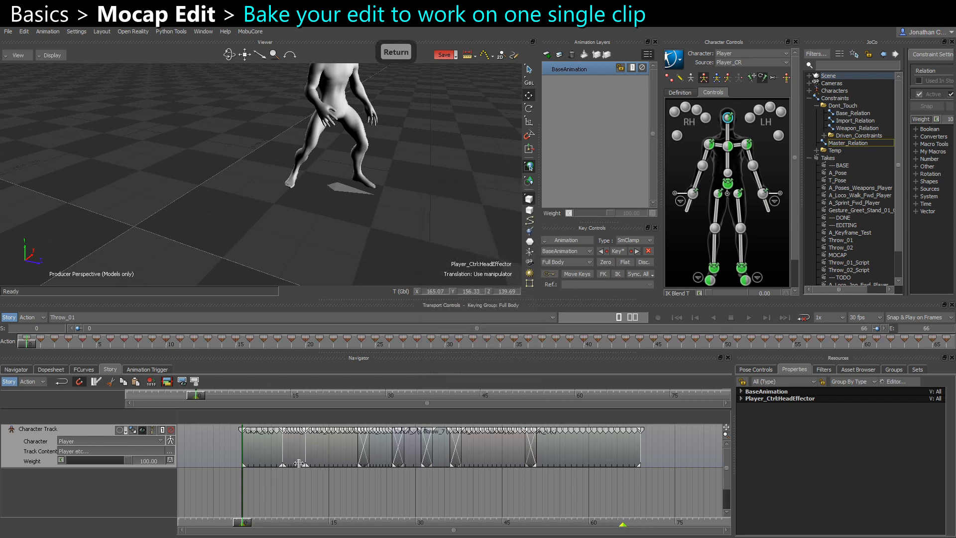
- Delete all clips on the Character Track and insert the current take as a single clip
left_click_drag(262, 484, 631, 438)
key("Delete")
right_click(554, 459)
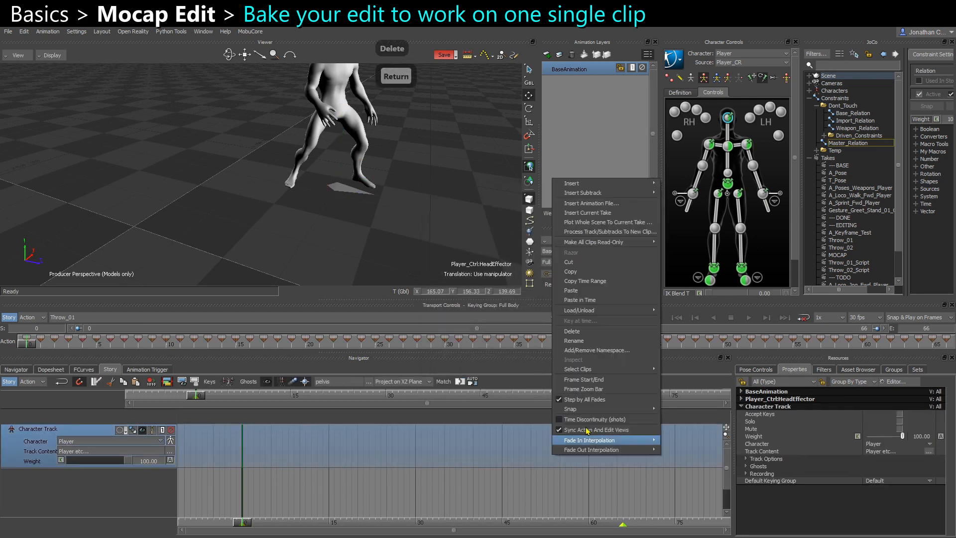
left_click(586, 215)
left_click_drag(295, 497, 371, 453)
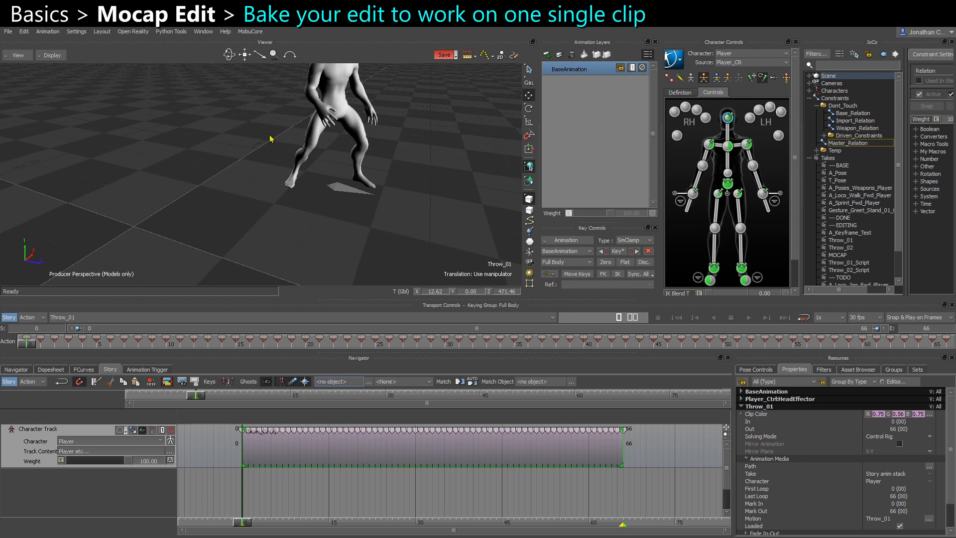
- Display the Throw_01 clip's translation manipulator and toggle Story mode off and on to refresh its position
key("w")
key("w")
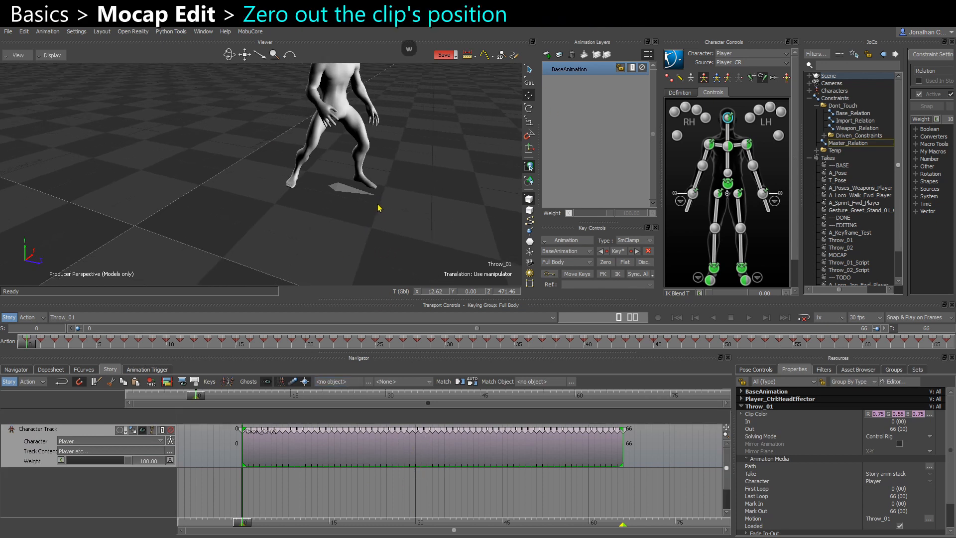
key("F6")
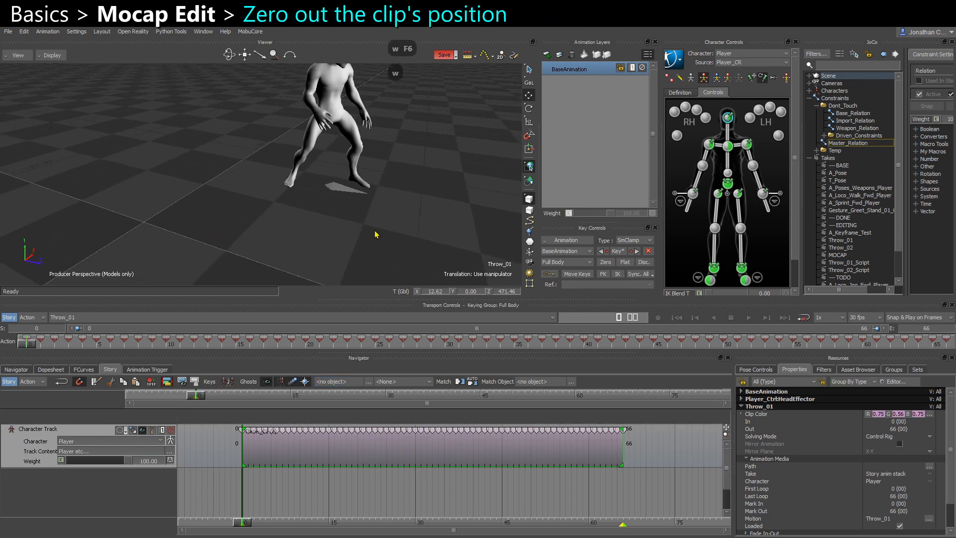
scroll(375, 234, "down", 8)
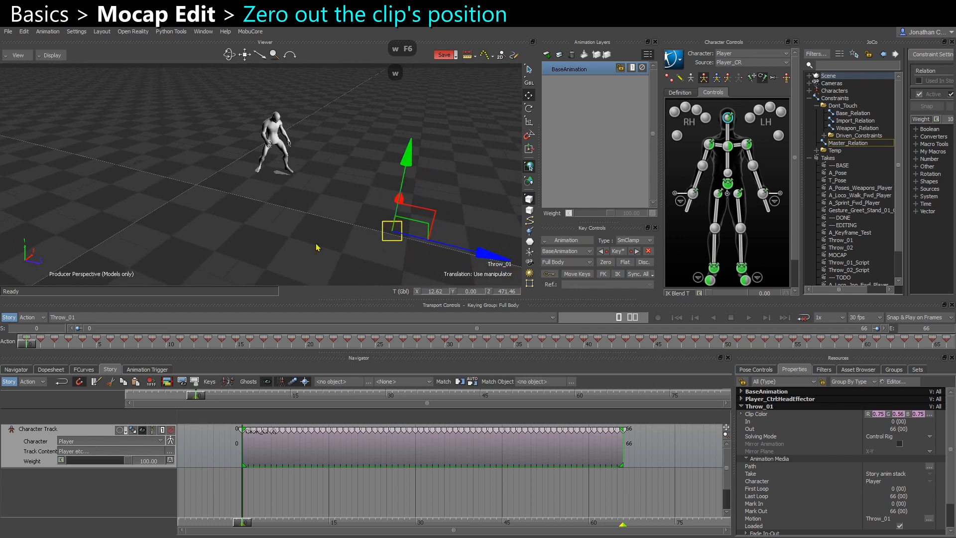
left_click_drag(325, 237, 298, 236, "alt")
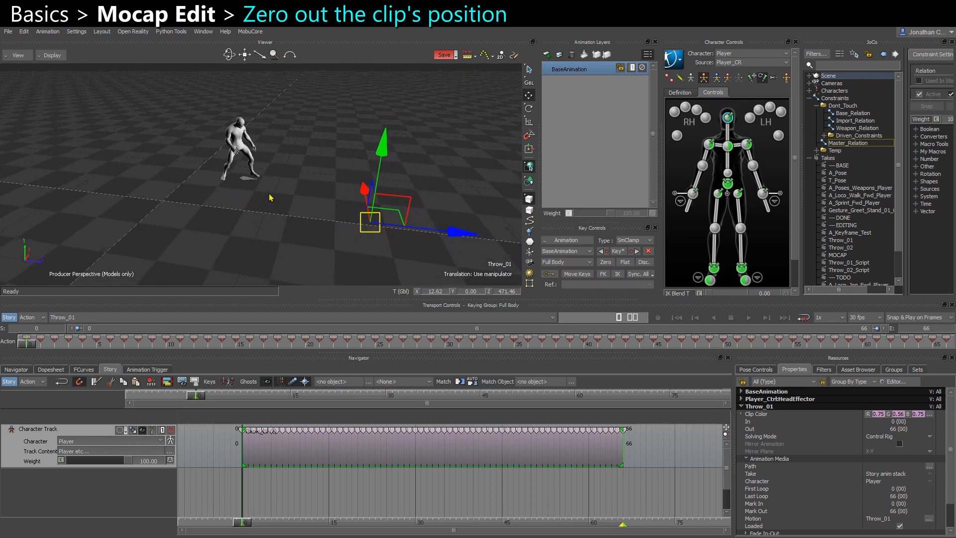
middle_click_drag(269, 194, 253, 194, "alt")
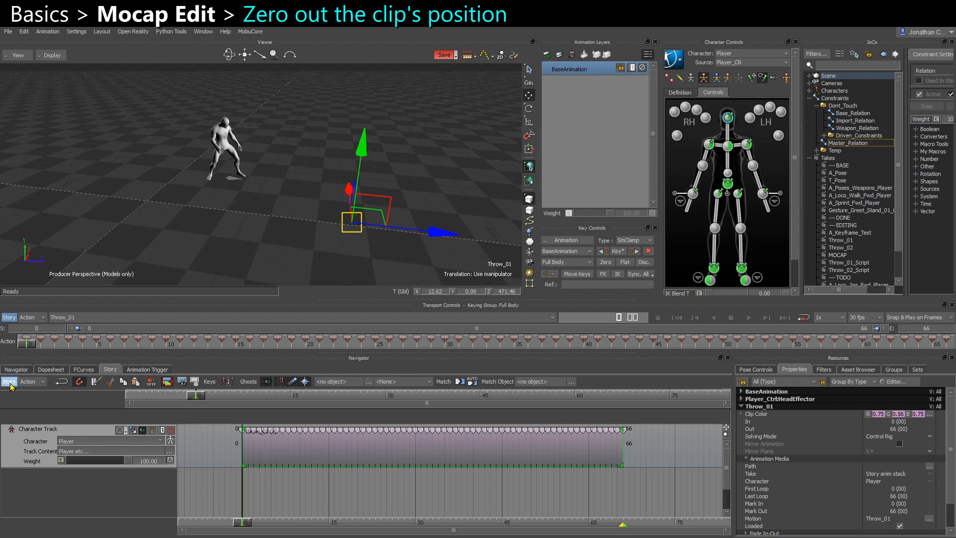
left_click(10, 383)
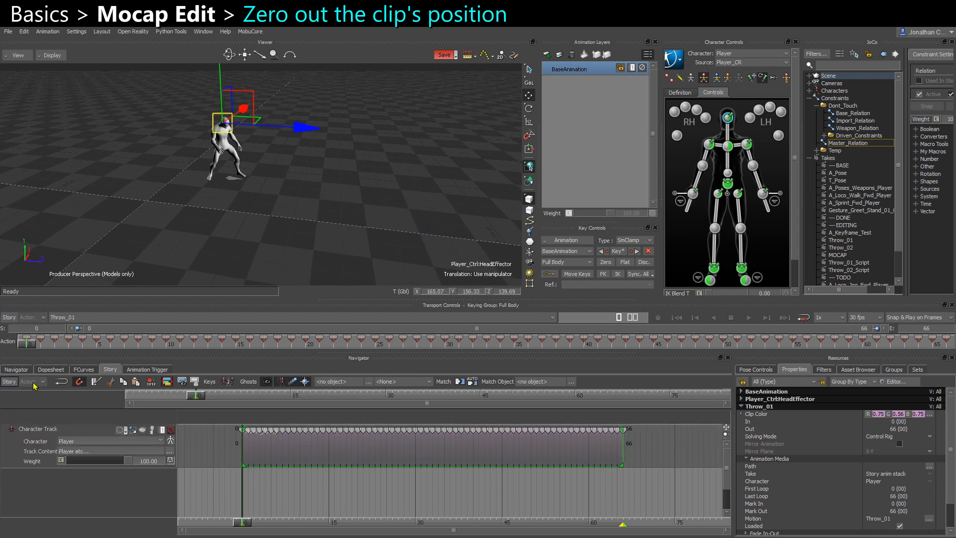
left_click(10, 384)
- Set the Throw_01 clip's global X, Y and Z translation to 0
scroll(209, 229, "up", 5)
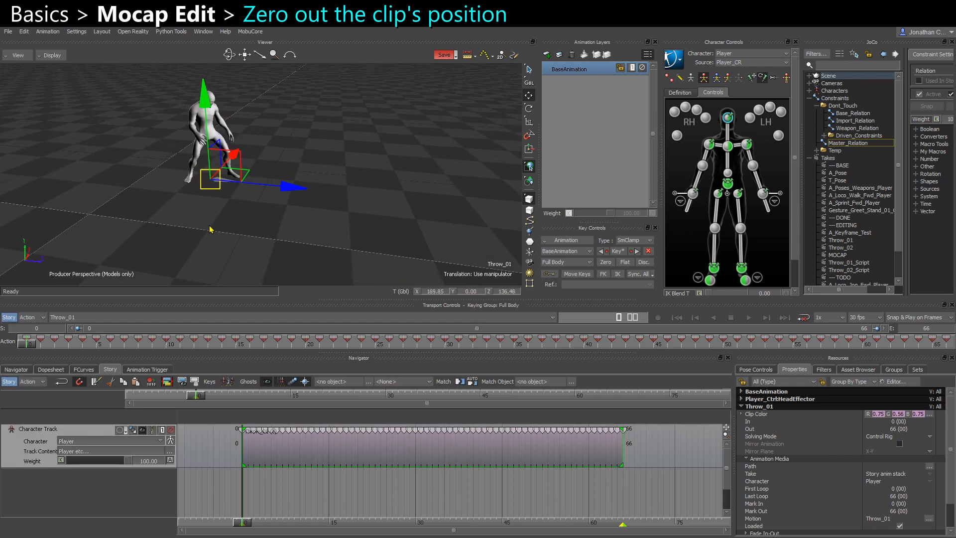
middle_click_drag(201, 225, 243, 231, "alt")
scroll(243, 231, "up", 2)
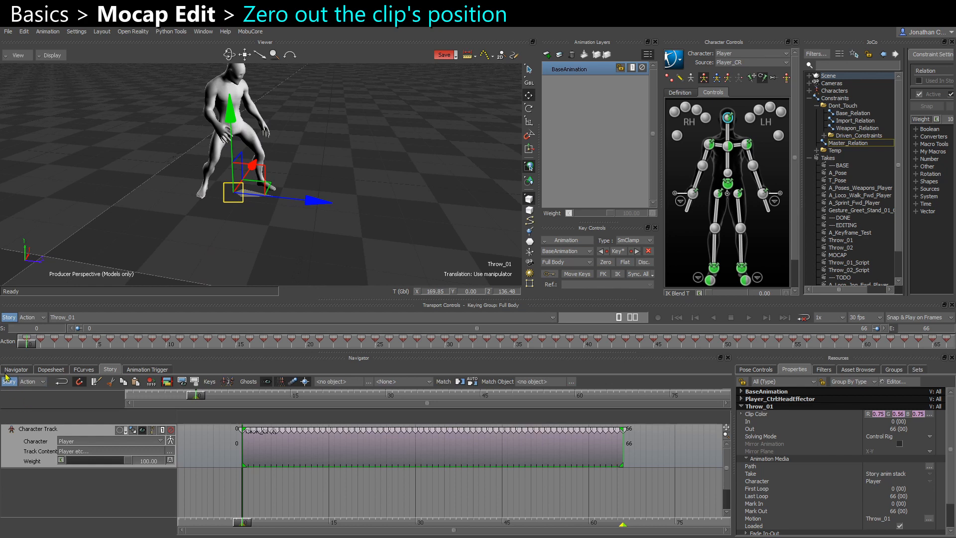
left_click_drag(218, 210, 223, 212, "alt")
middle_click_drag(223, 212, 251, 207, "alt")
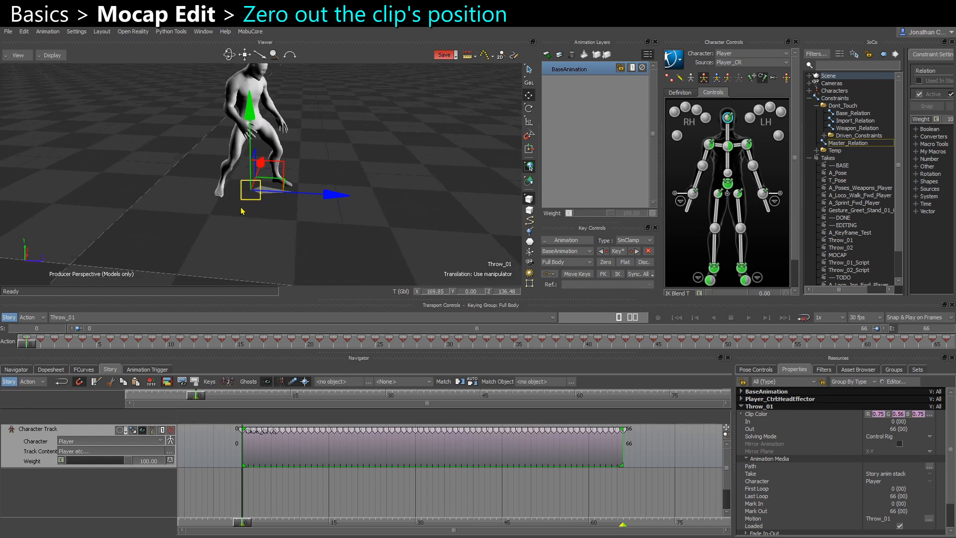
scroll(282, 211, "down", 3)
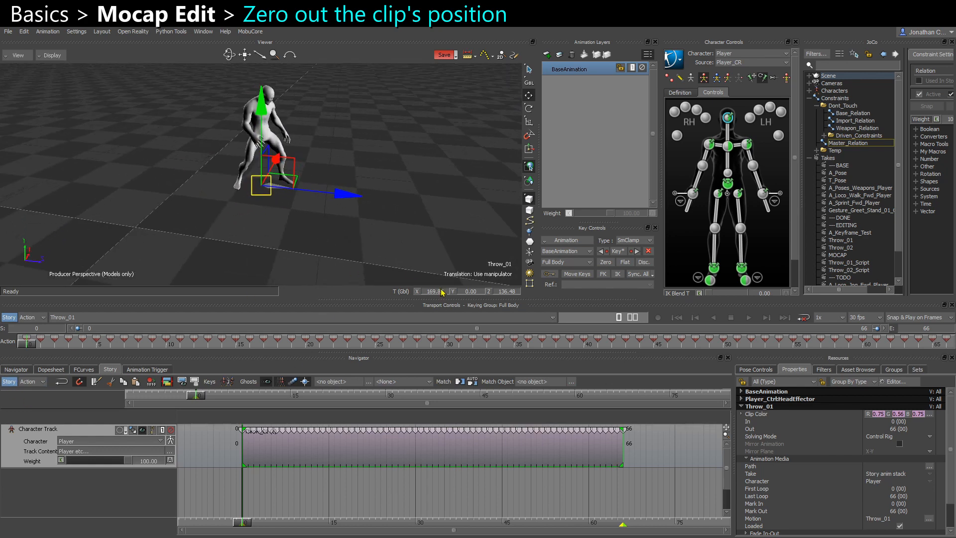
left_click(441, 291)
type("0")
key("Tab")
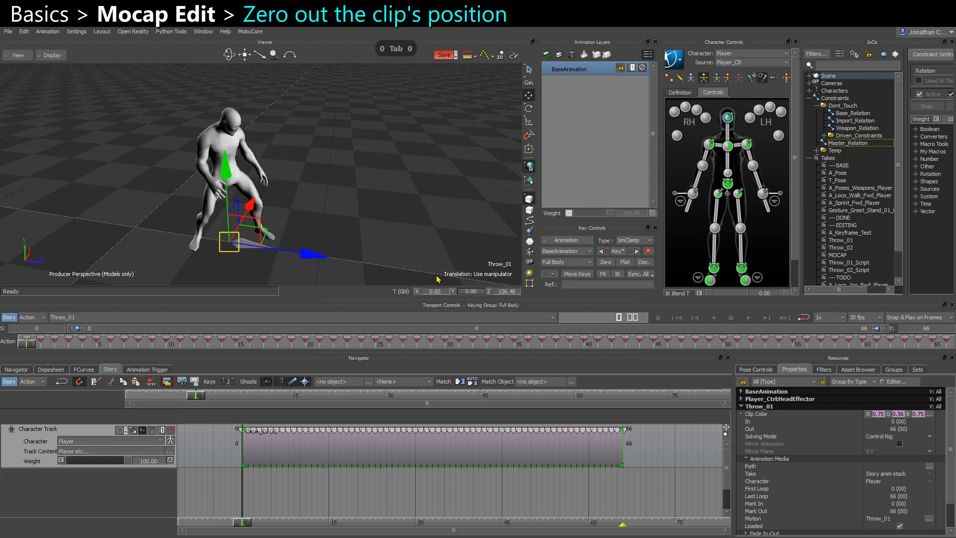
type("0")
key("Tab")
type("0")
key("Return")
- Select Root_CTL and examine its position relative to the world origin
scroll(180, 208, "up", 2)
middle_click_drag(181, 207, 305, 181, "alt")
scroll(304, 181, "up", 5)
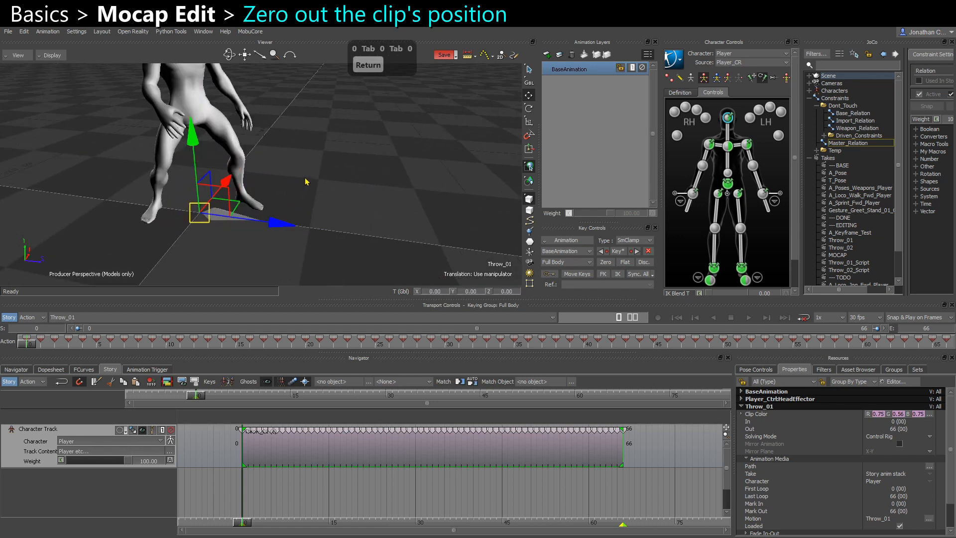
left_click(245, 222)
scroll(309, 204, "up", 5)
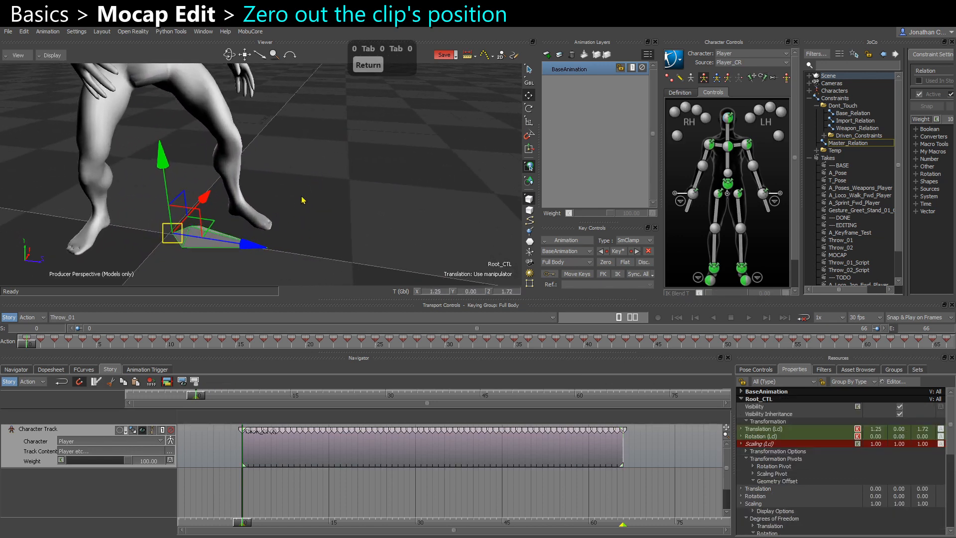
scroll(332, 185, "down", 3)
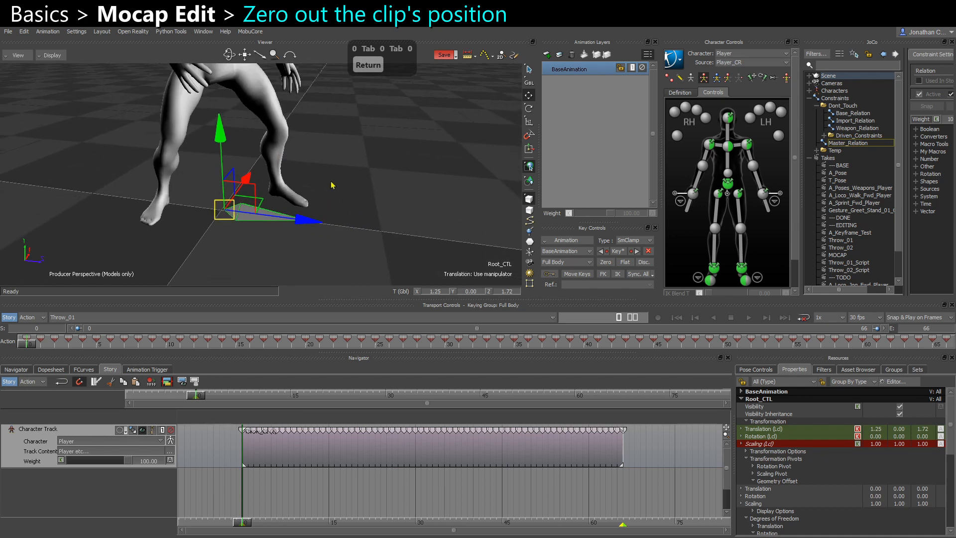
- Move the Throw_01 clip off the origin and reset its X, Y and Z translation to 0
left_click(344, 448)
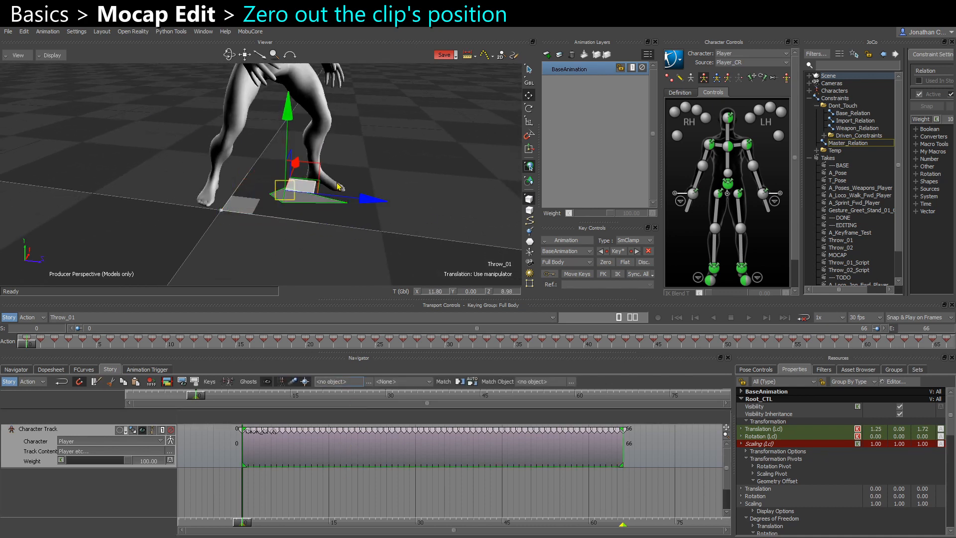
left_click(426, 292)
type("0")
key("Tab")
type("0")
key("Tab")
type("0")
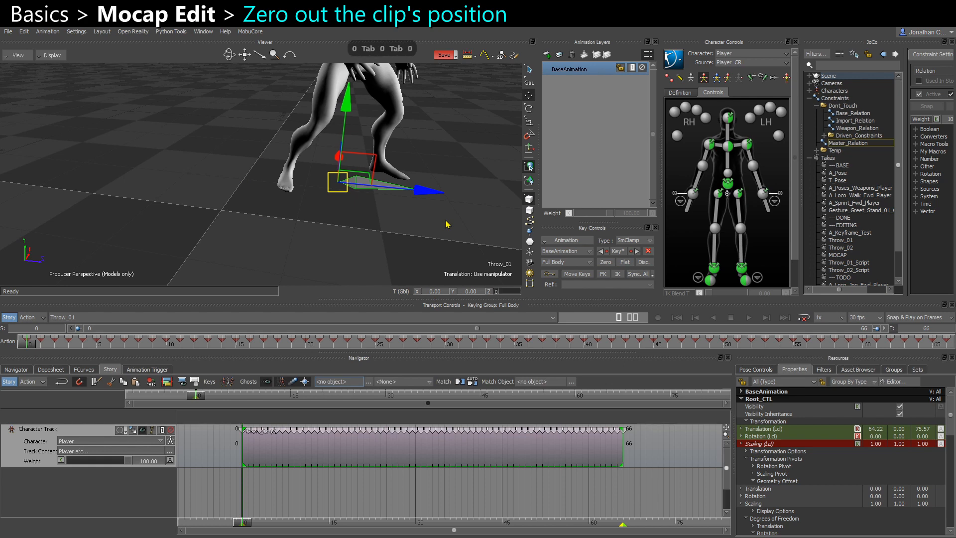
key("Return")
left_click_drag(417, 219, 399, 212, "alt")
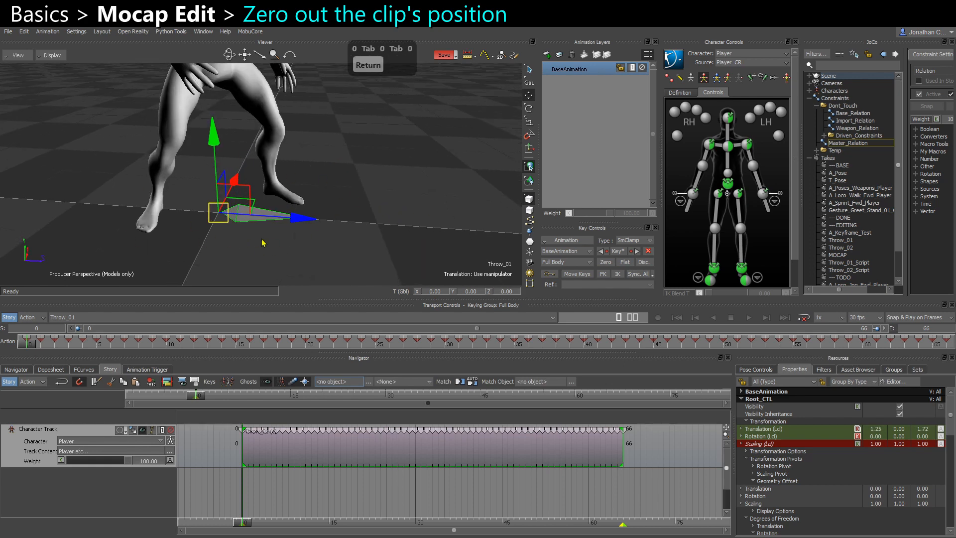
- Switch the viewer to X-Ray display and examine the character's root against the world origin from the top view
key("ctrl+a")
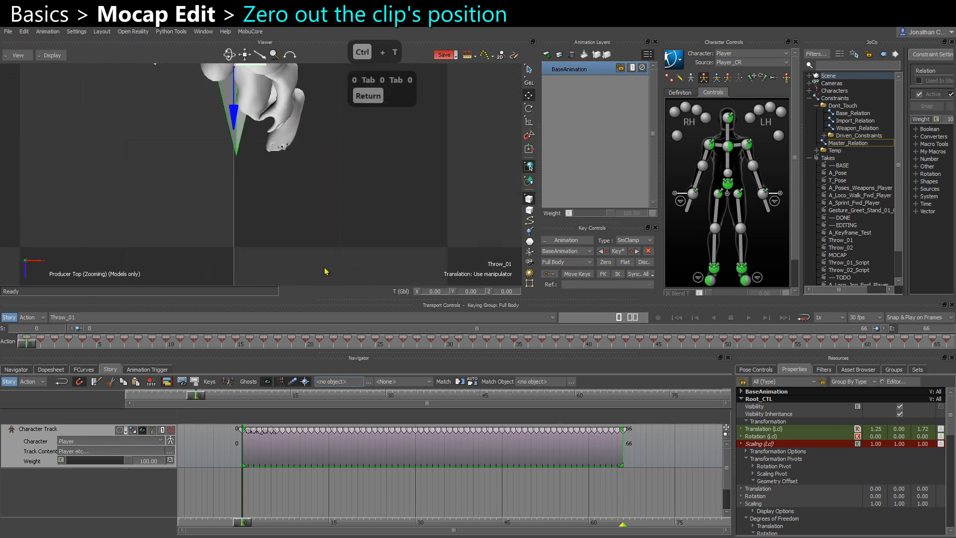
key("ctrl+t")
middle_click_drag(228, 129, 247, 163, "alt")
right_click_drag(247, 163, 309, 139, "alt")
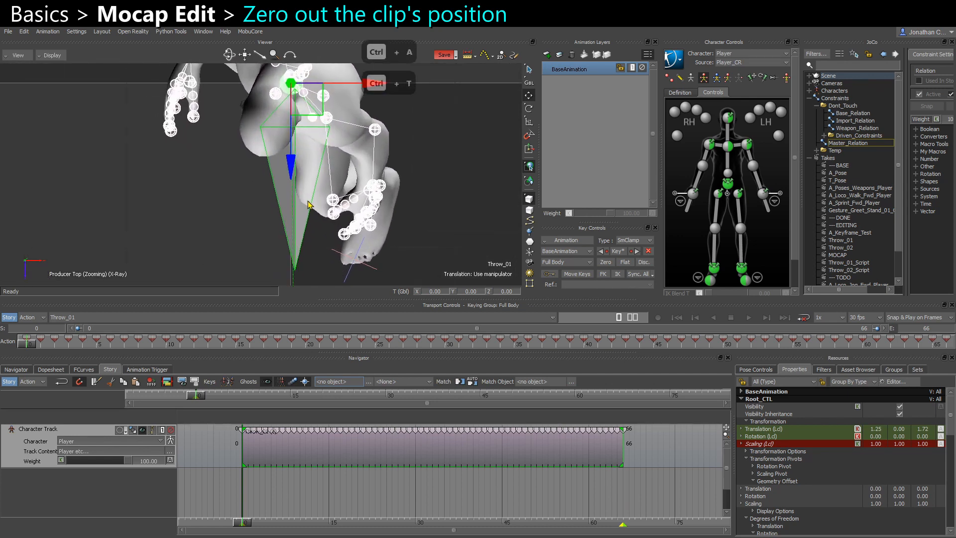
middle_click_drag(309, 139, 286, 197, "alt")
right_click_drag(286, 197, 285, 168, "alt")
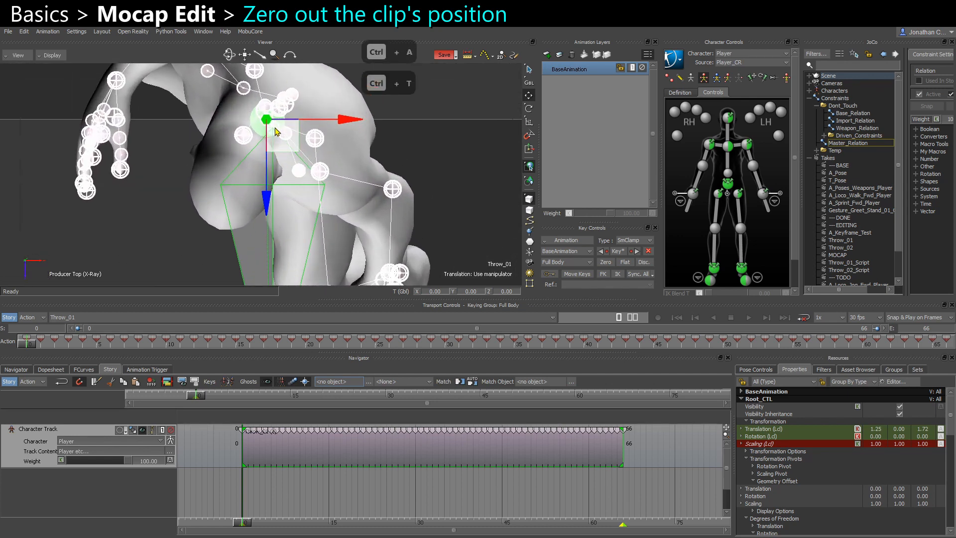
- Return to the perspective view and compare the global translations of Root_CTL and the Throw_01 clip
key("ctrl+e")
left_click_drag(263, 250, 236, 195, "alt")
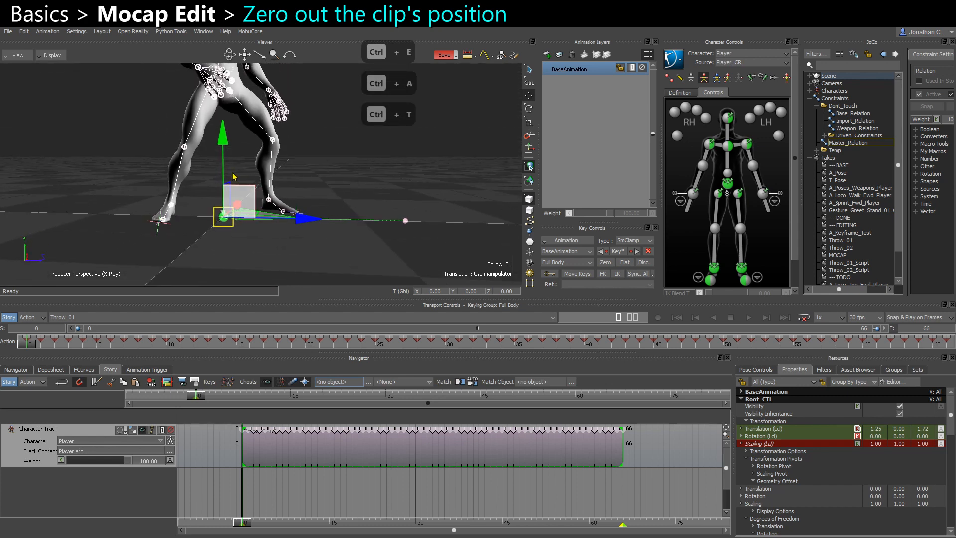
middle_click_drag(253, 176, 261, 189, "alt")
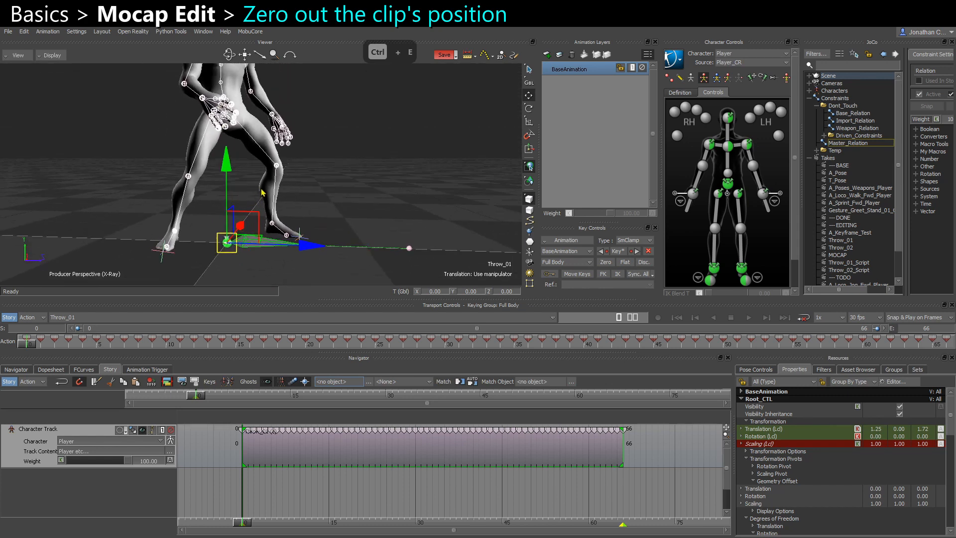
left_click_drag(279, 212, 251, 259, "alt")
left_click(355, 216)
left_click(247, 240)
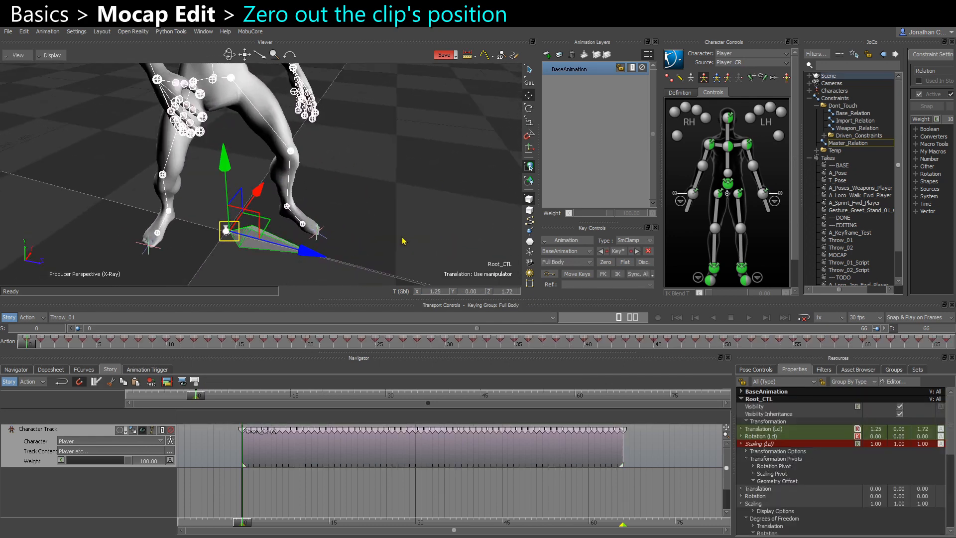
left_click(351, 436)
middle_click_drag(368, 243, 369, 183, "alt")
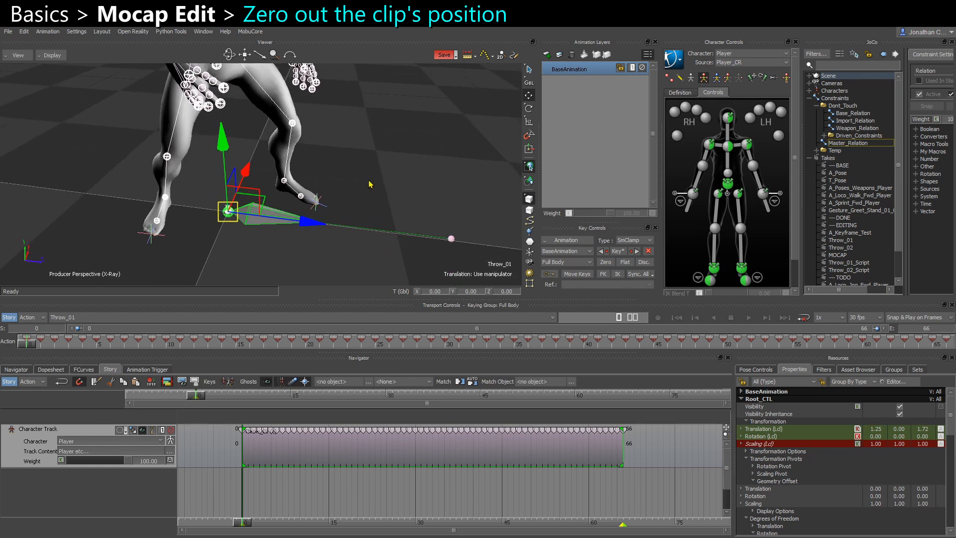
left_click(354, 220)
right_click_drag(308, 247, 261, 279, "alt")
left_click(269, 226)
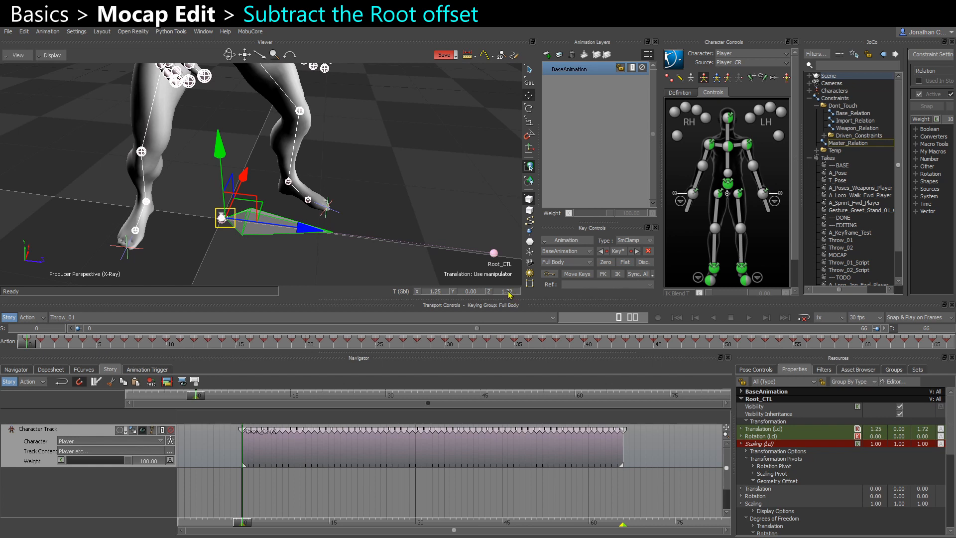
- Subtract the root offset by setting the Throw_01 clip's global X translation to -1.25 and Z to -1.72
left_click(406, 449)
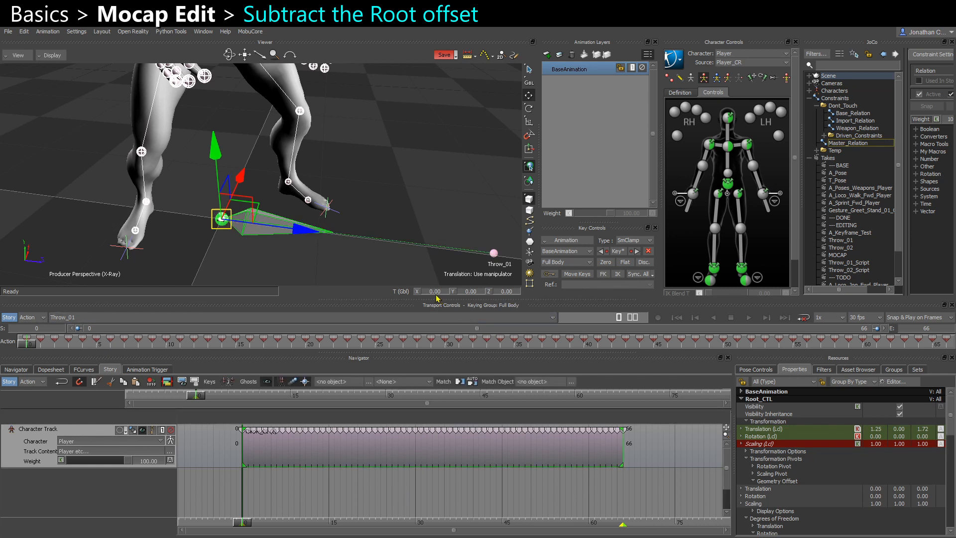
type("-1.25")
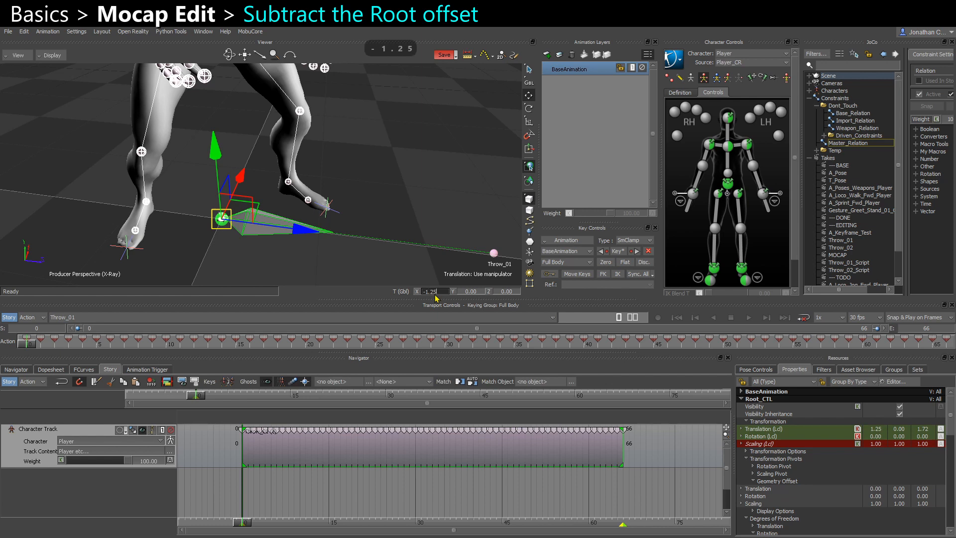
key("Return")
left_click(356, 486)
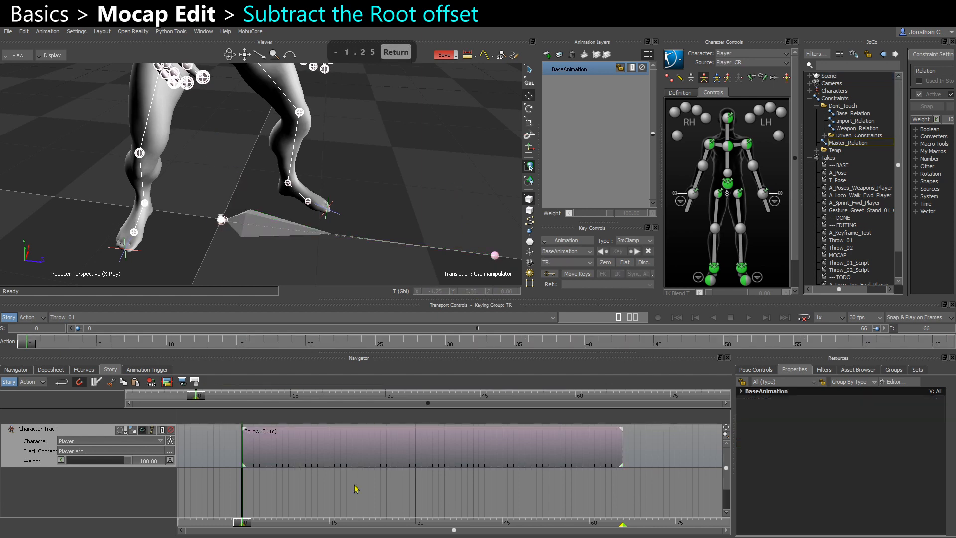
left_click(373, 450)
left_click(511, 292)
type("-1.72")
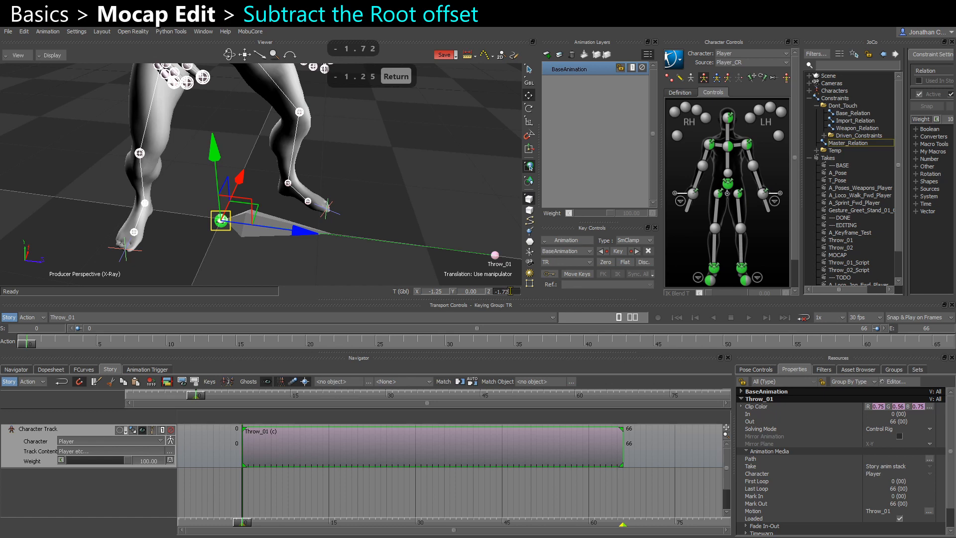
key("Return")
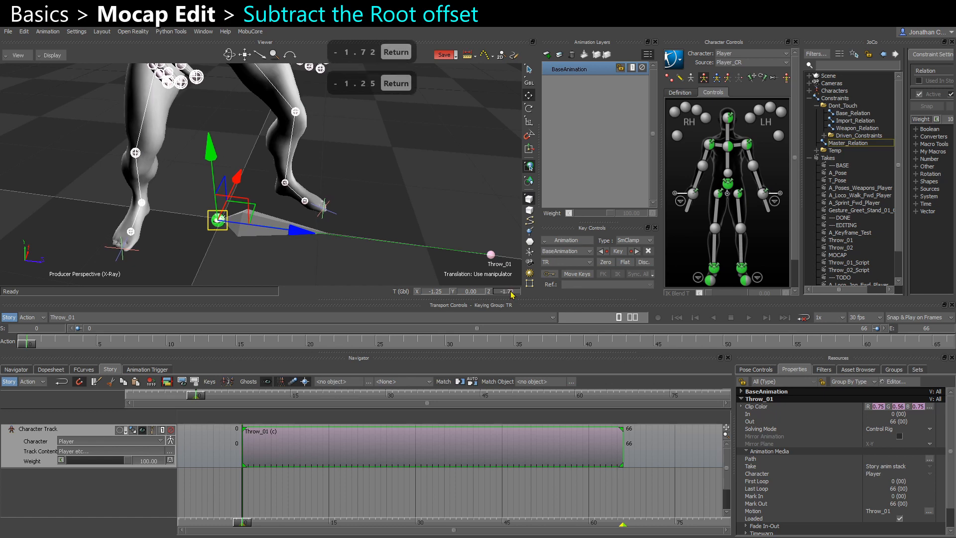
- Check Root_CTL's position, select the chest effector and turn Story mode off
left_click(267, 262)
left_click(285, 228)
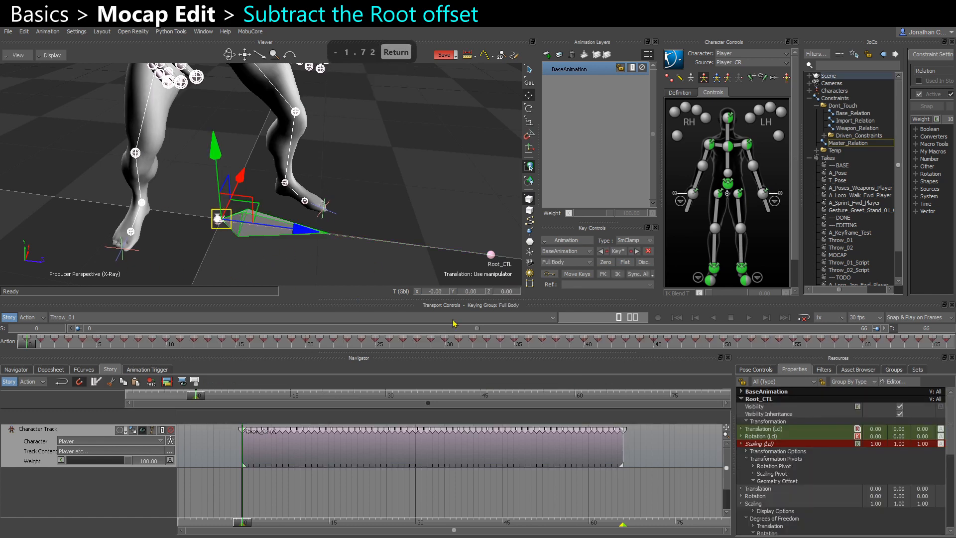
left_click(728, 145)
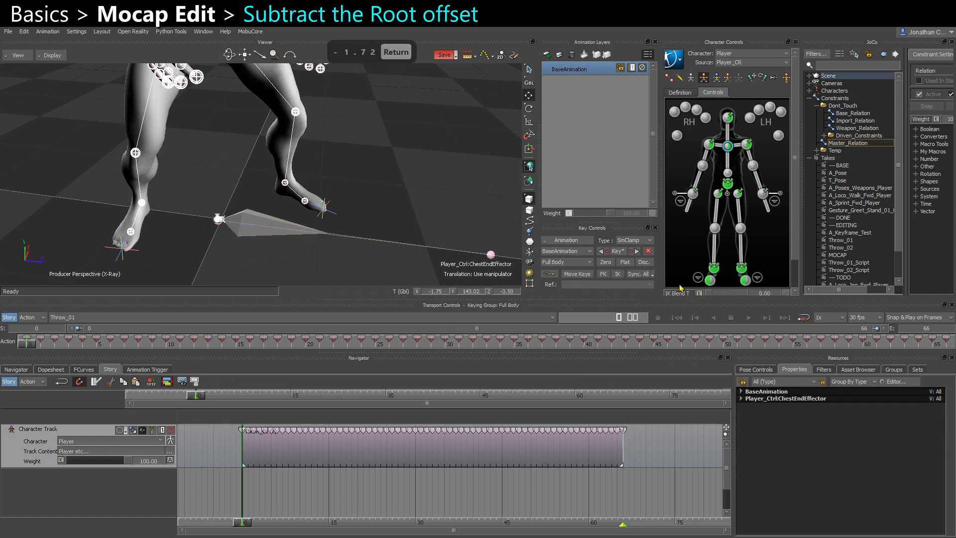
left_click(566, 240)
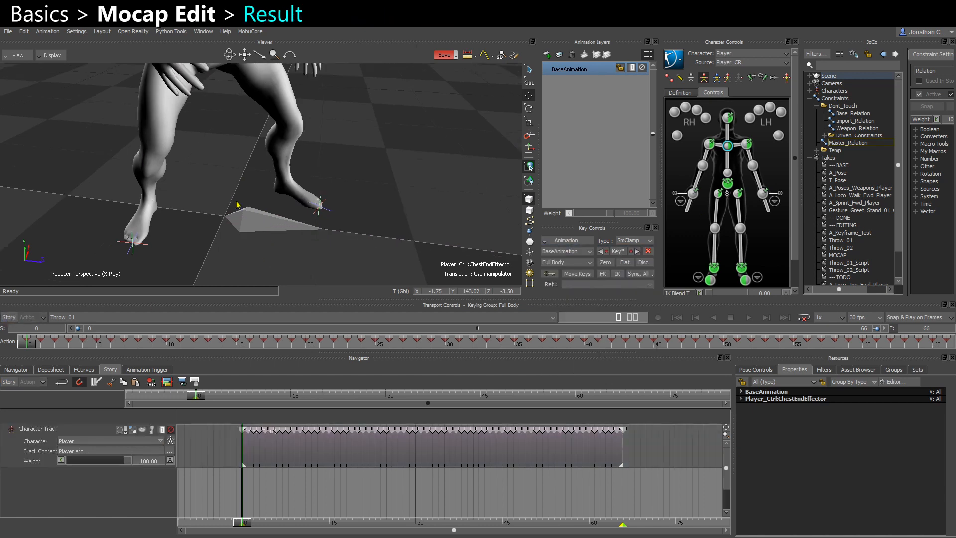
- Play the Throw_01 take through and examine the character's motion from several angles
scroll(244, 197, "down", 6)
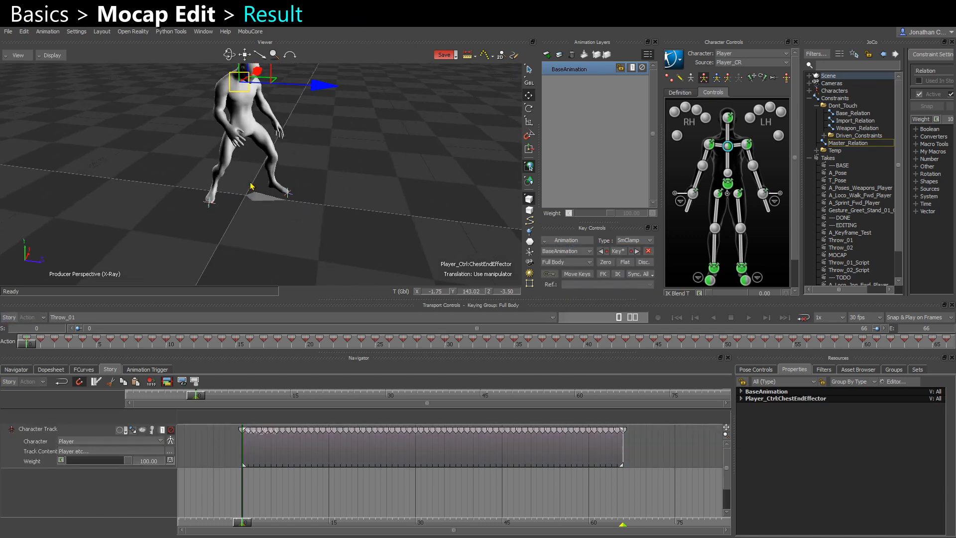
key("ctrl+space")
left_click(380, 183)
mouse_move(380, 183)
left_mouse_down("ctrl+shift")
mouse_move(398, 177)
mouse_move(387, 192)
left_mouse_up("ctrl+shift")
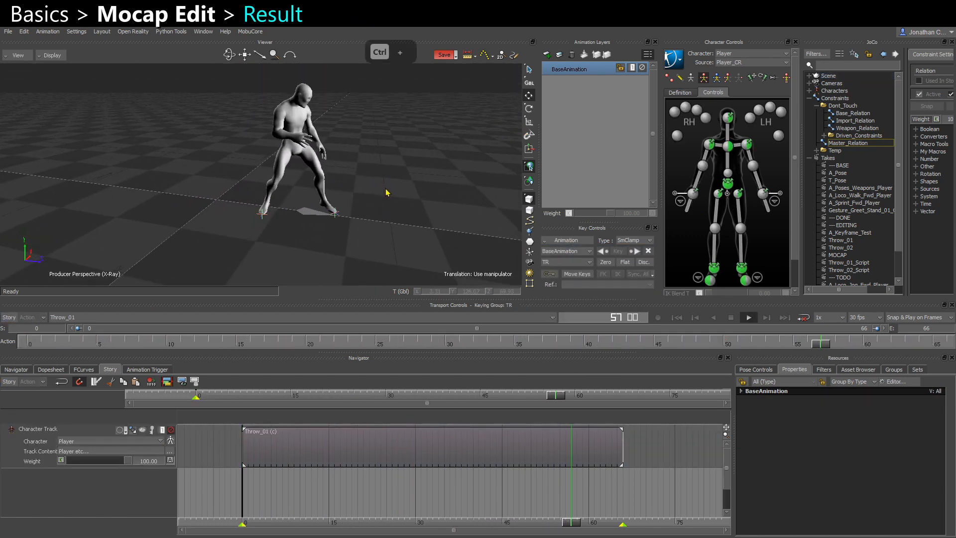
left_click_drag(327, 233, 430, 231, "ctrl+shift")
key("ctrl+space")
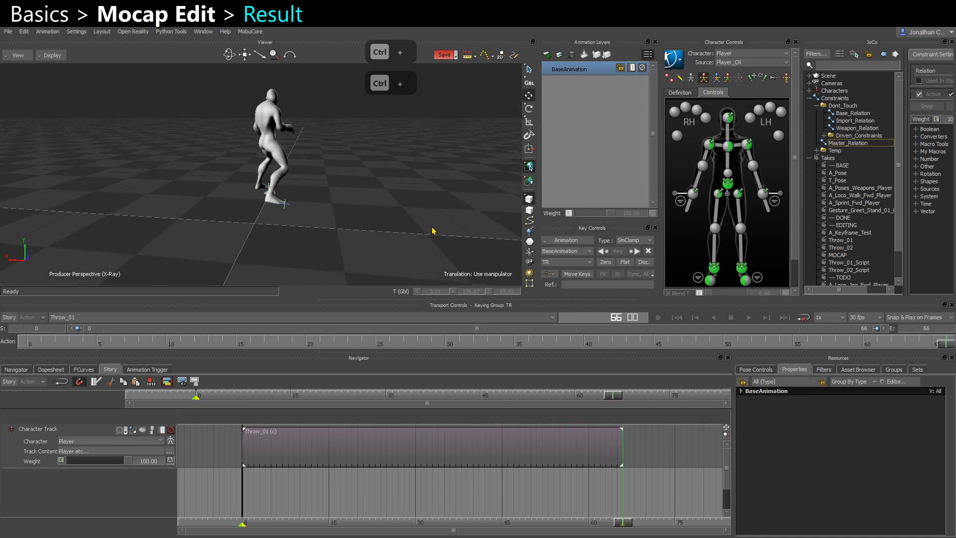
key("ctrl+space")
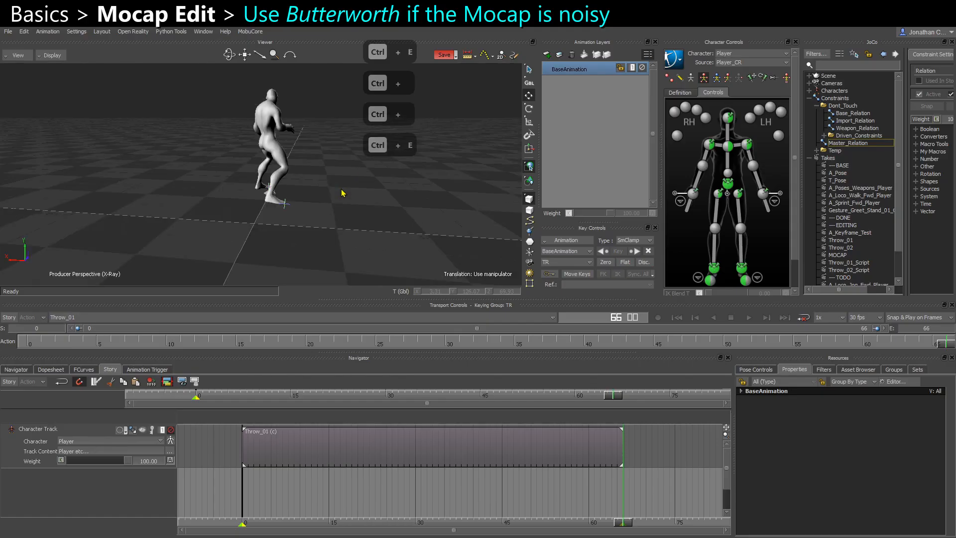
left_click_drag(356, 202, 260, 159, "ctrl+shift")
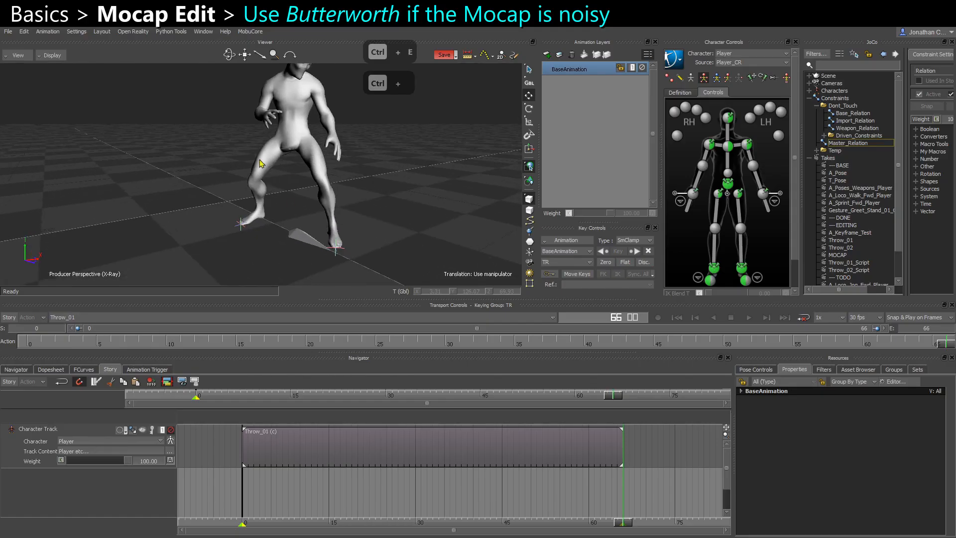
left_click_drag(257, 233, 216, 228, "ctrl+shift")
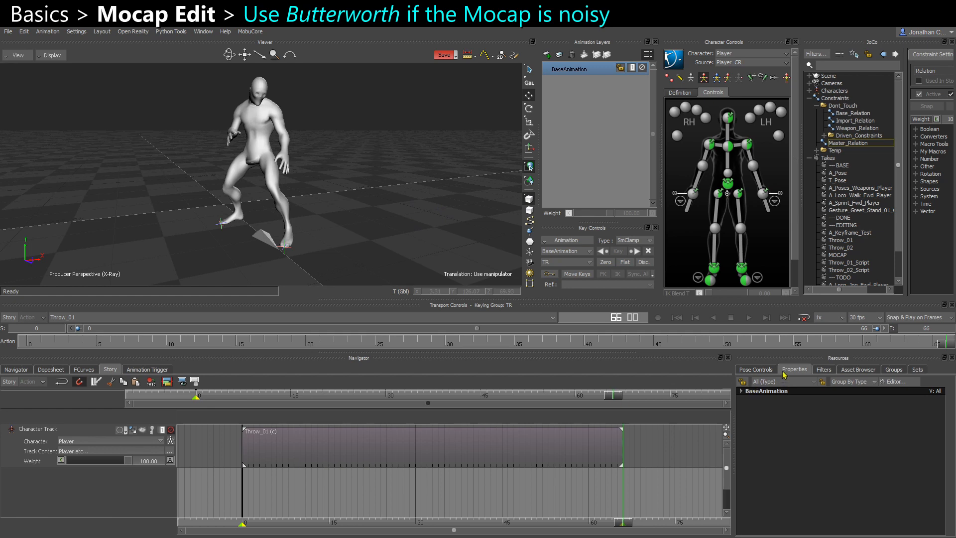
- Display the object groups and try selecting every control through the ALL_CTRLs group
left_click(715, 137)
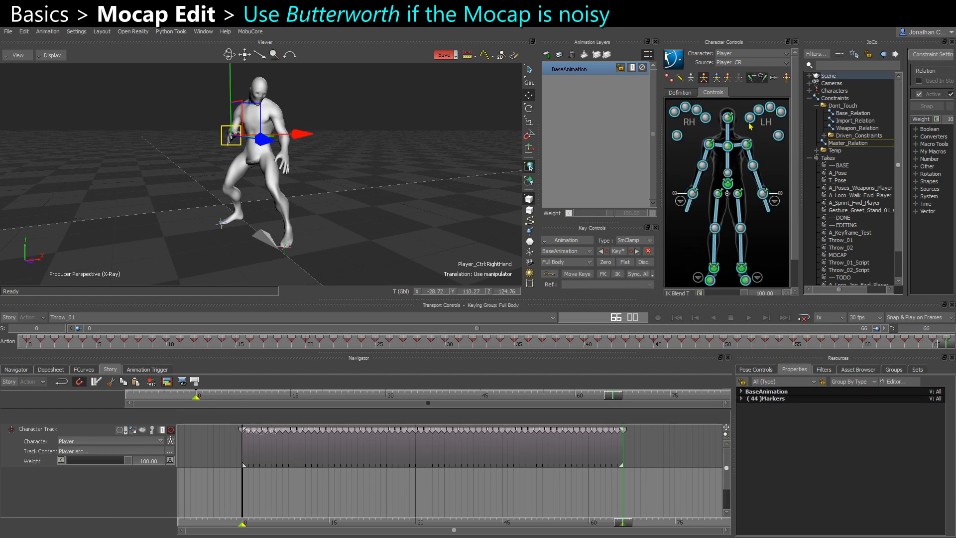
left_click(894, 370)
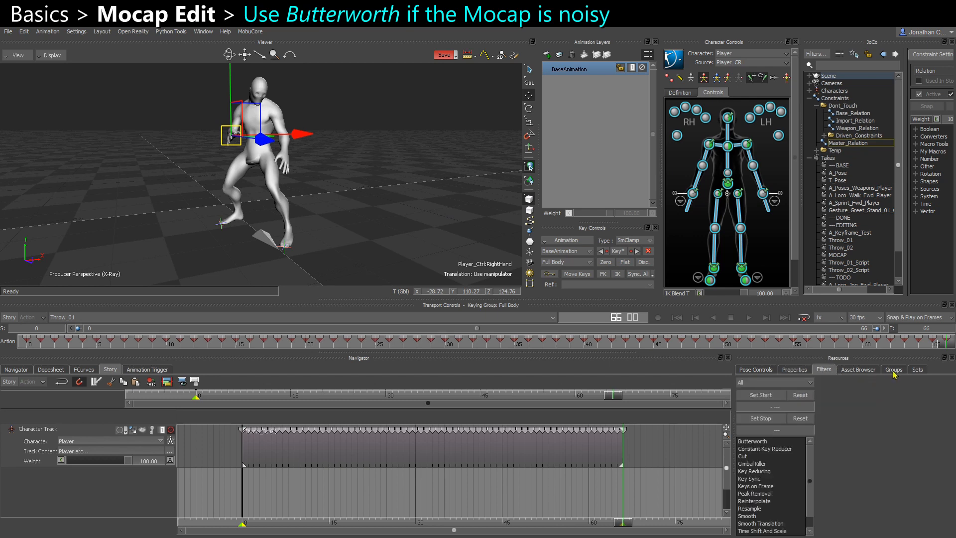
left_click(753, 415)
left_click(757, 435)
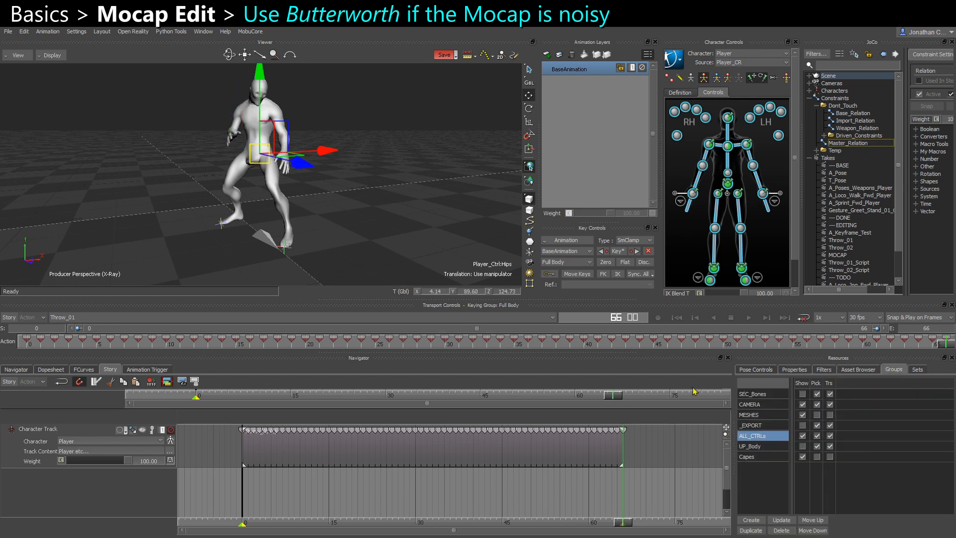
left_click(700, 226)
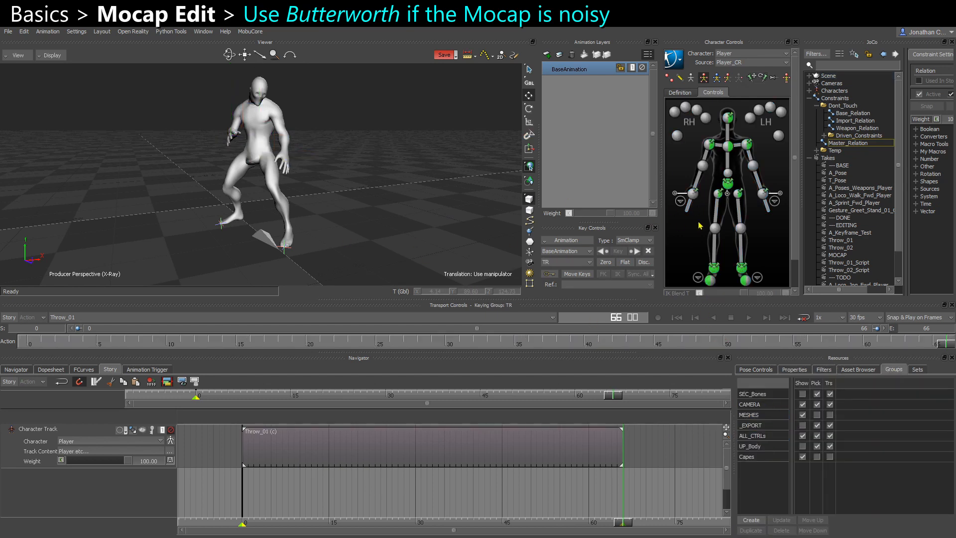
- Select the full-body controls and examine which hand and foot controls the selection includes
double_click(695, 238)
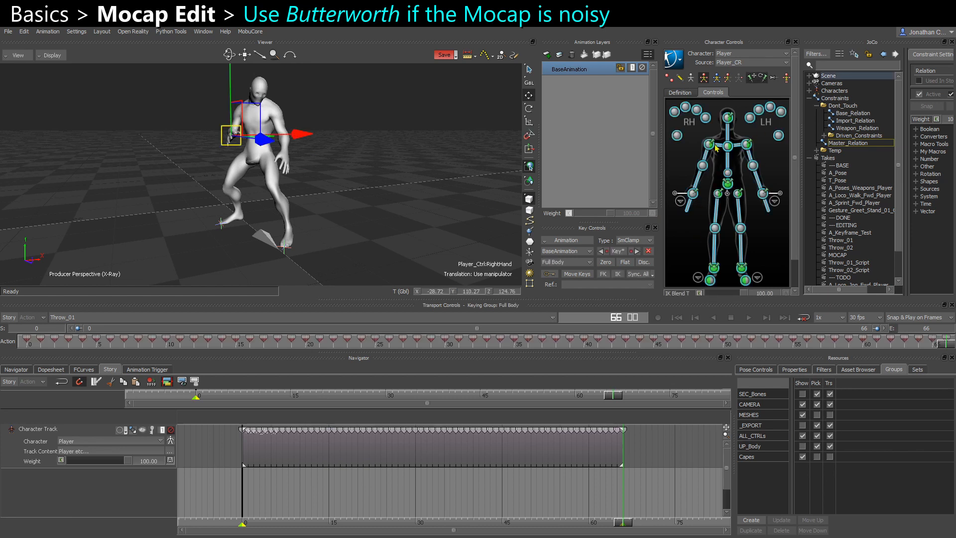
left_click(681, 202)
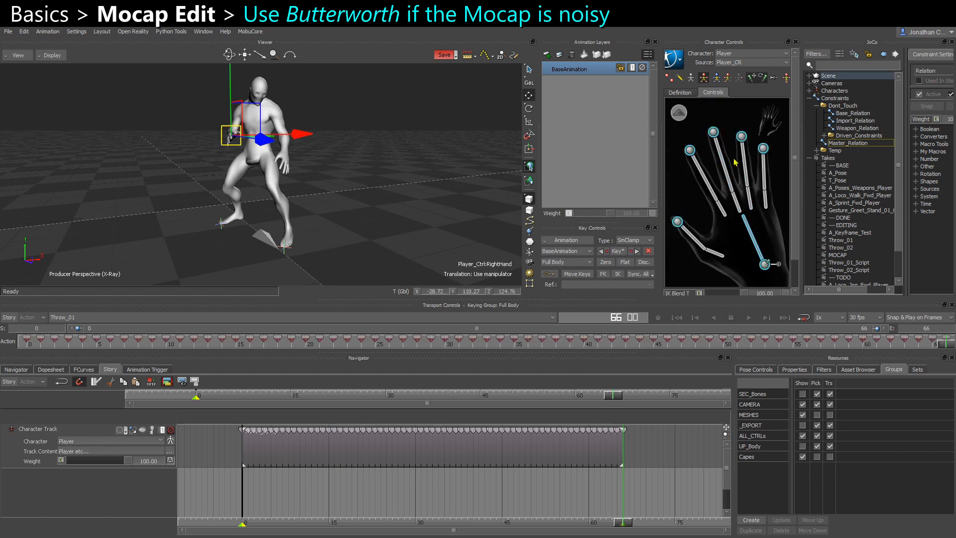
left_click(765, 130)
left_click(678, 113)
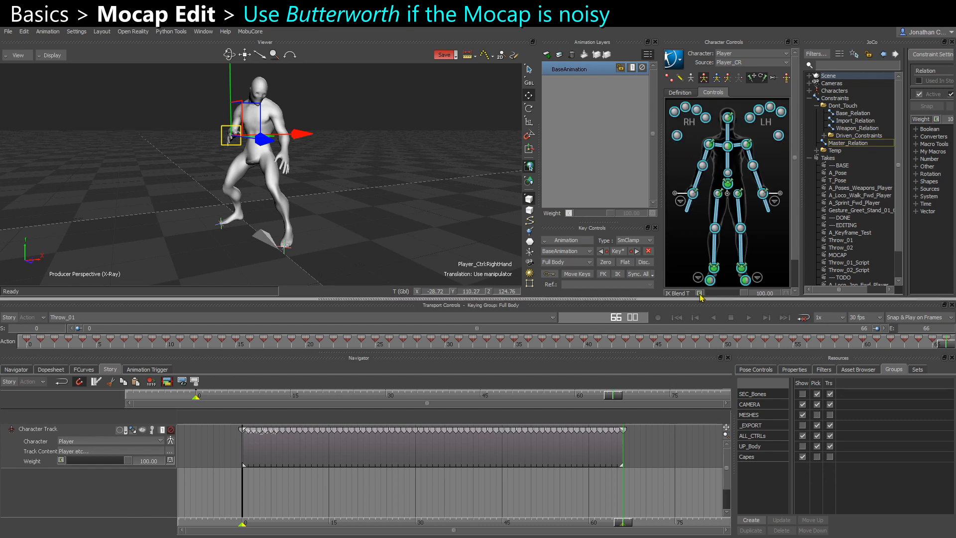
left_click(702, 282)
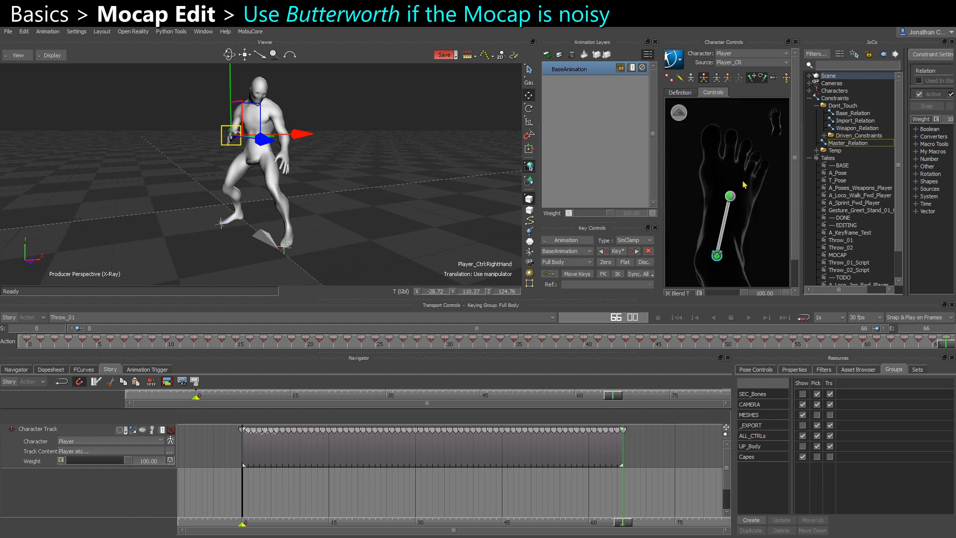
left_click(679, 113)
left_click(684, 225)
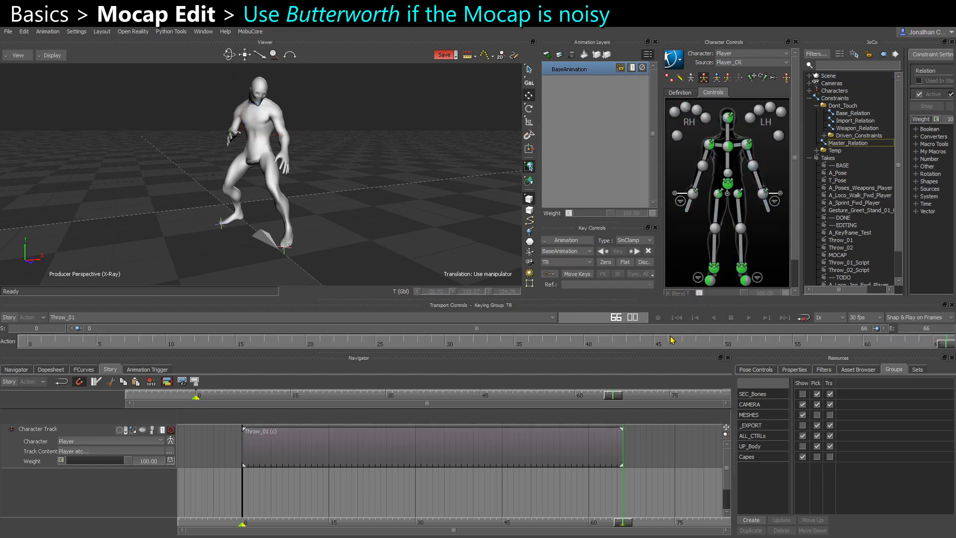
- Select all controls with the ALL_CTRLs group and release all effector pinning
left_click(760, 435)
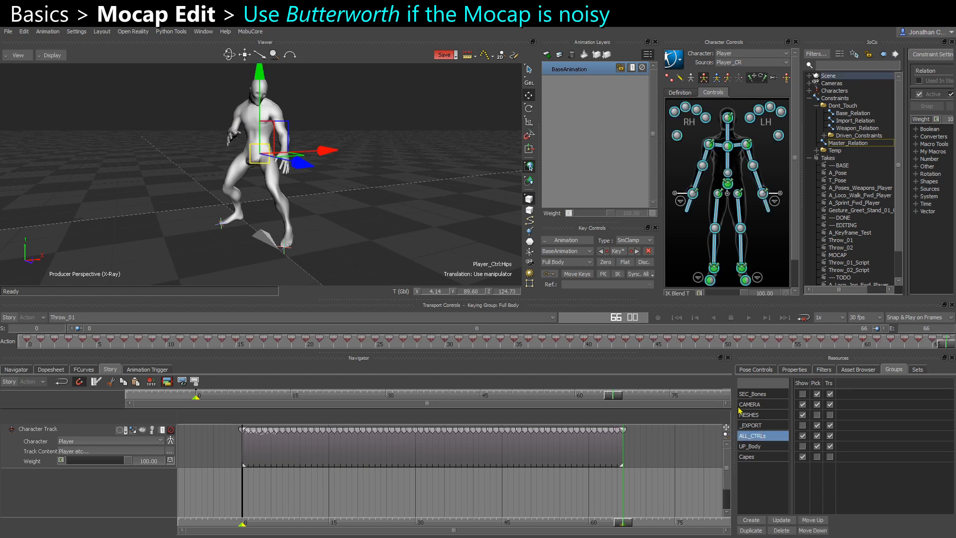
left_click(738, 77)
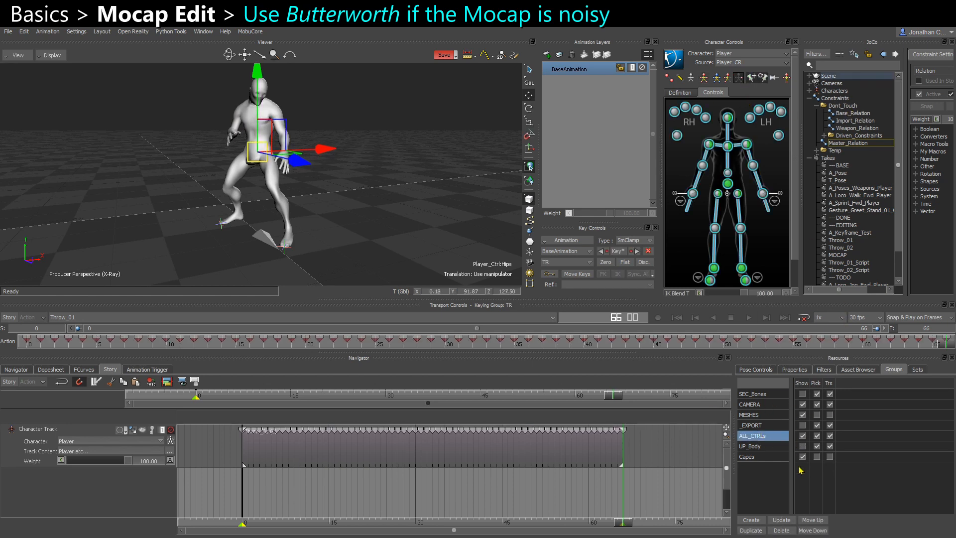
- Display the translation and rotation curves of all selected controls together and frame them in the FCurves editor
left_click(83, 369)
left_click(6, 416)
left_click(24, 431)
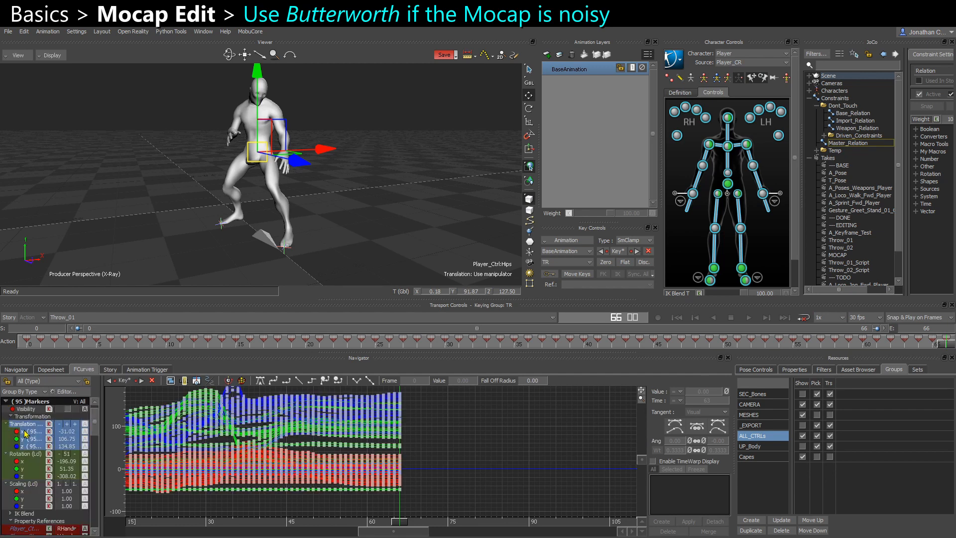
left_click(35, 455, "ctrl")
right_click_drag(536, 455, 471, 442, "alt")
key("f")
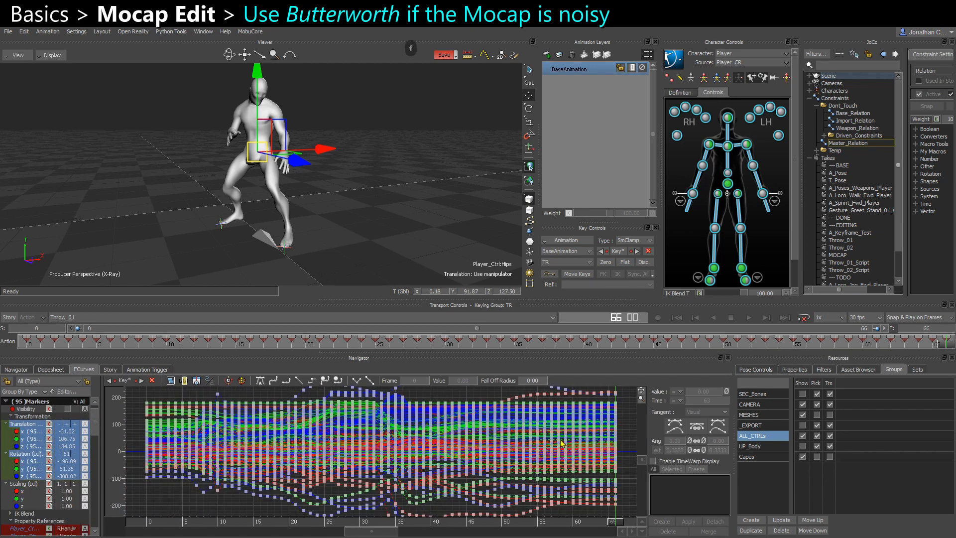
- Apply a Butterworth filter with a 7.00 Hz cut-off frequency to the translation and rotation curves of all selected controls, and clear the selection
right_click_drag(534, 427, 416, 379, "alt")
middle_click_drag(561, 425, 532, 429, "alt")
left_click(802, 371)
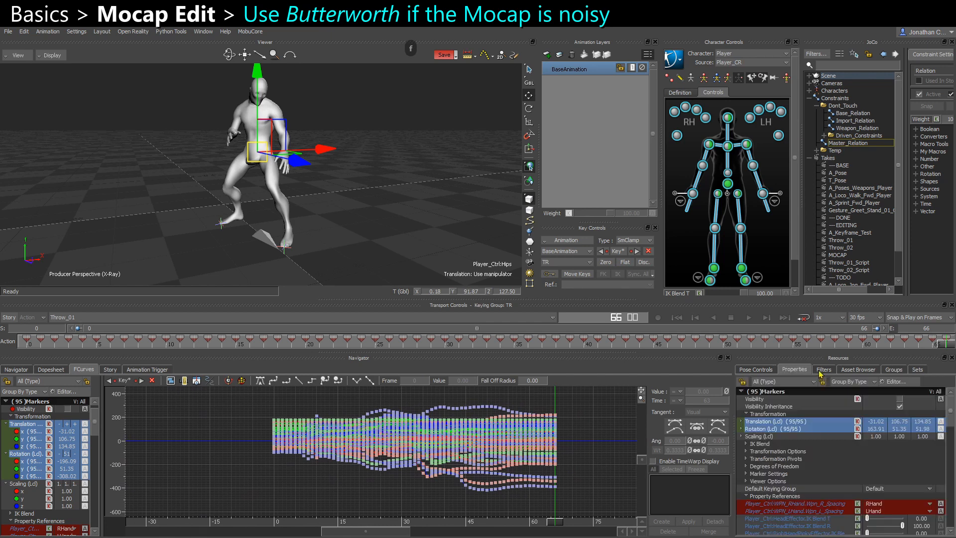
left_click(821, 372)
left_click(761, 443)
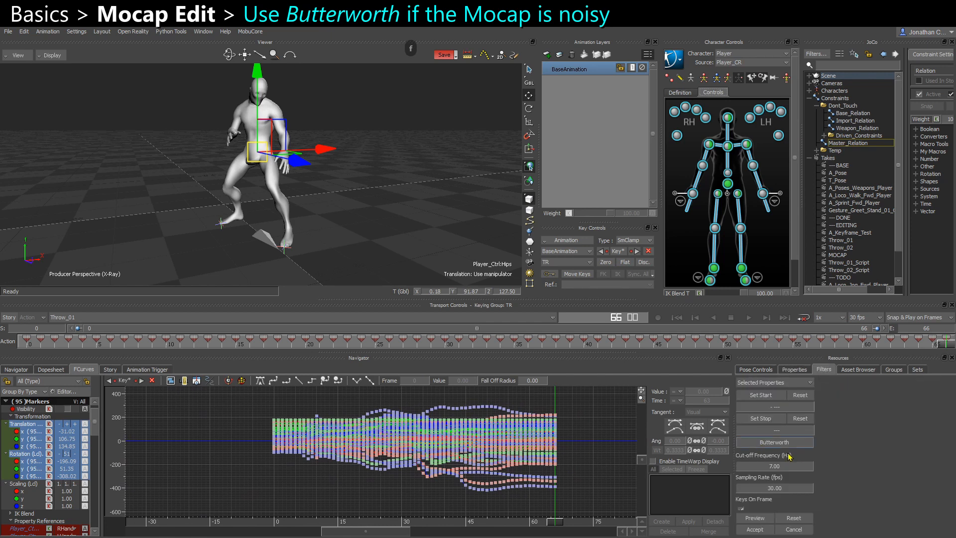
left_click(774, 517)
left_click(763, 530)
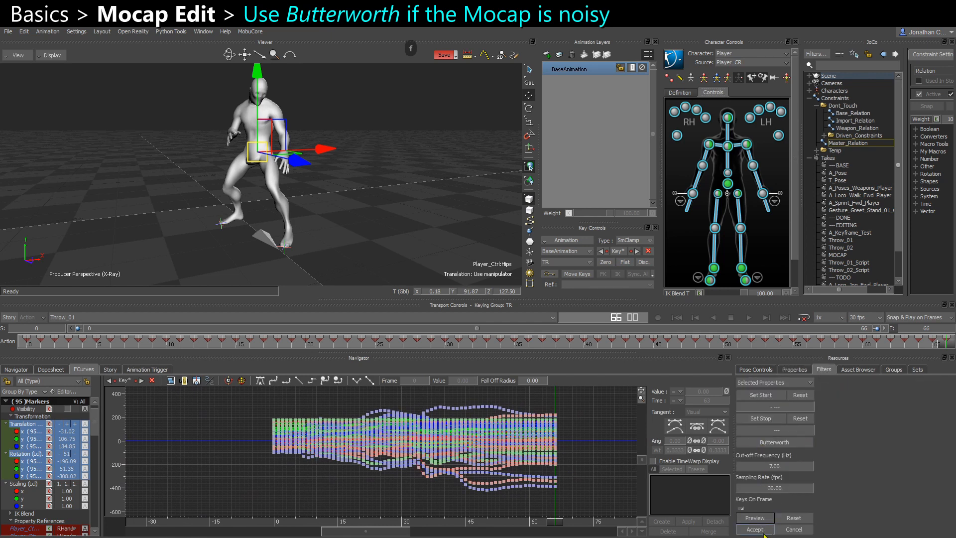
left_click(447, 250)
key("ctrl+space")
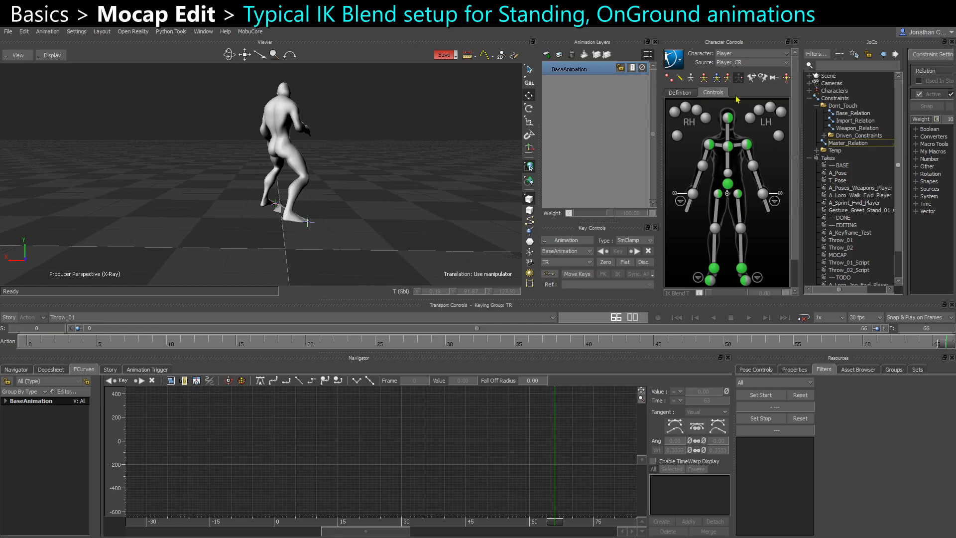
- Switch the character controls to Full Body mode and show the auxiliary effectors of both wrists
left_click(704, 77)
left_click(709, 146)
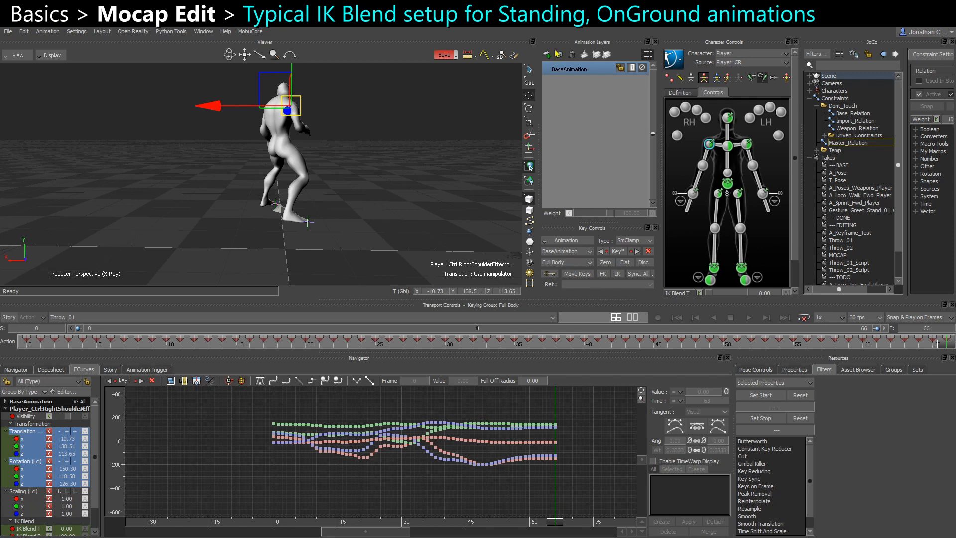
left_click(780, 194)
left_click(675, 192)
left_click(693, 194)
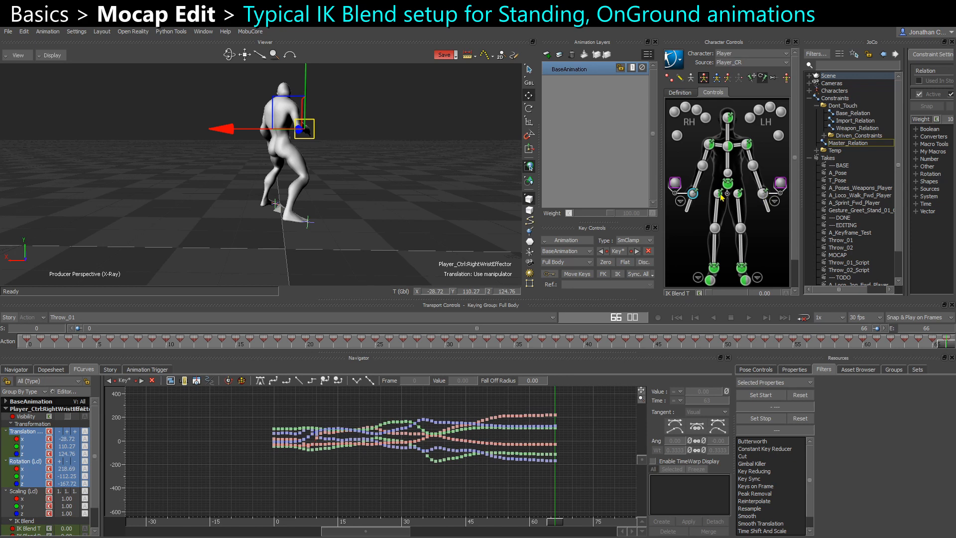
- Try rotating the two hip effectors to test their IK rotation blend, and undo the test
left_click(718, 193)
left_click(738, 194, "shift")
scroll(800, 255, "down", 2)
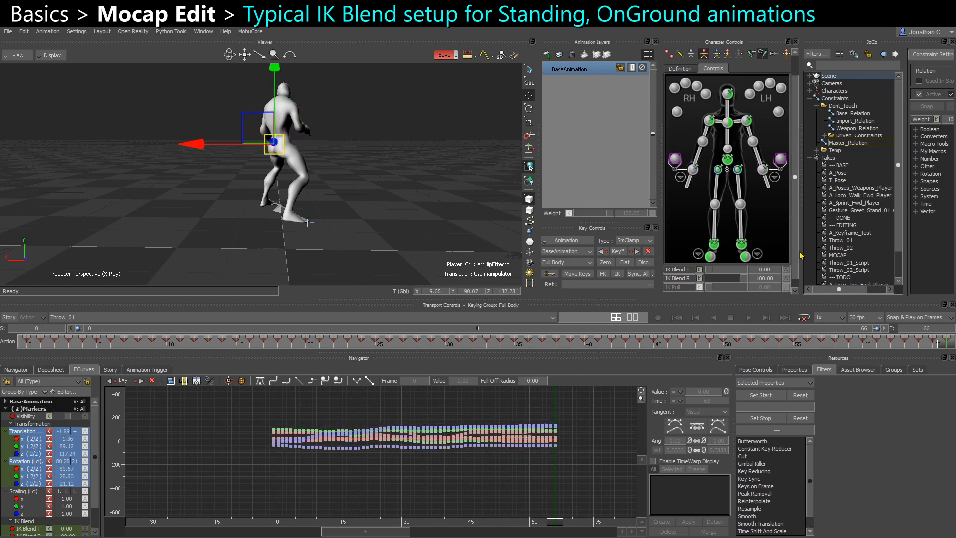
left_click_drag(725, 179, 317, 203, "ctrl+shift")
key("e")
key("ctrl+z")
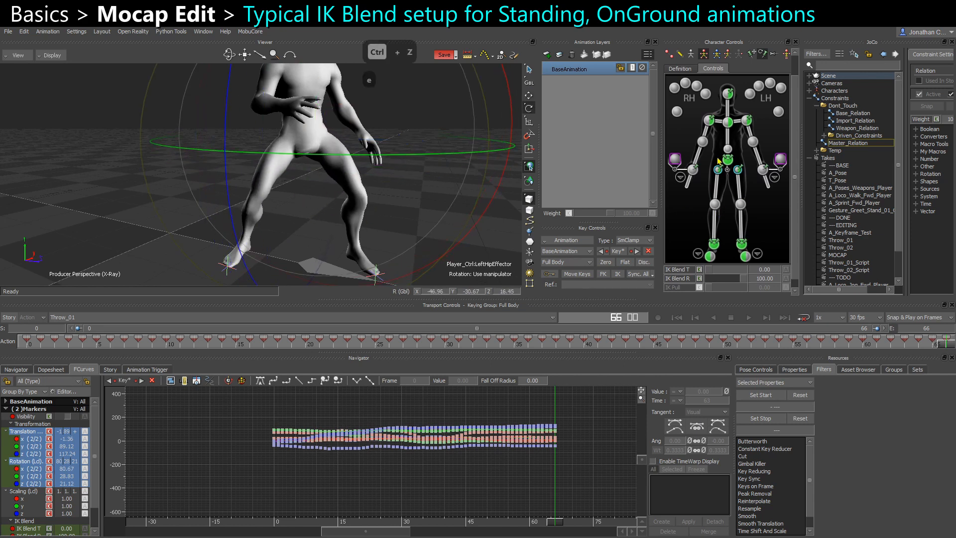
- Try rotating the two shoulder effectors to test their IK rotation blend, and undo the test
left_click(709, 122)
left_click(746, 121, "shift")
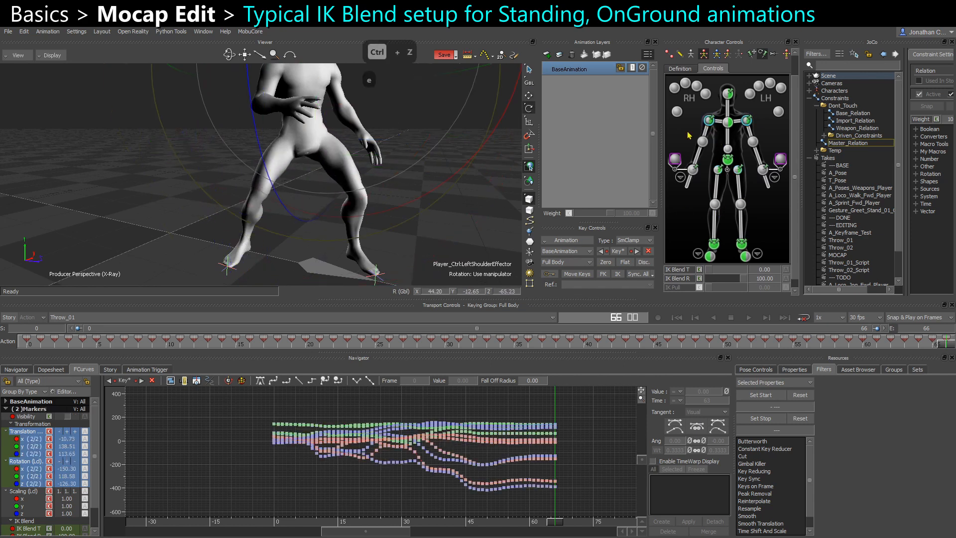
left_click_drag(294, 141, 380, 174, "ctrl+shift")
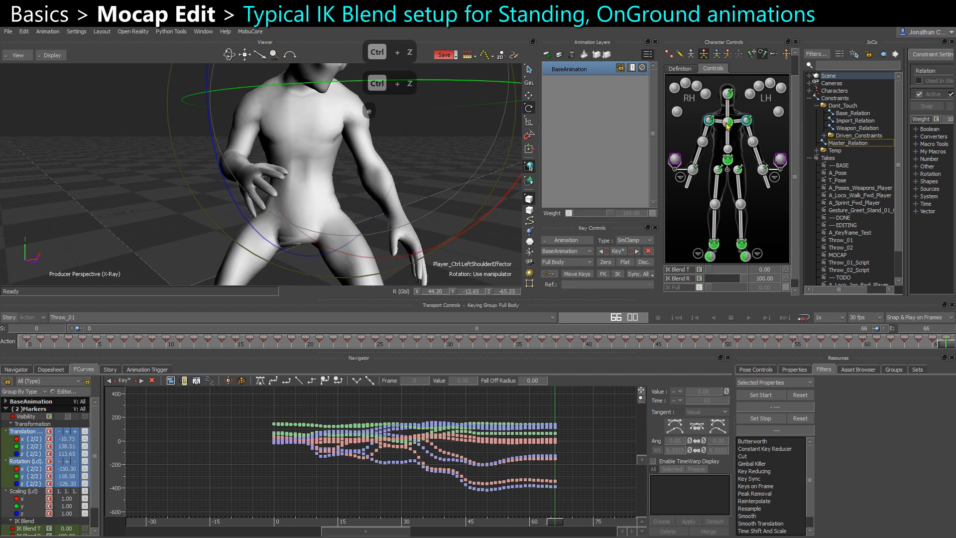
key("ctrl+z")
key("ctrl+z")
- Check the IK blend settings of the head effector and of both shoulder effectors
left_click(728, 93)
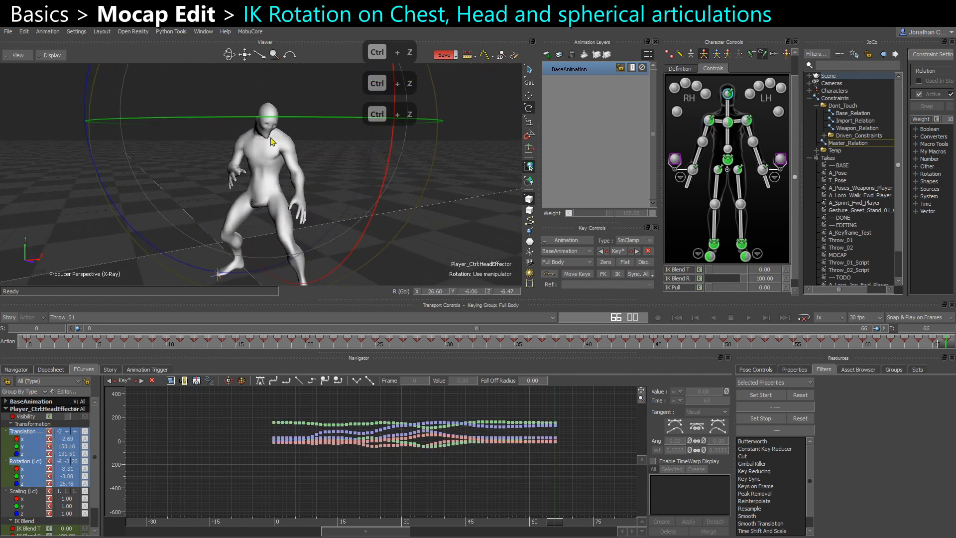
scroll(290, 189, "up", 2)
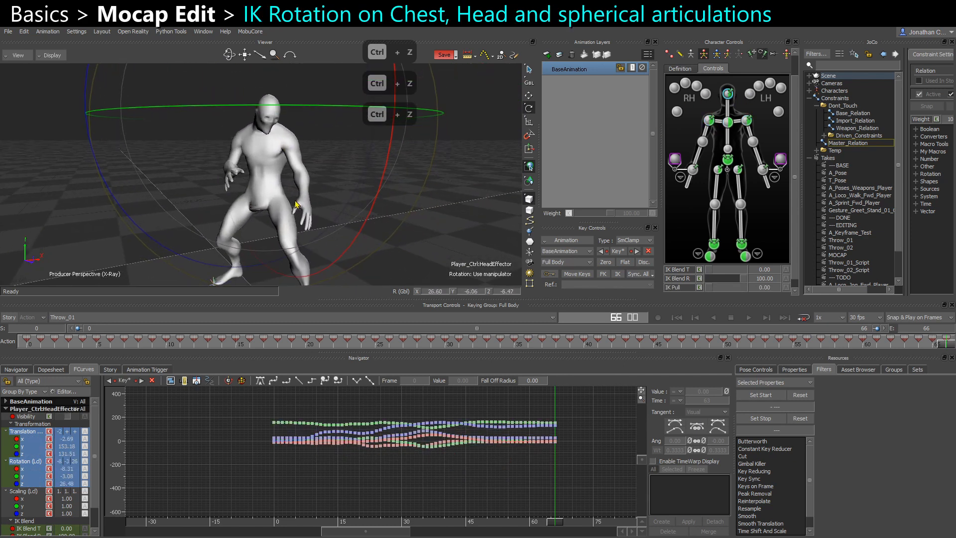
left_click(709, 121)
left_click(746, 120, "shift")
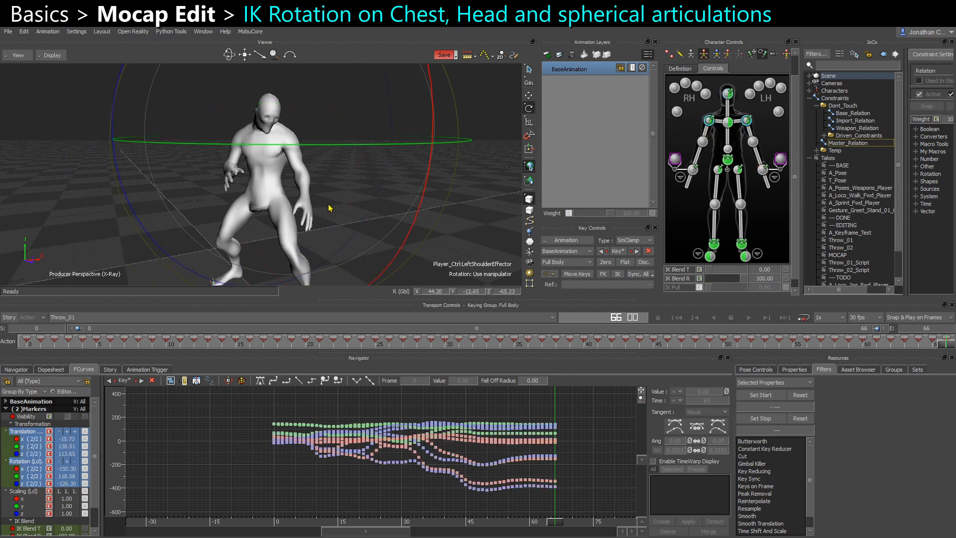
left_click(396, 219)
- Set IK Blend R to 100 on the right and left wrist effectors, leaving IK Blend T at 0
left_click(693, 170)
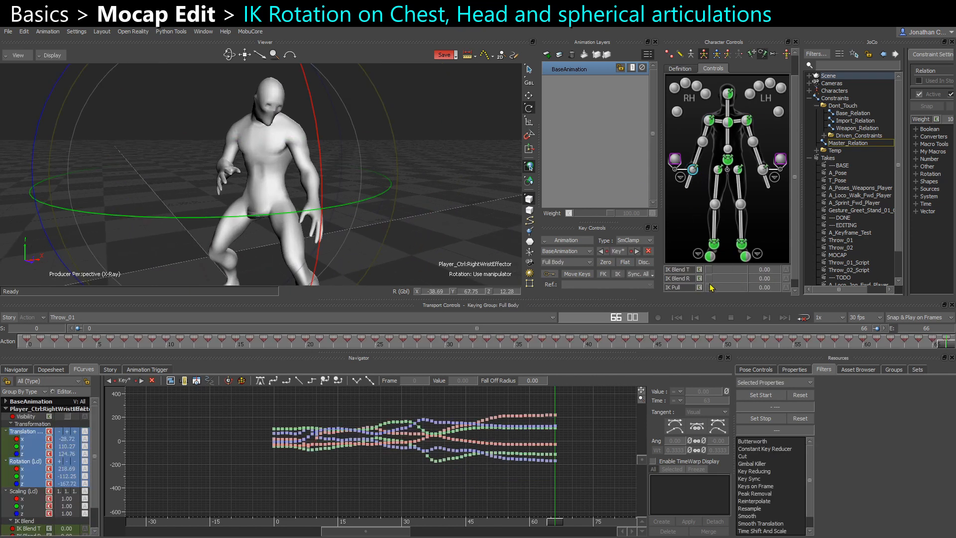
left_click(718, 269)
left_click_drag(717, 282, 676, 198)
left_click(762, 170)
left_click(722, 272)
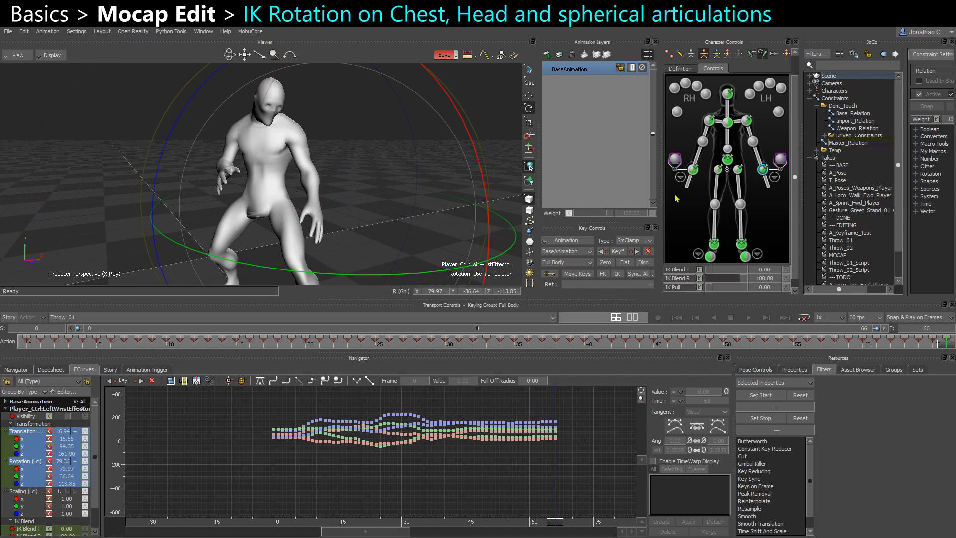
left_click(692, 169)
left_click_drag(717, 279, 733, 280)
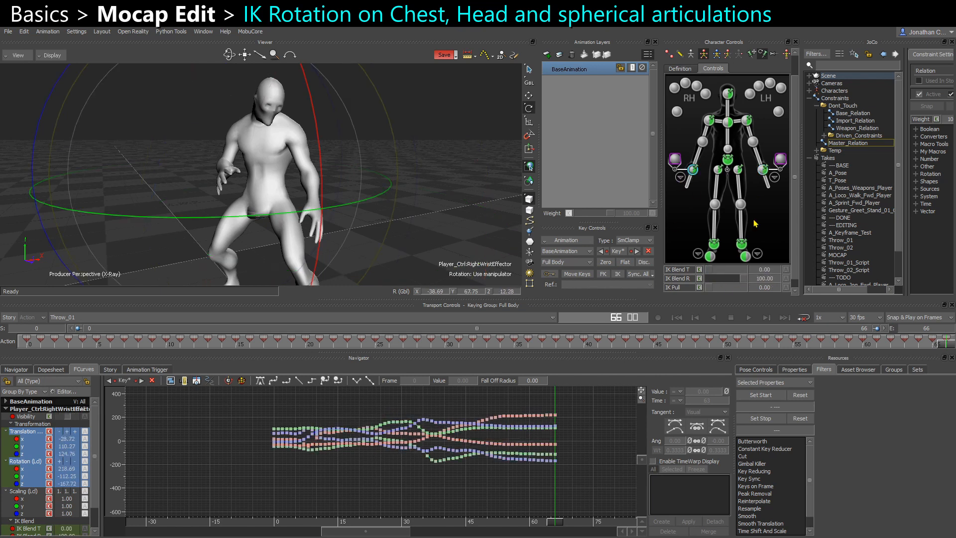
left_click(491, 208)
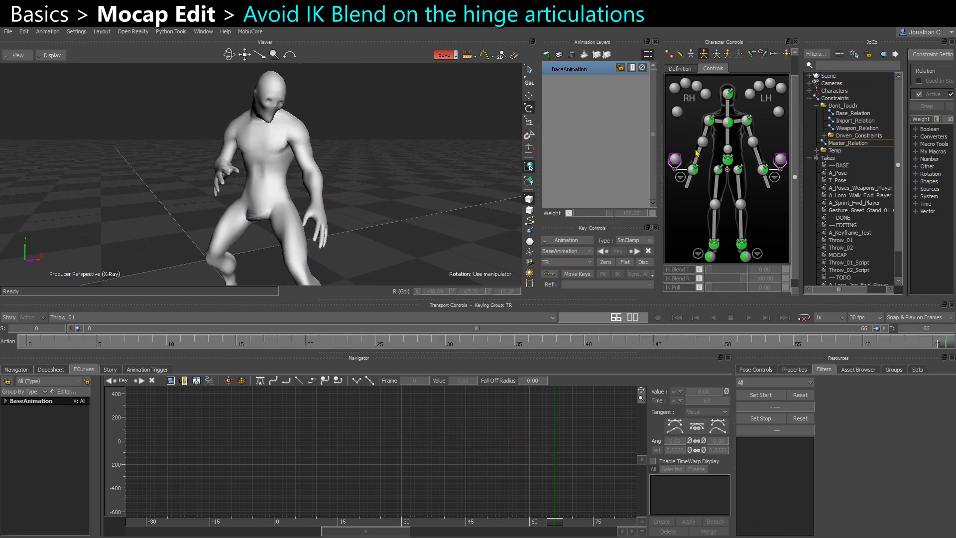
- Try raising IK Blend R on both elbow and both knee effectors together, and undo the change
left_click(702, 142)
left_click(753, 143, "shift")
left_click(716, 203, "shift")
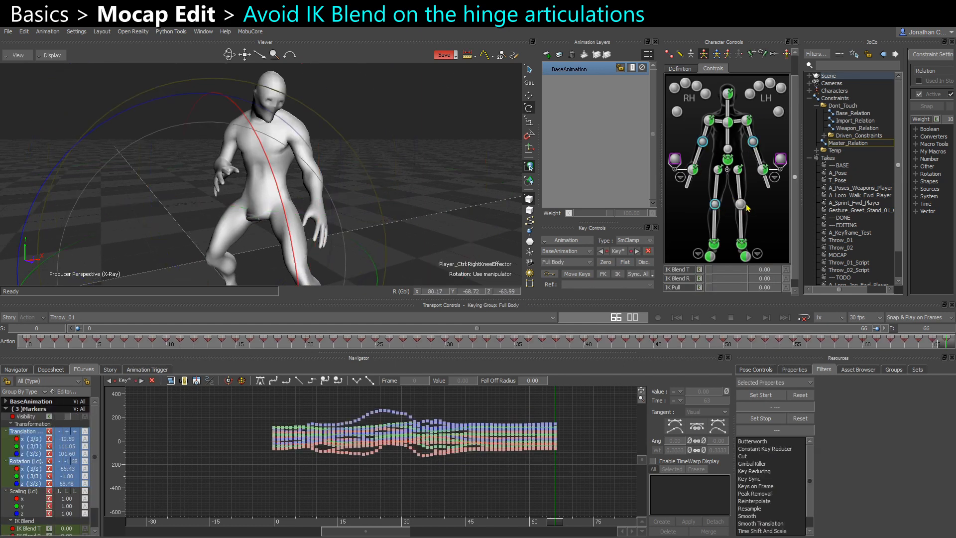
left_click(740, 205, "shift")
left_click_drag(728, 279, 788, 282)
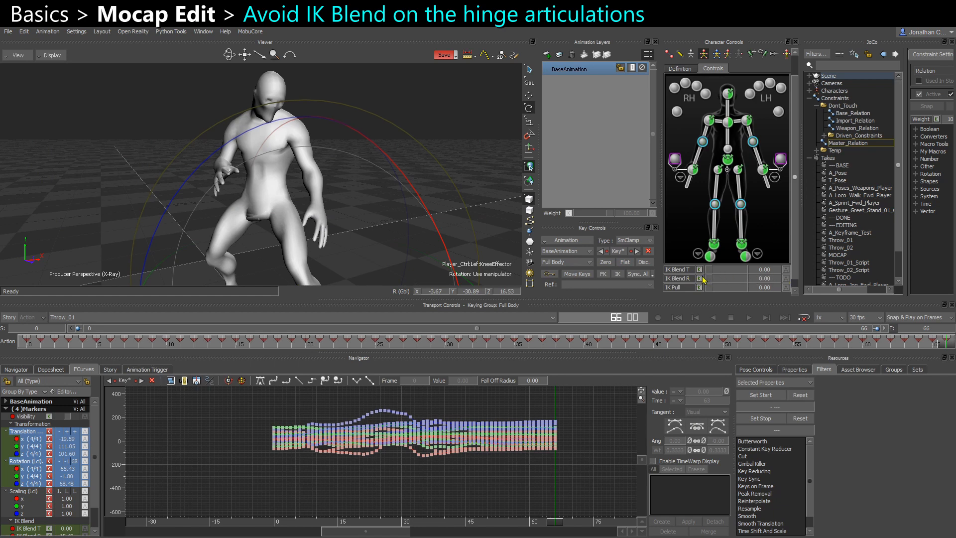
left_click_drag(342, 191, 470, 200, "ctrl+shift")
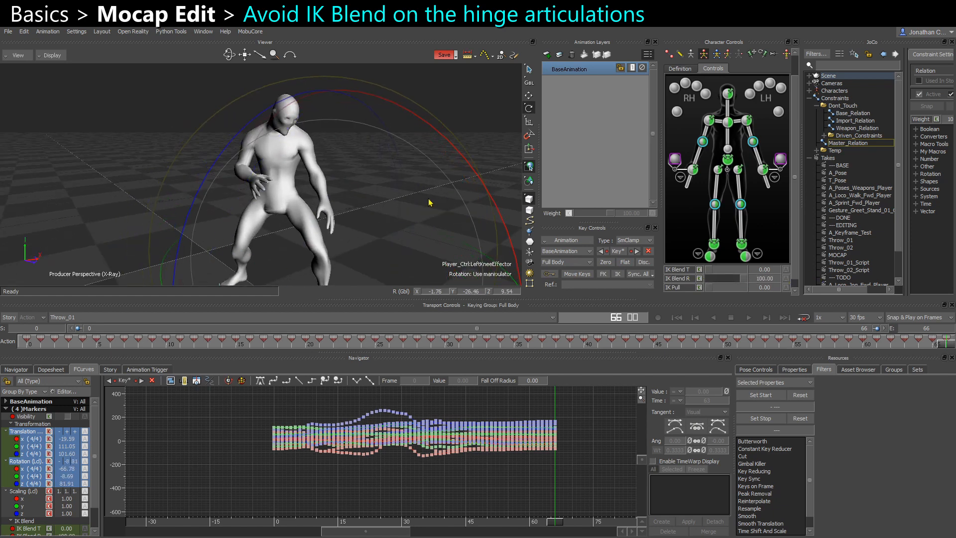
key("ctrl+z")
key("ctrl+z")
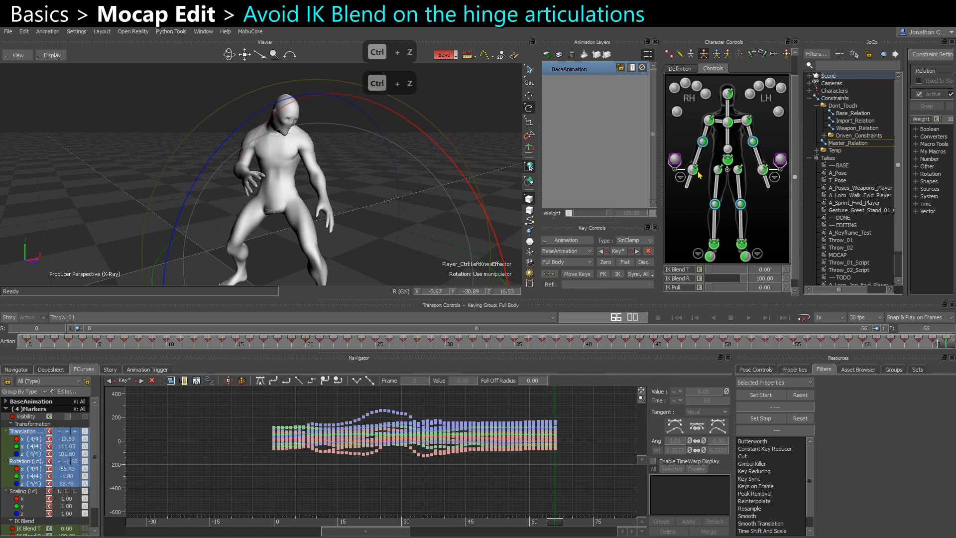
- Reselect the elbow and knee effectors and check their IK blend settings
left_click(741, 202)
key("alt+w")
left_click(741, 203, "shift")
left_click(752, 142, "shift")
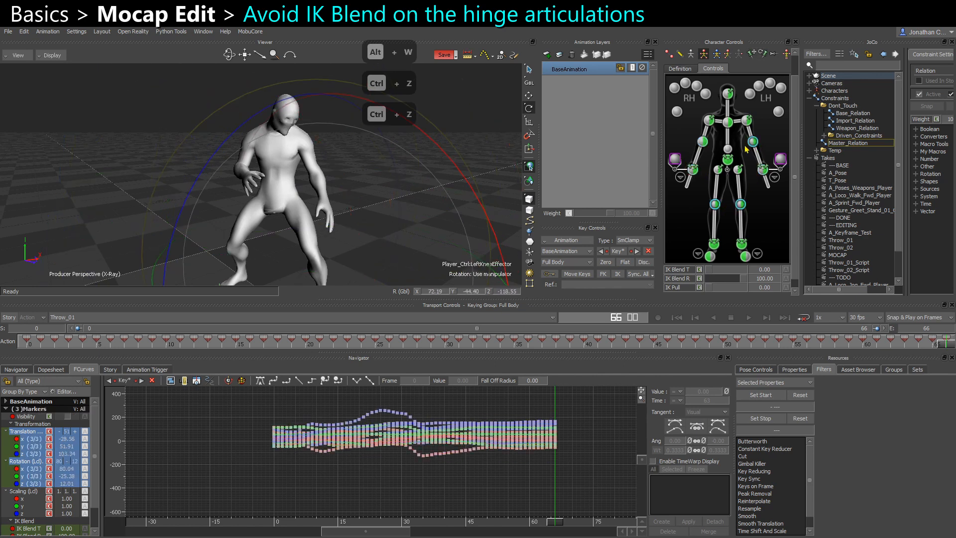
left_click(702, 142, "shift")
left_click_drag(399, 164, 271, 175)
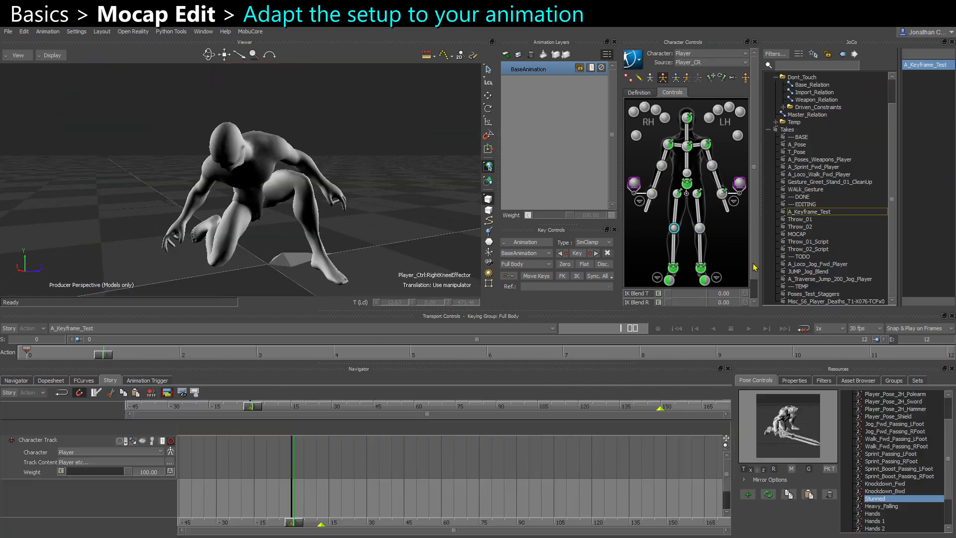
- Raise the right knee effector's IK Blend T to about 91.55 for the kneeling pose in A_Keyframe_Test
left_click_drag(374, 222, 308, 209, "ctrl+shift")
left_click_drag(260, 262, 283, 246, "ctrl+shift")
left_click_drag(682, 271, 690, 275)
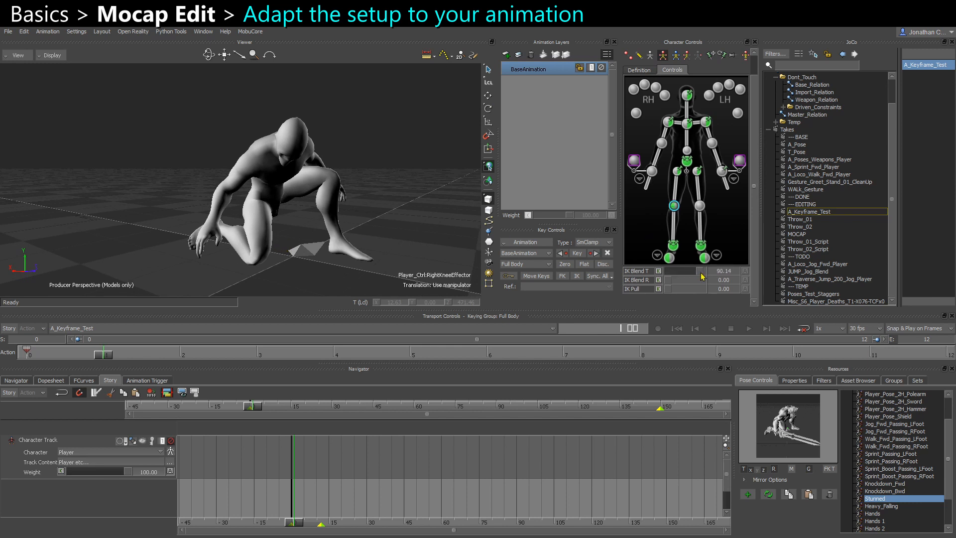
mouse_move(259, 215)
left_mouse_down("ctrl+shift")
mouse_move(285, 199)
mouse_move(311, 244)
mouse_move(280, 242)
mouse_move(265, 206)
mouse_move(265, 217)
left_mouse_up("ctrl+shift")
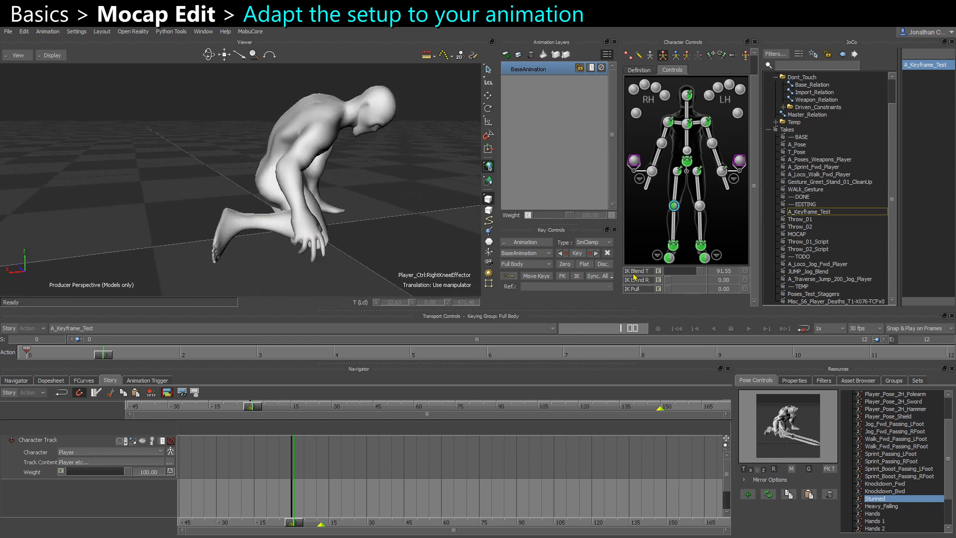
- Lower the right ankle effector's IK Blend T to about 36.62 and check the right foot effector's blend
left_click(673, 246)
left_click_drag(699, 276, 685, 275)
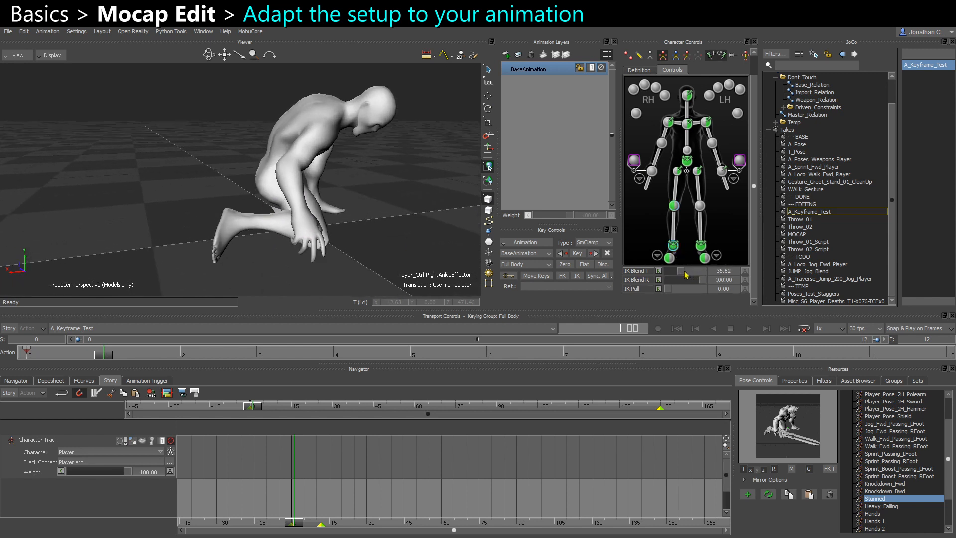
left_click(670, 257)
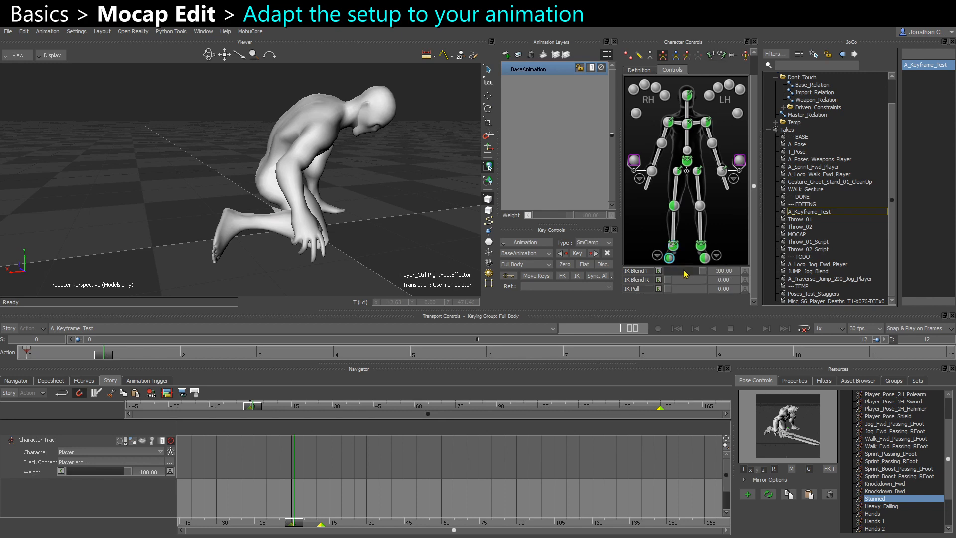
left_click_drag(265, 208, 150, 207)
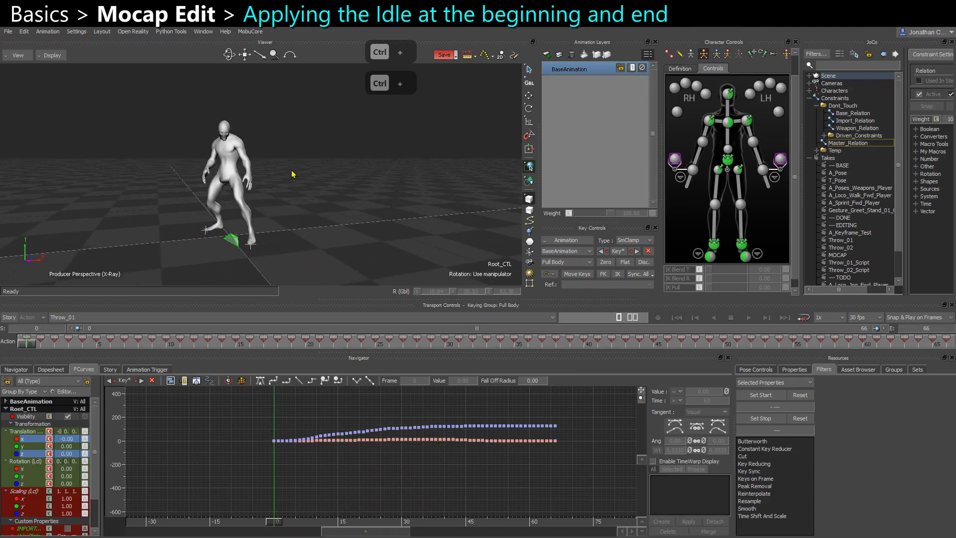
- Try the Player_Pose_NoWeapon pose on the character at frame 0 of Throw_01, and discard it by refreshing the frame
right_click_drag(292, 171, 310, 199, "alt")
middle_click_drag(310, 199, 355, 199, "alt")
scroll(355, 197, "up", 2)
left_click_drag(356, 205, 338, 200, "alt")
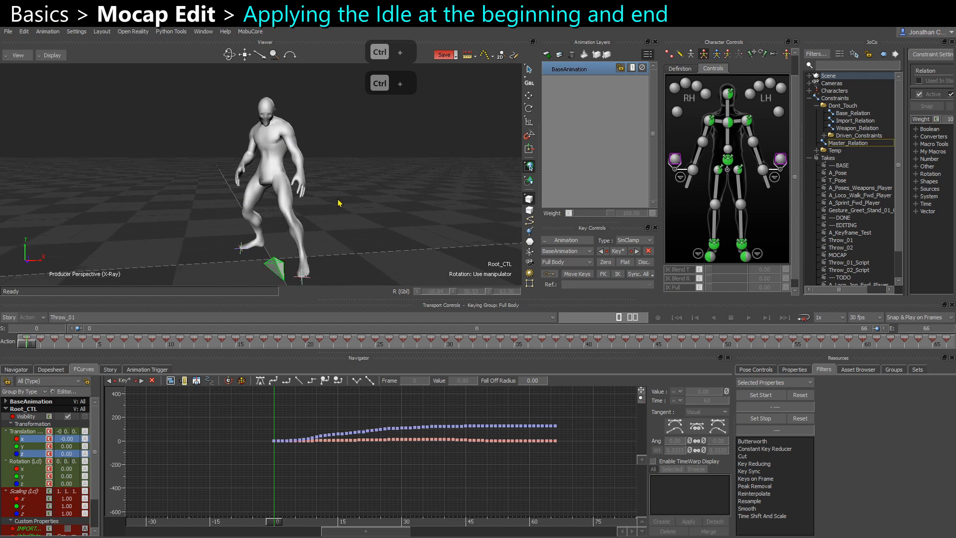
left_click(757, 369)
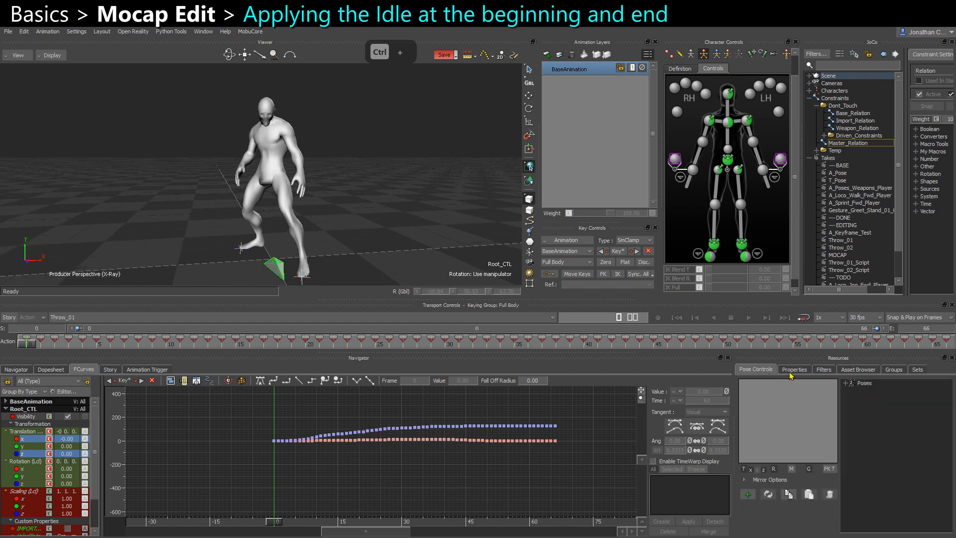
left_click(844, 383)
double_click(888, 399)
left_click_drag(346, 228, 338, 228, "alt")
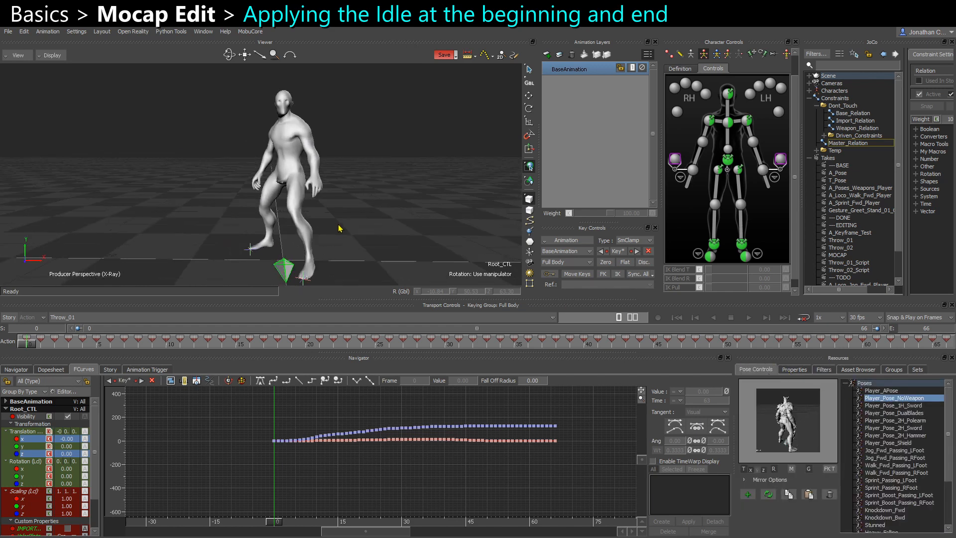
scroll(339, 228, "down", 2)
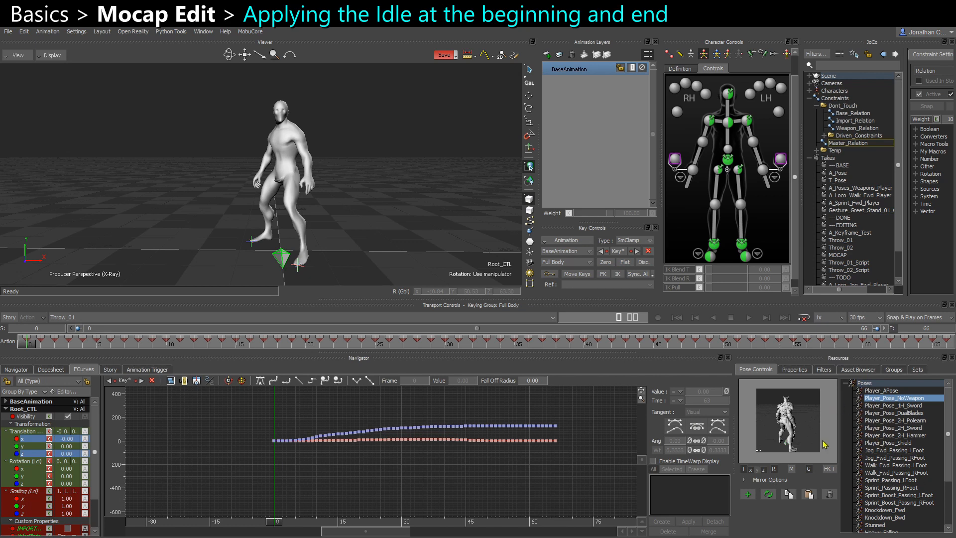
left_click_drag(253, 244, 285, 246, "alt")
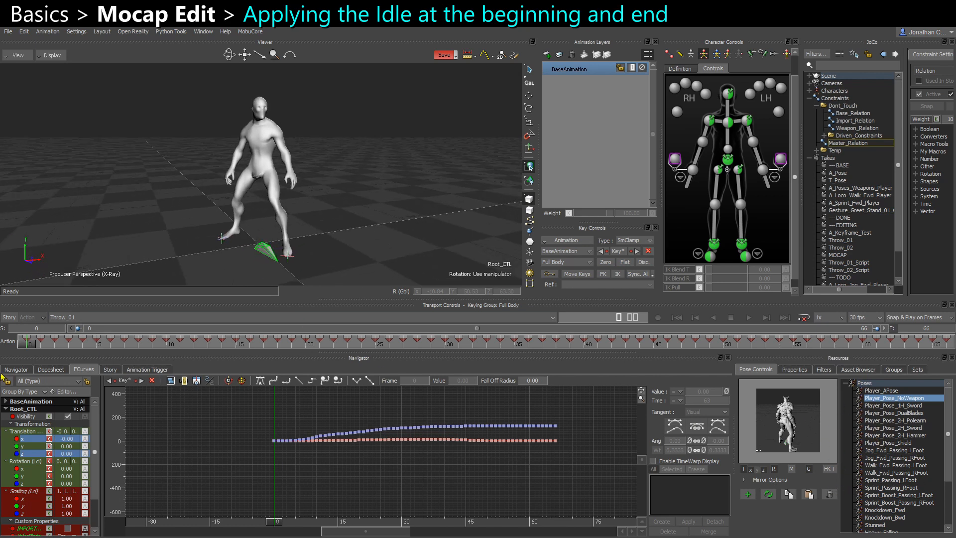
left_click(31, 344)
- Add a new animation layer above the base animation and apply the Player_Pose_NoWeapon pose at frame 0
left_click(547, 54)
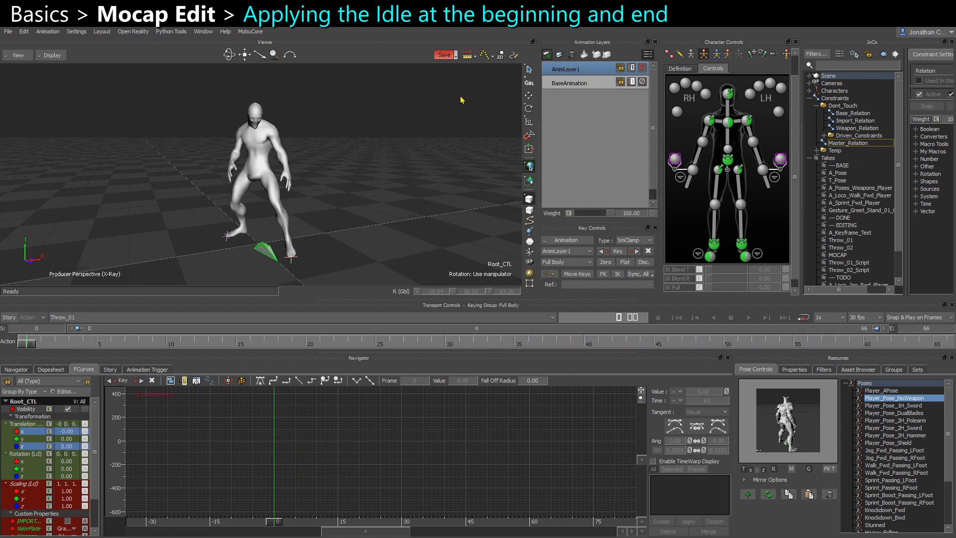
mouse_move(363, 160)
left_mouse_down("alt")
mouse_move(379, 170)
mouse_move(380, 249)
mouse_move(341, 212)
mouse_move(331, 229)
mouse_move(279, 167)
left_mouse_up("alt")
key("w")
mouse_move(381, 191)
left_mouse_down("alt")
mouse_move(334, 179)
mouse_move(373, 172)
left_mouse_up("alt")
scroll(373, 172, "down", 1)
double_click(877, 398)
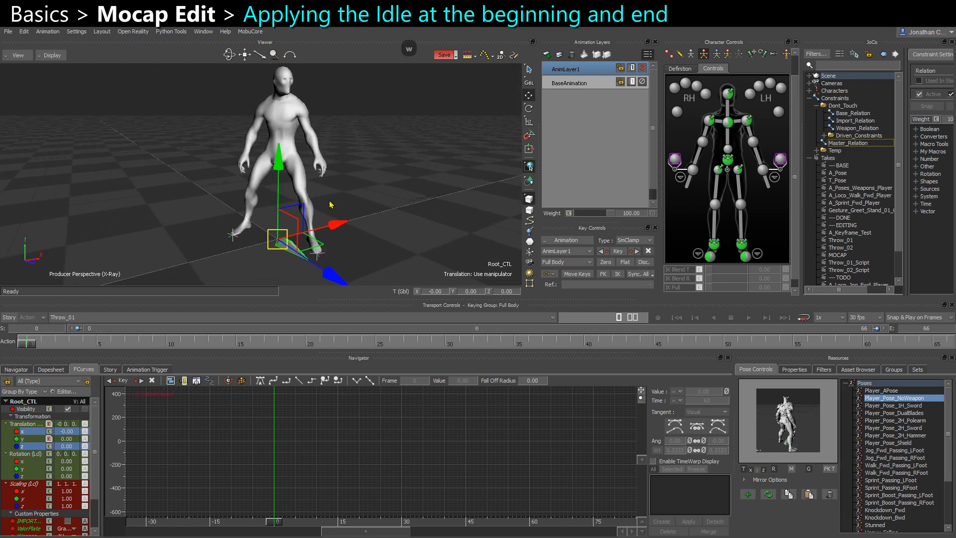
- Key the Player_Pose_NoWeapon pose on AnimLayer1 at frame 0 and at the last frame, 66
key("s")
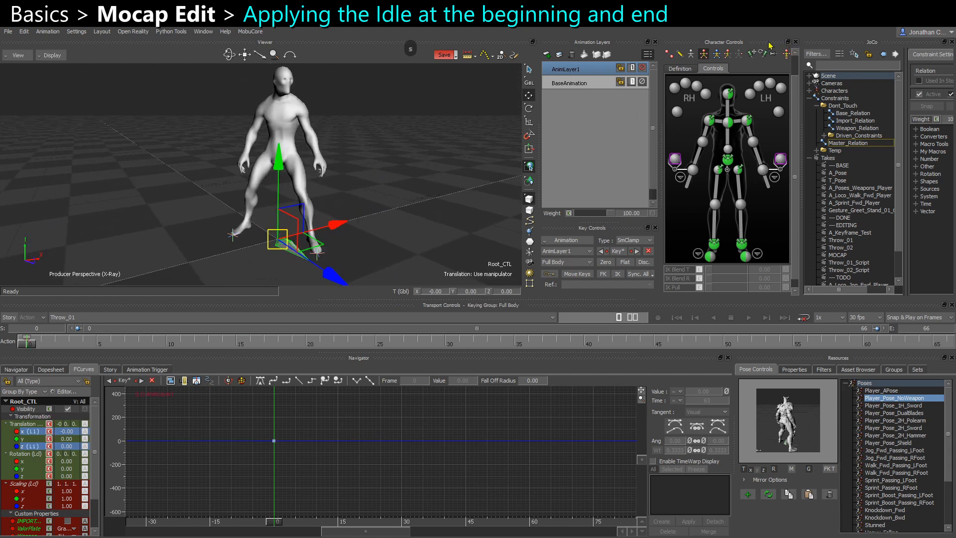
scroll(795, 116, "up", 2)
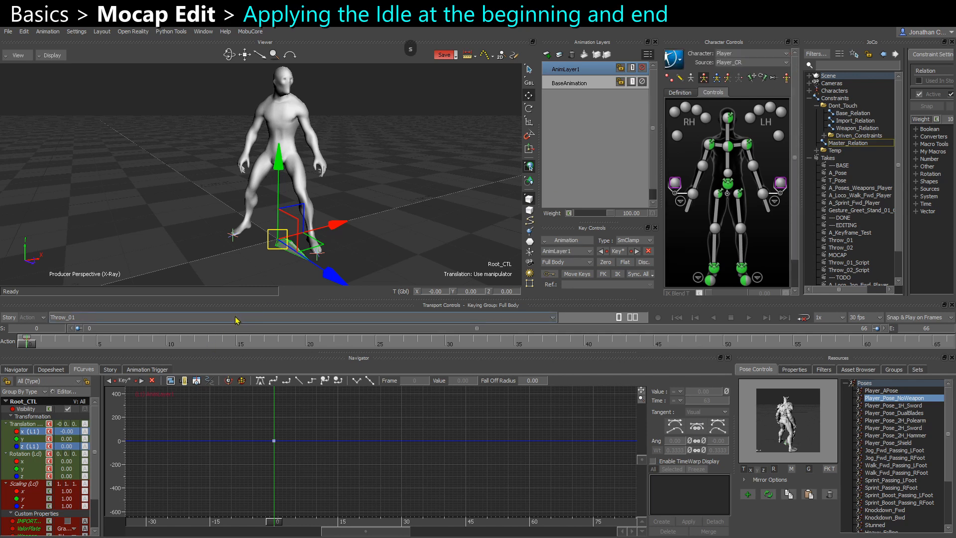
left_click_drag(27, 343, 948, 344)
left_click_drag(304, 191, 276, 183, "alt")
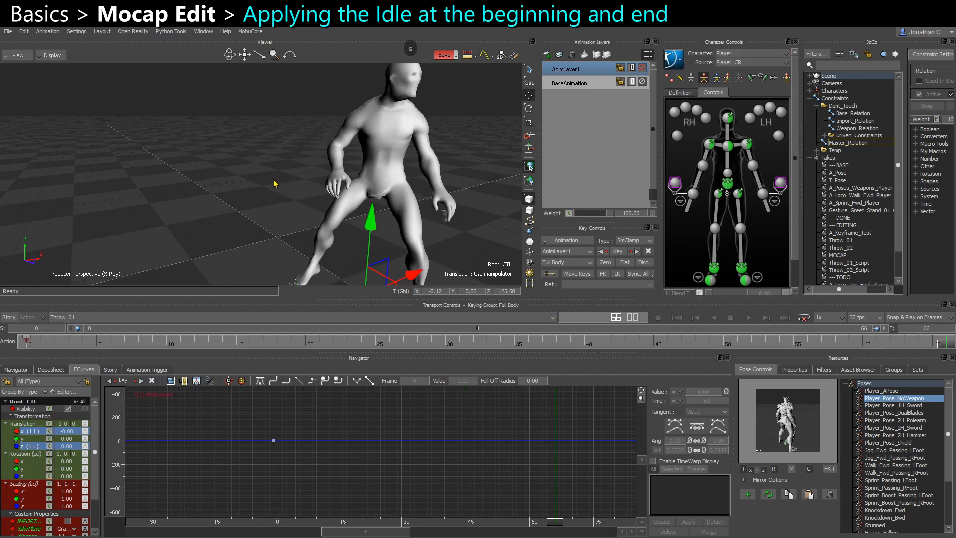
left_click_drag(275, 184, 233, 172, "alt")
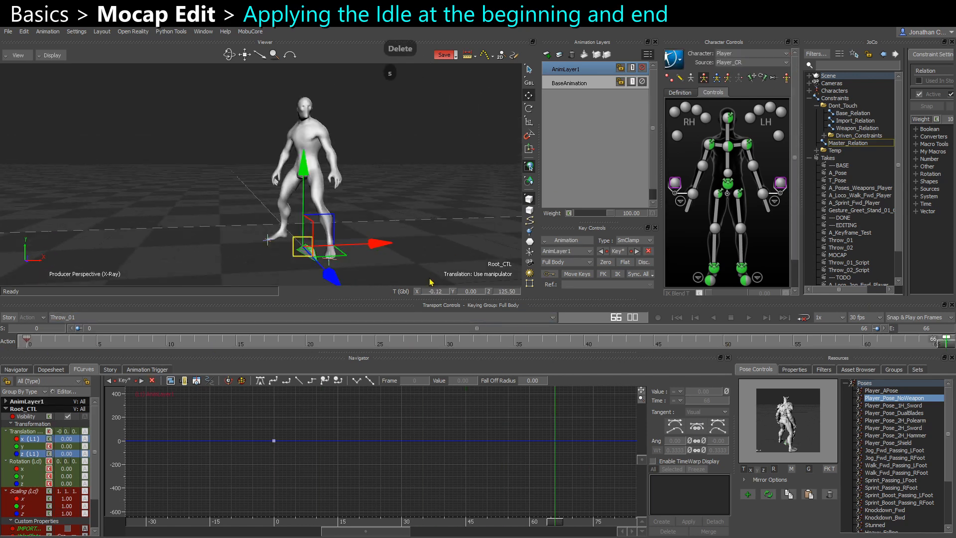
left_click_drag(400, 241, 418, 250, "alt")
right_click_drag(418, 249, 428, 274, "alt")
middle_click_drag(428, 274, 393, 264, "alt")
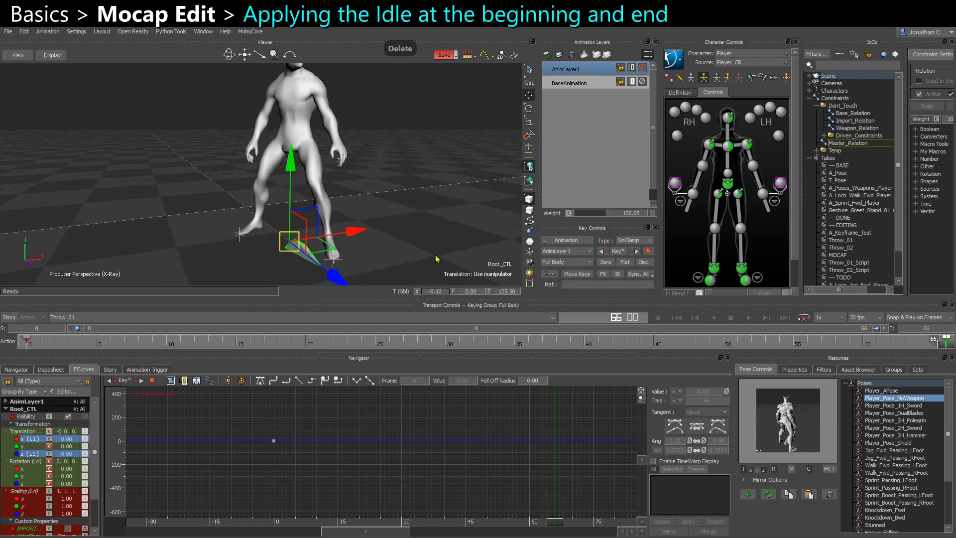
- Set the root control's global translation to 0 in X and 150 in Z at frame 66
type("0")
key("Return")
left_click_drag(429, 259, 480, 253, "alt")
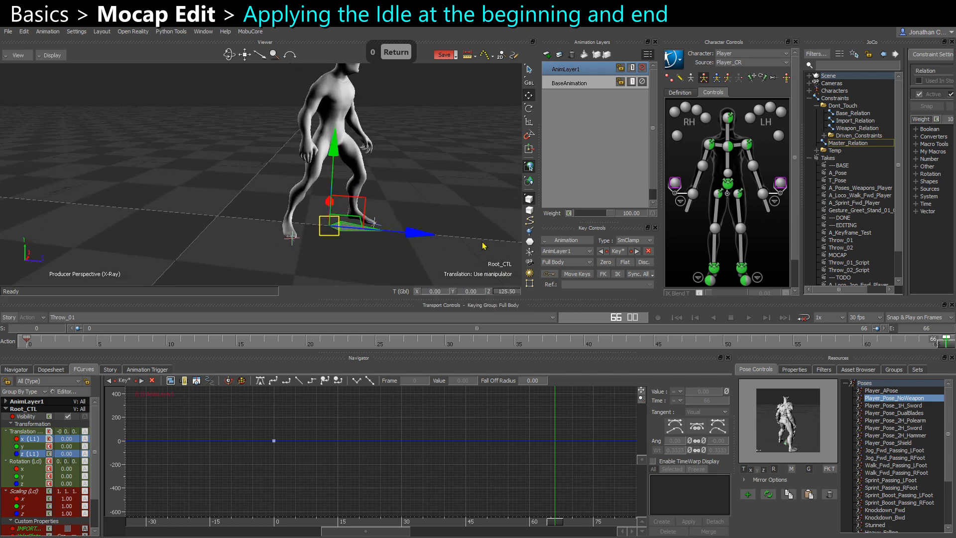
type("150")
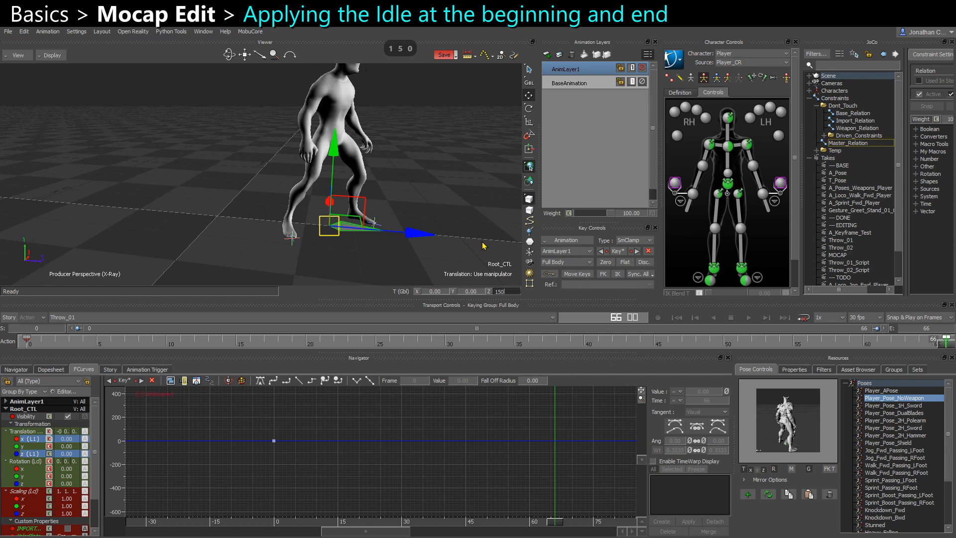
key("Return")
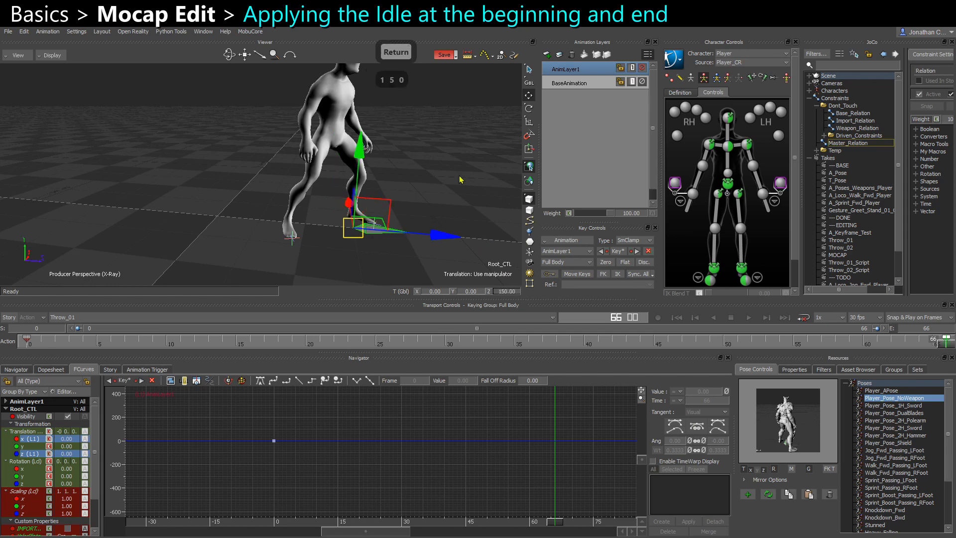
- Reapply the Player_Pose_NoWeapon pose around the moved root at frame 66 and key it on AnimLayer1
left_click_drag(460, 176, 454, 174, "alt")
double_click(879, 400)
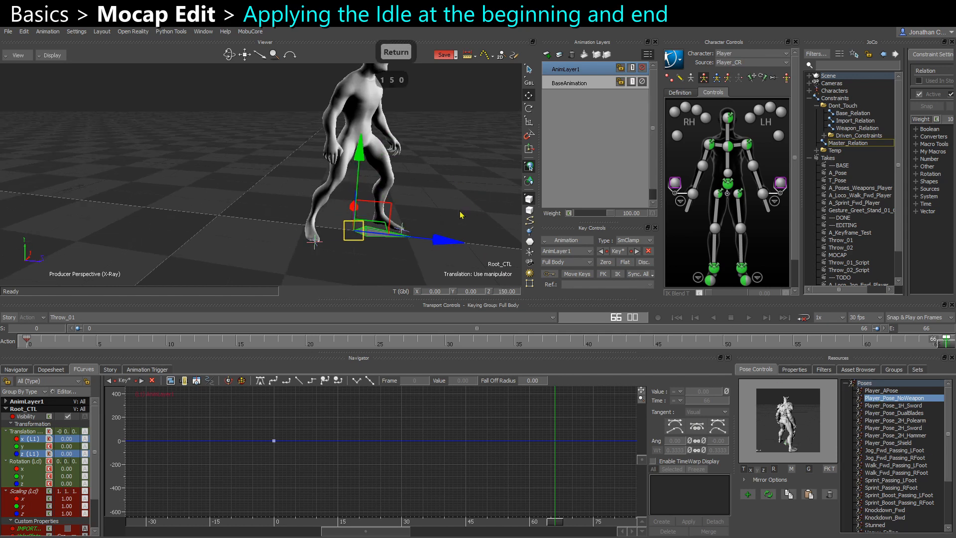
left_click_drag(461, 214, 373, 160, "alt")
key("s")
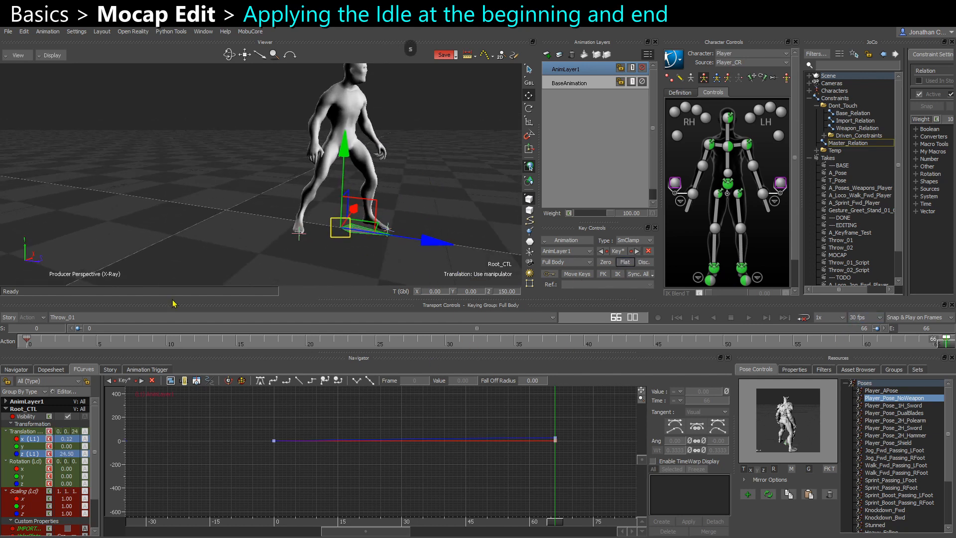
- Frame the root translation curves and flatten the tangents of the keys at frames 66 and 0
left_click(28, 341)
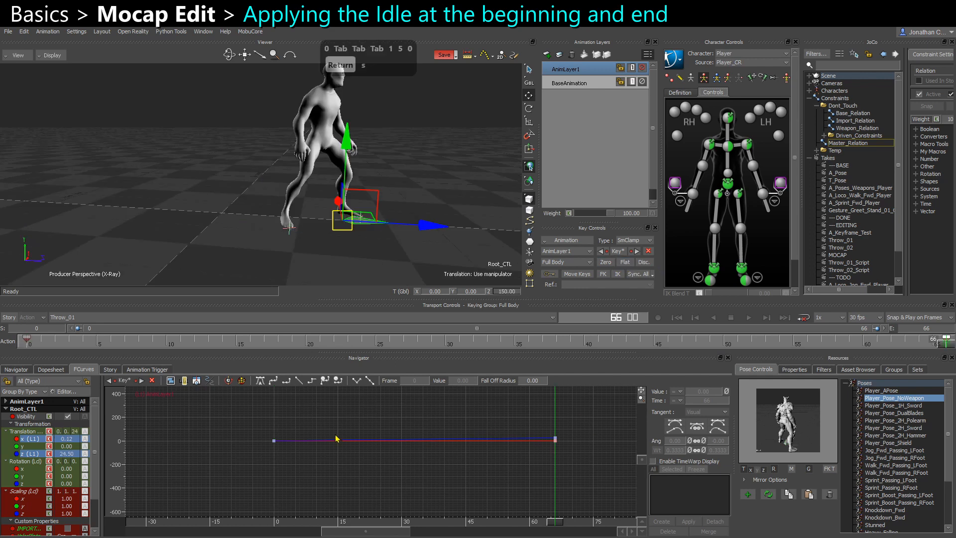
key("f")
right_click_drag(521, 458, 448, 452, "alt")
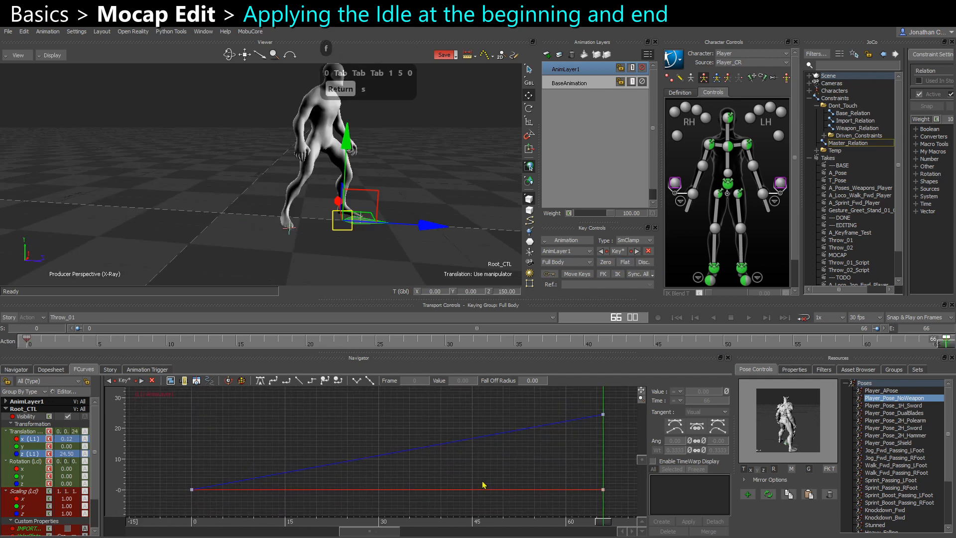
mouse_move(948, 344)
left_mouse_down()
mouse_move(26, 343)
mouse_move(950, 343)
left_mouse_up()
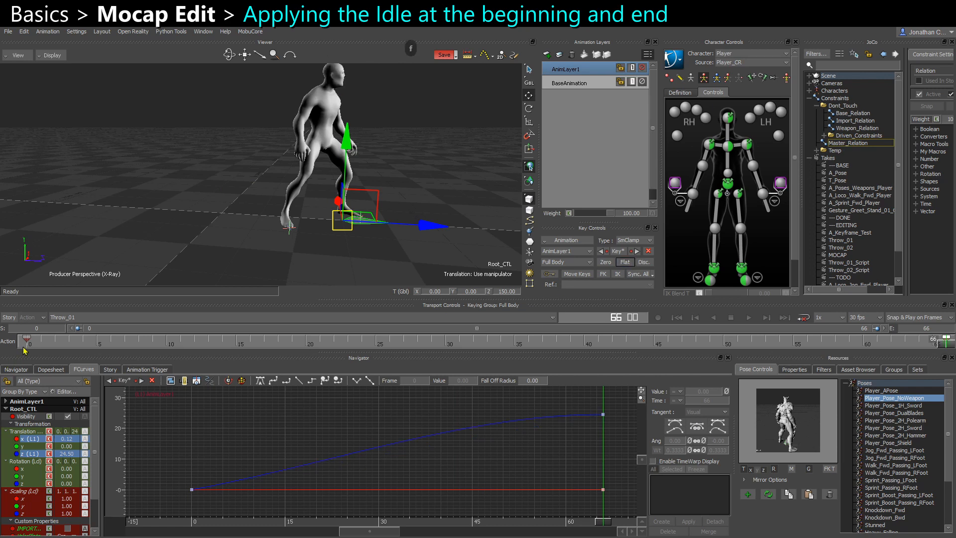
left_click(29, 343)
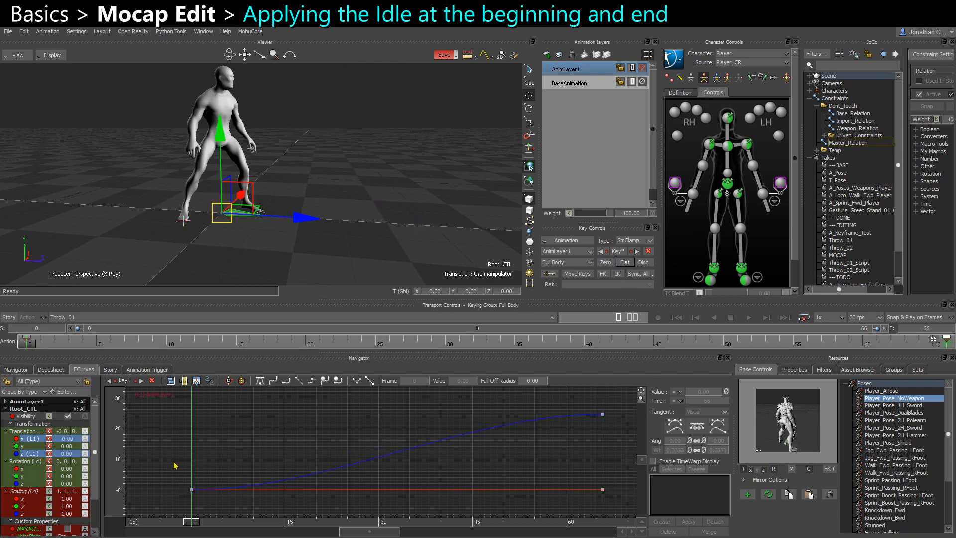
- Play back the layered throw and examine the character's pose around frame 29 from several angles
key("ctrl+space")
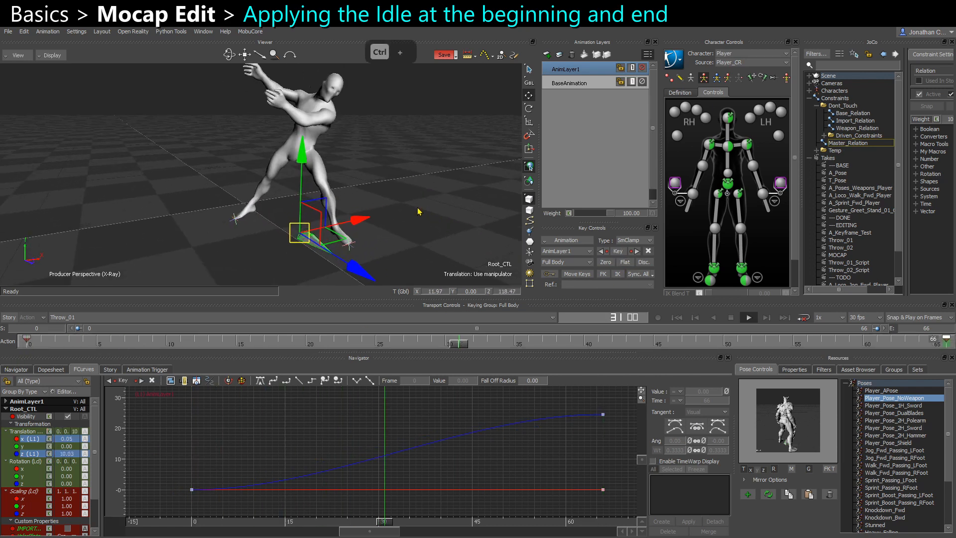
key("ctrl+space")
left_click_drag(270, 345, 431, 350)
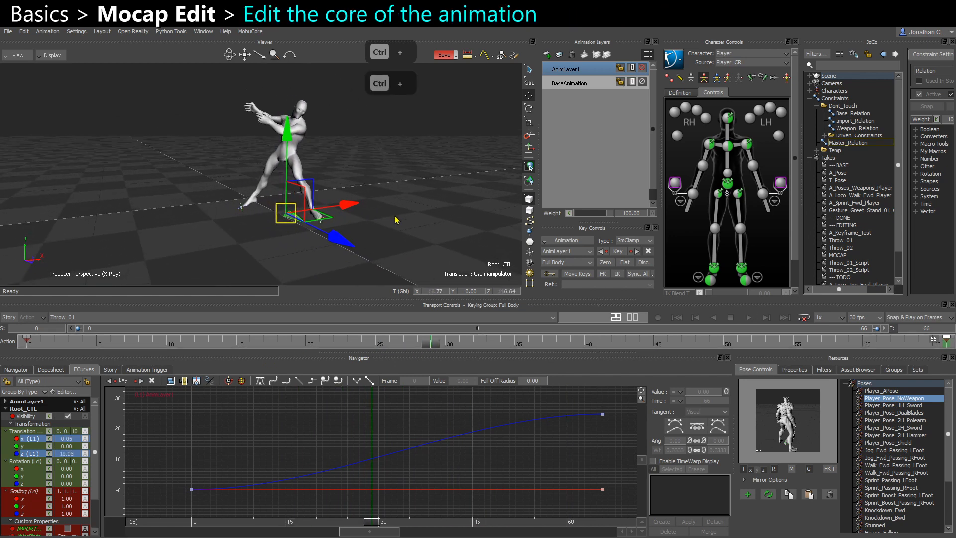
left_click(527, 97)
left_click_drag(423, 145, 327, 178, "ctrl+shift")
left_click_drag(417, 207, 250, 154, "ctrl+shift")
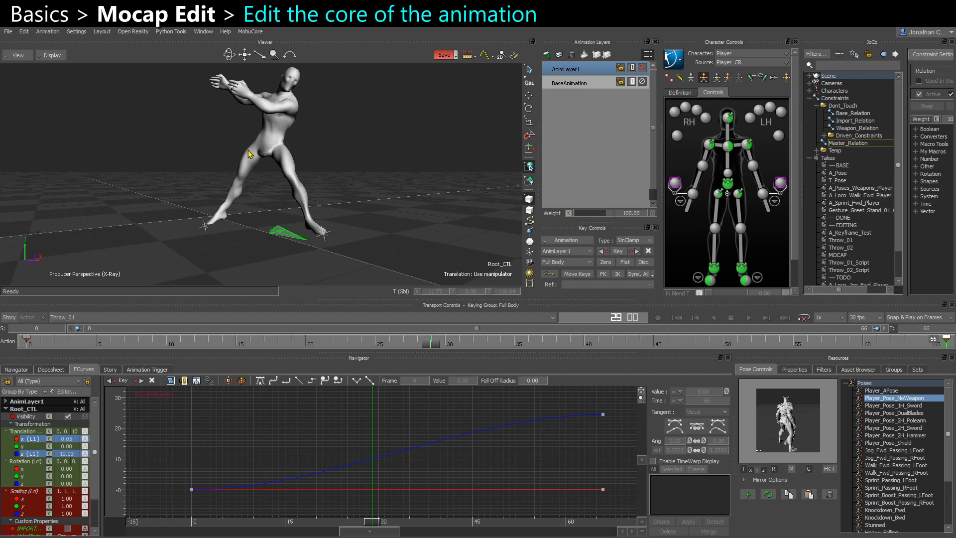
mouse_move(309, 163)
left_mouse_down("ctrl+shift")
mouse_move(303, 180)
mouse_move(336, 182)
mouse_move(301, 179)
left_mouse_up("ctrl+shift")
- Compare the throw with the base animation at frames 29 and 15 by muting and unmuting AnimLayer1
left_click(643, 69)
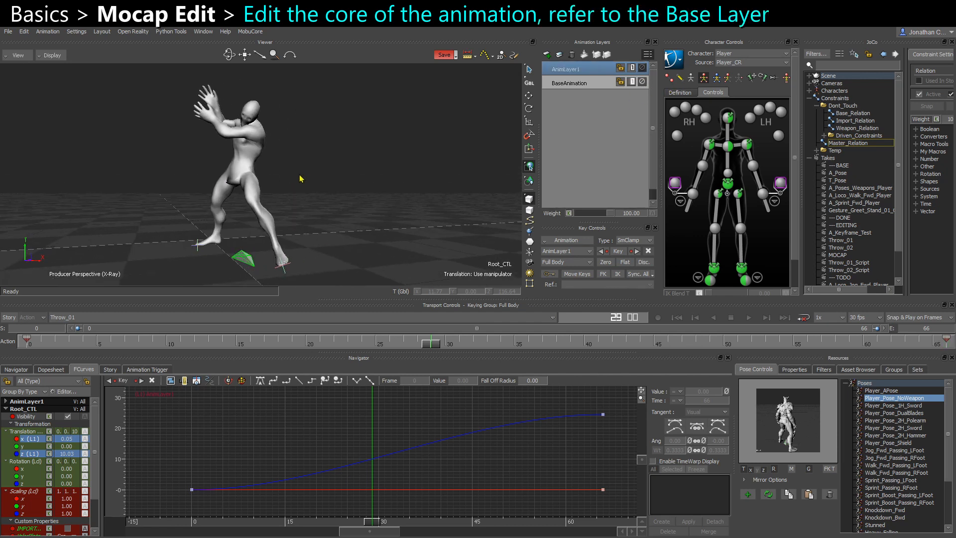
left_click(643, 68)
left_click(643, 68)
left_click(642, 68)
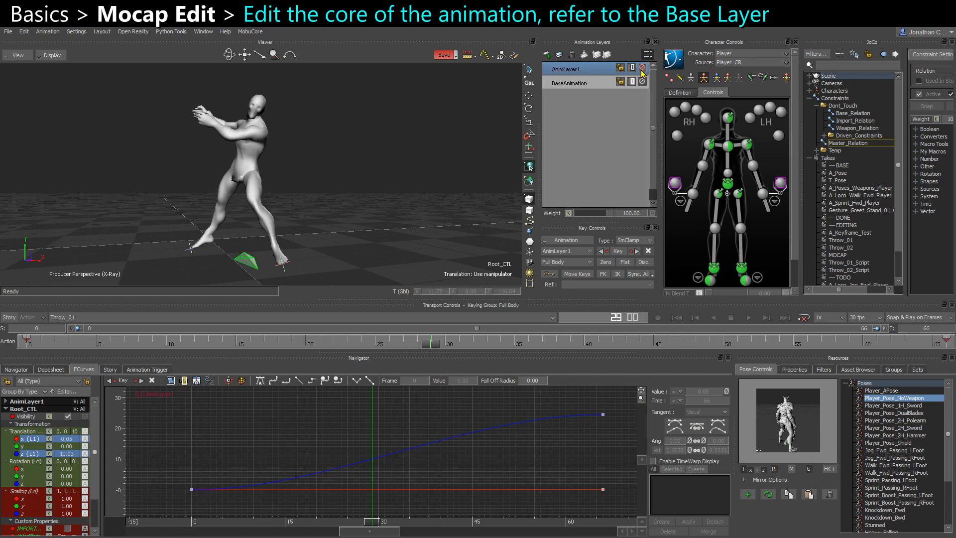
left_click(642, 69)
left_click(642, 68)
mouse_move(431, 342)
left_mouse_down()
mouse_move(92, 330)
mouse_move(431, 333)
left_mouse_up()
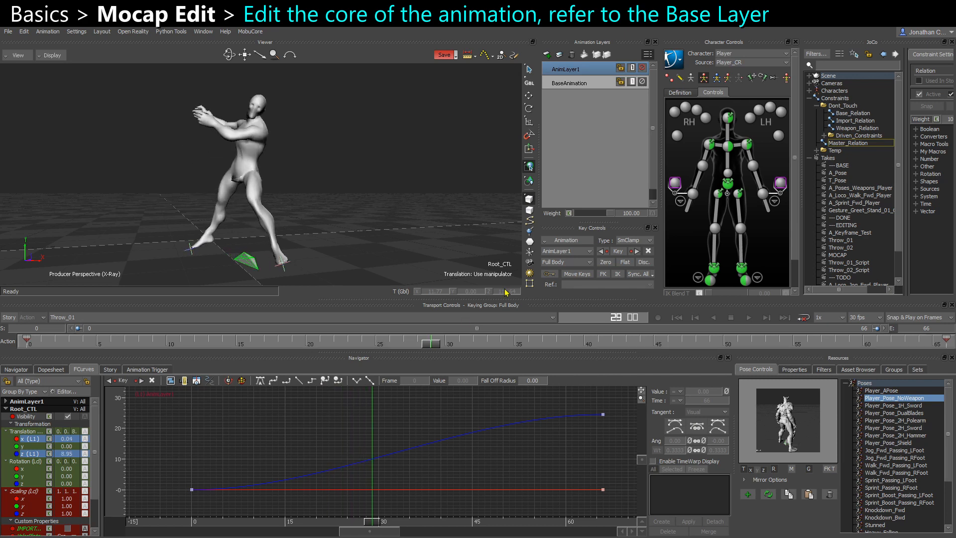
left_click(644, 66)
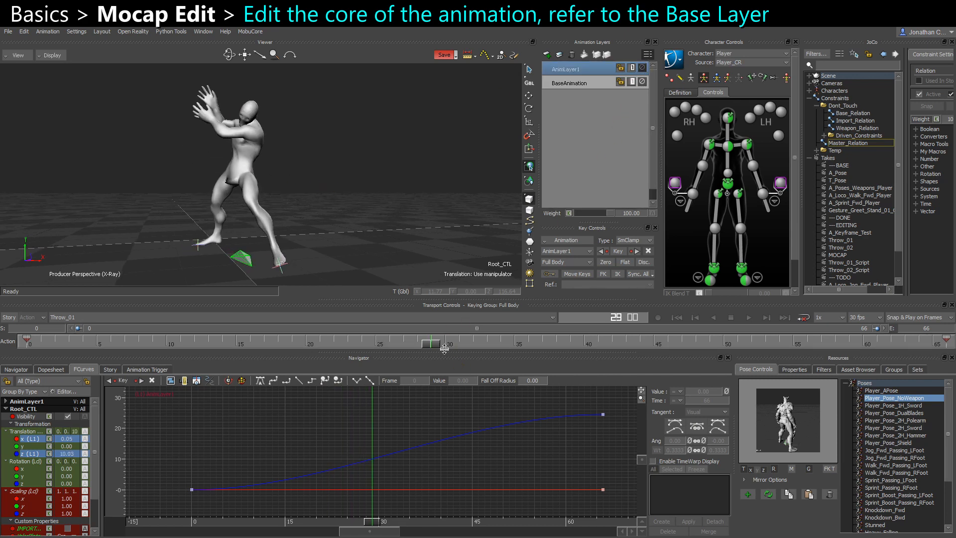
mouse_move(436, 343)
left_mouse_down()
mouse_move(281, 326)
mouse_move(59, 329)
mouse_move(132, 319)
mouse_move(143, 303)
left_mouse_up()
left_click_drag(124, 345, 233, 343)
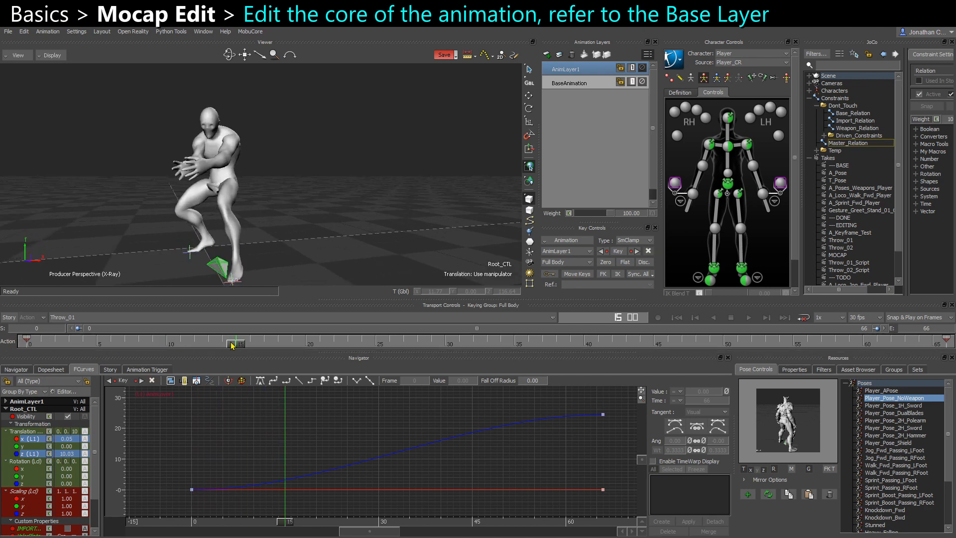
left_click(642, 68)
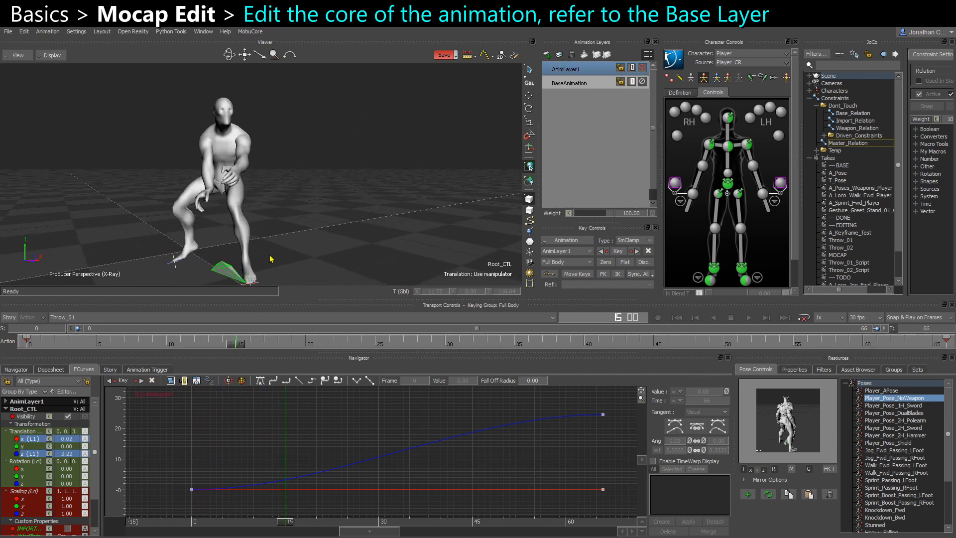
- Add a zero key on AnimLayer1 at frame 14 so the base animation takes over there
mouse_move(238, 344)
left_mouse_down()
mouse_move(112, 342)
mouse_move(224, 344)
left_mouse_up()
left_click_drag(316, 228, 270, 217, "alt")
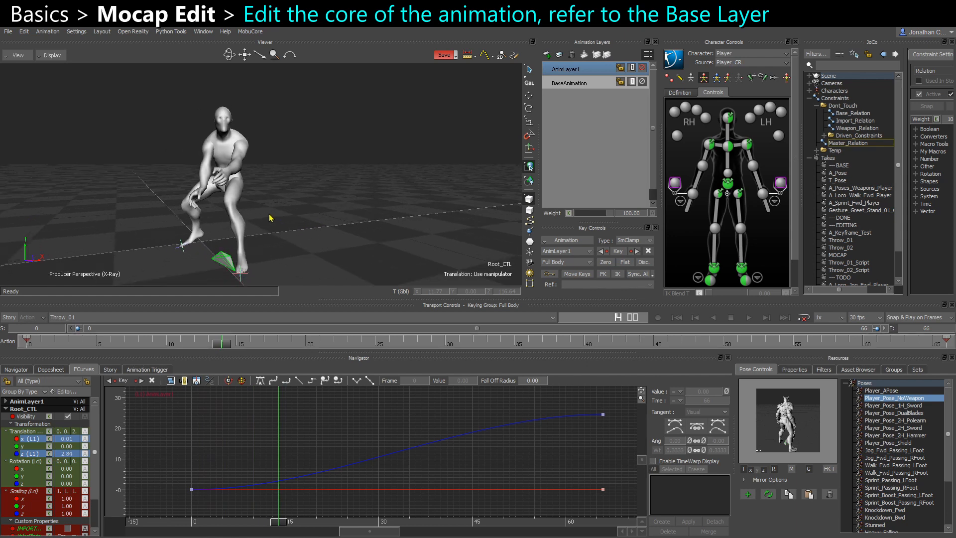
left_click(606, 263)
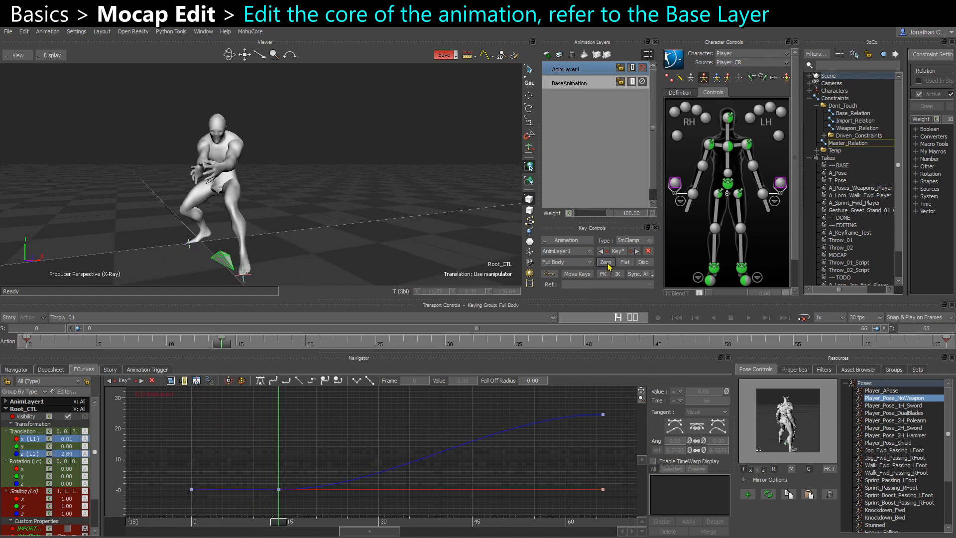
left_click_drag(227, 175, 264, 106, "alt")
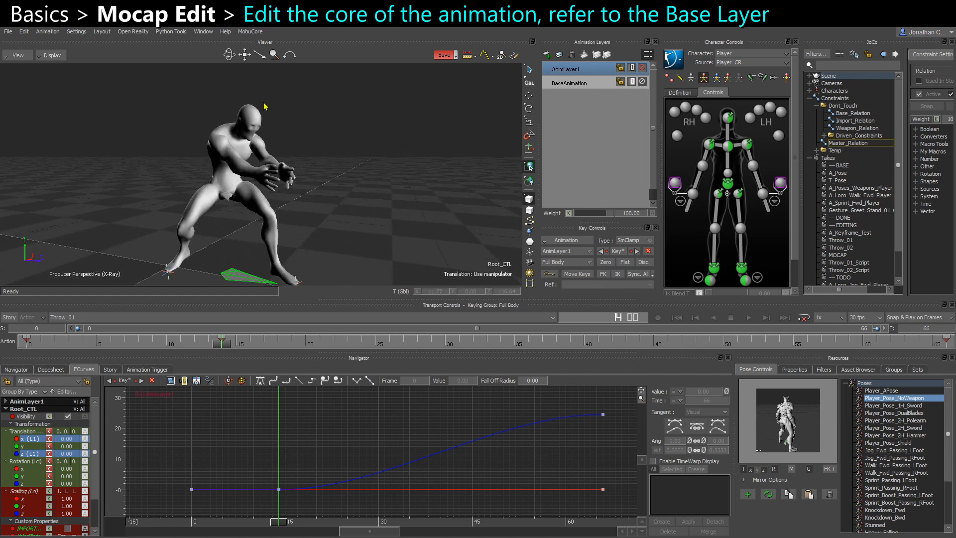
left_click_drag(218, 176, 251, 209, "alt")
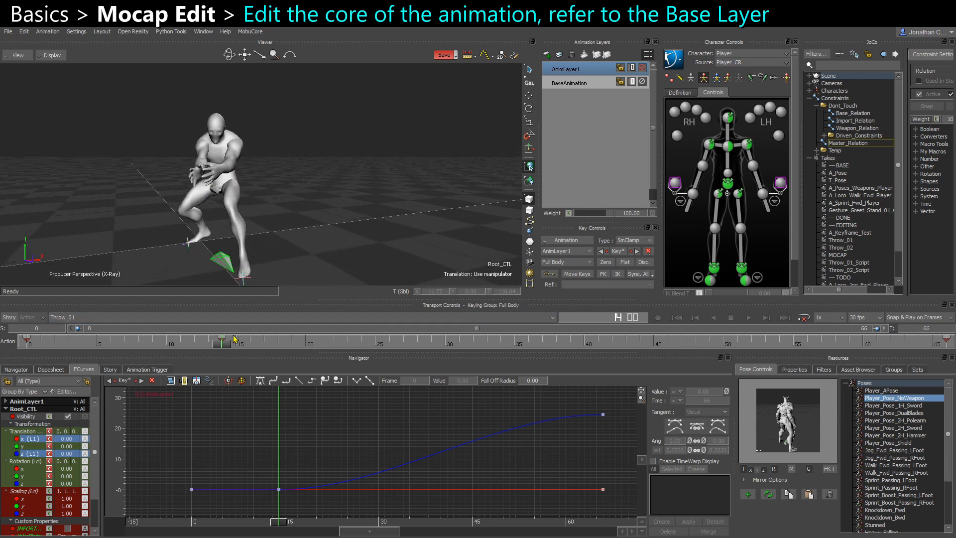
- Add a zero key on AnimLayer1 at frame 39, where the throw's core motion ends
left_click_drag(225, 347, 571, 340)
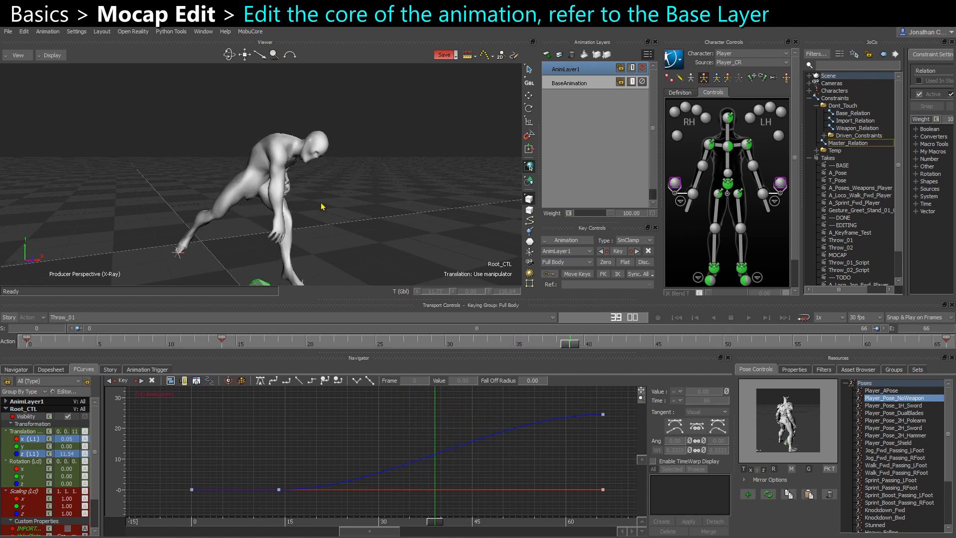
left_click_drag(322, 207, 319, 143, "alt")
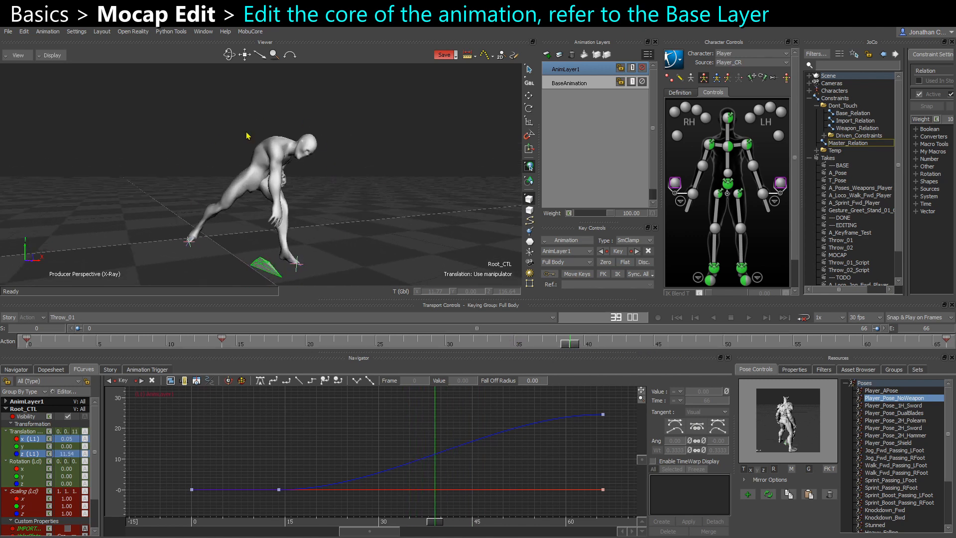
left_click_drag(247, 136, 500, 241, "alt")
left_click(607, 262)
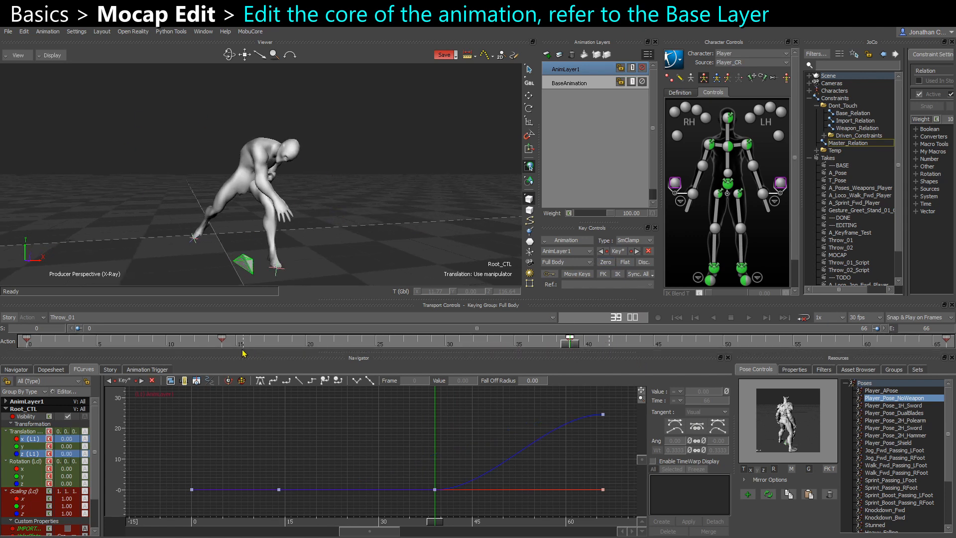
- Copy the end idle key from frame 66 and paste it at frame 54 on AnimLayer1
left_click_drag(242, 350, 180, 341, "shift")
left_click_drag(609, 340, 780, 344)
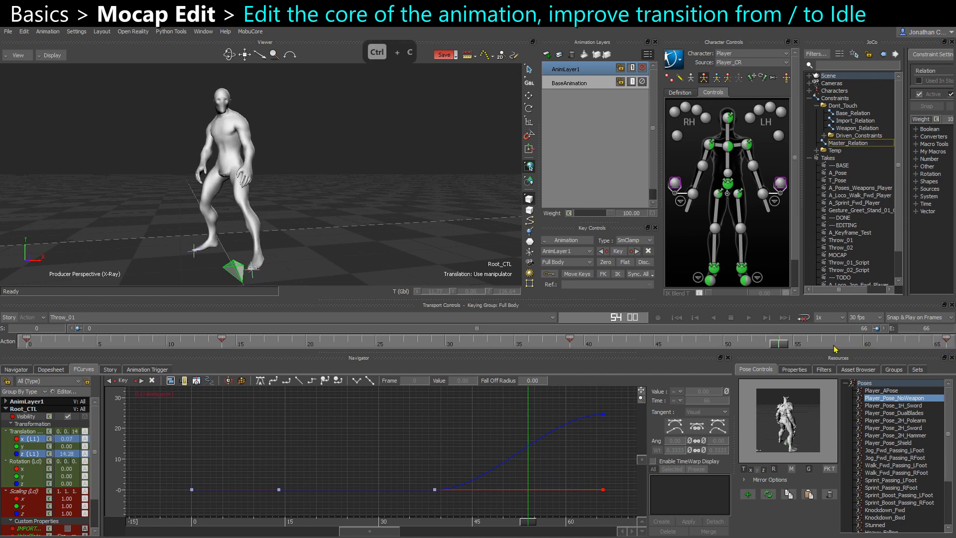
key("ctrl+v")
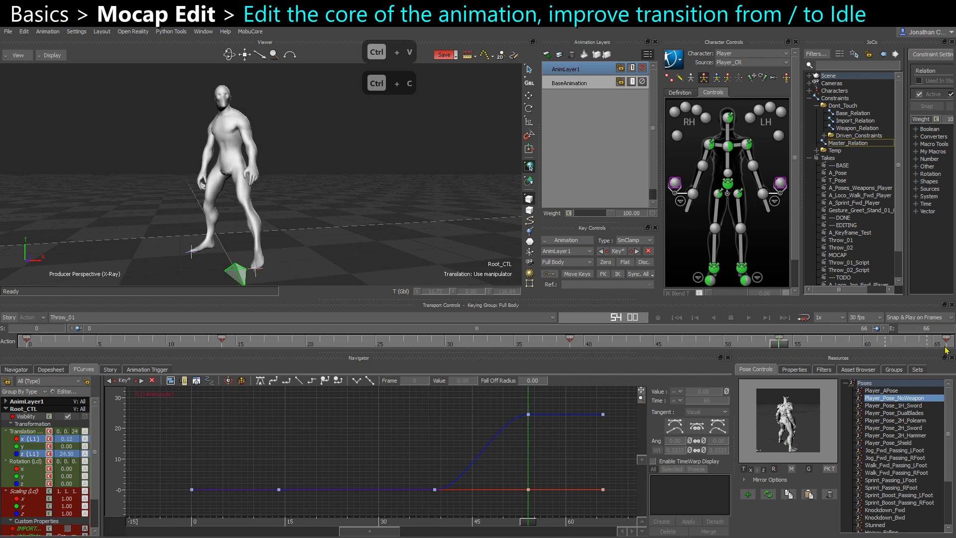
- Review the transitions along the timeline and add a full-body key for the starting idle at frame 2
left_click(759, 343)
left_click_drag(759, 345, 86, 343)
left_click(56, 345)
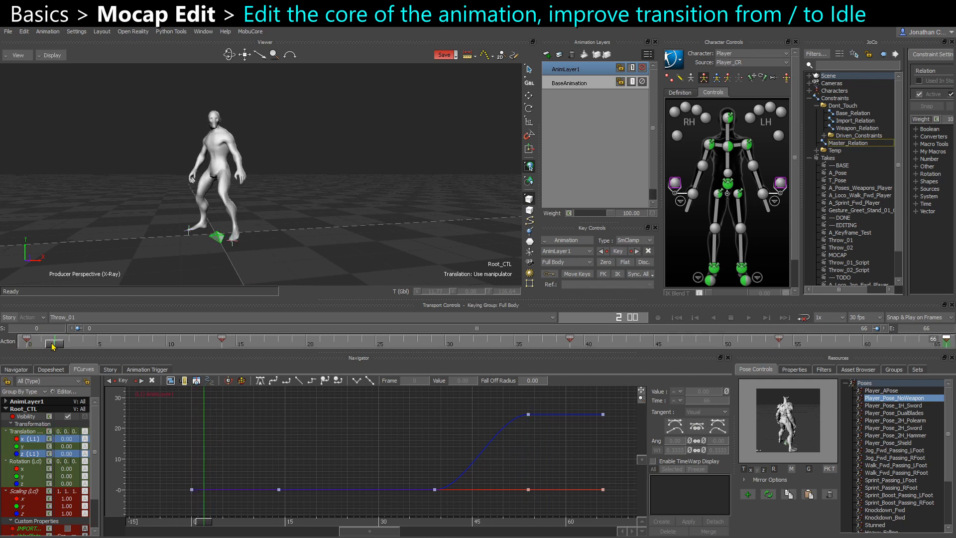
key("s")
left_click(82, 344)
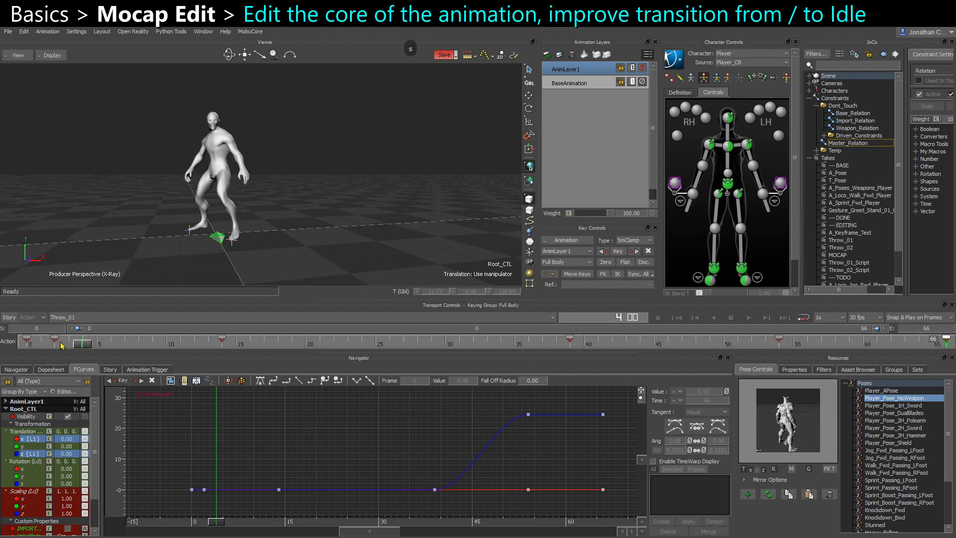
left_click(59, 341)
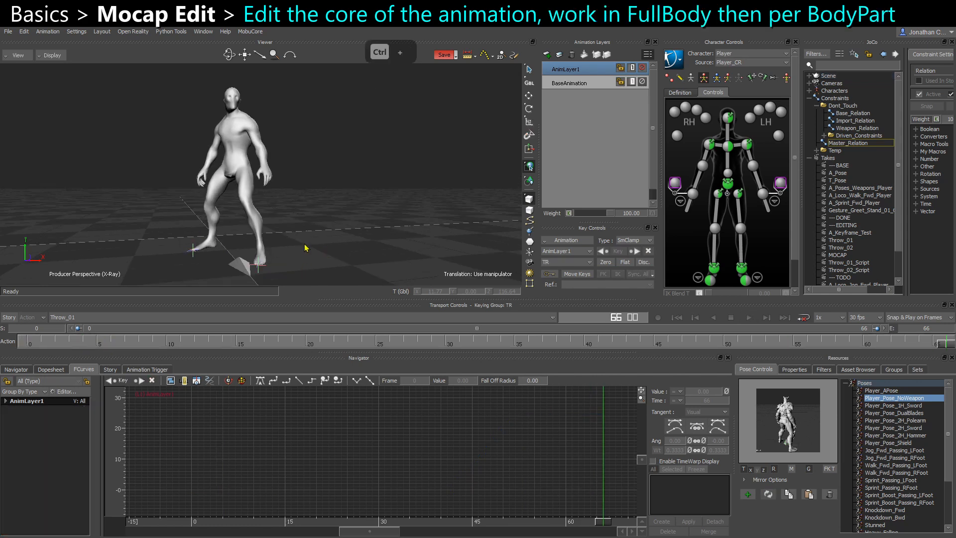
- Stagger the frame 54 end-idle keys per body part, moving the head to frame 49, the right arm to 57 and the left arm to 60
key("ctrl+space")
left_click_drag(306, 248, 330, 215, "alt")
left_click(271, 271)
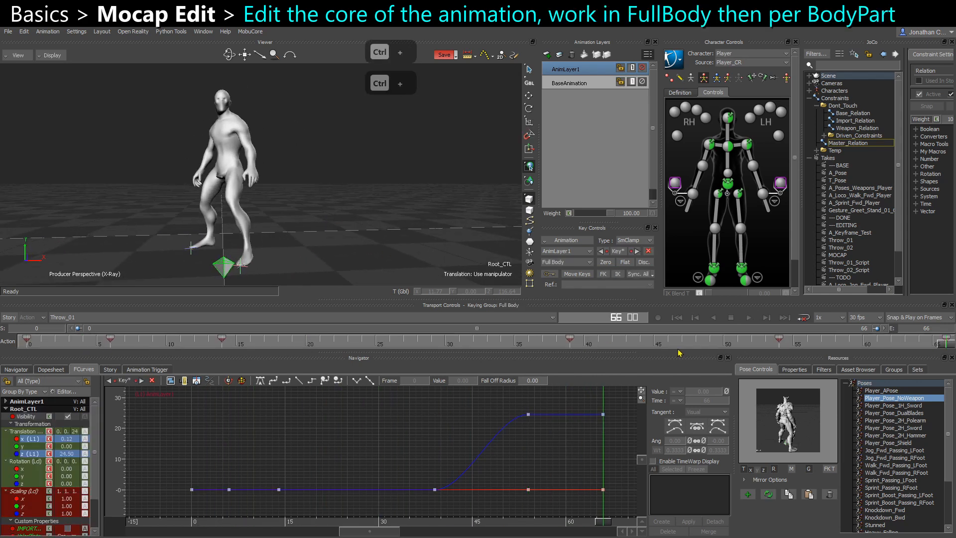
left_click_drag(659, 344, 709, 347)
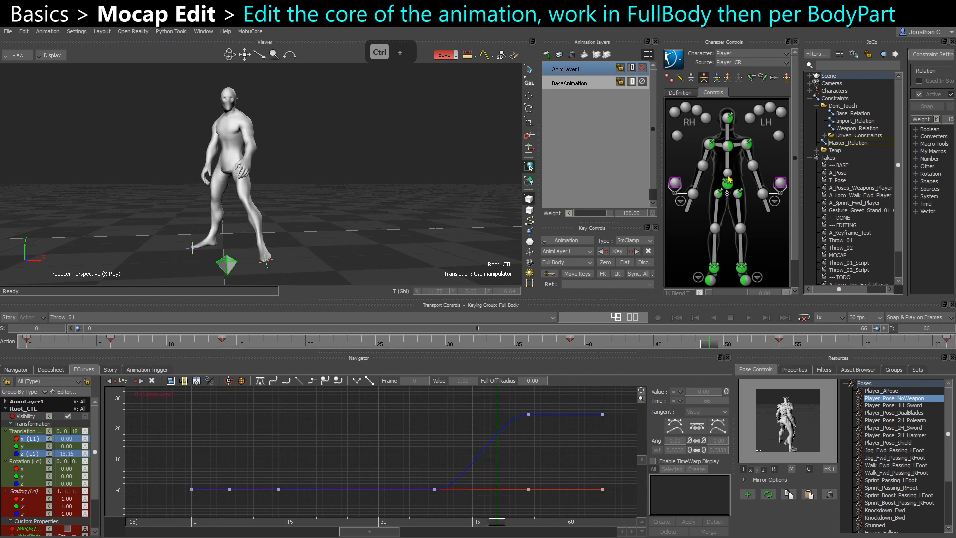
left_click(734, 118)
key("ctrl+z")
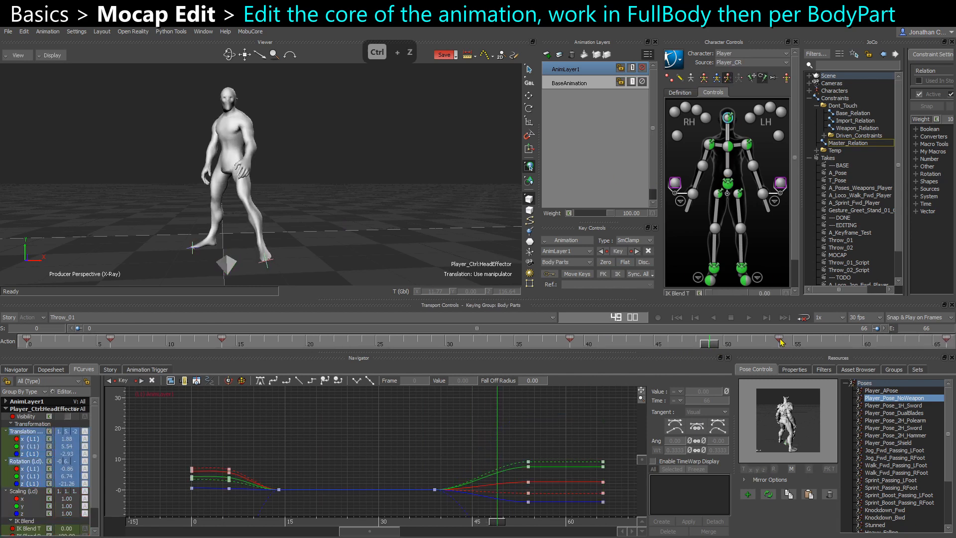
mouse_move(780, 342)
left_mouse_down()
mouse_move(712, 344)
mouse_move(863, 341)
left_mouse_up()
left_click(747, 144)
left_click(709, 144)
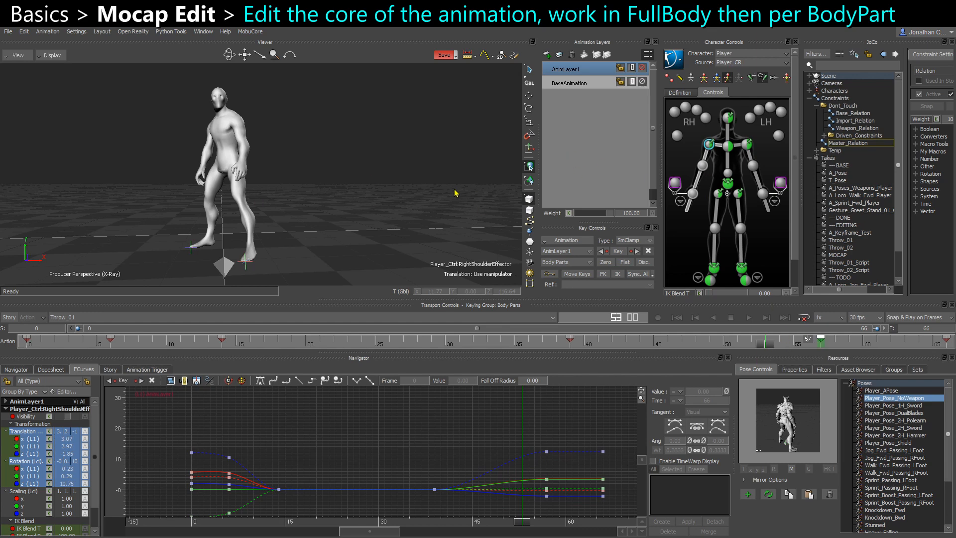
left_click(348, 202)
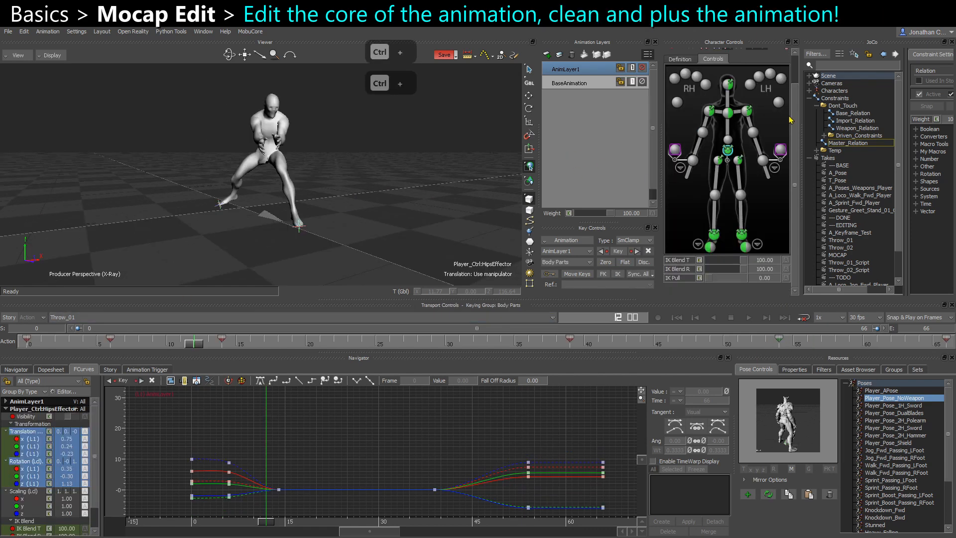
- Set the keying group to Full Body, go to frame 14 and check the wind-up pose from several angles
scroll(784, 54, "up", 2)
left_click(703, 79)
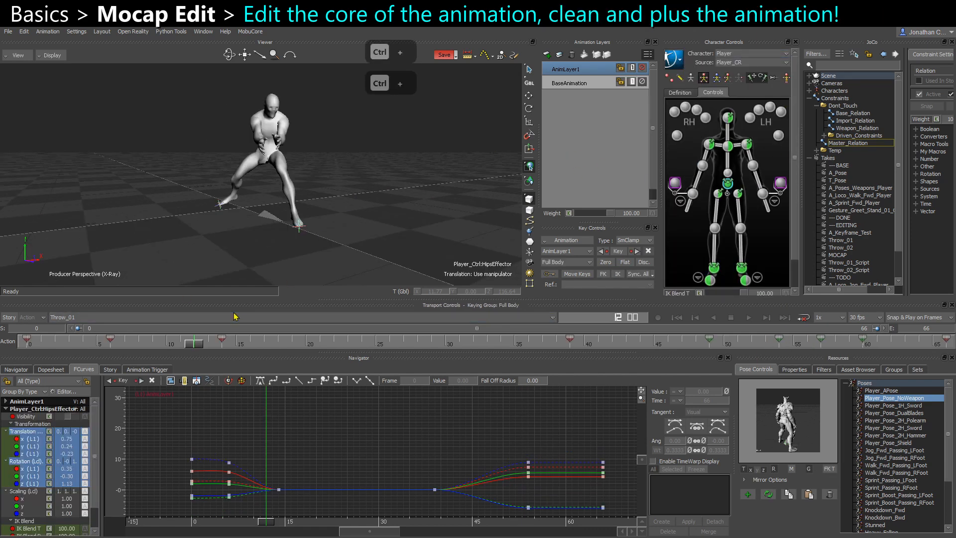
left_click(231, 341)
left_click_drag(589, 347, 523, 345, "ctrl")
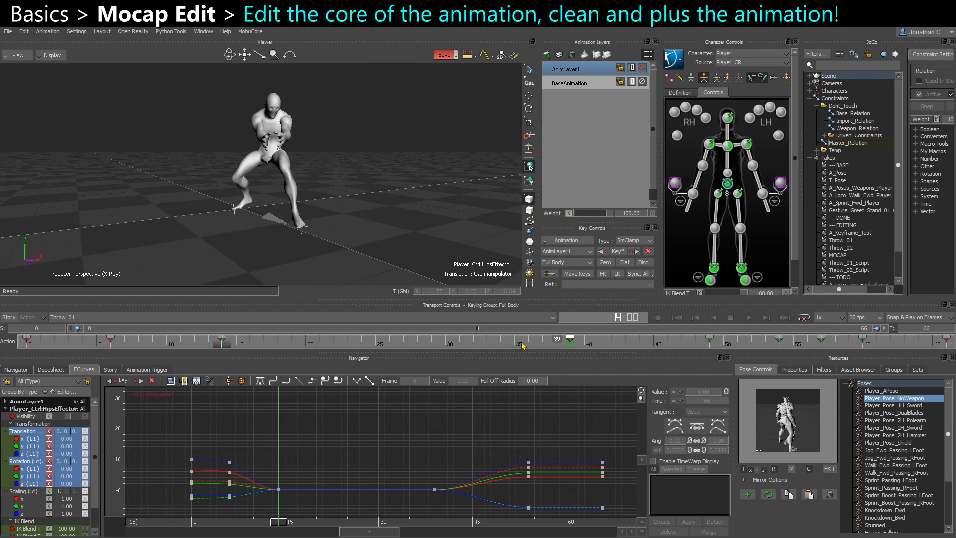
left_click_drag(344, 254, 373, 236, "alt")
left_click(394, 252)
left_click_drag(363, 174, 435, 163, "alt")
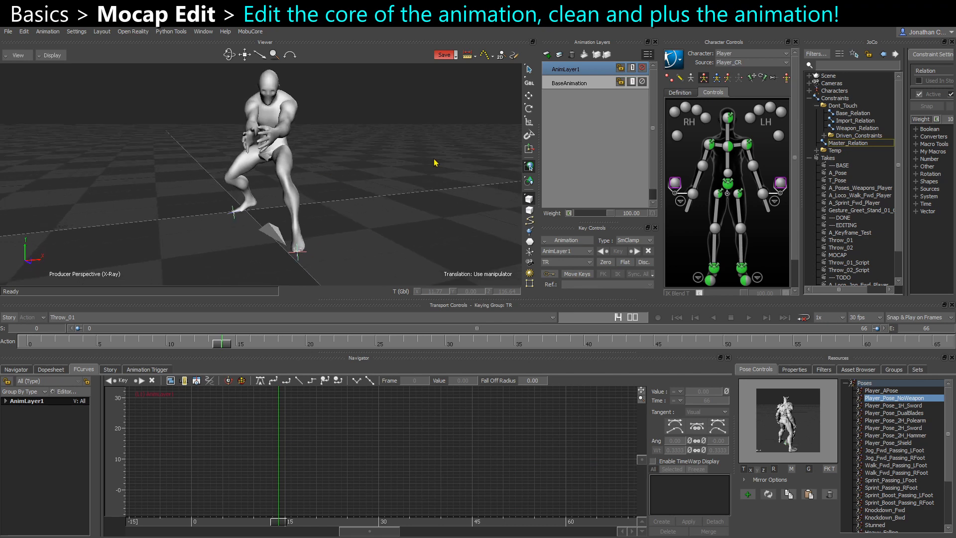
left_click(642, 69)
left_click_drag(366, 145, 532, 161, "alt")
- Adjust the hips effector's rotation at frame 14, using the local reference mode
left_click(728, 186)
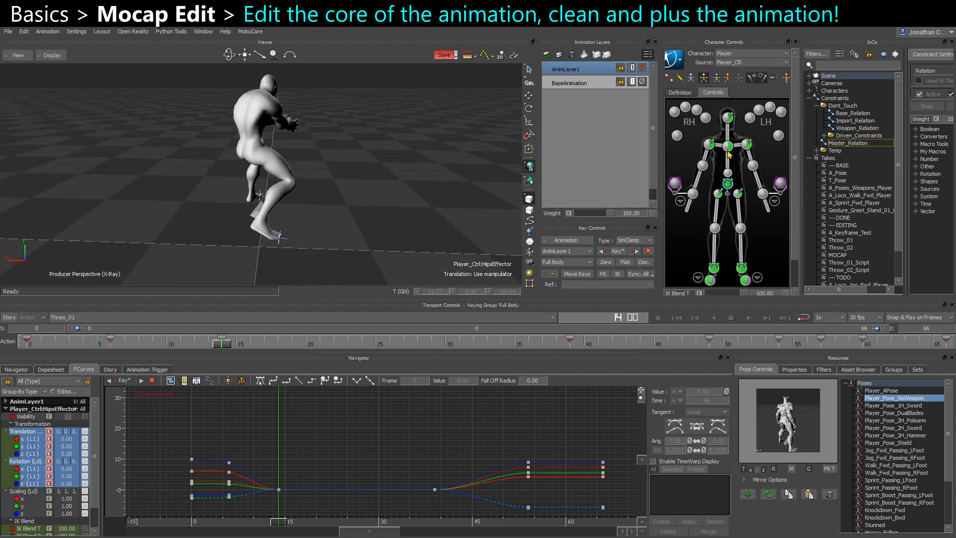
key("e")
left_click_drag(338, 159, 284, 173, "alt")
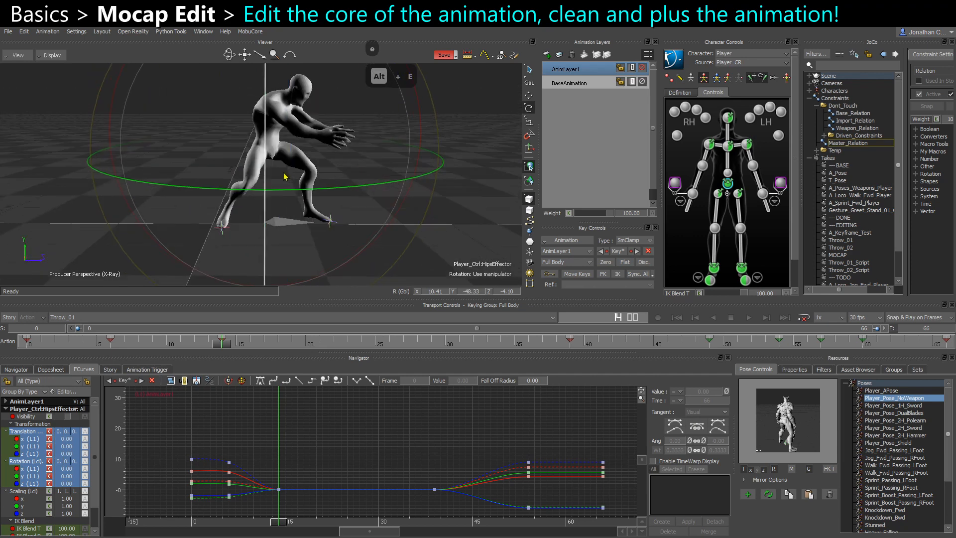
key("F5")
left_click_drag(354, 167, 282, 166, "alt")
middle_click_drag(282, 166, 308, 216, "alt")
left_click(489, 144)
left_click_drag(331, 187, 421, 205, "alt")
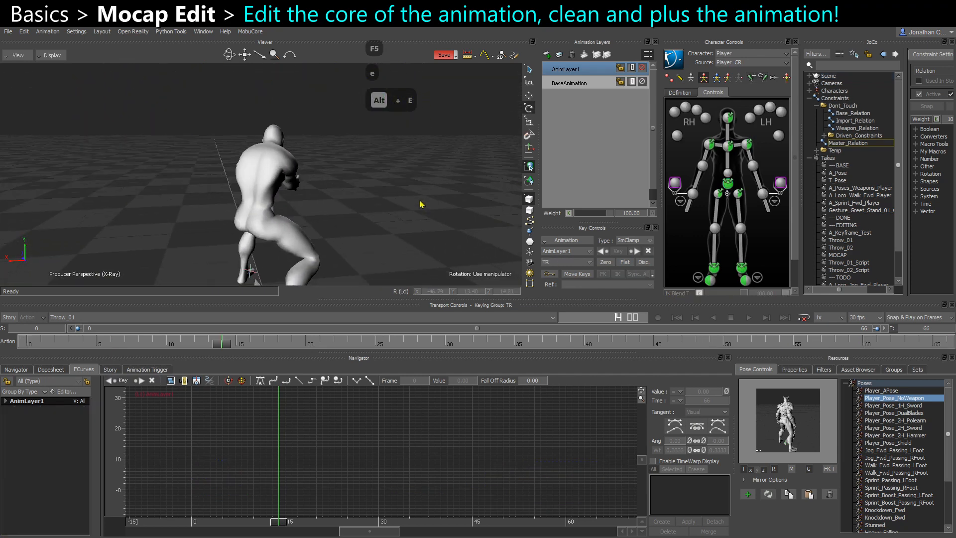
- Rotate the chest and both shoulders at frame 14 to refine the pose, and key the full body on AnimLayer1
left_click(726, 148)
left_click_drag(324, 175, 256, 176, "alt")
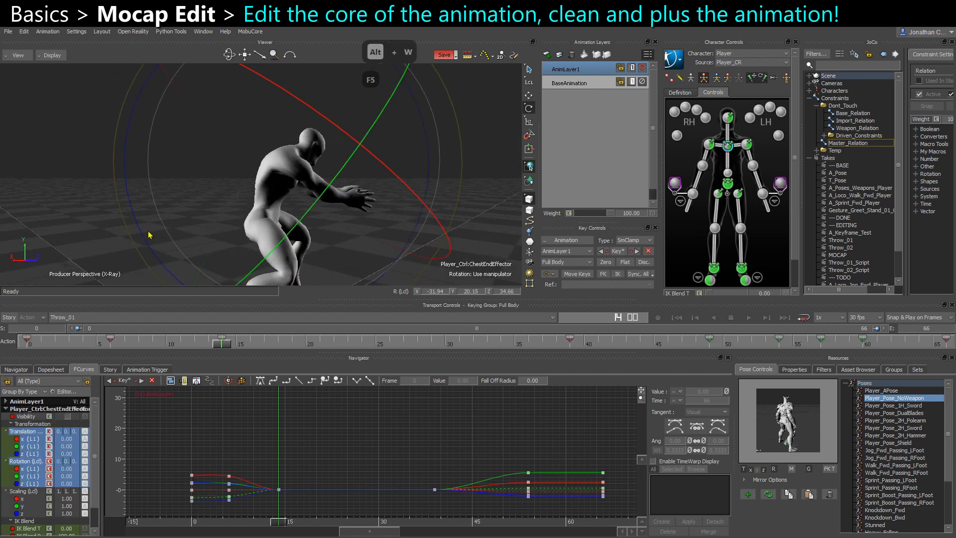
left_click_drag(143, 239, 246, 211, "alt")
left_click(709, 144)
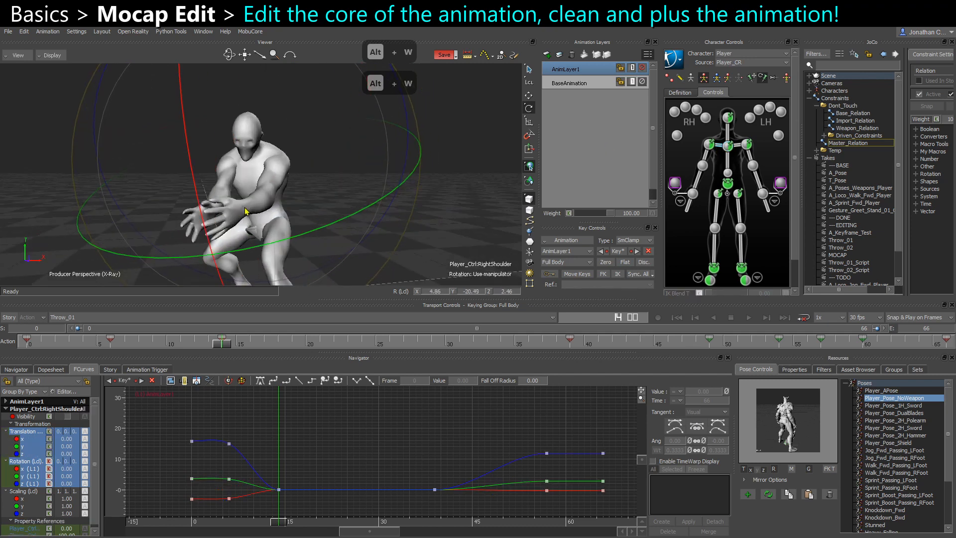
left_click(745, 145)
left_click_drag(309, 172, 335, 168, "alt")
left_click_drag(283, 190, 334, 218, "alt")
key("alt+s")
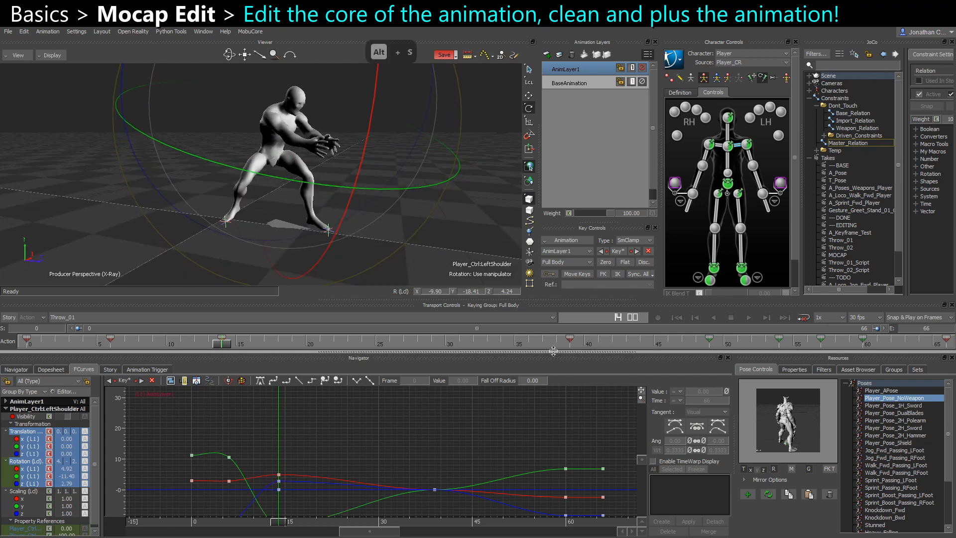
- Push the pose at frame 23 by rotating the chest and head effectors, and key the full body on AnimLayer1
left_click_drag(298, 345, 351, 344)
left_click_drag(339, 270, 407, 258, "alt")
left_click(406, 258)
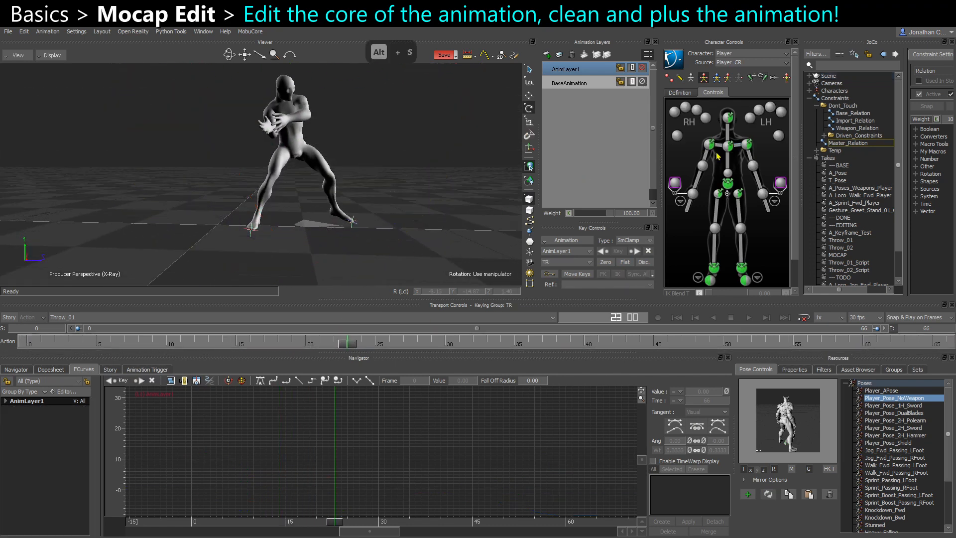
left_click(727, 146)
mouse_move(234, 138)
left_mouse_down("alt")
mouse_move(353, 145)
mouse_move(225, 123)
left_mouse_up("alt")
left_click_drag(243, 158, 196, 193, "alt")
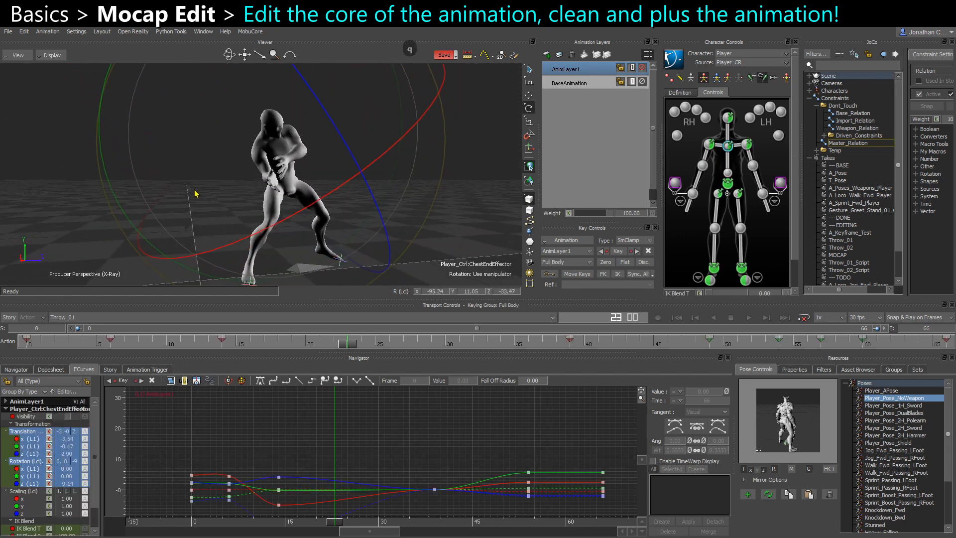
left_click(729, 119)
left_click_drag(303, 139, 277, 132, "alt")
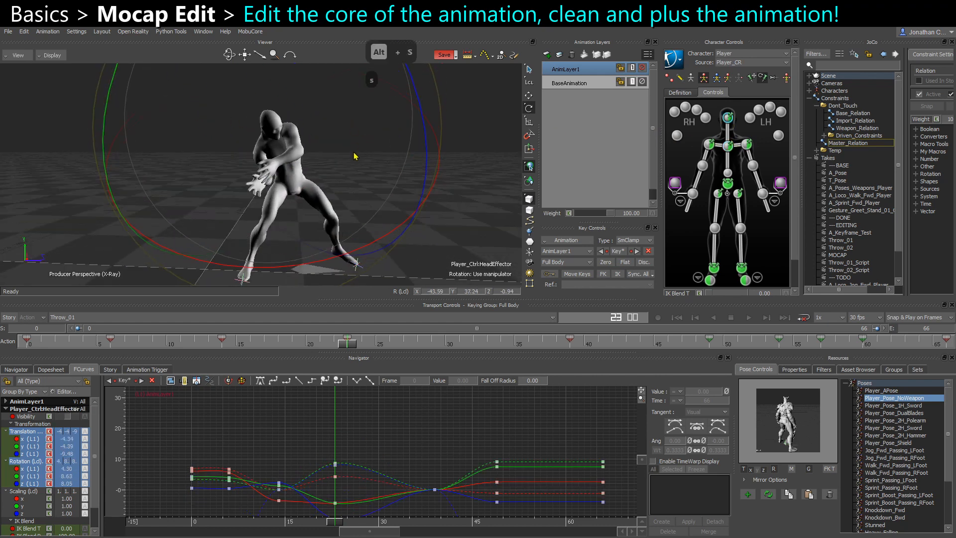
- Rotate and key the left shoulder at frame 23, checking the pose from both sides
left_click(746, 145)
left_click_drag(379, 134, 312, 111, "alt")
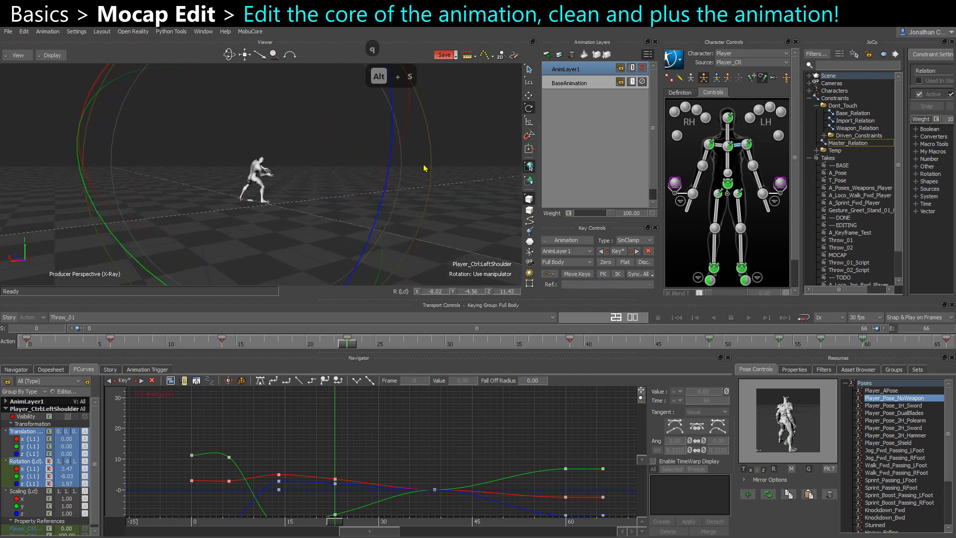
left_click_drag(424, 168, 300, 193, "alt")
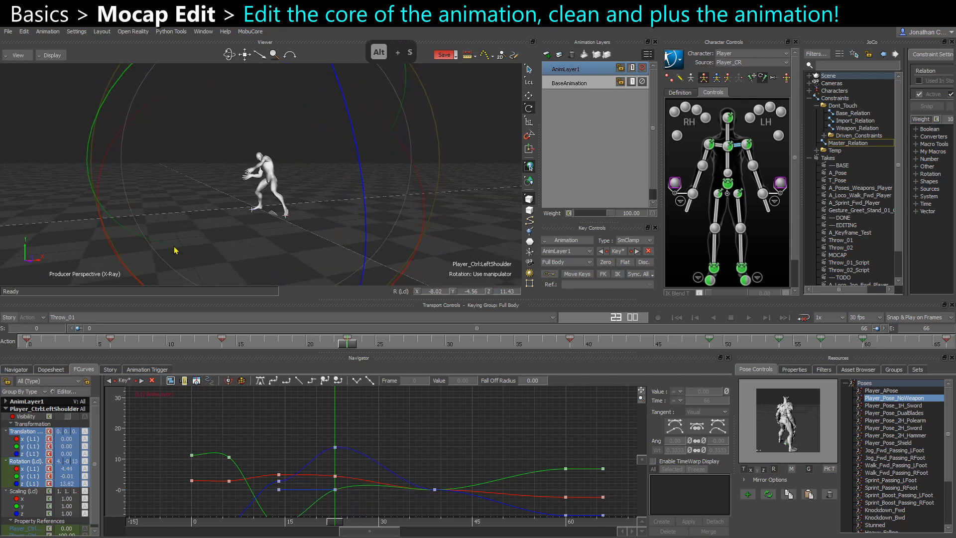
left_click_drag(299, 192, 405, 213, "alt")
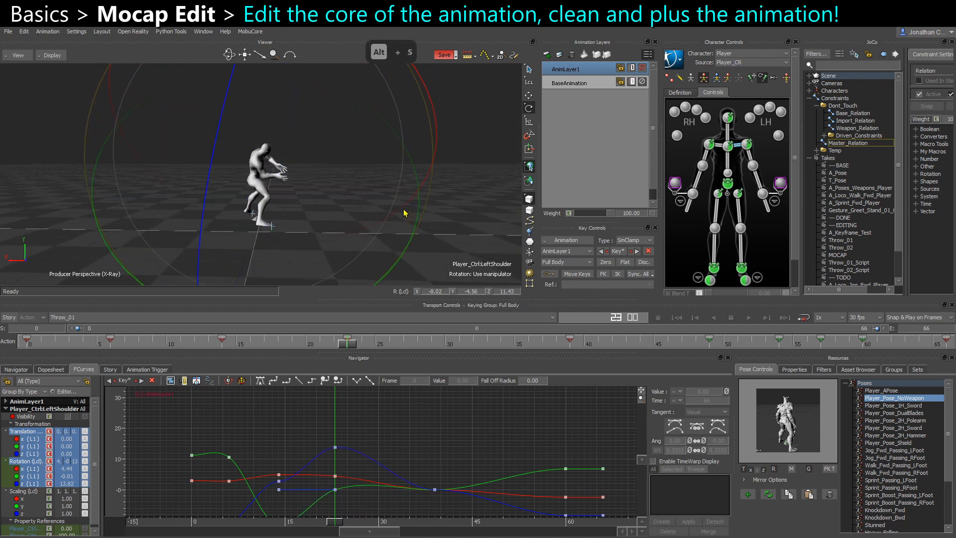
left_click(481, 244)
left_click_drag(429, 245, 324, 234, "alt")
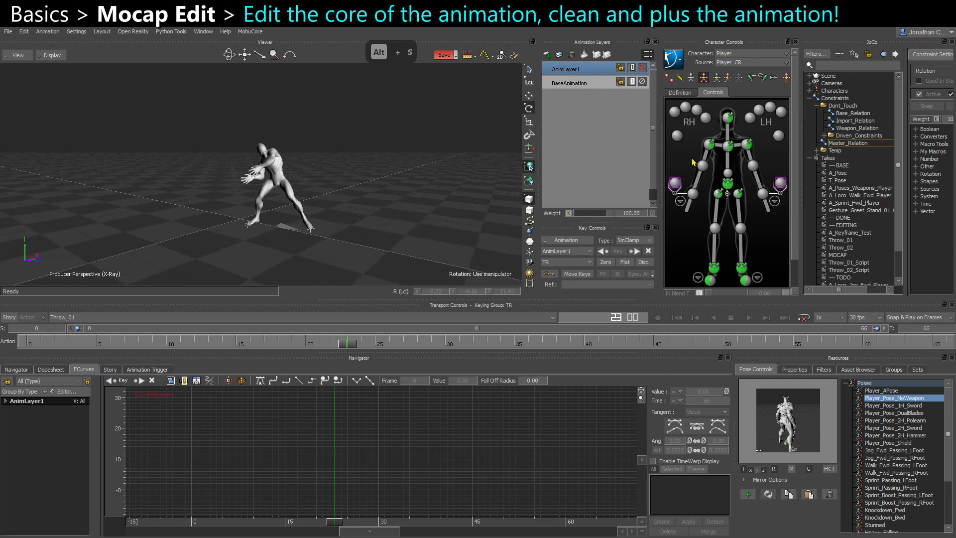
- Refine the chest, right wrist and head at frame 30 and key the full body on AnimLayer1
left_click(728, 147)
left_click_drag(363, 202, 313, 159, "alt")
left_click(448, 344)
left_click(692, 193)
key("s")
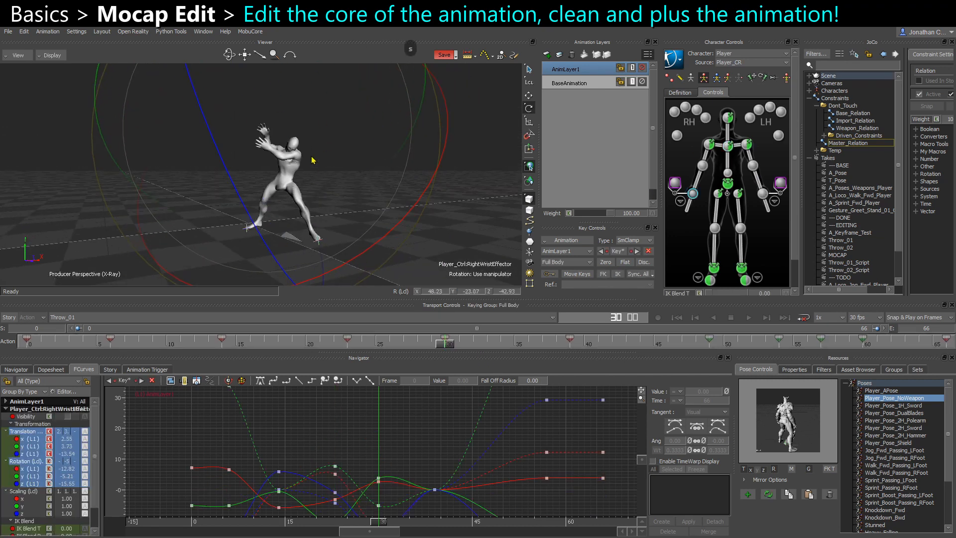
left_click(728, 120)
left_click_drag(299, 90, 333, 76, "alt")
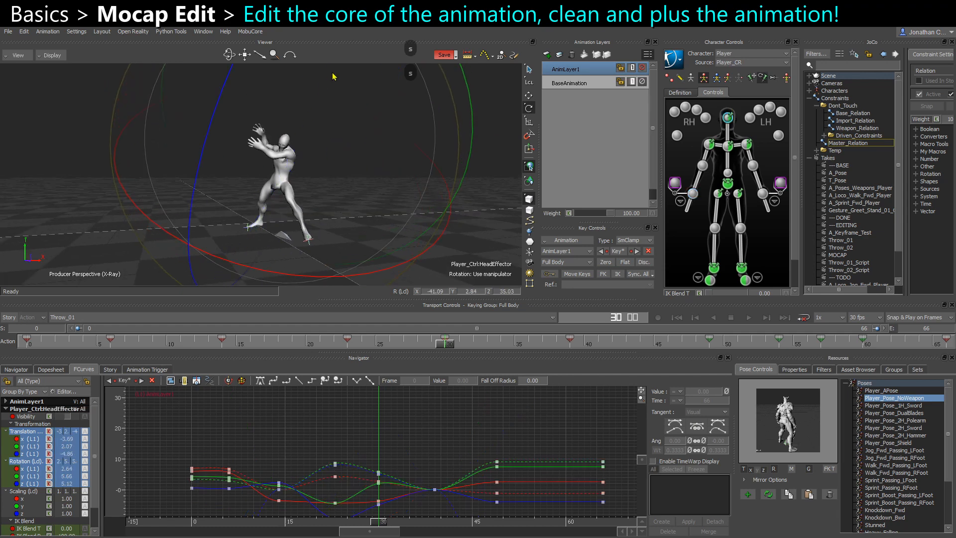
key("s")
- At frame 36, switch the keying group to Body Parts and add a zero key for the head
left_click(528, 344)
key("q")
key("q")
key("w")
key("e")
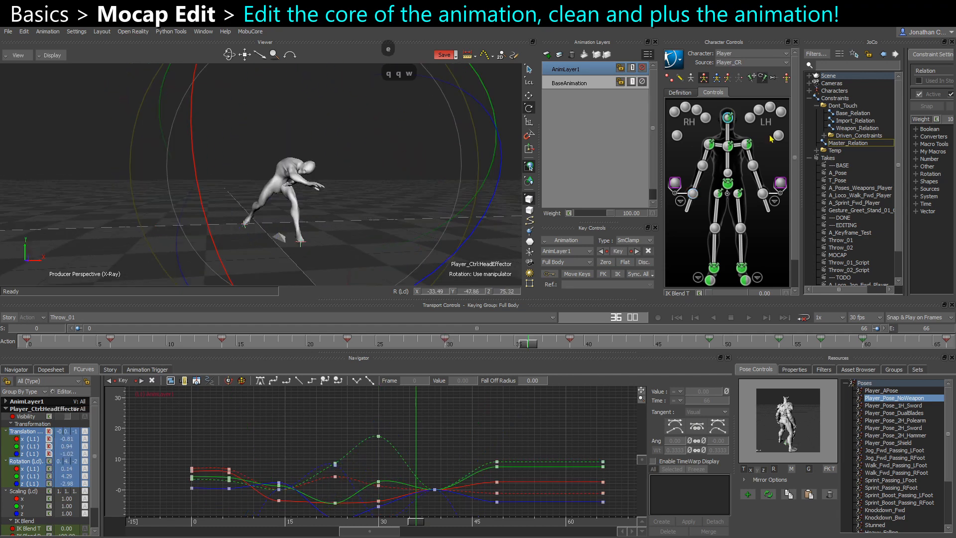
left_click(727, 79)
right_click_drag(327, 160, 362, 191, "alt")
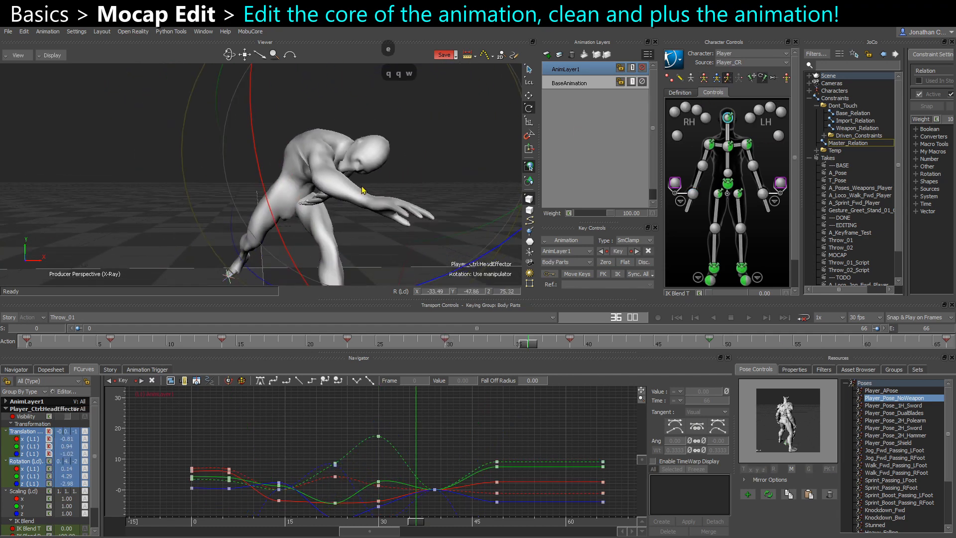
left_click_drag(363, 191, 384, 171)
key("ctrl+z")
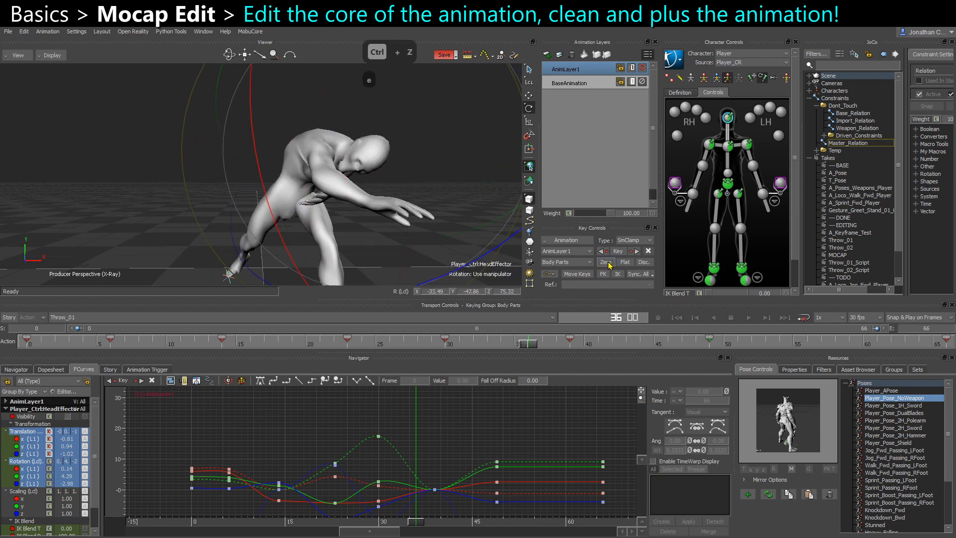
left_click(606, 262)
- Rotate the head upward and adjust the right shoulder at frame 36, keying each body part
right_click_drag(427, 164, 323, 134, "alt")
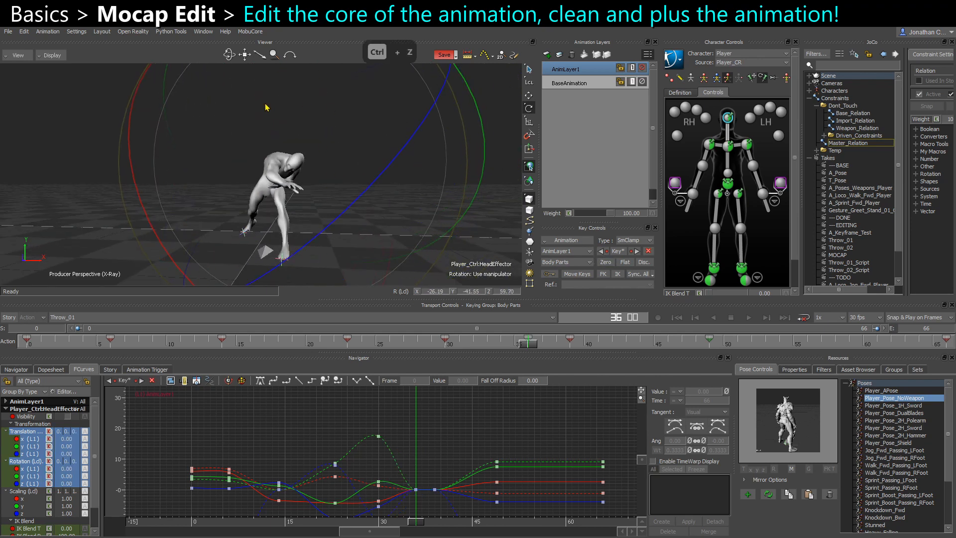
left_click_drag(266, 107, 283, 231)
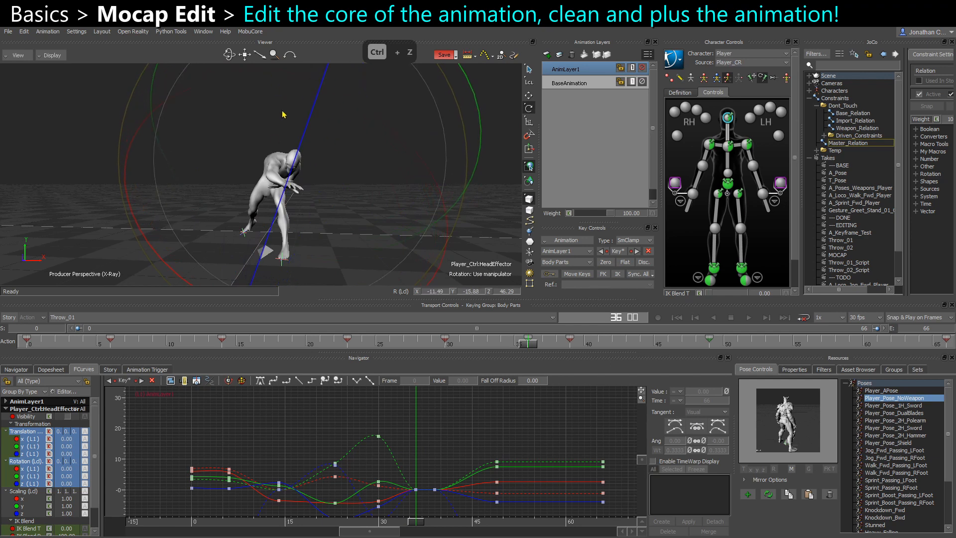
key("s")
left_click_drag(272, 147, 414, 189, "alt")
left_click(716, 146)
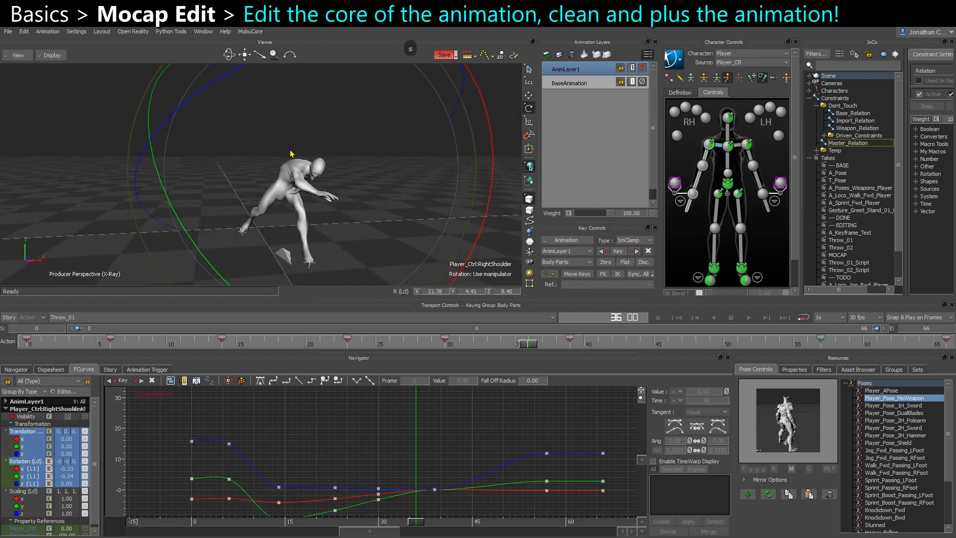
key("s")
- Reposition and rotate the left wrist effector at frame 36 and key the left arm on AnimLayer1
left_click_drag(291, 151, 117, 171, "alt")
left_click(746, 145)
key("f")
scroll(239, 172, "down", 5)
key("q")
left_click_drag(203, 210, 638, 165)
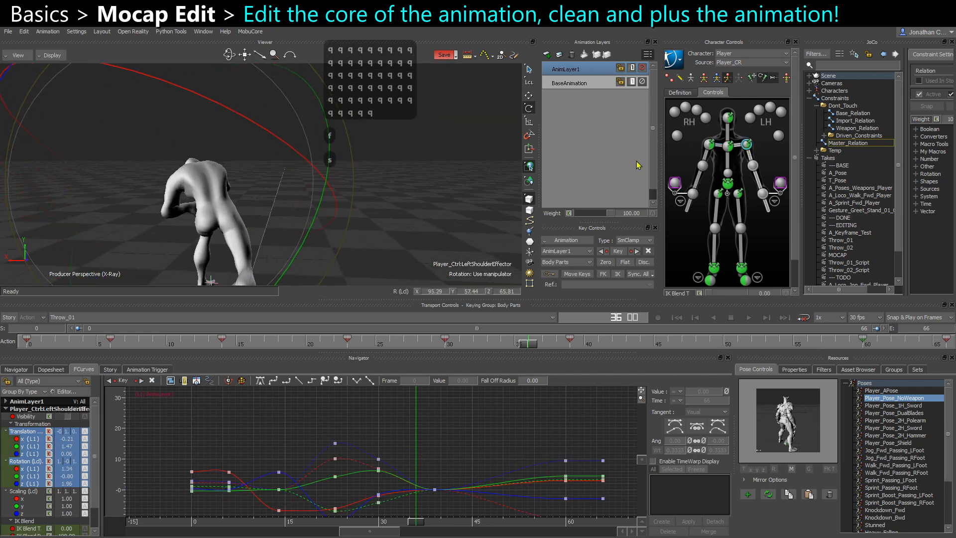
left_click(762, 194)
key("w")
key("alt+e")
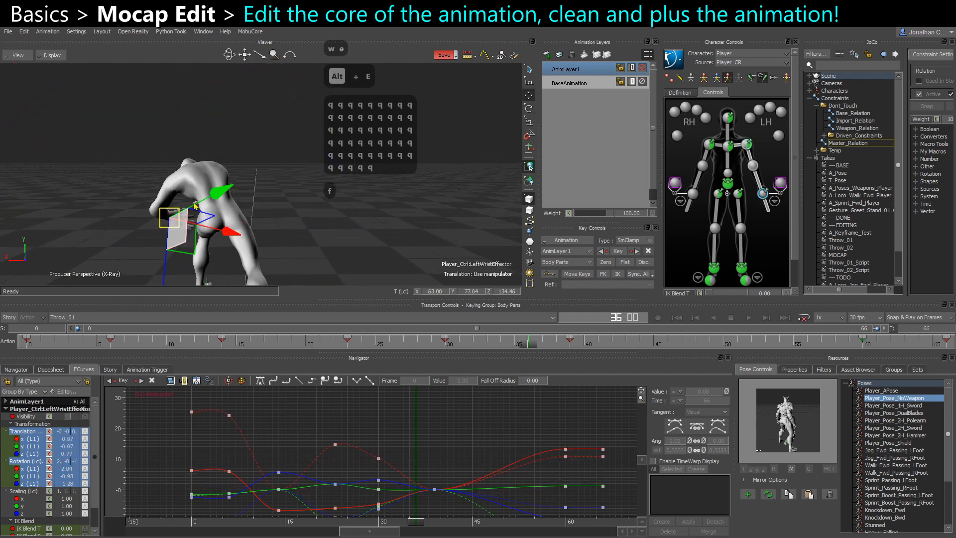
key("e")
left_click_drag(253, 266, 189, 179, "alt")
key("w")
key("q")
key("s")
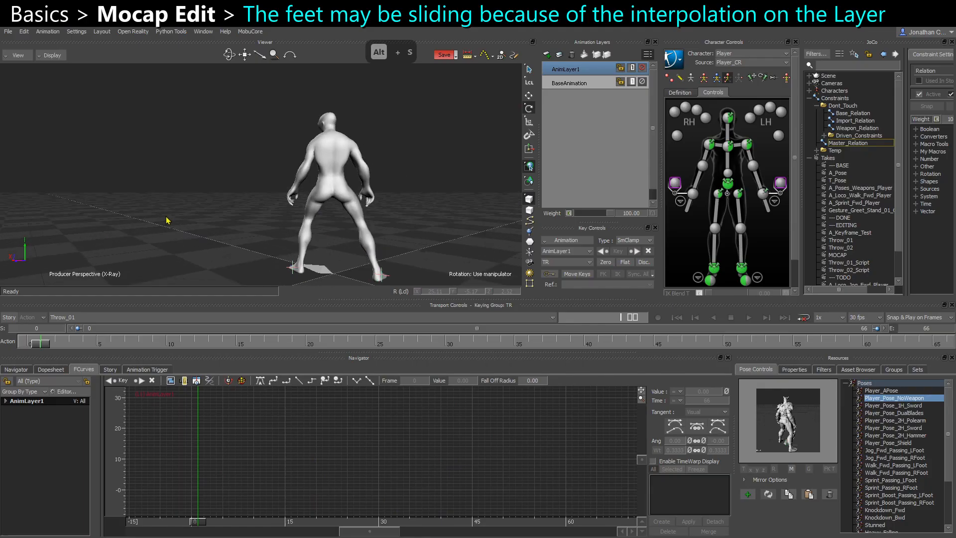
- Inspect the feet for sliding at frame 1 by comparing the pose with AnimLayer1 muted and unmuted
scroll(166, 216, "up", 3)
scroll(211, 196, "down", 3)
scroll(244, 215, "up", 3)
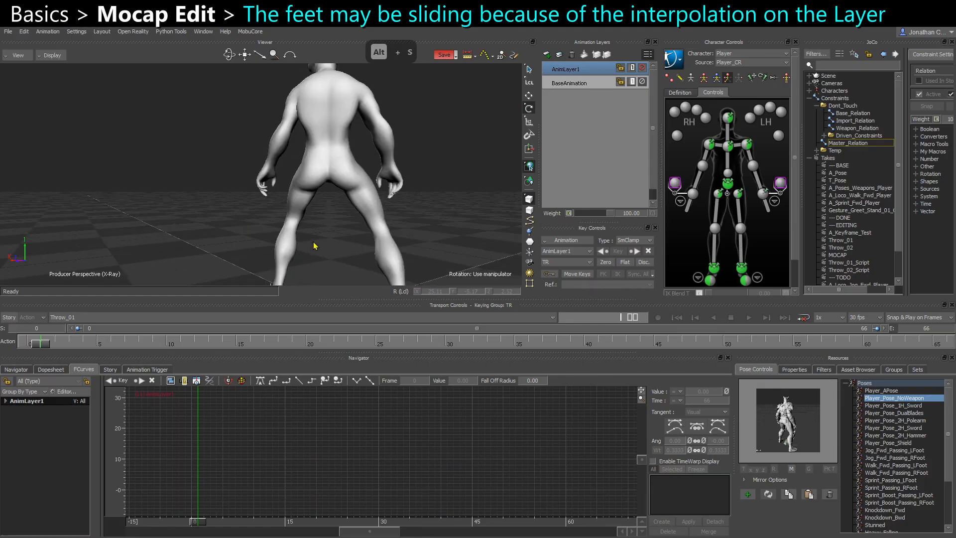
scroll(314, 251, "down", 3)
left_click(299, 269)
key("f")
left_click_drag(299, 259, 265, 210, "alt")
scroll(249, 186, "down", 3)
middle_click_drag(265, 209, 277, 239, "alt")
scroll(277, 239, "down", 1)
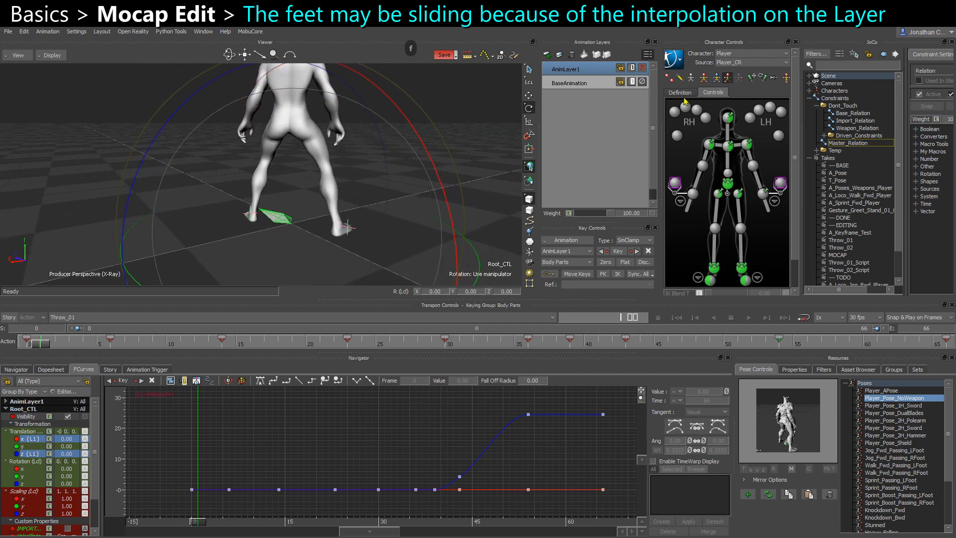
left_click(641, 68)
left_click(642, 69)
left_click(642, 69)
left_click(641, 69)
left_click(642, 68)
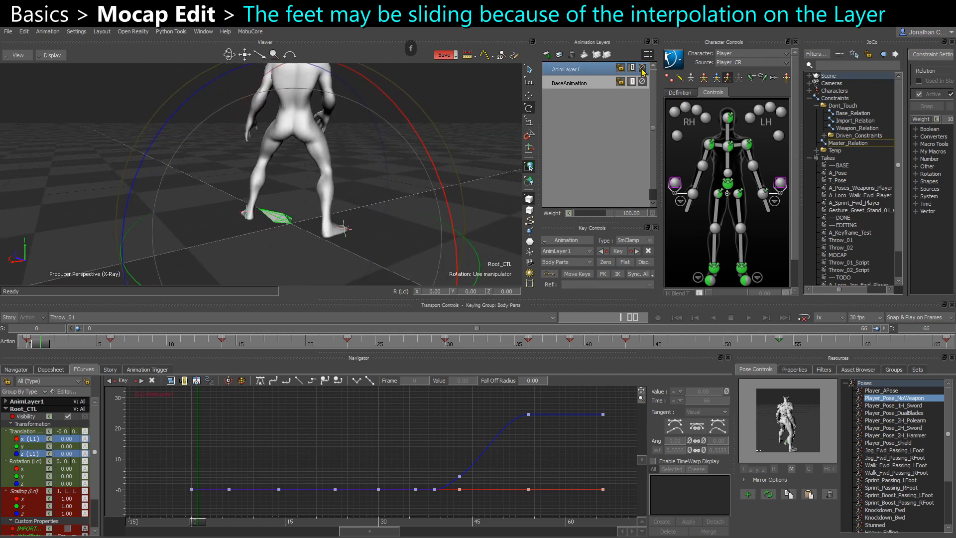
- Examine the right foot's movement in the mocap from frame 1 to frame 17 with AnimLayer1 muted
left_click(642, 68)
left_click(642, 68)
left_click_drag(45, 347, 123, 321)
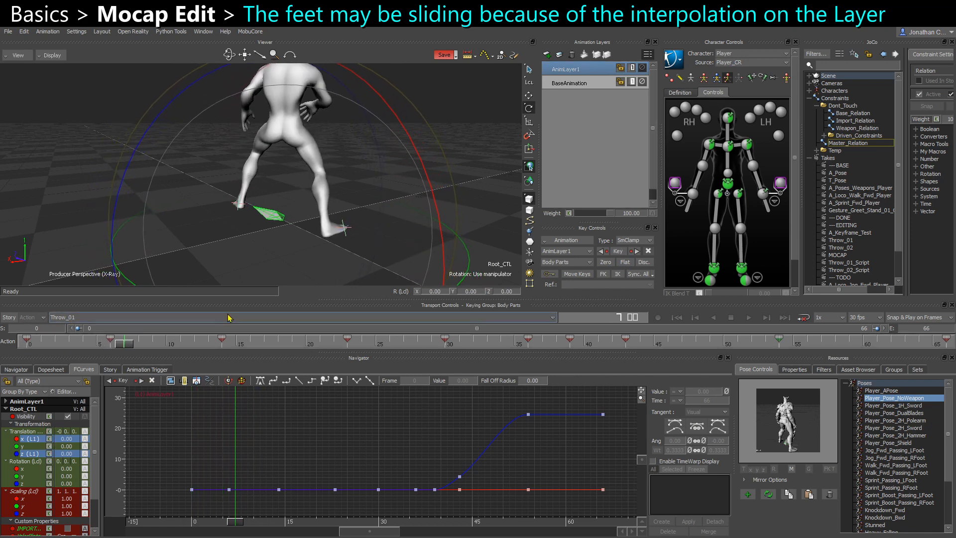
left_click(716, 270)
left_click_drag(409, 260, 414, 259, "ctrl+shift")
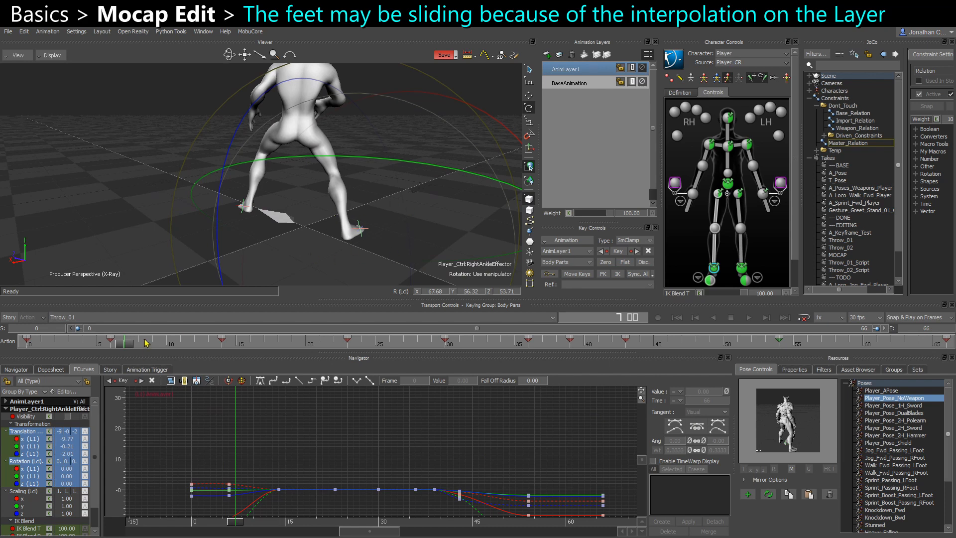
mouse_move(124, 350)
left_mouse_down()
mouse_move(279, 352)
mouse_move(169, 348)
mouse_move(237, 344)
left_mouse_up()
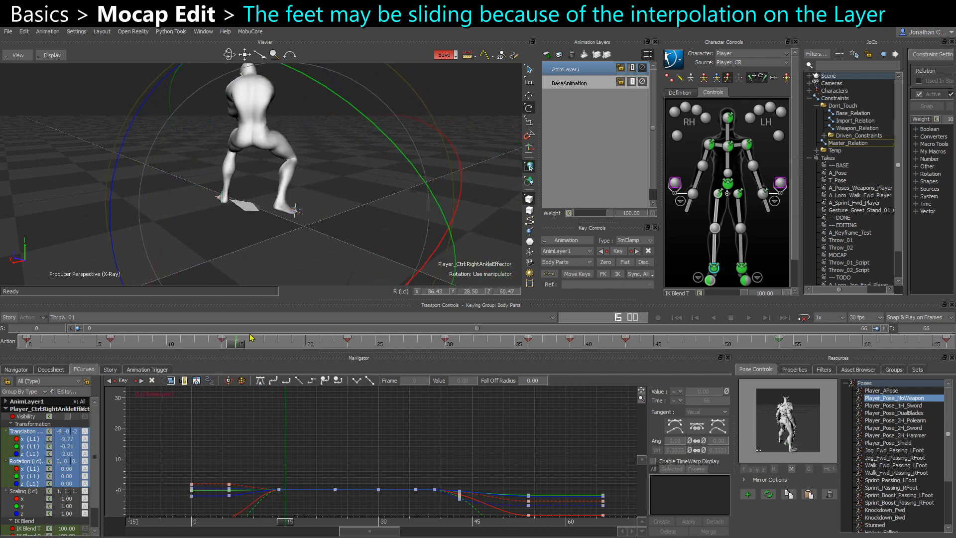
left_click_drag(281, 242, 411, 227, "ctrl+shift")
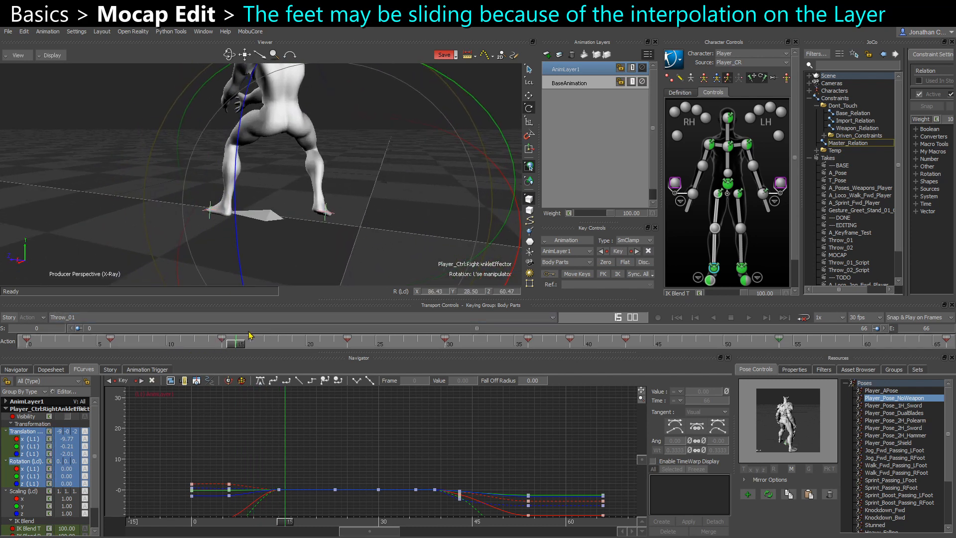
mouse_move(250, 339)
left_mouse_down()
mouse_move(152, 342)
mouse_move(264, 344)
left_mouse_up()
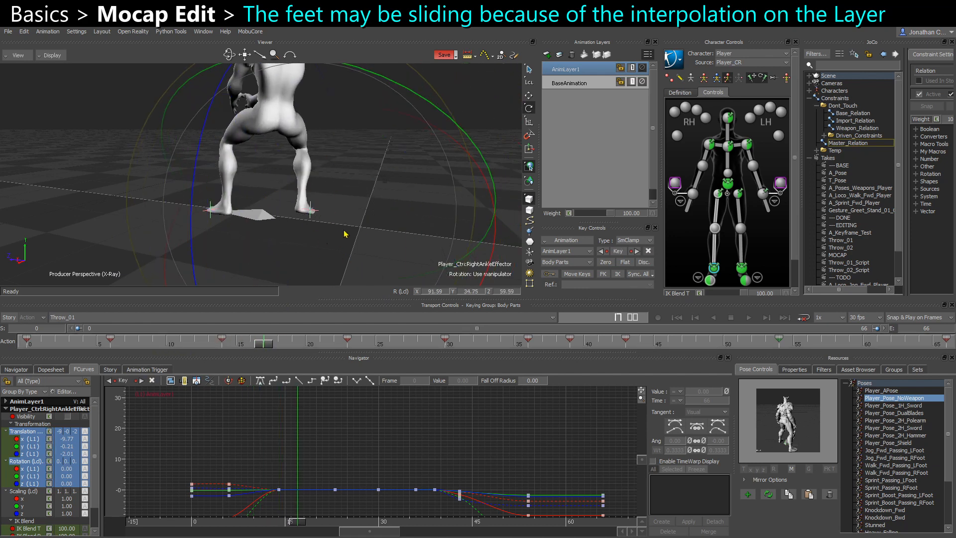
left_click_drag(344, 234, 281, 182, "ctrl")
left_click_drag(279, 144, 279, 156, "ctrl")
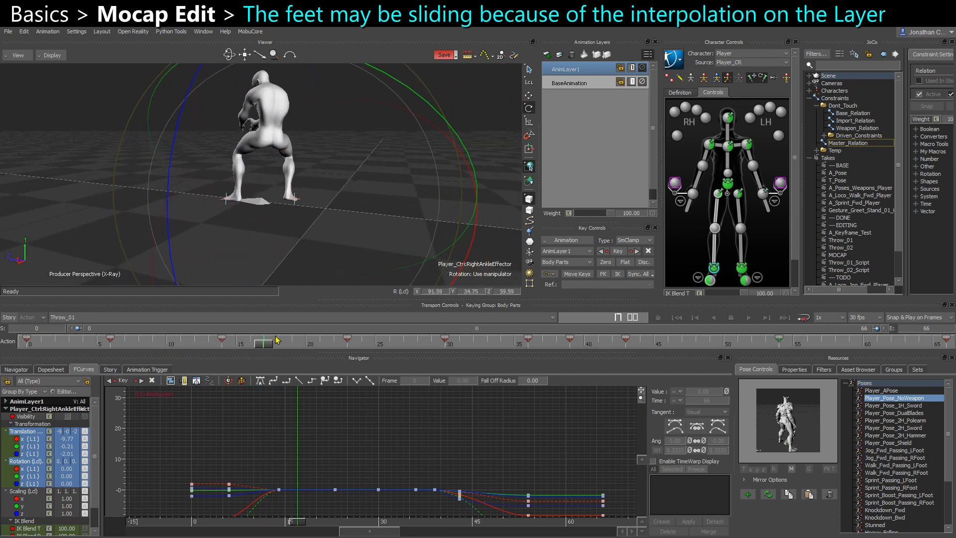
- Examine the left foot for sliding between frames 4 and 13, comparing the motion with AnimLayer1 muted and unmuted
left_click(743, 268)
left_click_drag(274, 342, 83, 343)
left_click_drag(182, 254, 189, 268, "ctrl")
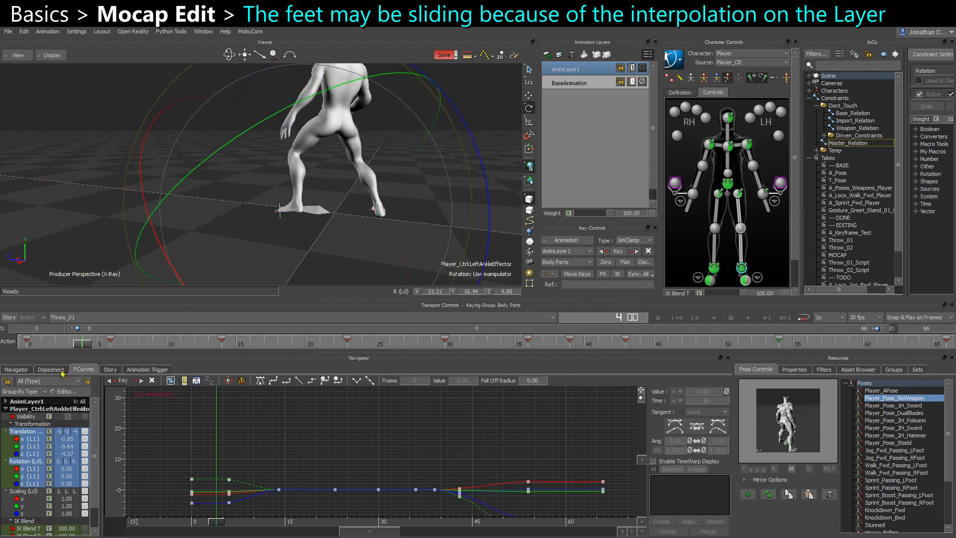
left_click_drag(80, 346, 194, 343)
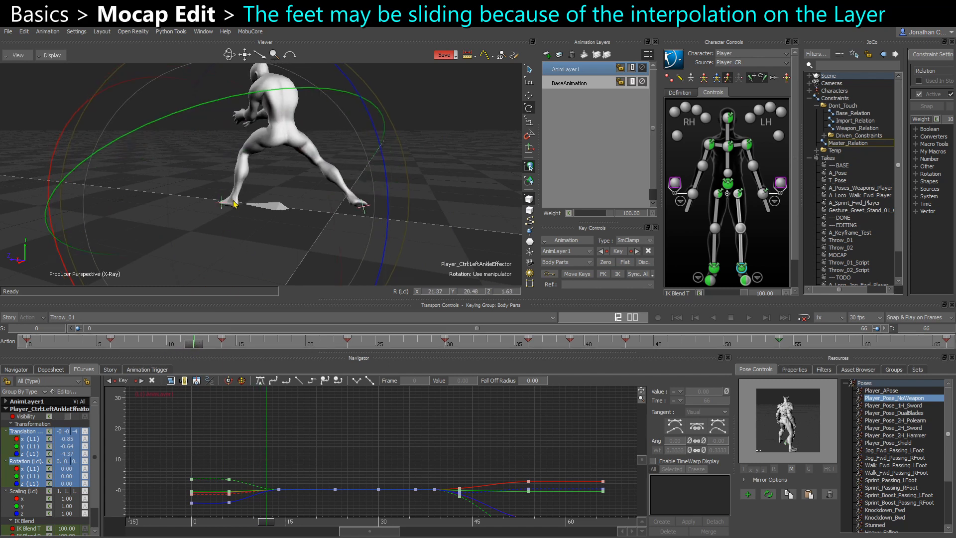
key("Right")
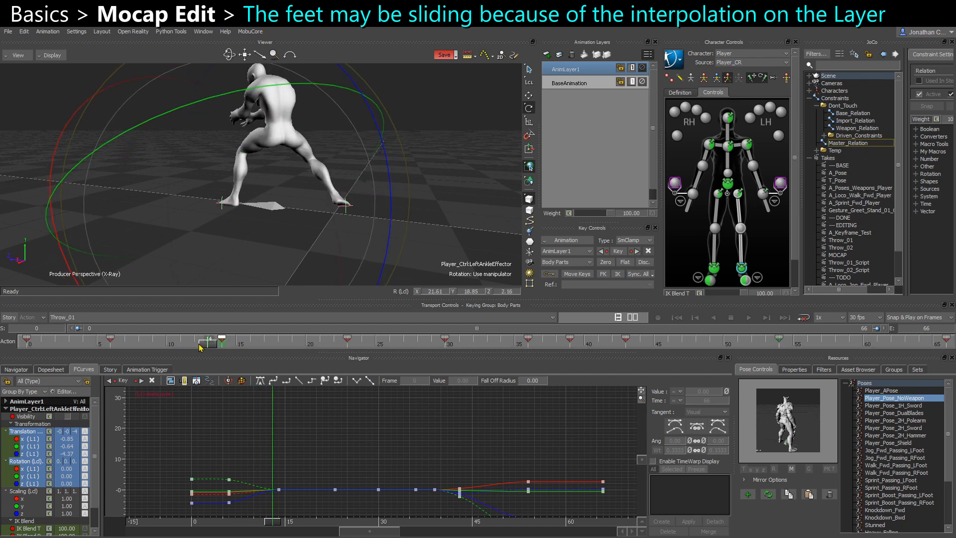
left_click_drag(202, 348, 82, 344)
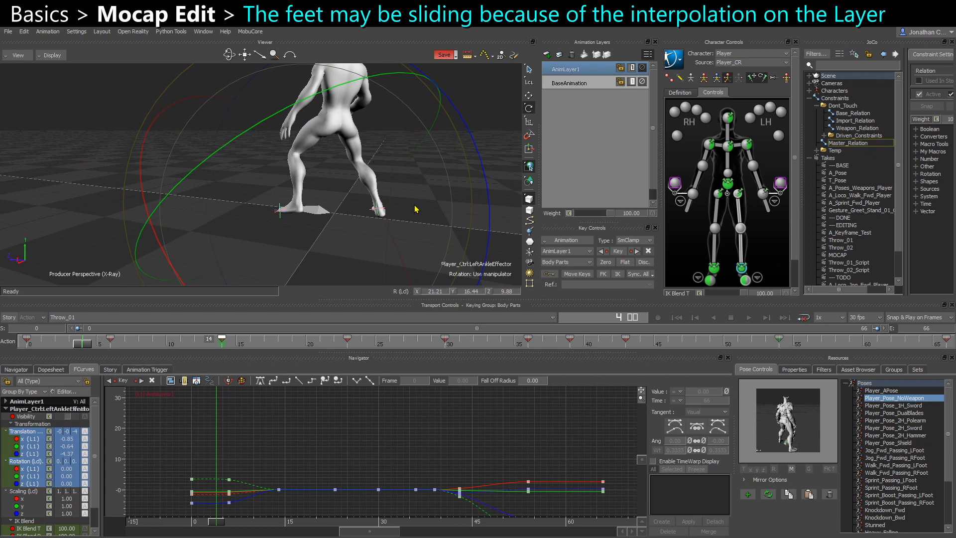
left_click(642, 68)
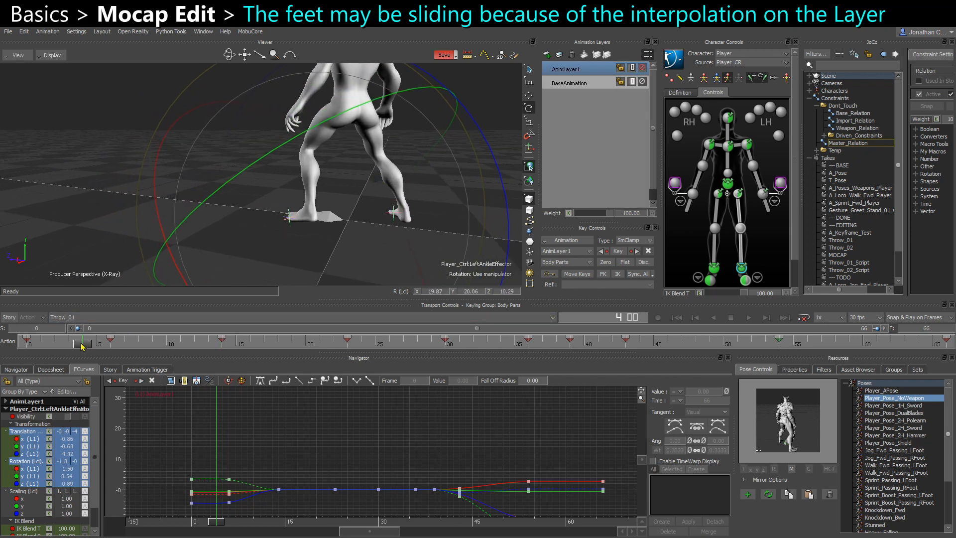
left_click_drag(82, 347, 142, 351)
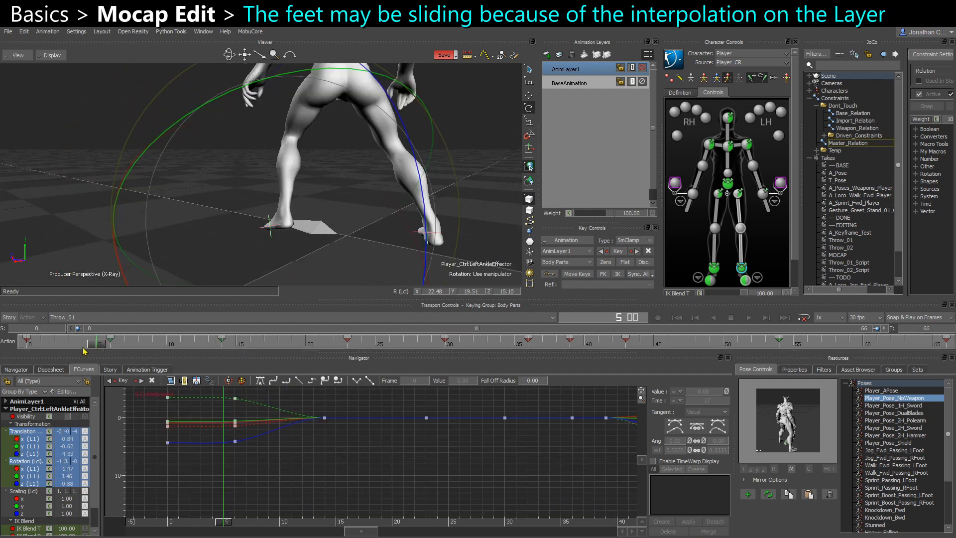
- Try an exaggerated offset on the left ankle effector by moving it in global space at frame 0 and keying it
key("w")
scroll(244, 233, "up", 3)
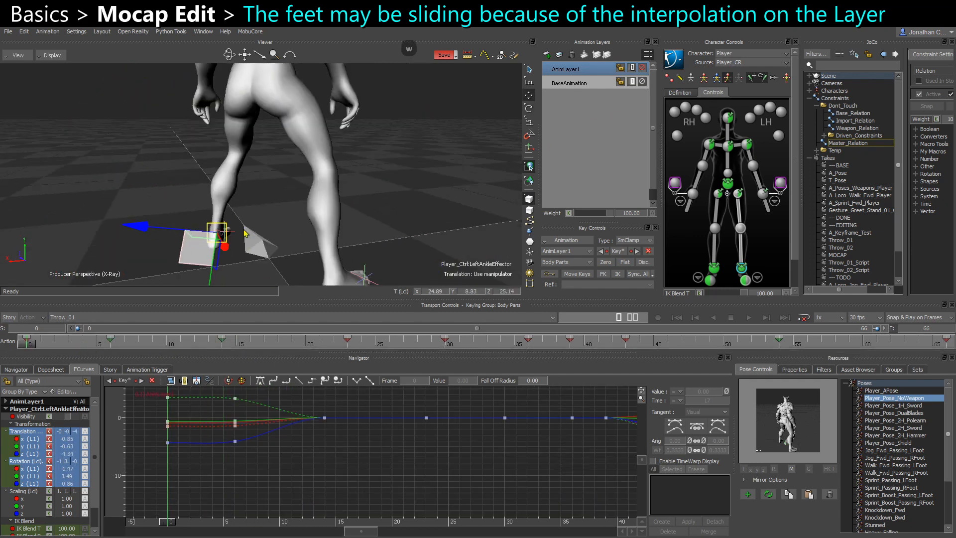
left_click_drag(244, 233, 344, 239, "alt")
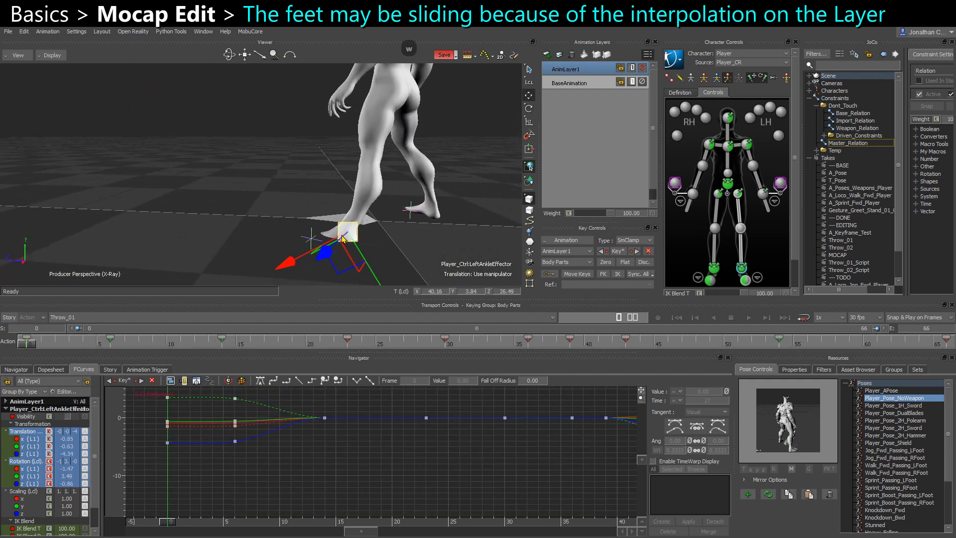
key("ctrl+z")
key("F6")
left_click_drag(263, 219, 249, 234)
key("s")
- Try lengthening the left foot's blend by deleting its frame 6 key, moving its frame 14 key to 20 and removing that key
key("Delete")
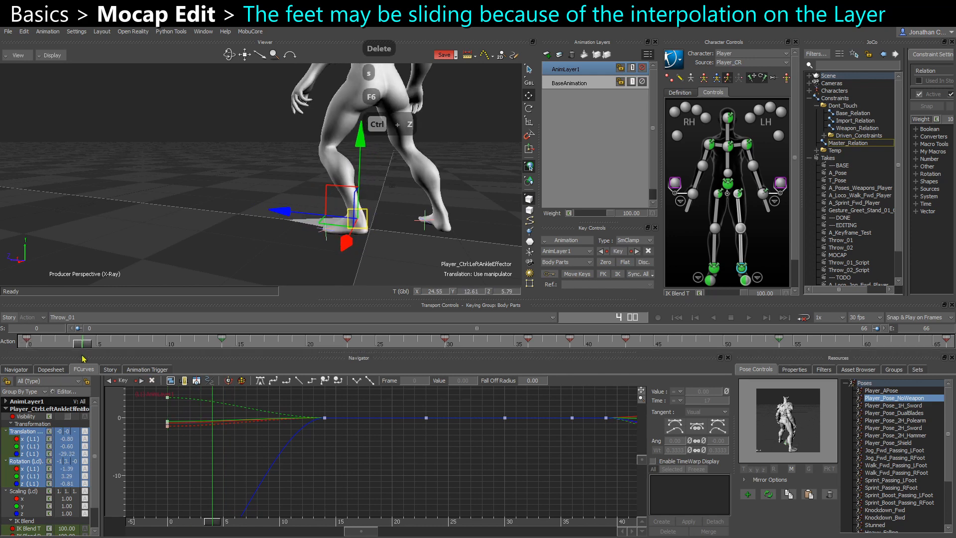
left_click(147, 344)
left_click_drag(147, 344, 316, 347)
left_click_drag(271, 271, 293, 288, "alt")
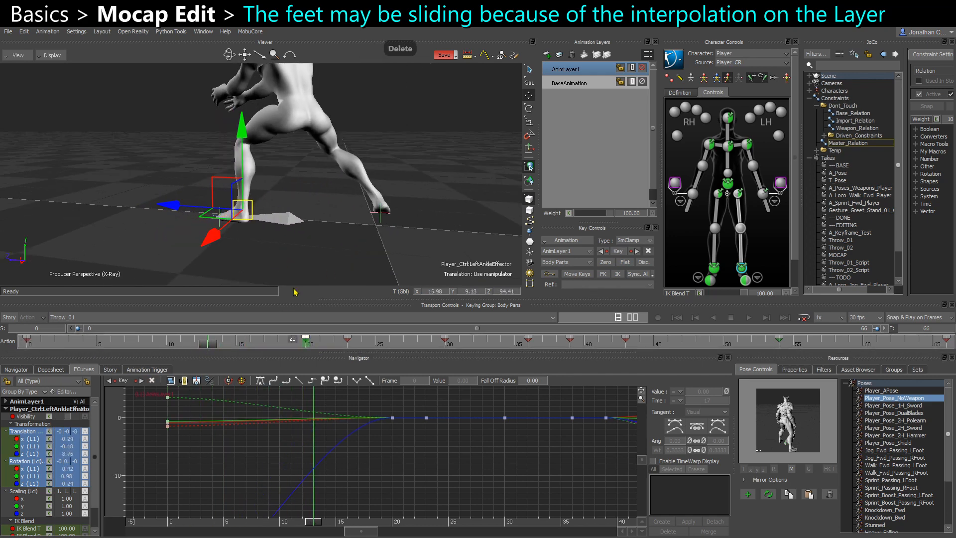
key("Delete")
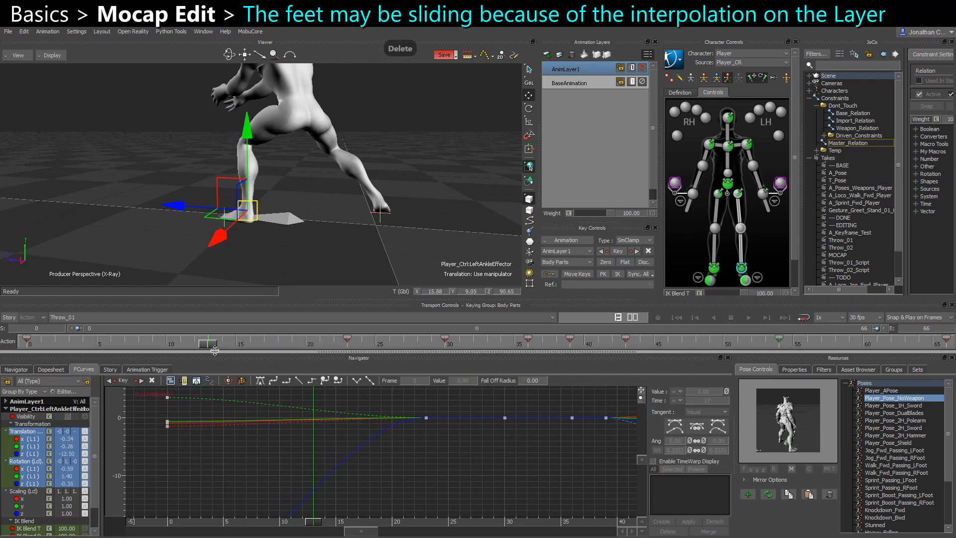
left_click_drag(207, 354, 111, 351)
- Find the frames where the right foot lifts and lands by comparing frames 7 to 19 with AnimLayer1 muted and unmuted
left_click(643, 68)
left_click_drag(63, 347, 185, 348)
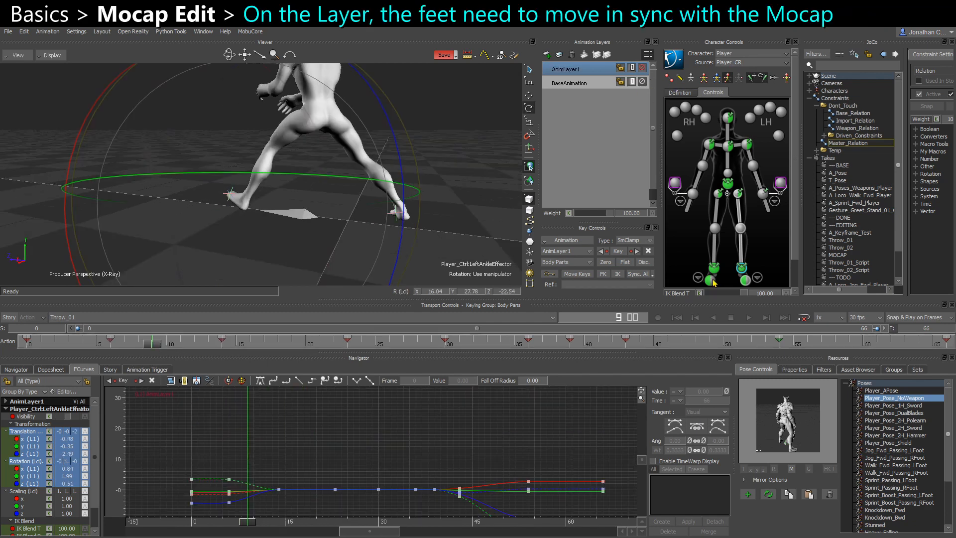
left_click(714, 268)
left_click_drag(258, 205, 219, 233, "alt")
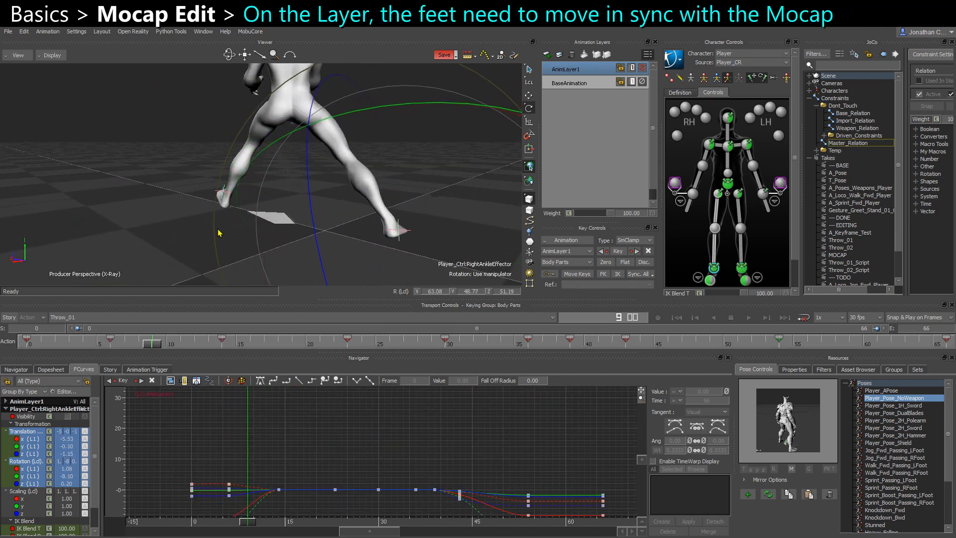
left_click_drag(154, 347, 287, 339)
left_click(641, 70)
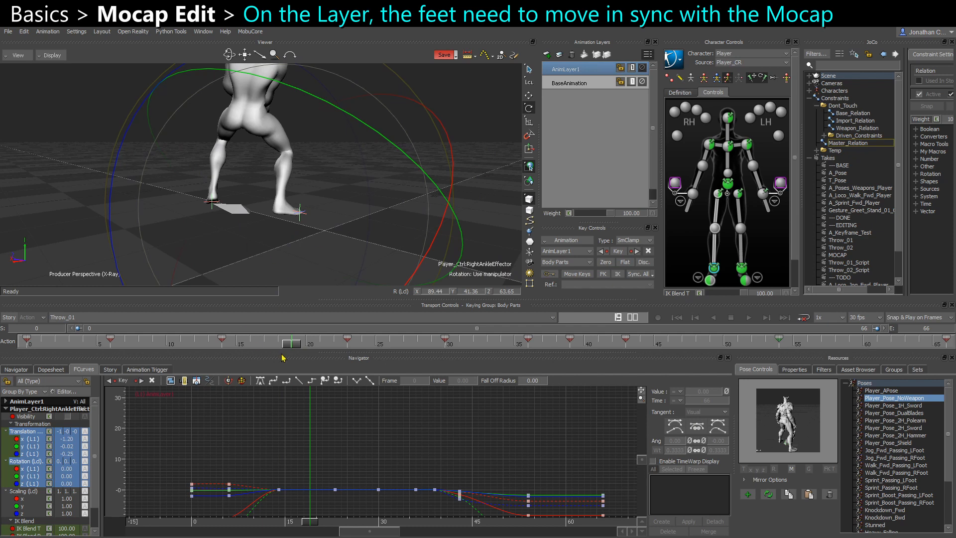
left_click_drag(294, 348, 124, 349)
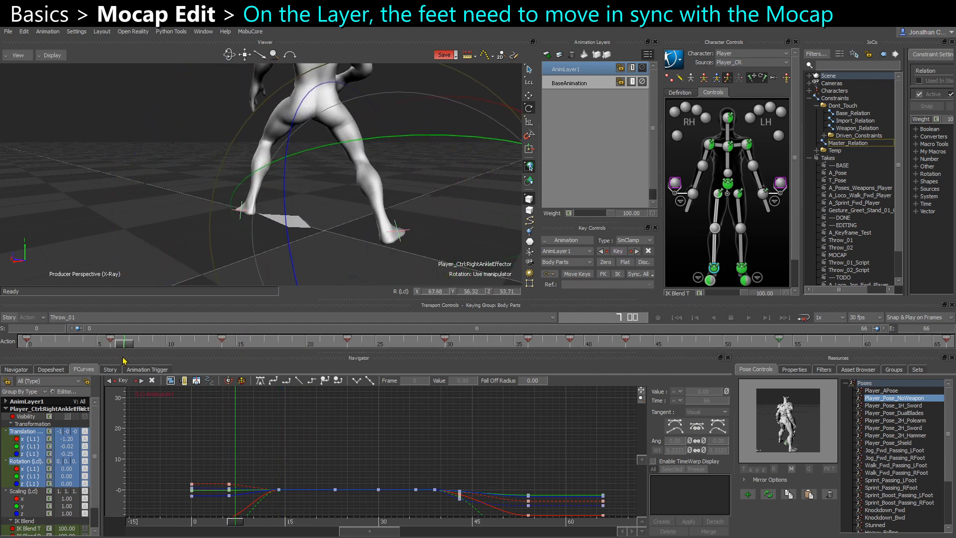
left_click(643, 67)
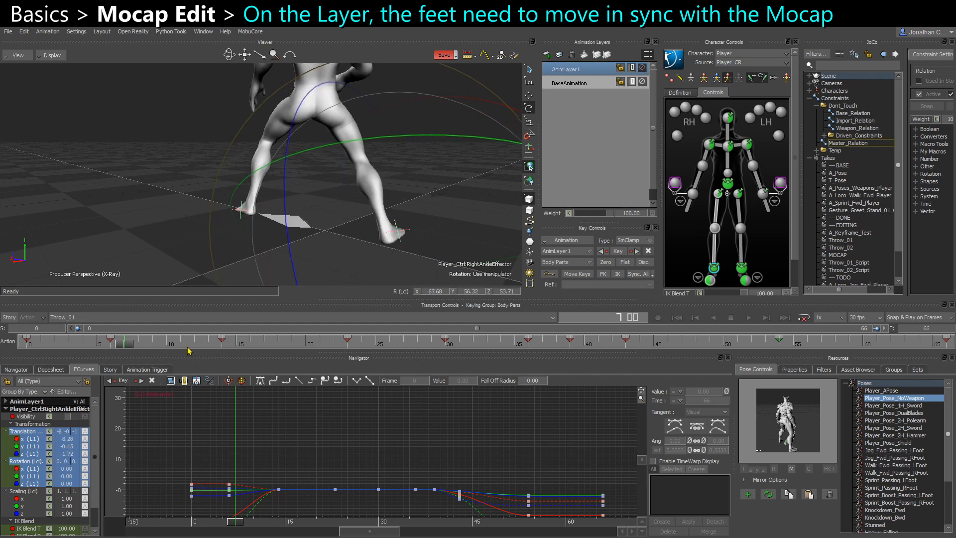
left_click_drag(131, 345, 166, 346)
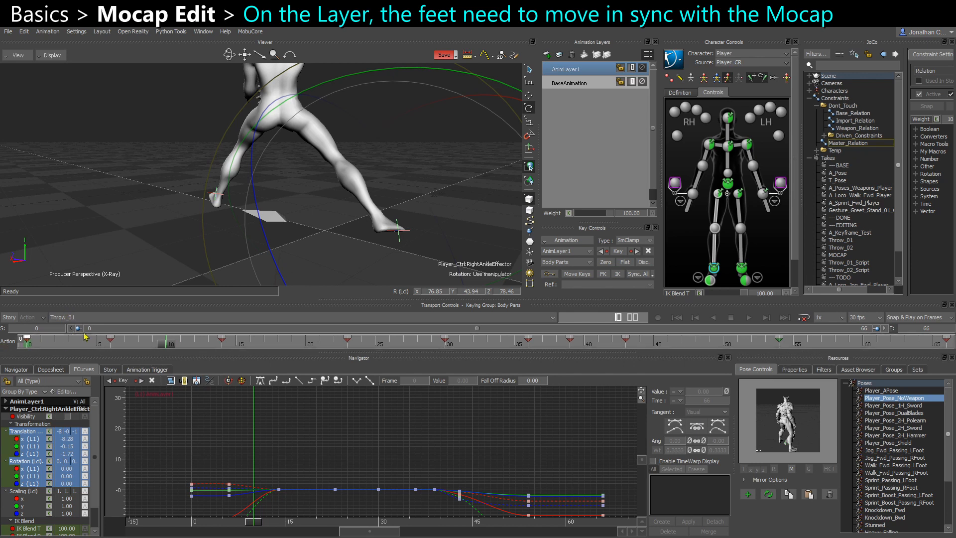
- Copy the right foot's frame 0 key to frame 10 and delete its key at frame 6
key("ctrl+c")
key("ctrl+c")
key("ctrl+v")
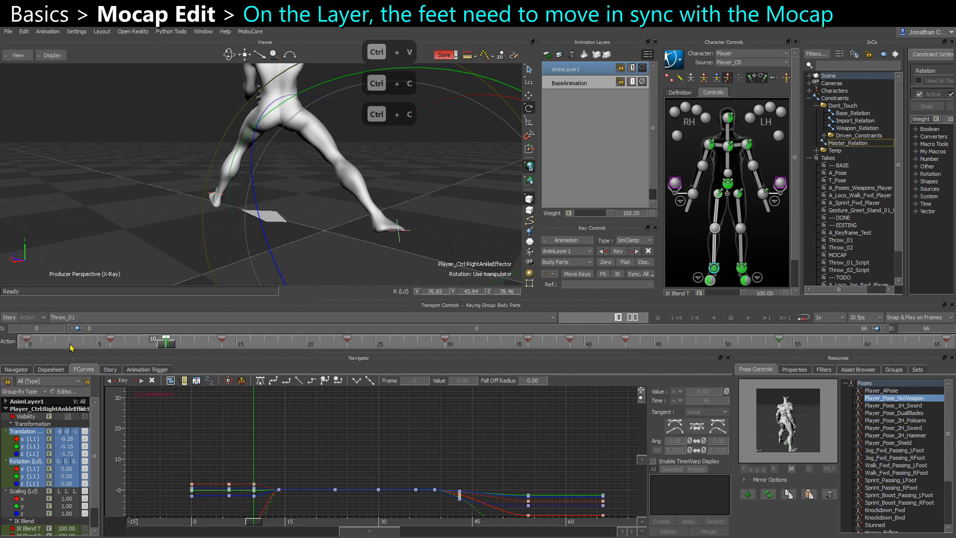
left_click_drag(133, 351, 262, 352)
key("Delete")
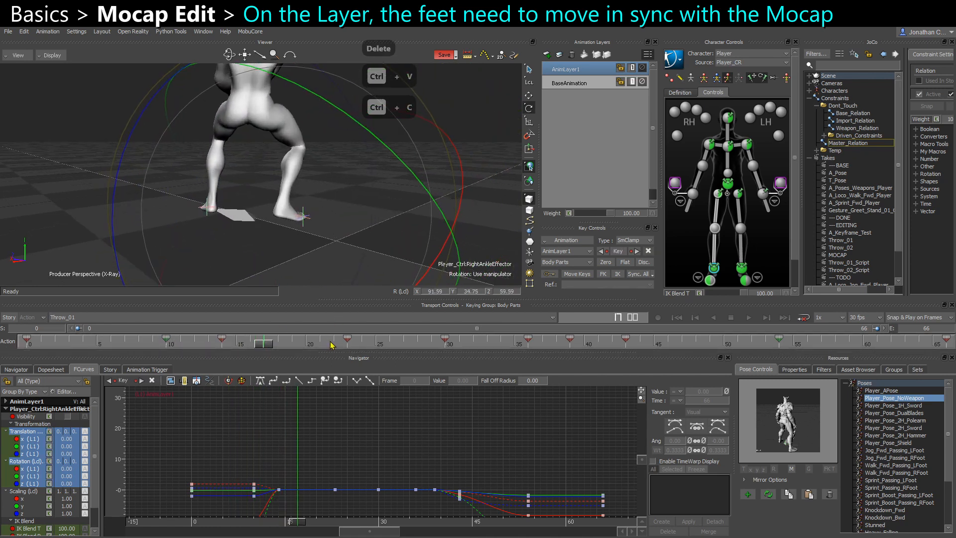
- Copy the right foot's frame 23 key to frame 17 and delete its key at frame 14
left_click(347, 342)
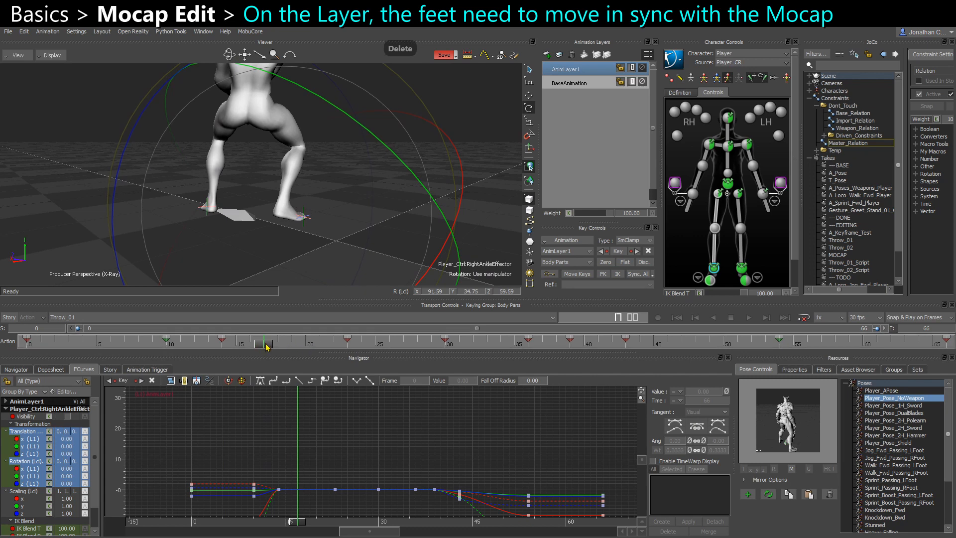
left_click_drag(265, 347, 172, 343)
left_click(219, 344)
key("Delete")
- Inspect the right ankle effector's curves for the hold between frames 0 and 10 and the blend to frame 17
right_click_drag(321, 455, 354, 441, "alt")
middle_click_drag(229, 505, 303, 454, "alt")
right_click_drag(303, 454, 309, 447, "alt")
left_click_drag(183, 407, 243, 505)
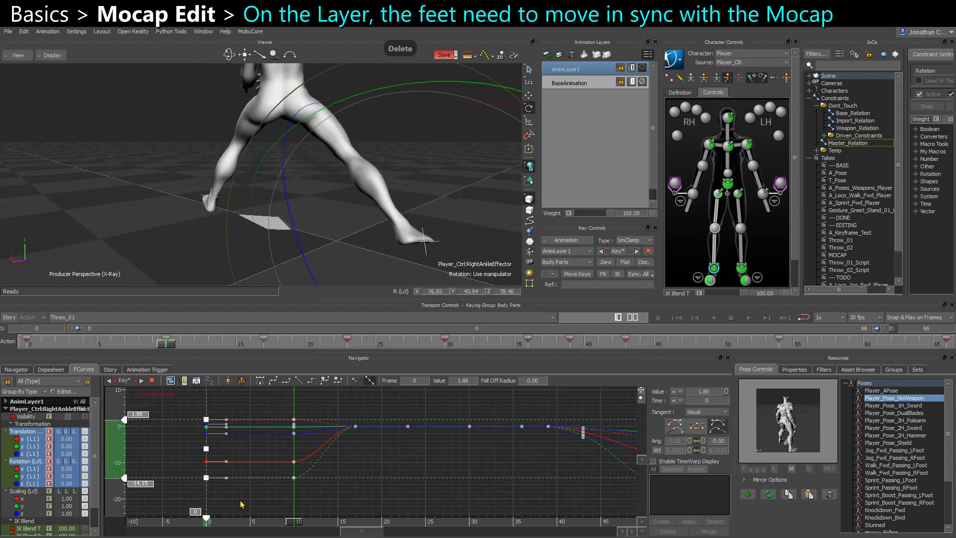
left_click_drag(299, 500, 300, 499)
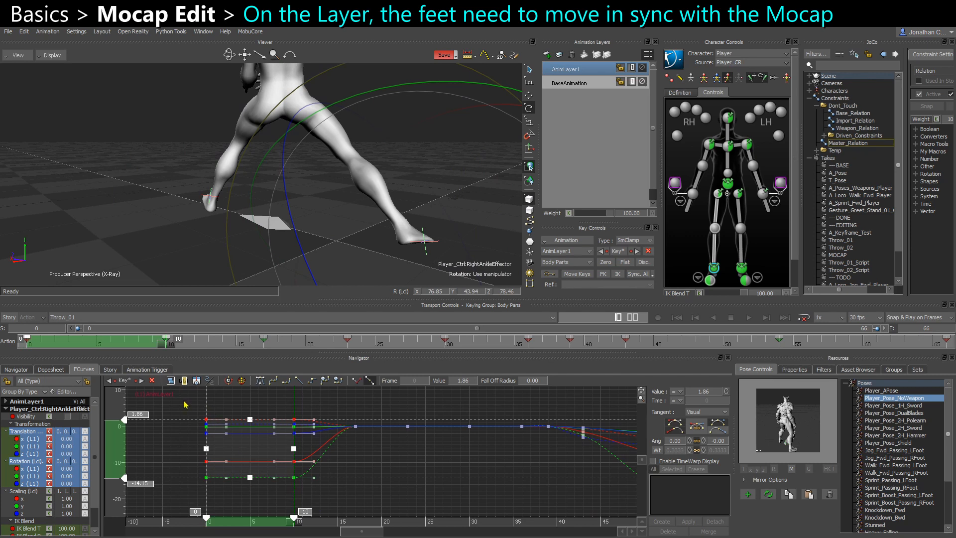
left_click_drag(185, 405, 304, 498)
left_click(309, 465)
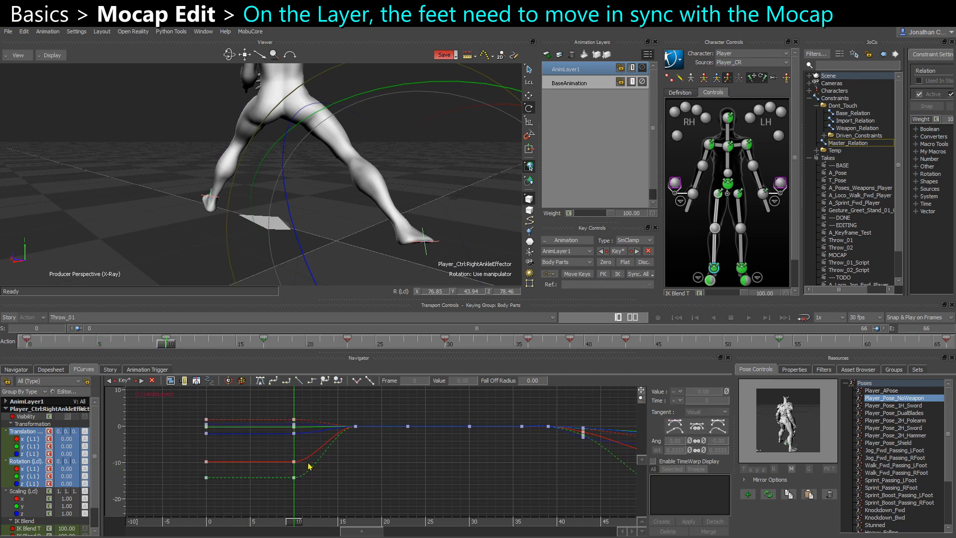
left_click_drag(299, 524, 358, 526)
left_click_drag(351, 436, 414, 476, "ctrl")
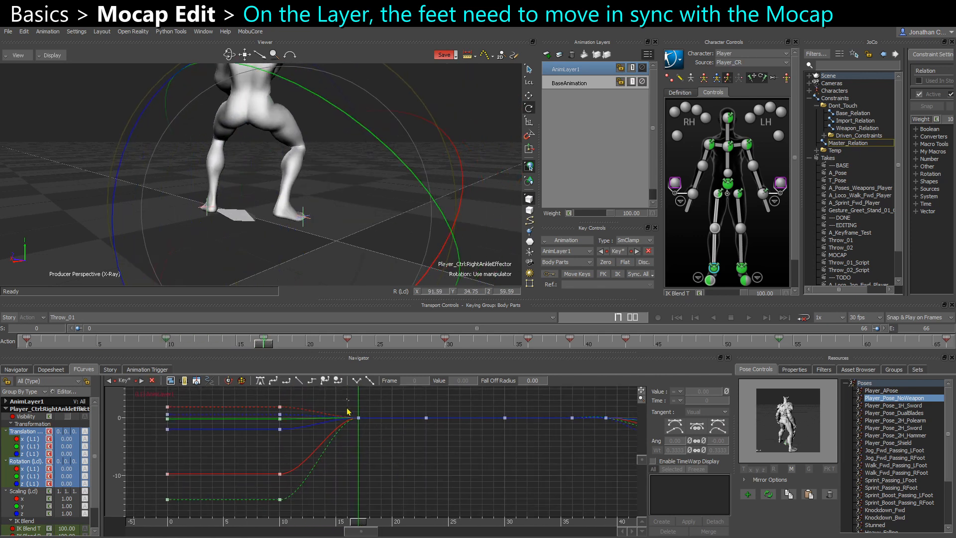
left_click_drag(347, 407, 390, 451)
left_click(429, 450)
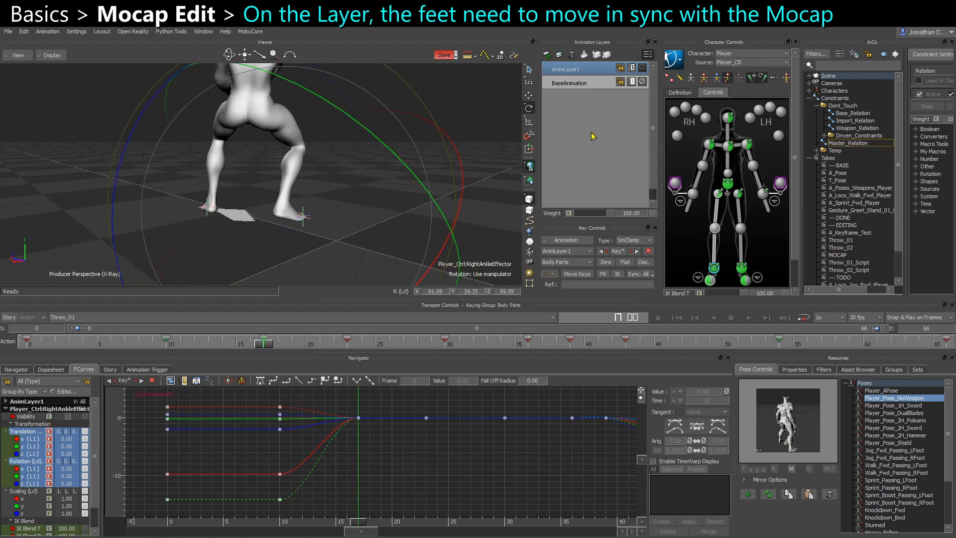
- Unmute AnimLayer1 and check the right foot's motion from frame 2 onward
left_click(641, 68)
left_click(196, 520)
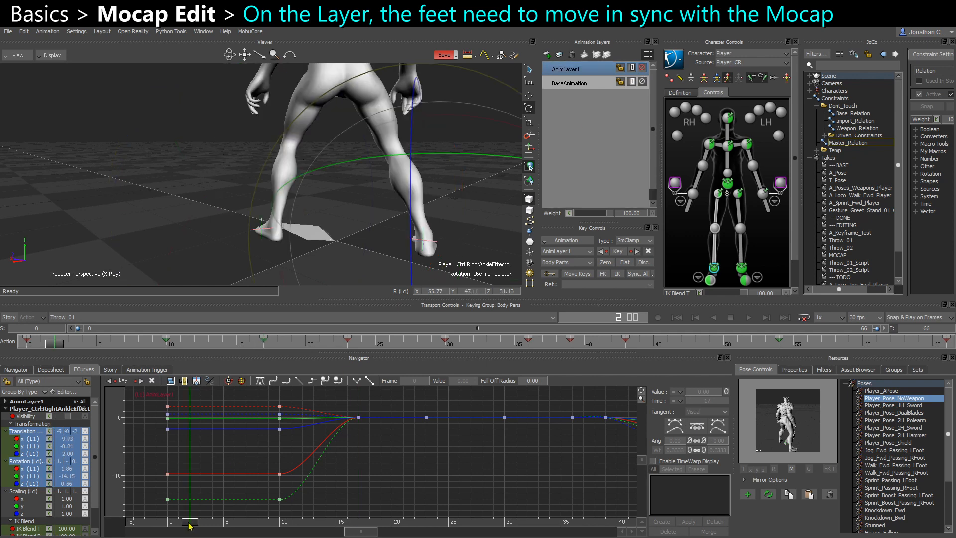
left_click_drag(189, 526, 222, 512)
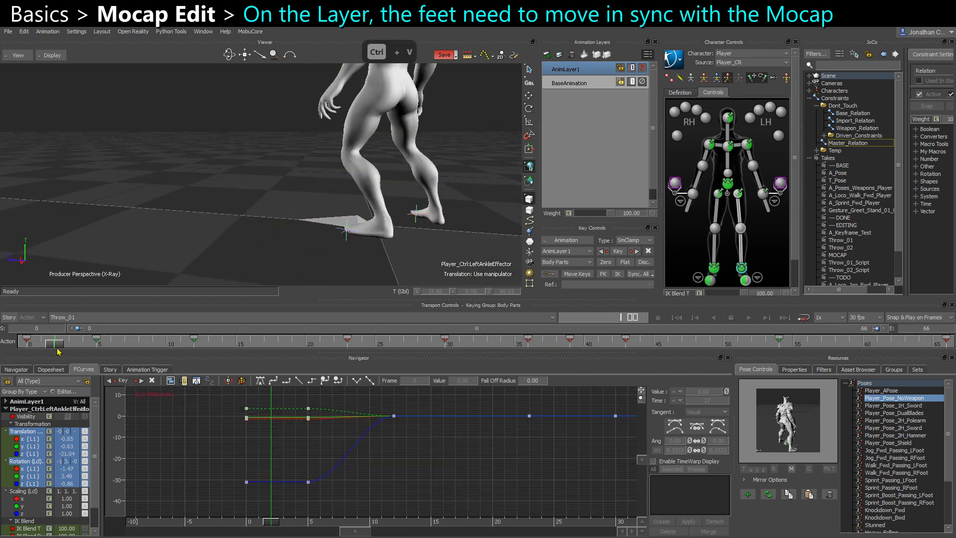
- Check the left foot's motion between its keys at frames 5 and 12 and play back the Throw_01 take
mouse_move(99, 343)
left_mouse_down()
mouse_move(87, 345)
mouse_move(93, 353)
mouse_move(195, 352)
mouse_move(201, 326)
left_mouse_up()
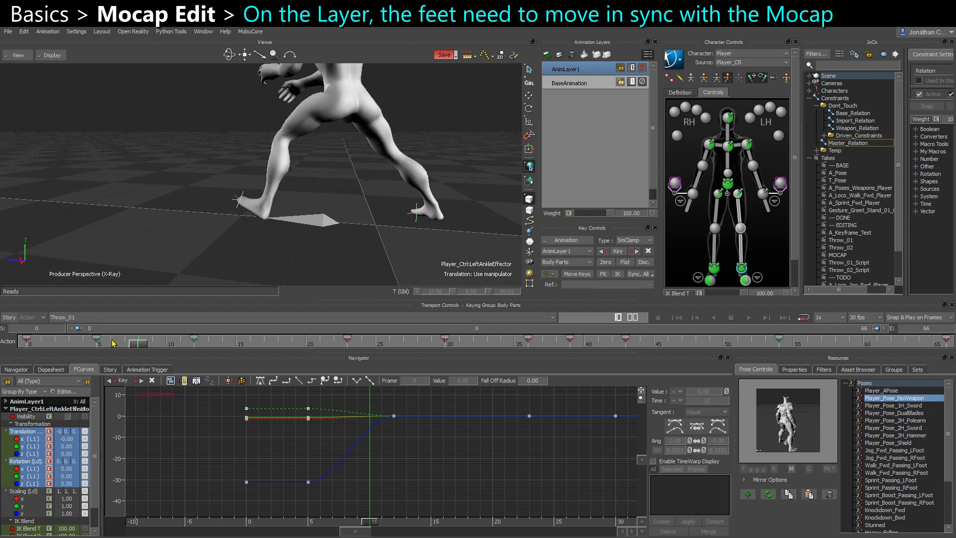
key("ctrl+space")
key("ctrl+space")
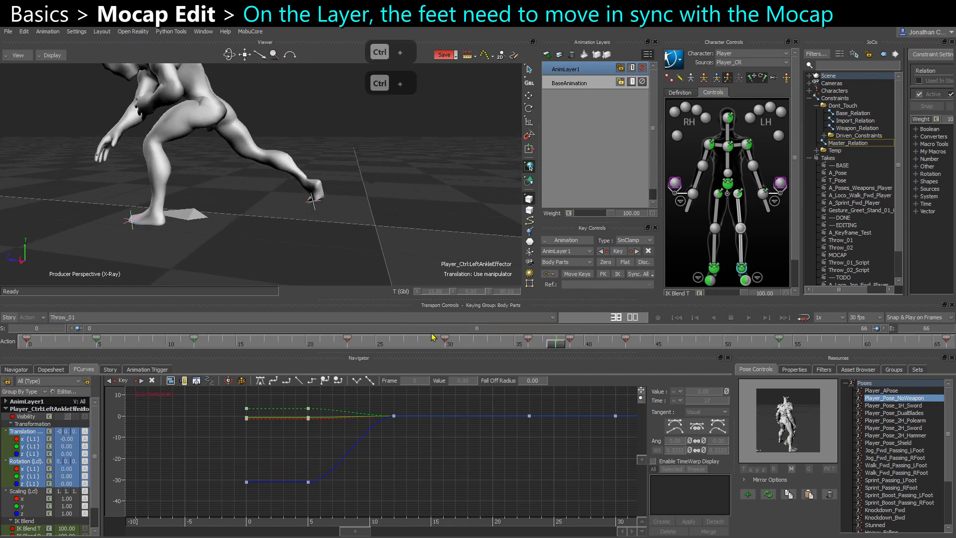
- Examine the left foot's motion between frames 30 and 37, mute AnimLayer1 and check the foot's plant up to frame 48
left_click(451, 343)
left_click_drag(514, 436, 155, 474, "shift")
left_click_drag(348, 414, 320, 433, "ctrl")
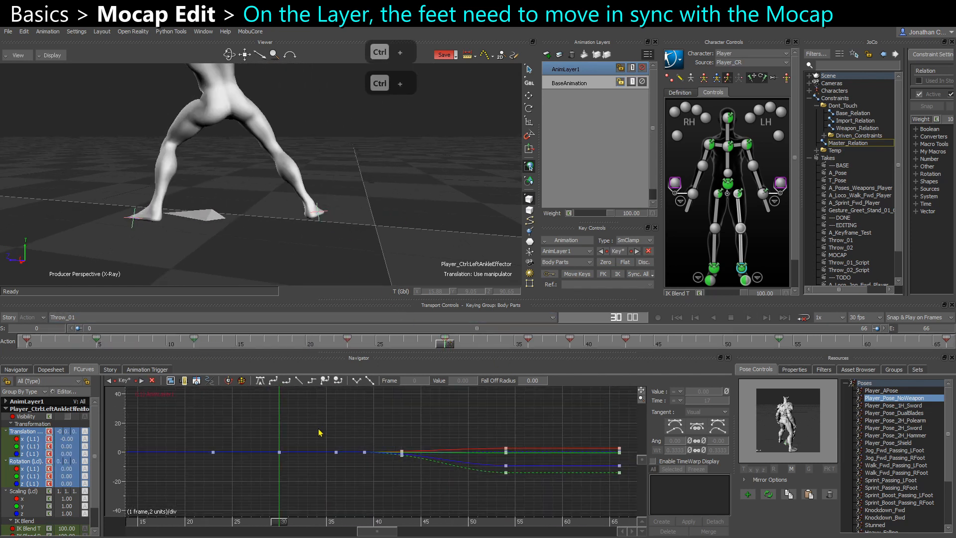
left_click_drag(444, 349, 542, 343)
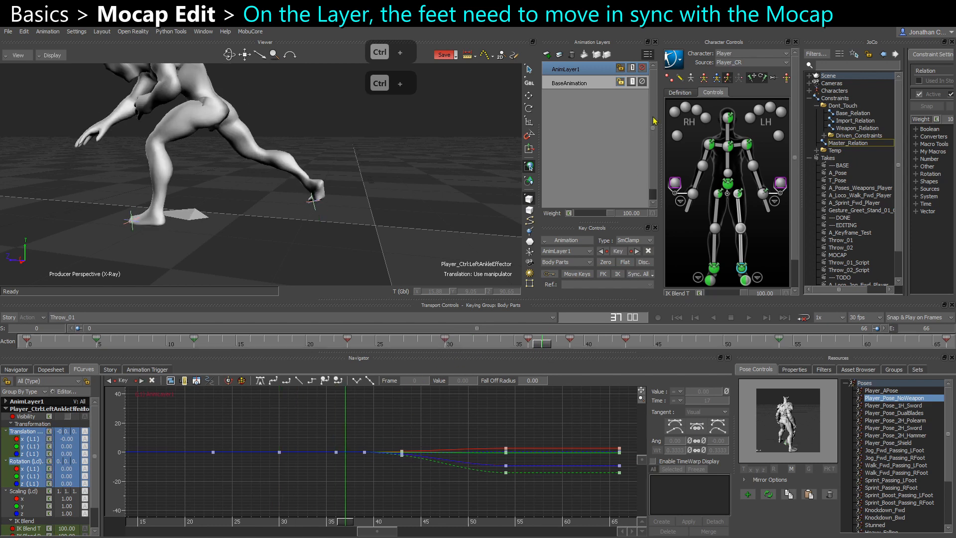
key("ctrl+space")
left_click_drag(369, 242, 305, 255, "ctrl+shift")
left_click(528, 341)
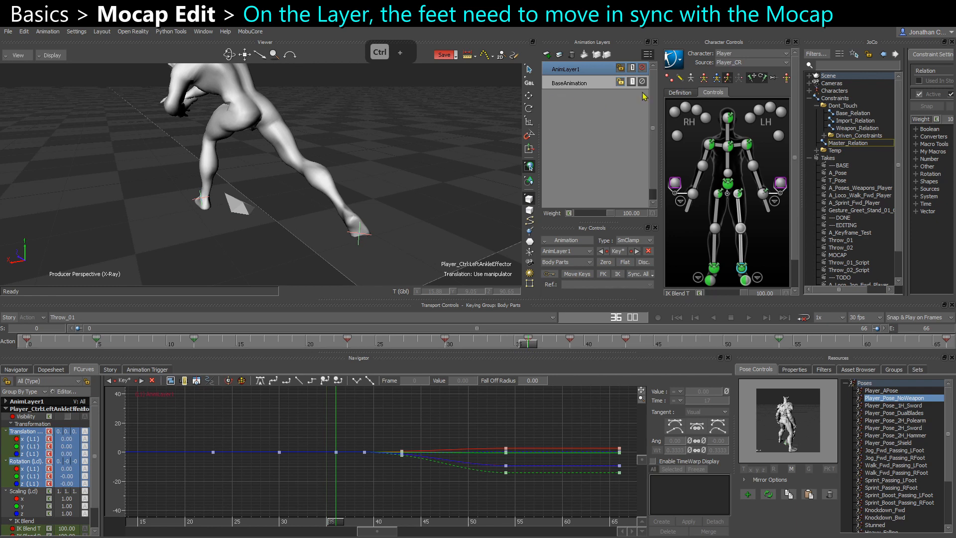
left_click(643, 68)
left_click_drag(528, 343, 687, 368)
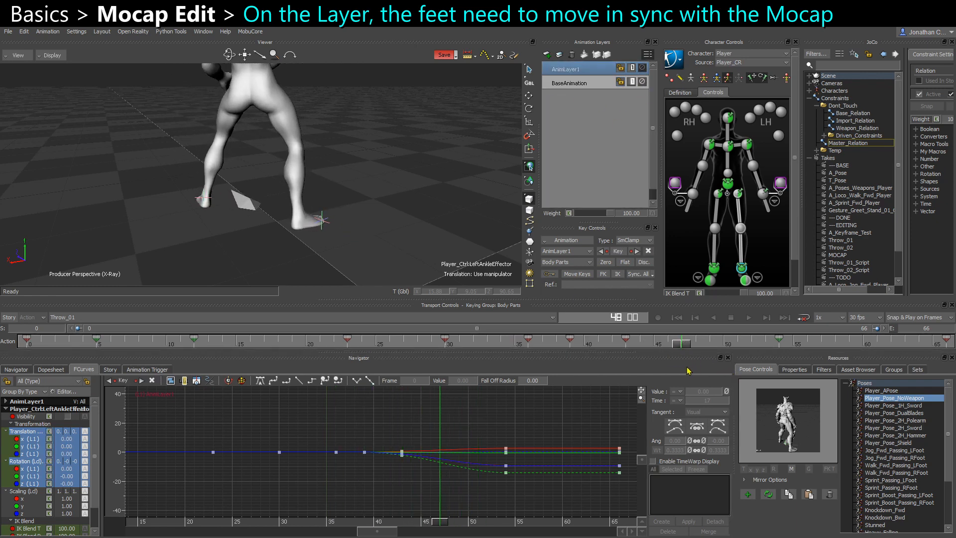
- Set the left foot's zero key at frame 47 and delete its keys at frames 39 and 43
middle_click_drag(486, 459, 431, 469)
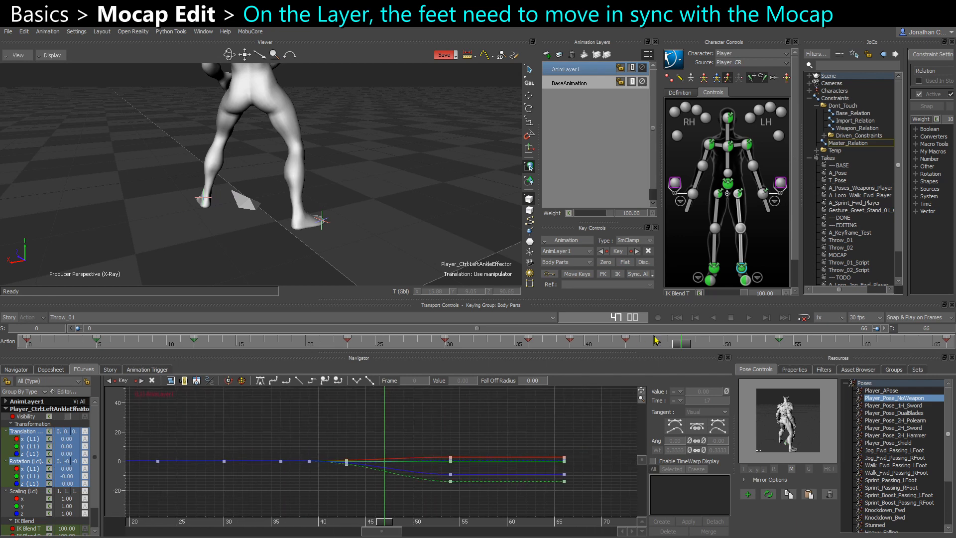
key("Delete")
key("ctrl+v")
key("ctrl+c")
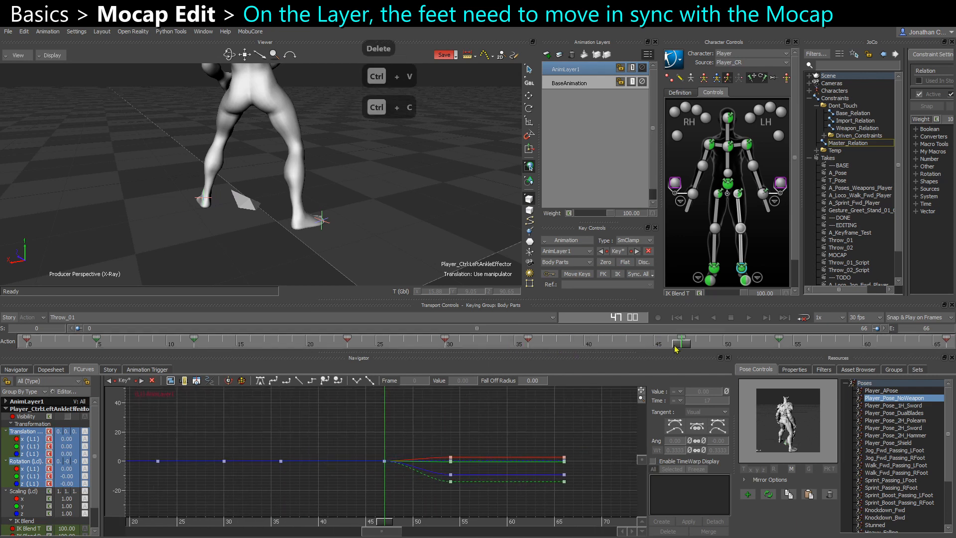
- Move the left foot's frame 54 key to frame 55
left_click(703, 348)
left_click_drag(704, 348, 795, 348)
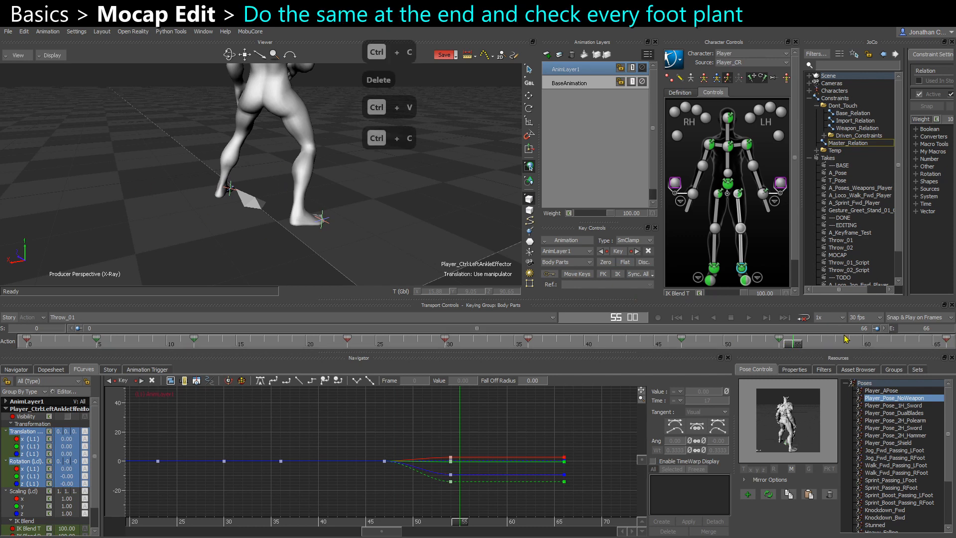
key("Delete")
key("ctrl+v")
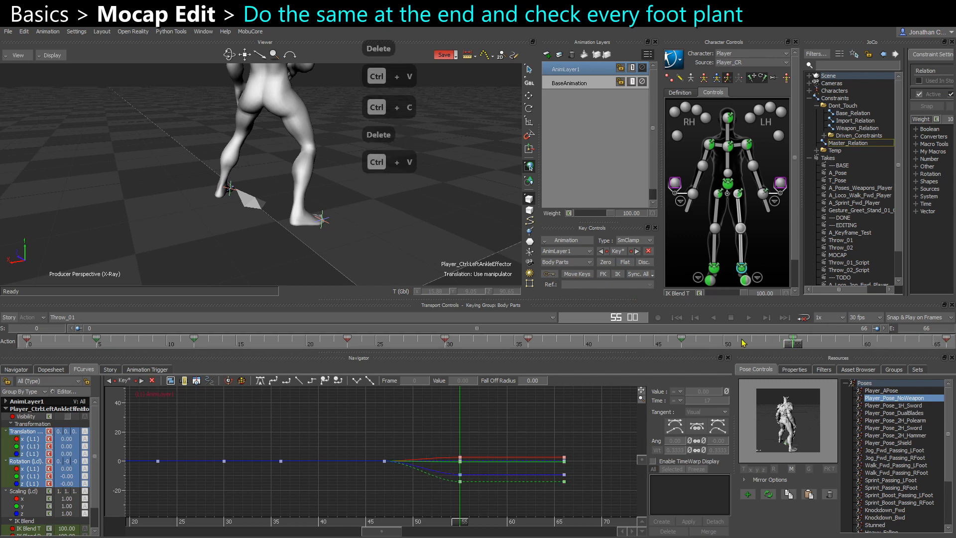
- Copy the right foot's frame 54 key to frame 46 and delete its key at frame 54
left_click_drag(796, 348, 862, 343)
left_click(713, 269)
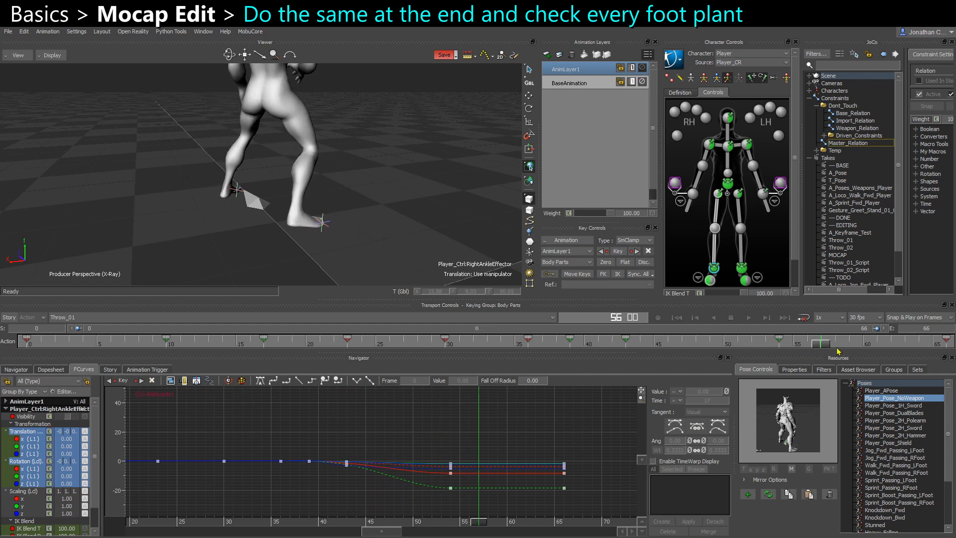
left_click_drag(571, 345, 668, 345)
key("ctrl+c")
key("ctrl+v")
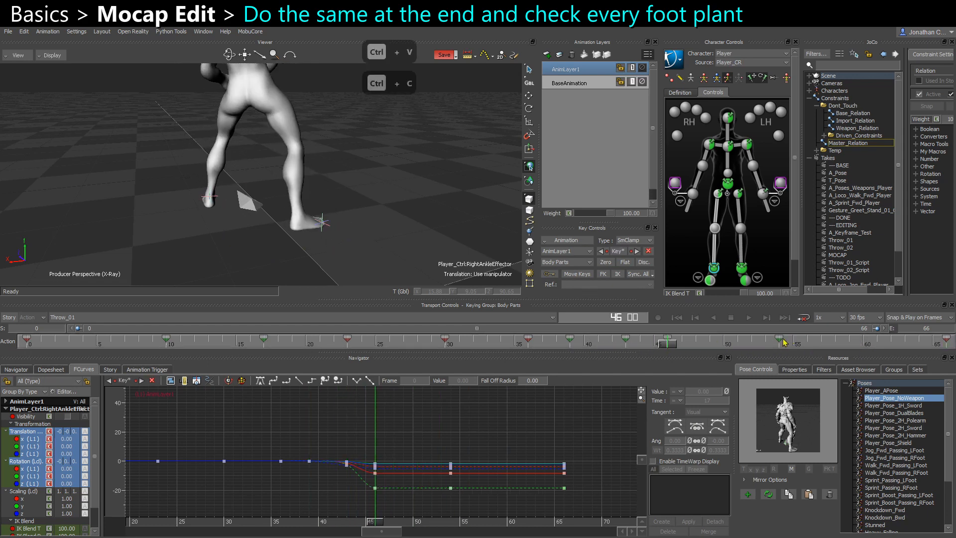
key("Delete")
- Move the right foot's frame 39 key to frame 38 and delete its keys at frames 36 and 43
left_click_drag(667, 343, 568, 345)
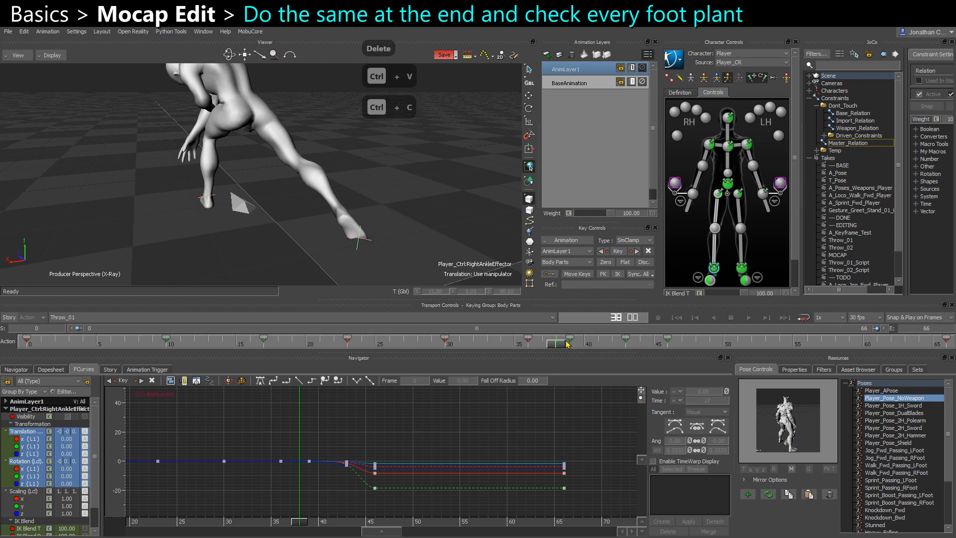
key("ctrl+c")
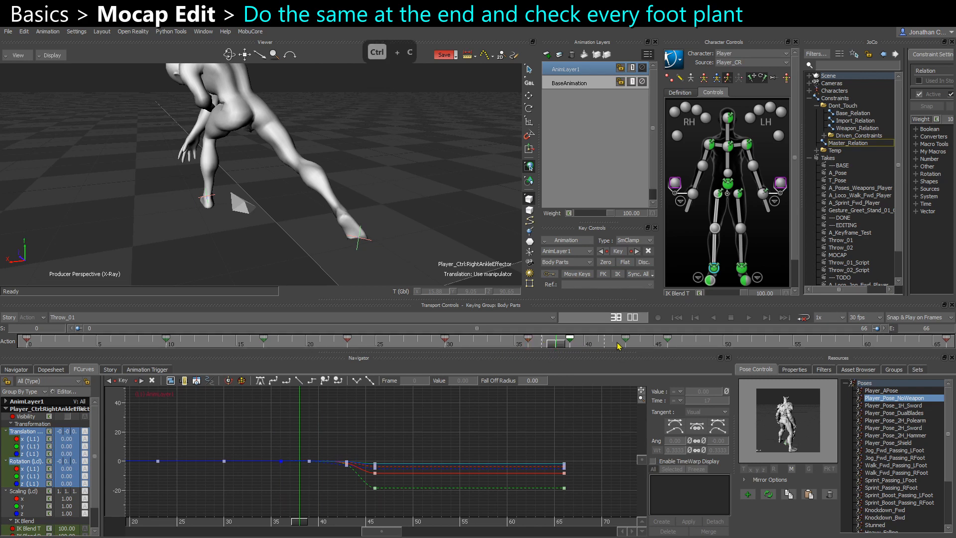
left_click_drag(617, 345, 630, 345)
key("Delete")
mouse_move(559, 346)
left_mouse_down()
mouse_move(601, 345)
mouse_move(556, 343)
left_mouse_up()
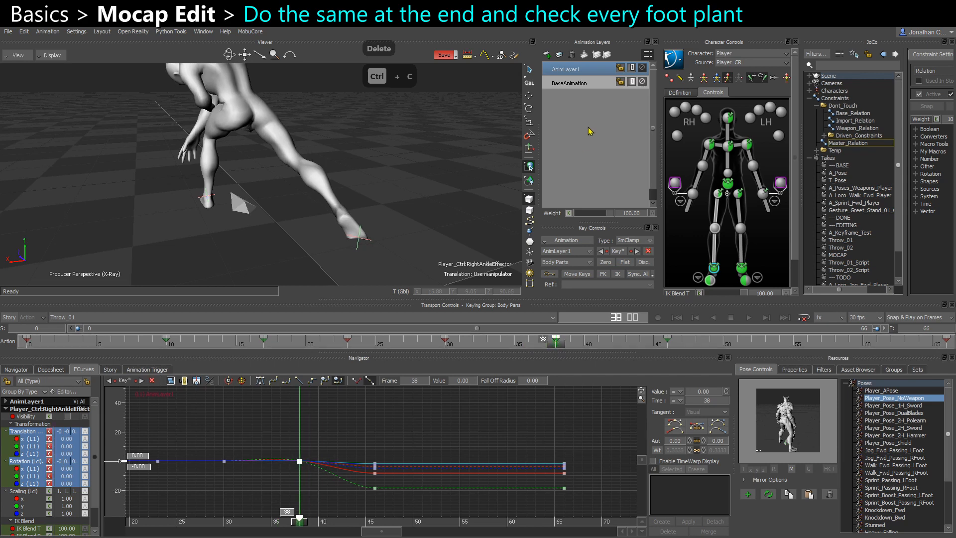
- Unmute AnimLayer1, play back the take and check the leg extension around frame 46
left_click(644, 69)
key("ctrl+space")
left_click(424, 235)
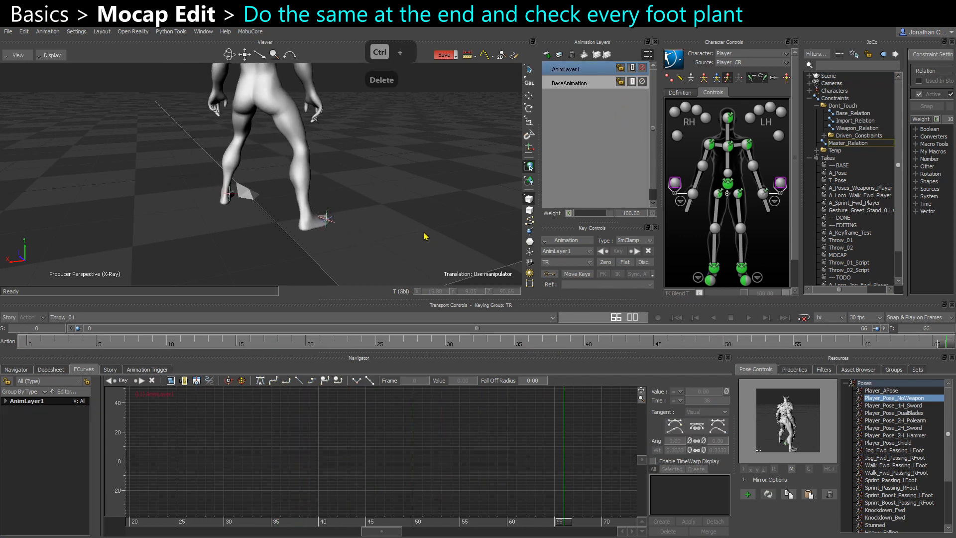
left_click_drag(600, 339, 673, 348)
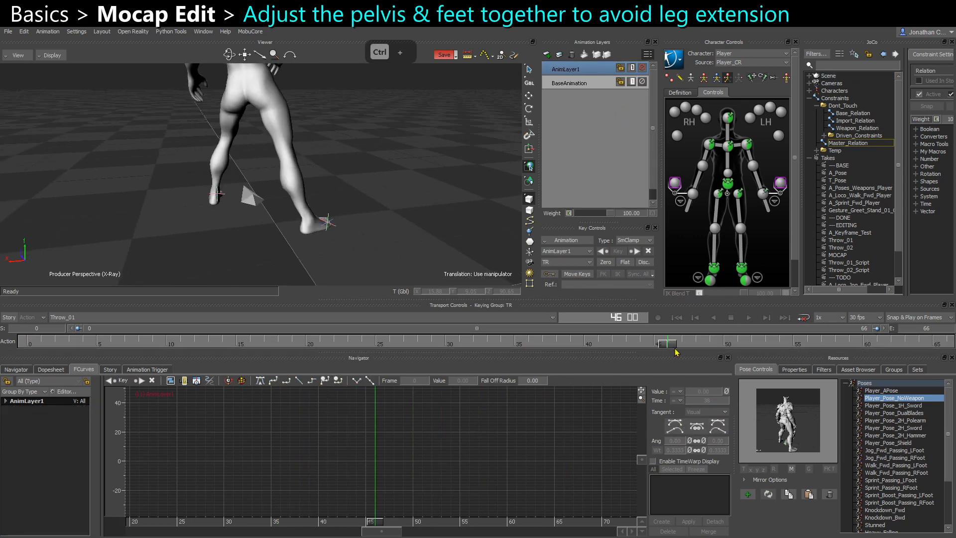
left_click_drag(239, 209, 257, 148, "ctrl+shift")
left_click_drag(361, 174, 252, 139, "ctrl+shift")
left_click_drag(330, 177, 277, 160, "ctrl+shift")
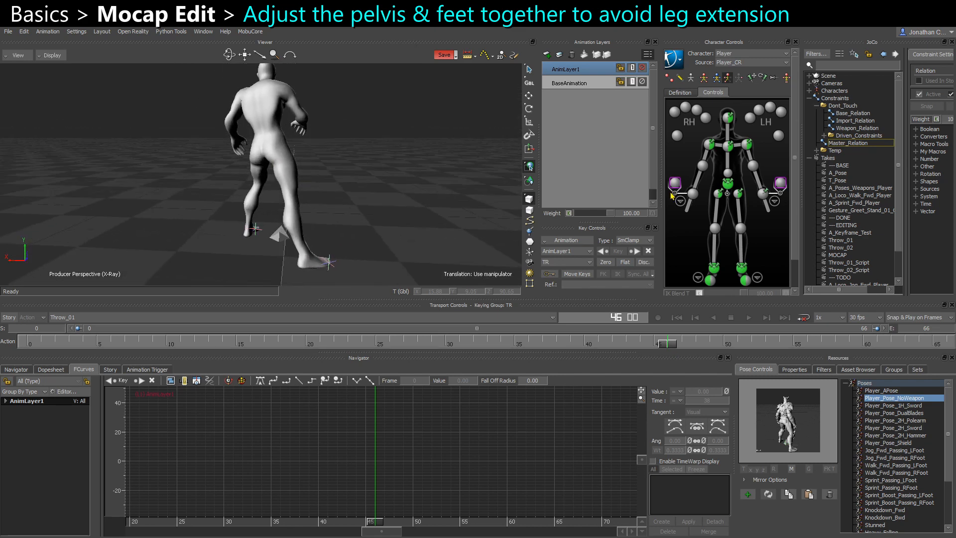
- Lower the hips effector slightly and key it at frame 46, and delete the hips key at frame 43
left_click(727, 186)
left_click_drag(379, 200, 384, 205, "ctrl+shift")
key("w")
left_click_drag(270, 148, 272, 156)
key("s")
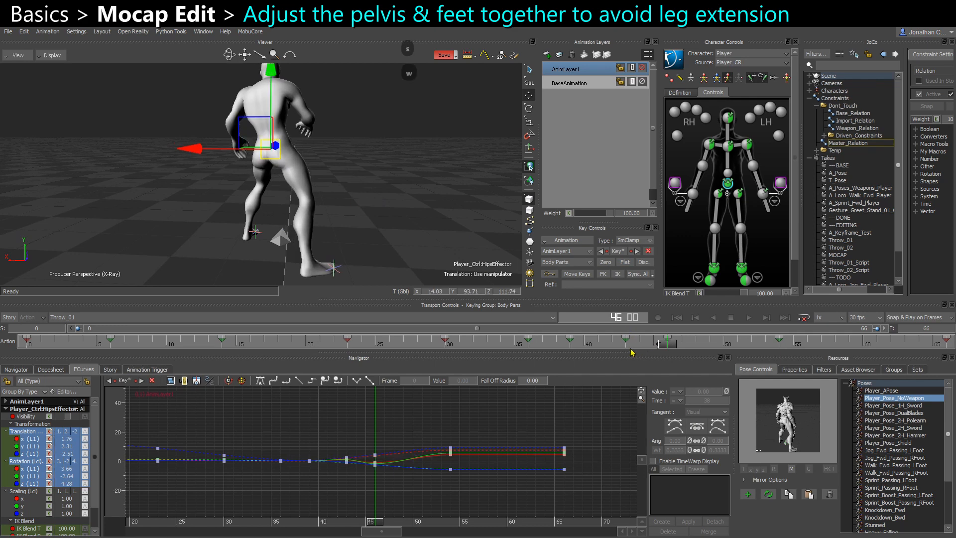
key("Delete")
- Select the right ankle and foot effectors and retime their frame 46 key to frame 45, with a copy at frame 48
left_click_drag(563, 341, 670, 351)
left_click_drag(700, 260, 719, 286)
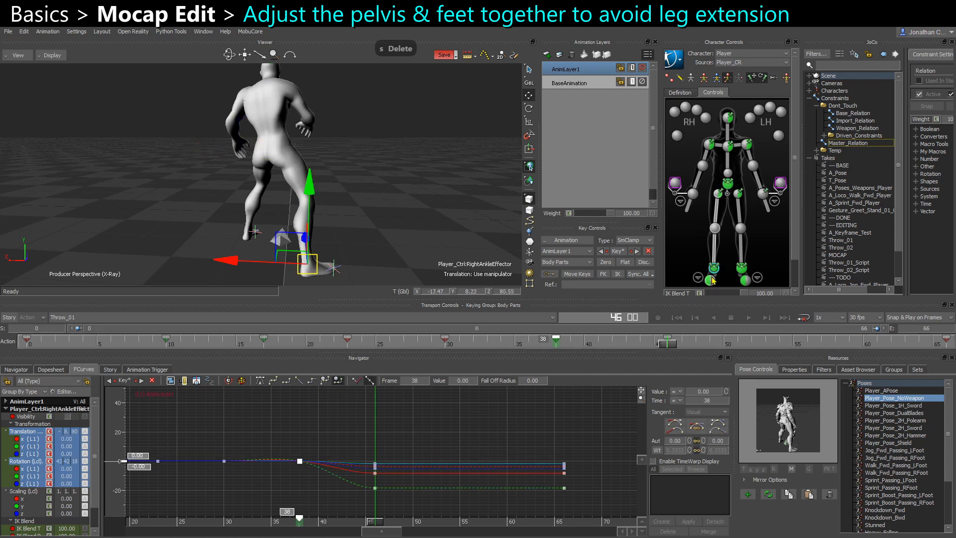
left_click_drag(374, 230, 396, 208, "alt")
key("e")
mouse_move(667, 344)
left_mouse_down("shift")
mouse_move(709, 347)
mouse_move(655, 346)
left_mouse_up("shift")
key("ctrl+c")
key("ctrl+c")
key("ctrl+v")
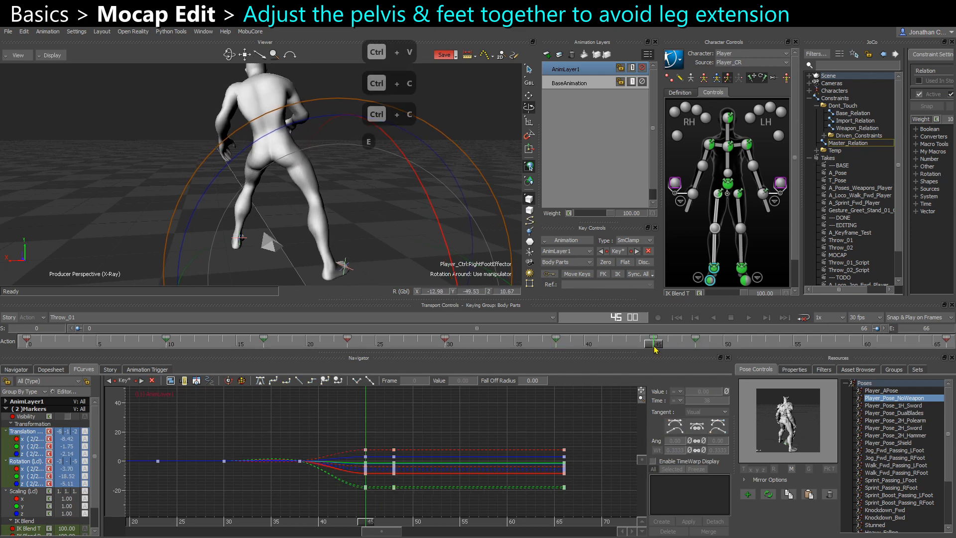
- Try rotating the right foot around its toe effector and keying the new pose at frame 45
left_click_drag(263, 261, 309, 254, "alt")
right_click_drag(340, 258, 292, 239, "alt")
left_click_drag(291, 239, 323, 219)
left_click_drag(323, 219, 348, 231, "alt")
left_click_drag(349, 231, 352, 207)
key("s")
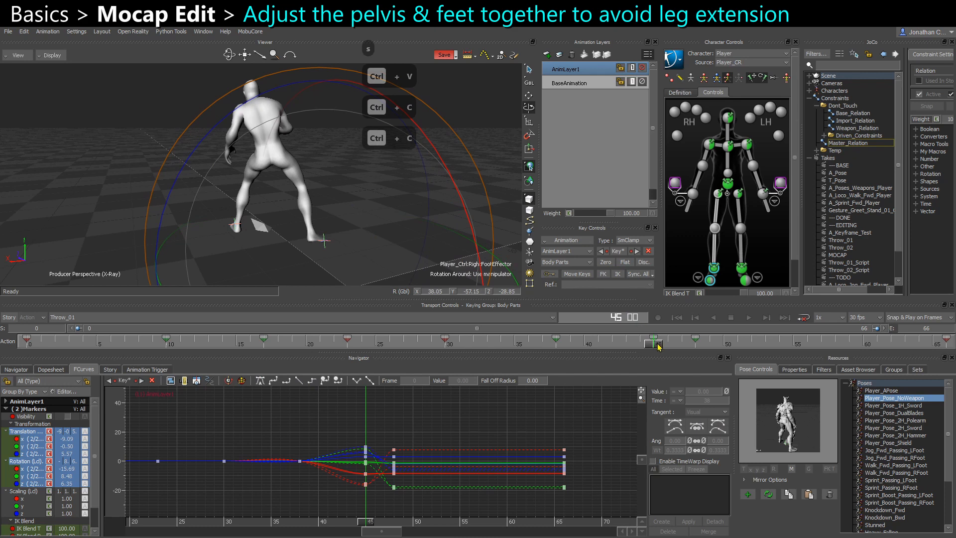
- Replace the right foot's frame 45 key with its frame 48 key, leaving no key at frame 48
mouse_move(658, 347)
left_mouse_down()
mouse_move(643, 341)
mouse_move(741, 342)
mouse_move(656, 343)
left_mouse_up()
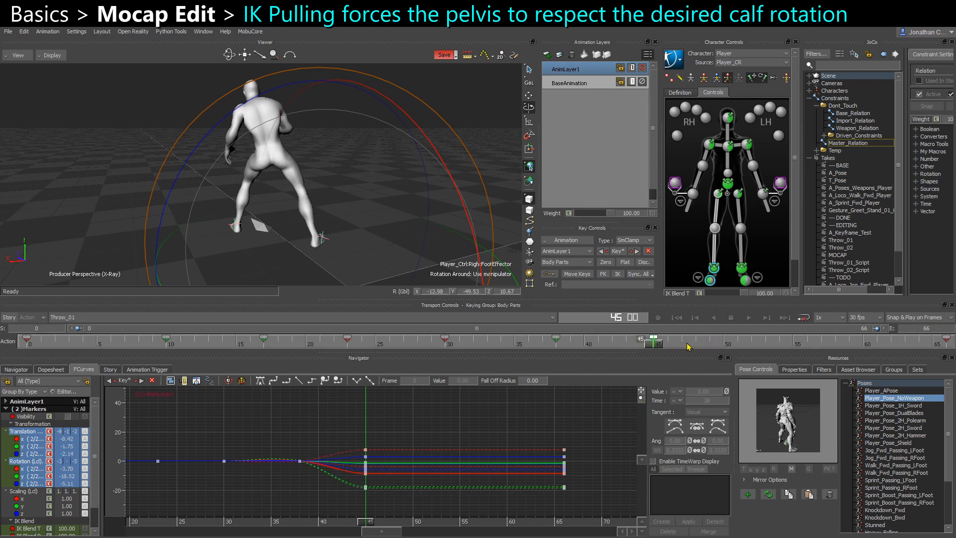
key("ctrl+c")
key("ctrl+v")
- Select the right ankle effector and try raising its IK Pull to see how it moves the pelvis
left_click(713, 268)
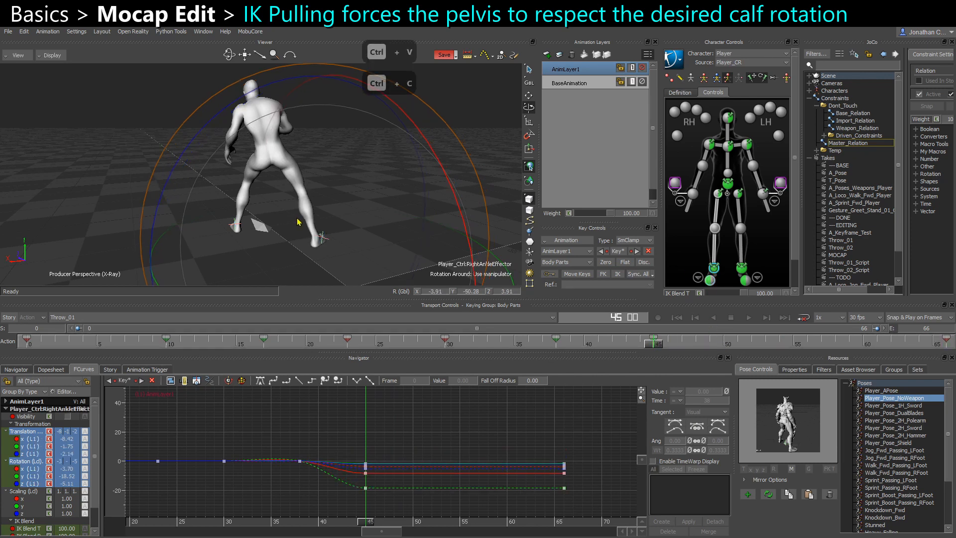
scroll(795, 237, "down", 1)
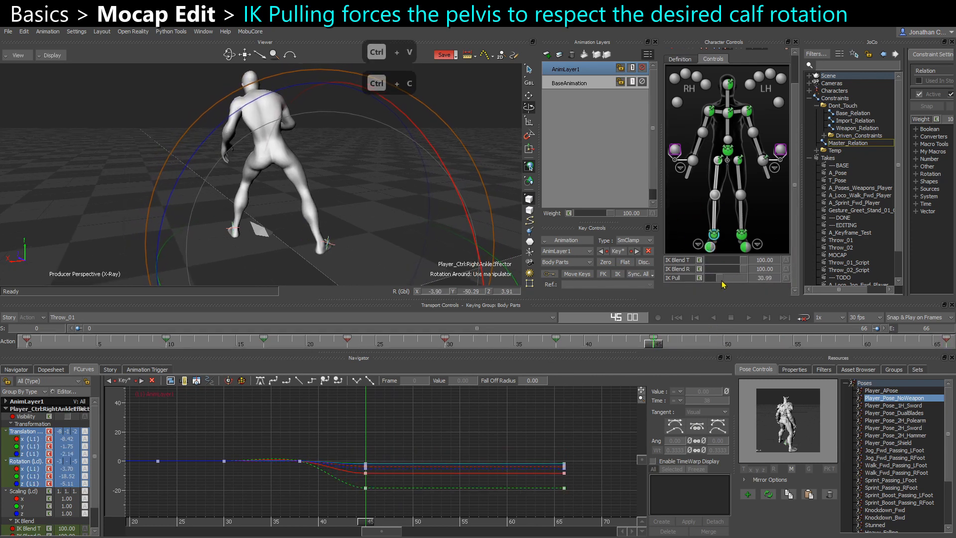
left_click_drag(425, 240, 660, 332, "alt")
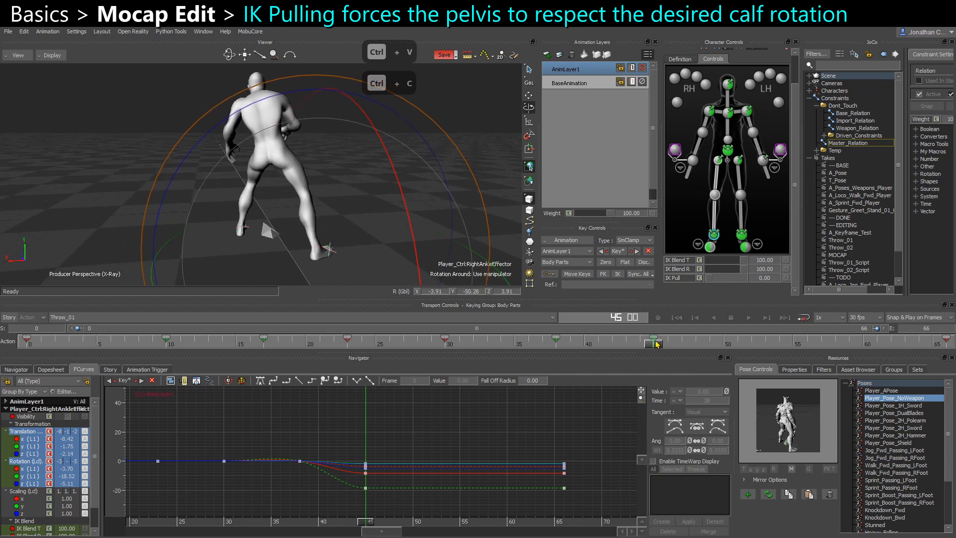
- Delete the hips effector's key between frames 39 and 54
key("ctrl+c")
key("ctrl+v")
left_click(727, 151)
key("Delete")
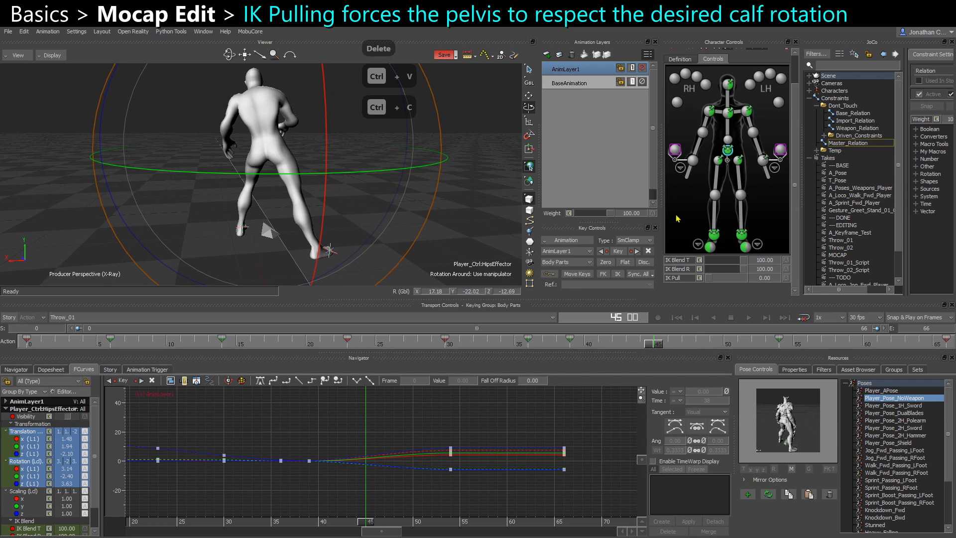
- Set the right ankle effector's IK Pull to 100 and check the leg at frame 45
left_click(713, 235)
left_click_drag(271, 180, 366, 225, "alt")
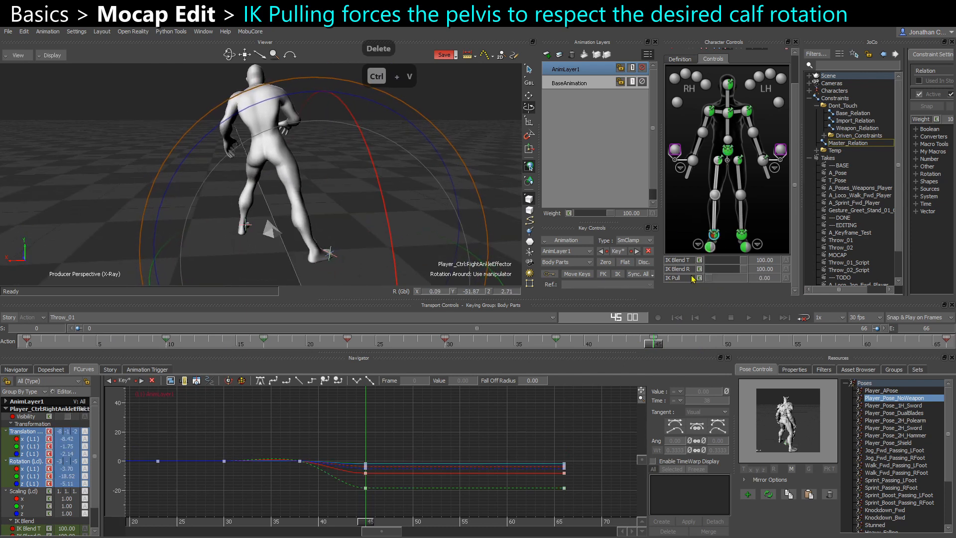
left_click_drag(707, 282, 789, 278)
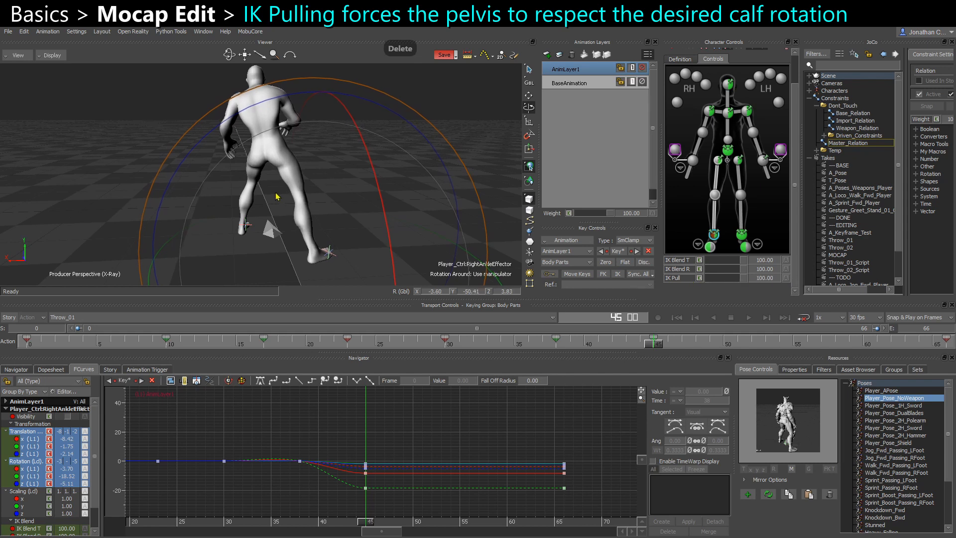
left_click_drag(266, 202, 390, 200, "alt")
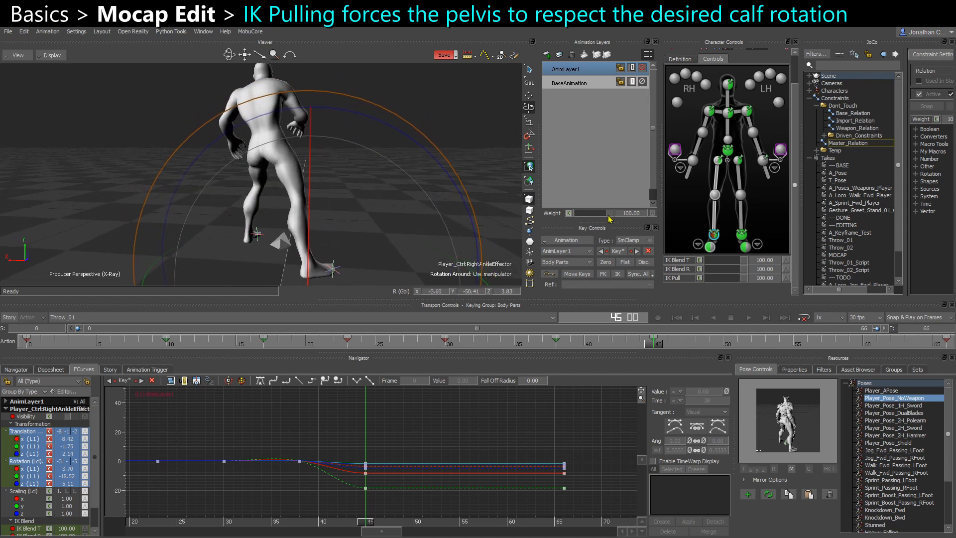
- Rotate the right calf in local space to about 13.5 degrees on Z and key it at frame 45
left_click(715, 221)
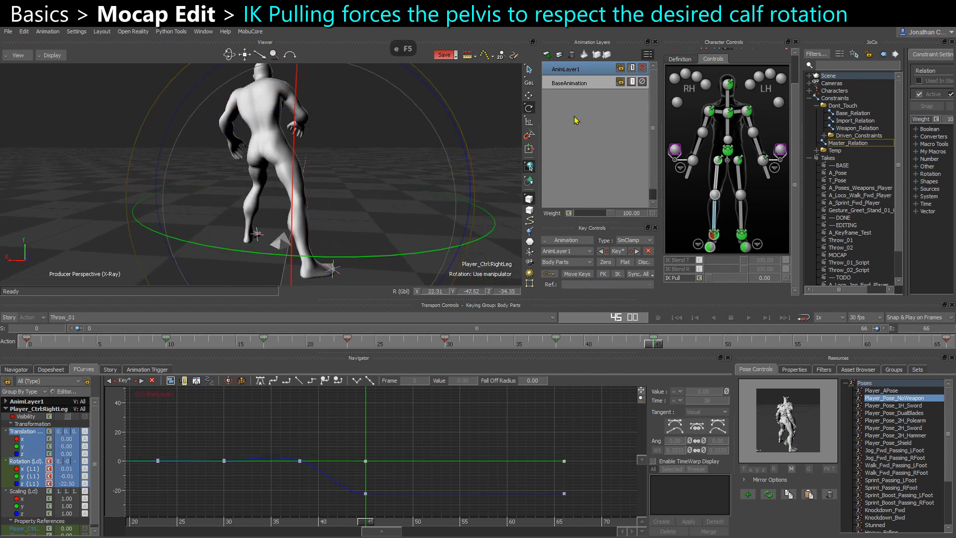
scroll(796, 118, "up", 2)
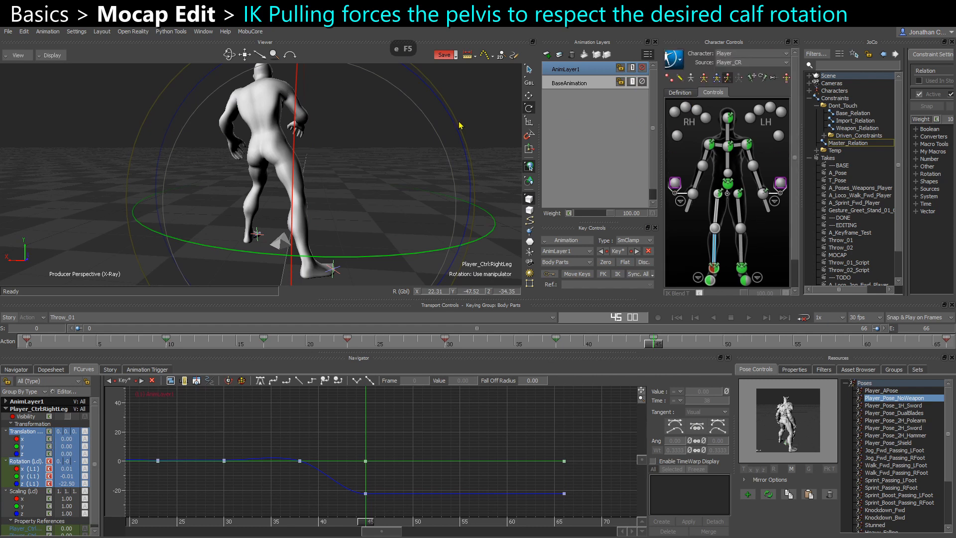
key("v")
key("F5")
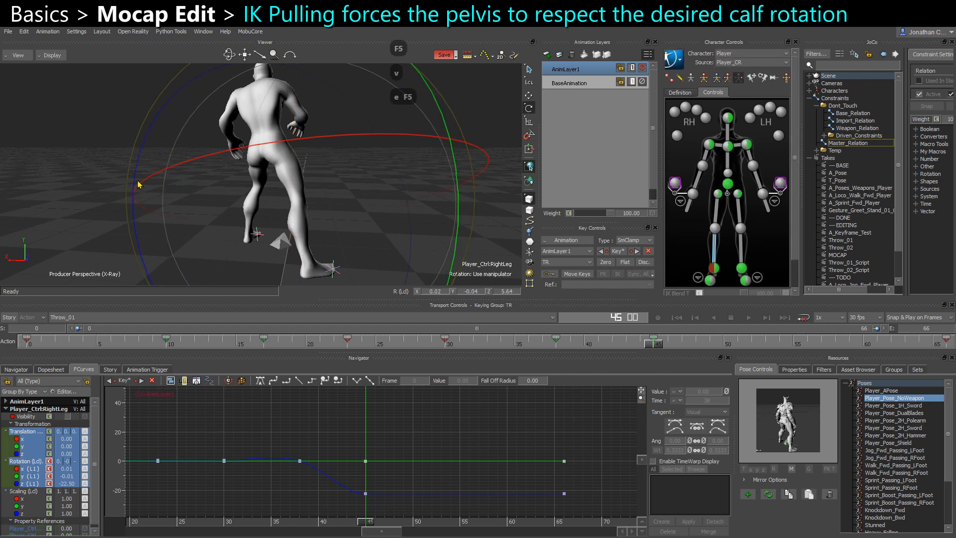
left_click_drag(138, 184, 130, 177)
left_click_drag(179, 180, 223, 182, "alt")
key("s")
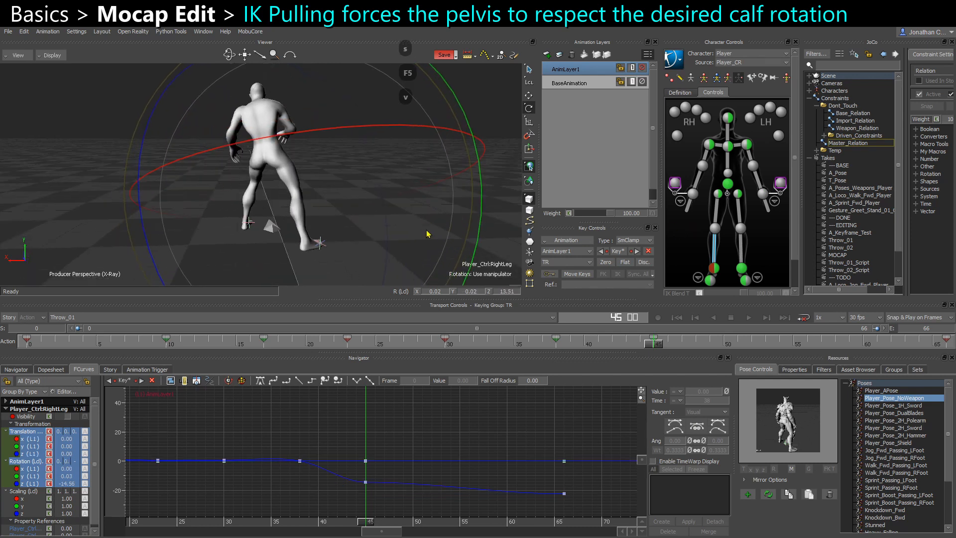
- Play back the Throw_01 take and check the whole body's motion from behind
key("ctrl+space")
left_click(131, 214)
key("ctrl+space")
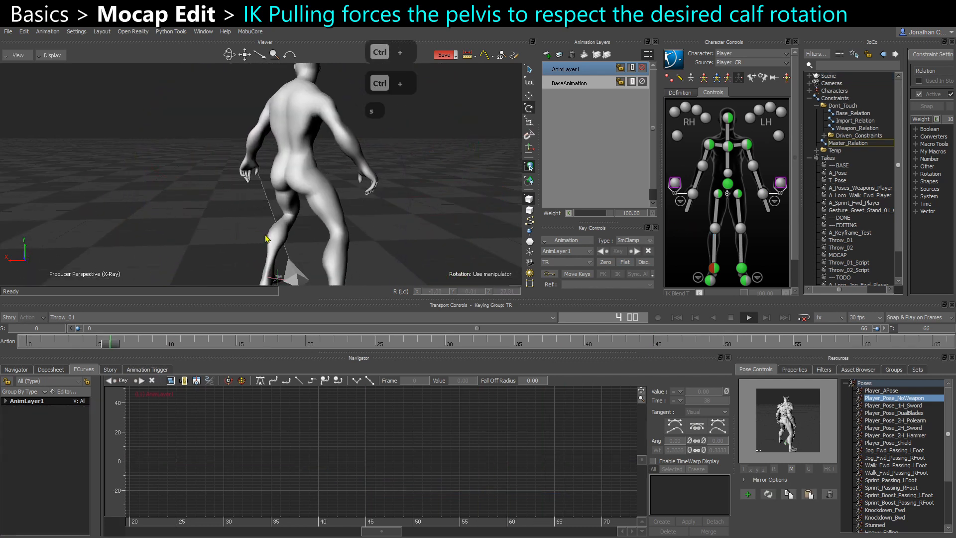
scroll(172, 190, "down", 3)
left_click_drag(182, 194, 226, 222, "alt")
scroll(228, 224, "up", 2)
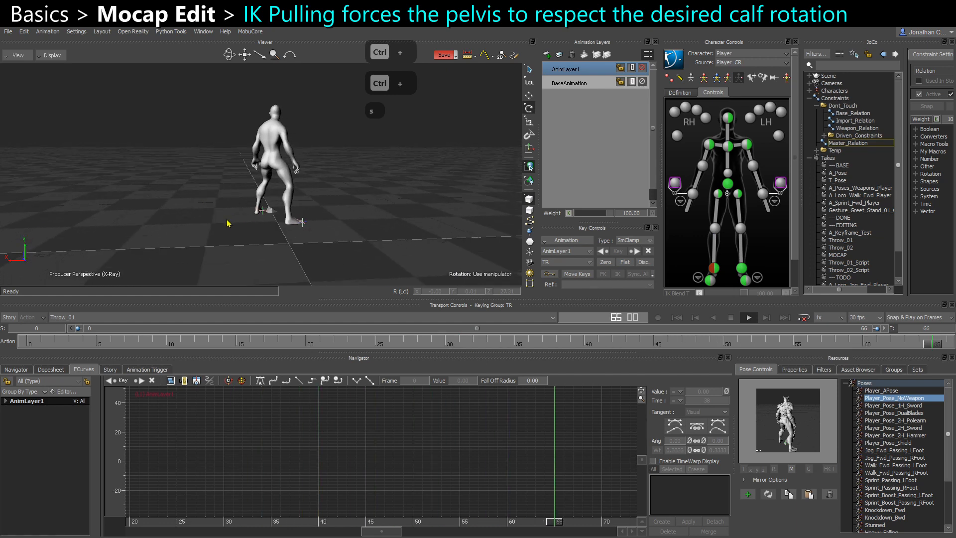
- Plot all properties of the character's full body on frame at 30 FPS with the Unroll rotation filter
left_click(730, 146)
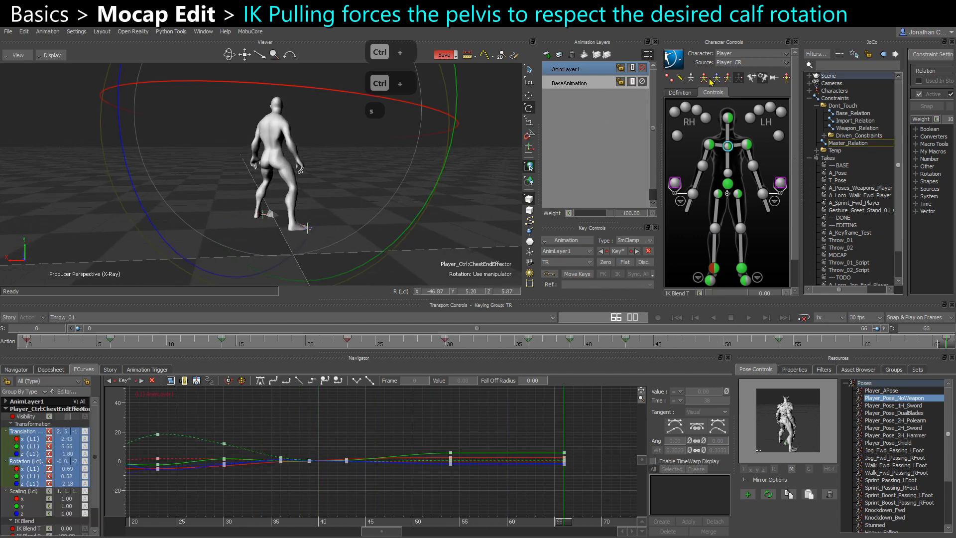
left_click(554, 241)
left_click(567, 273)
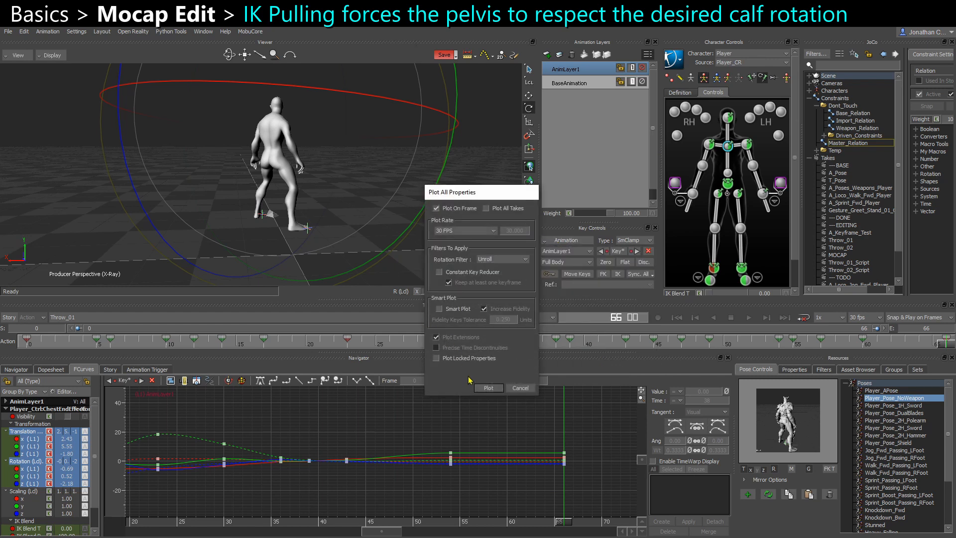
left_click(488, 388)
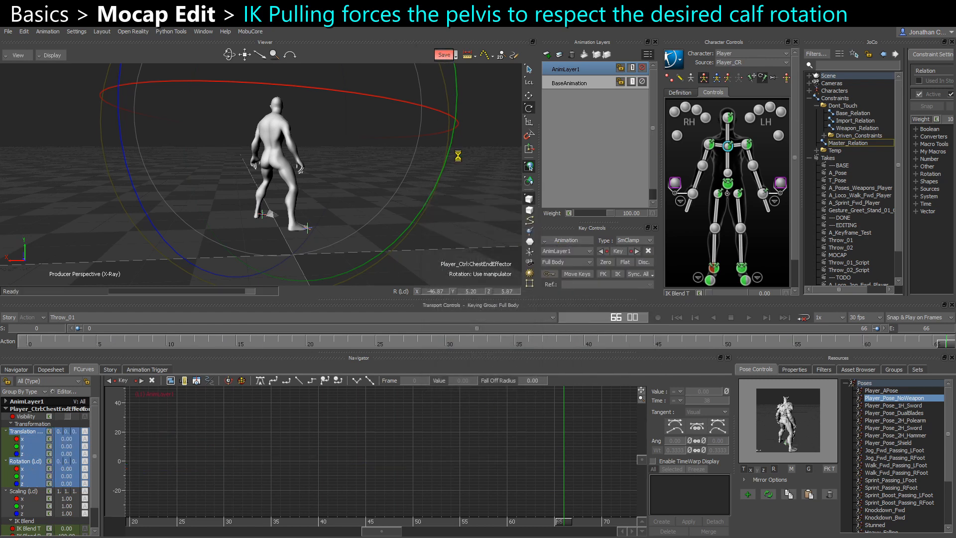
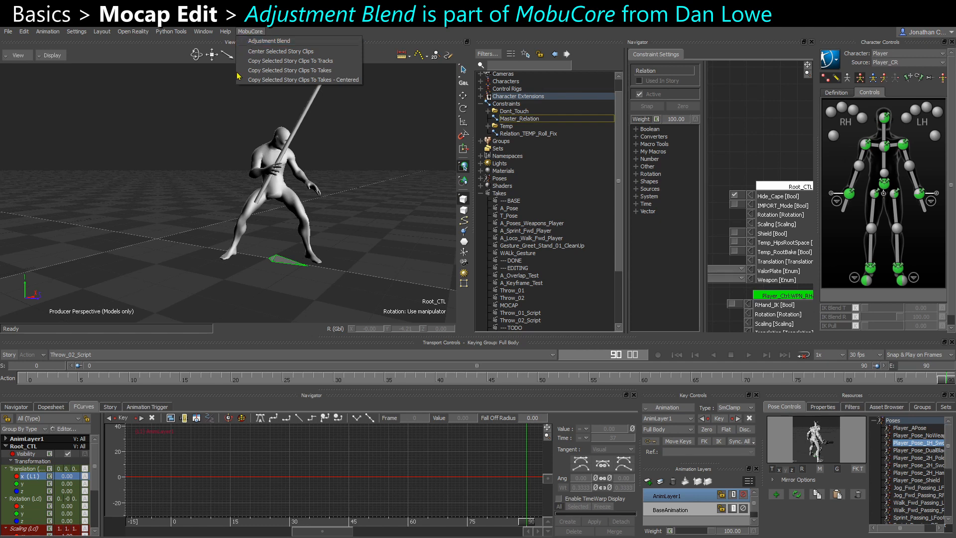
- In the Throw_02_Script take, apply the one-handed sword pose at frames 0 and 90 and key it on AnimLayer1
left_click(29, 380)
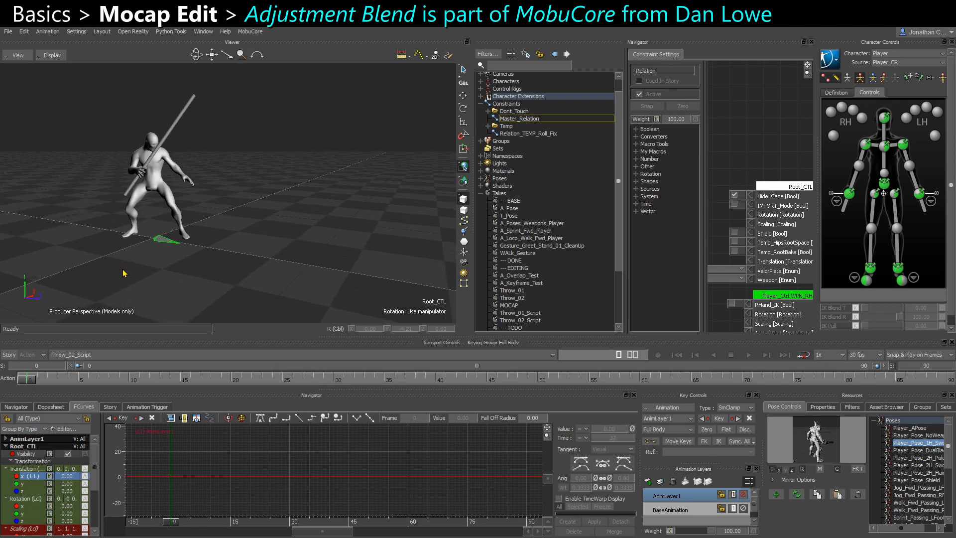
left_click_drag(124, 273, 224, 325, "ctrl+shift")
double_click(908, 444)
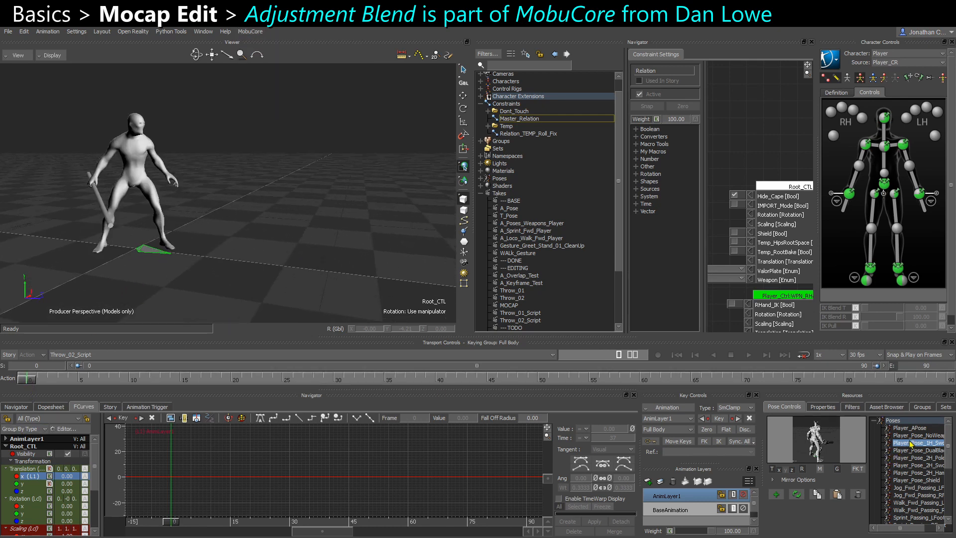
key("k")
left_click_drag(849, 383, 947, 382)
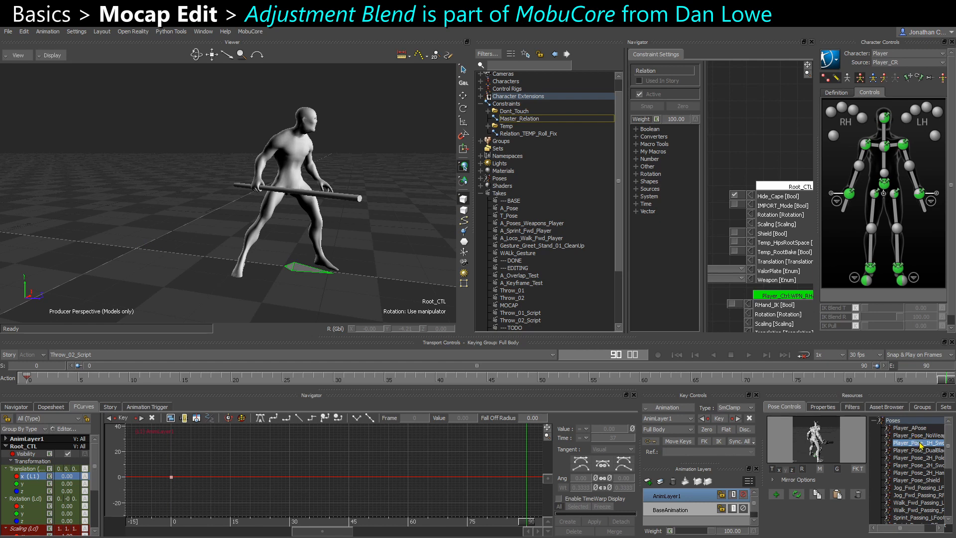
double_click(921, 445)
- Add full-body zero keys on AnimLayer1 at frames 15 and 49 to restore the original mocap between them
mouse_move(29, 380)
left_mouse_down()
mouse_move(152, 387)
mouse_move(167, 368)
mouse_move(184, 383)
left_mouse_up()
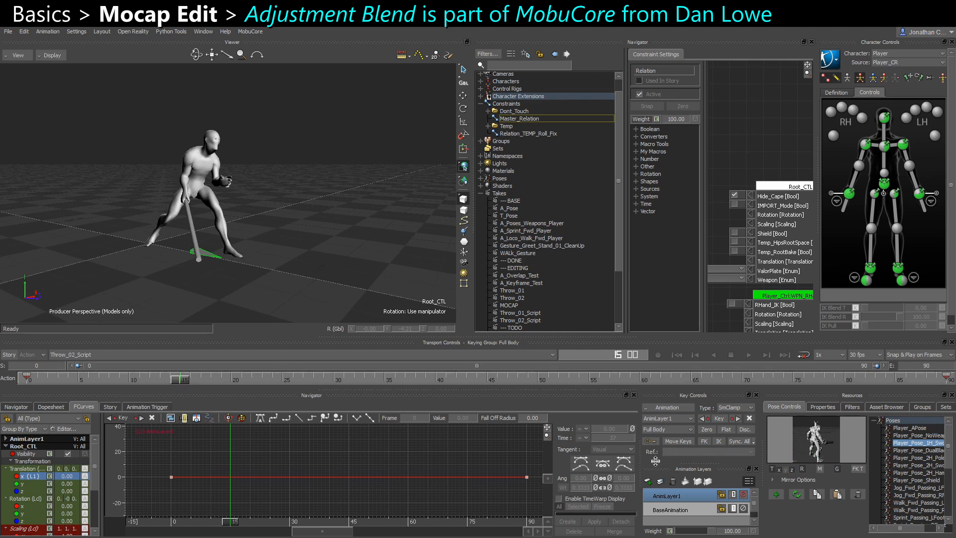
left_click(707, 431)
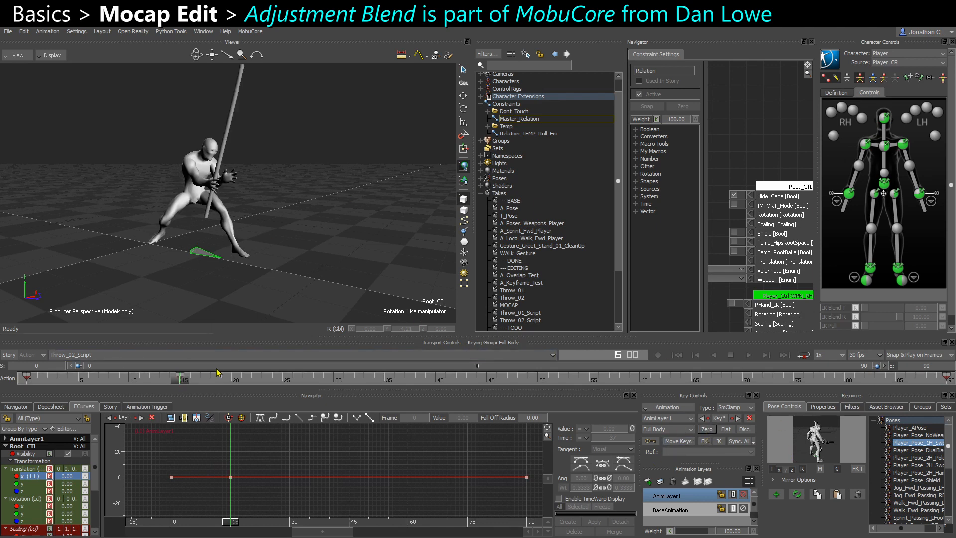
mouse_move(181, 381)
left_mouse_down()
mouse_move(635, 391)
mouse_move(532, 391)
left_mouse_up()
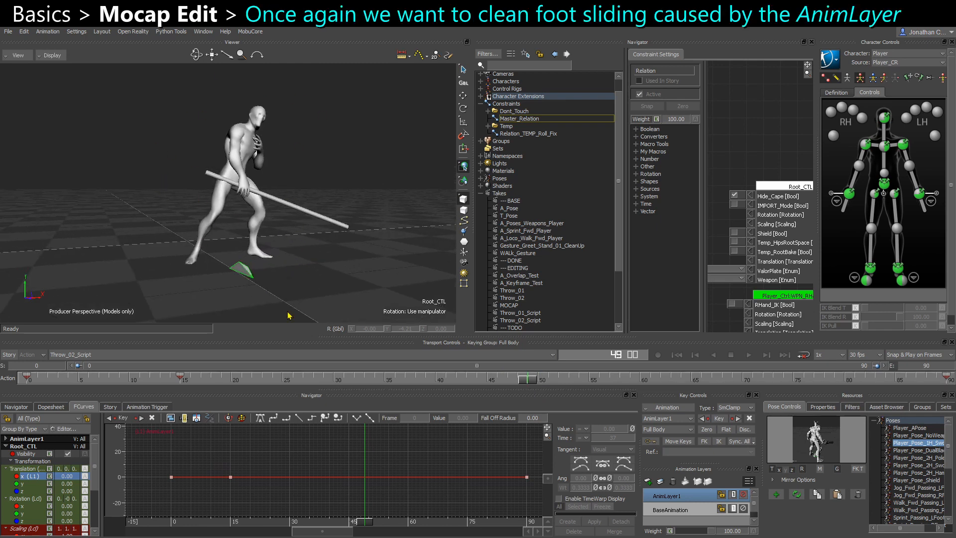
left_click(709, 430)
- Review the blends back to the sword pose through frame 90 for foot sliding
mouse_move(529, 387)
left_mouse_down()
mouse_move(946, 401)
mouse_move(723, 382)
left_mouse_up()
left_click_drag(299, 232, 407, 265, "alt")
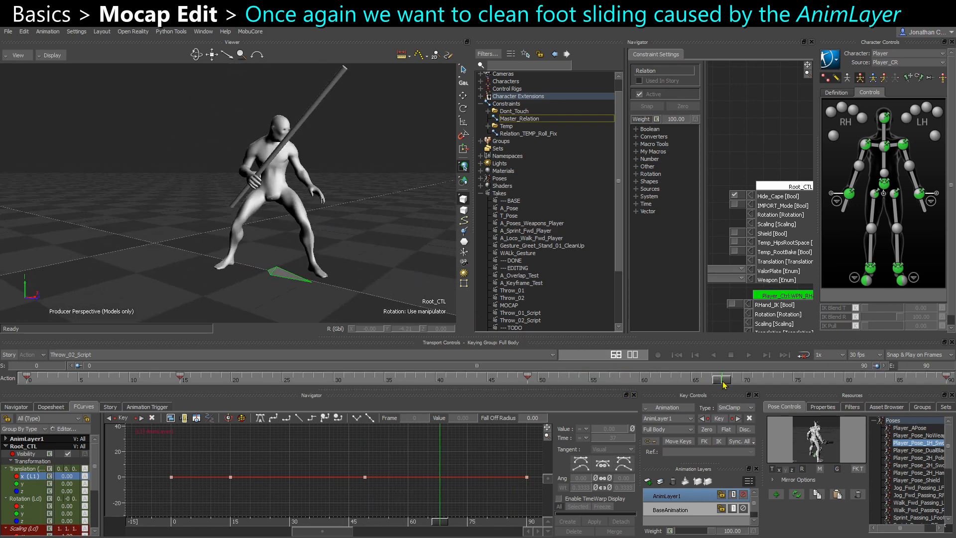
mouse_move(722, 383)
left_mouse_down()
mouse_move(642, 383)
mouse_move(896, 382)
left_mouse_up()
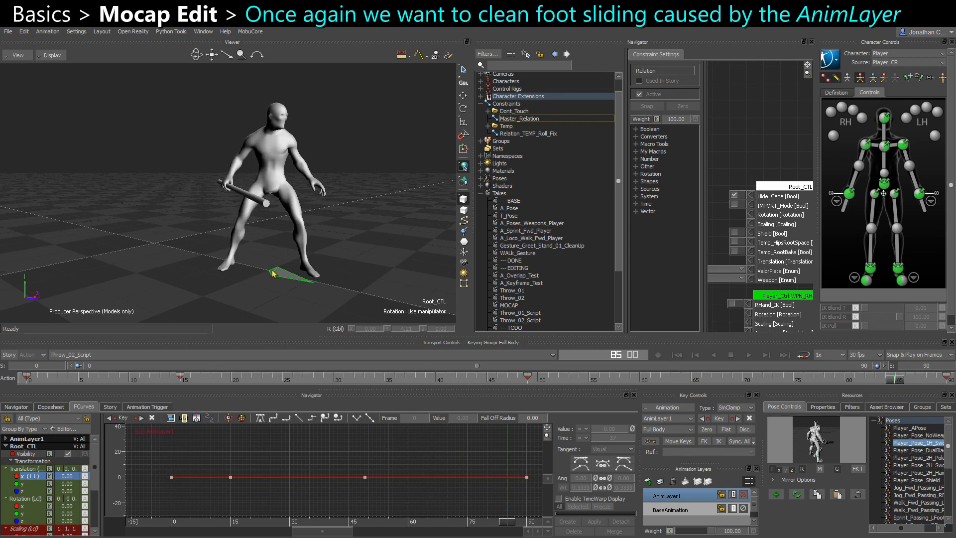
left_click(578, 379)
key("space")
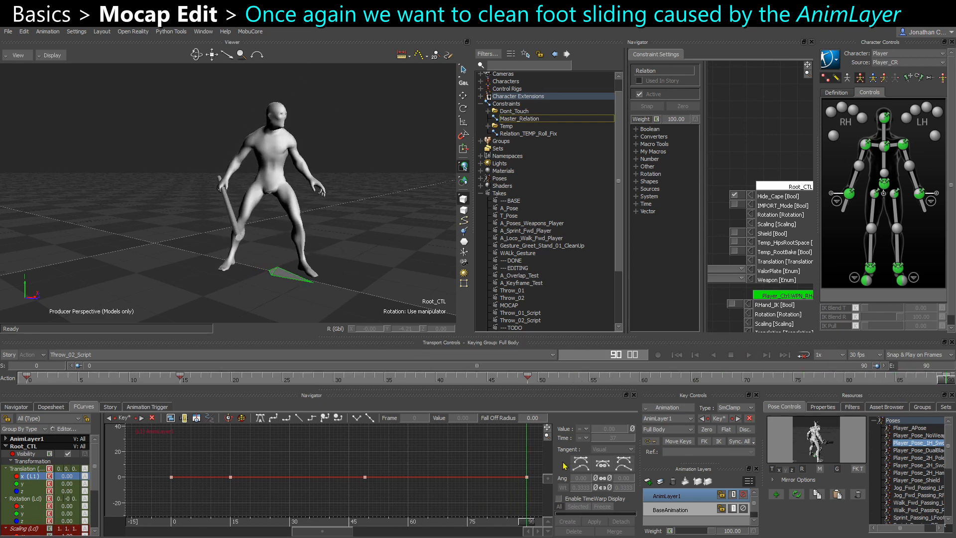
- Duplicate AnimLayer1 with its pose and zero keys
left_click(662, 510)
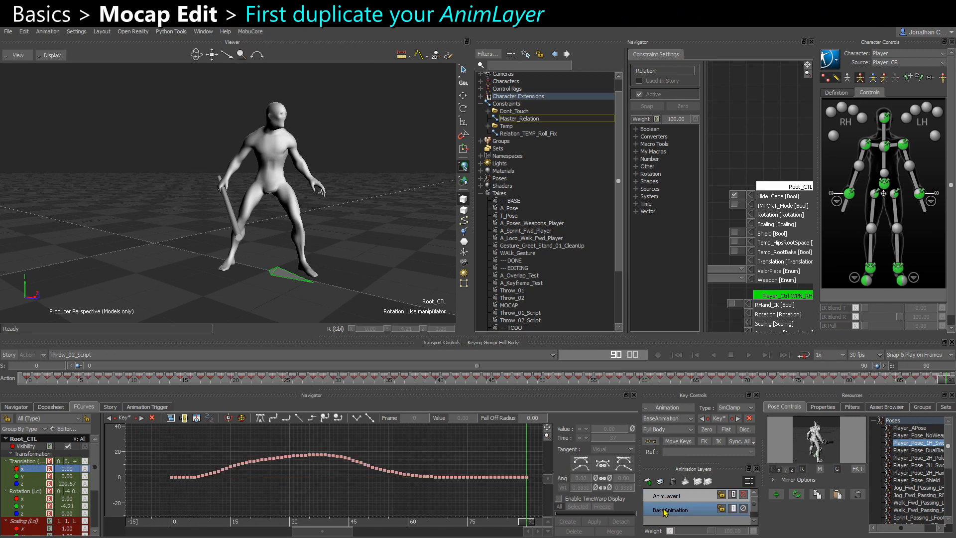
left_click(667, 501)
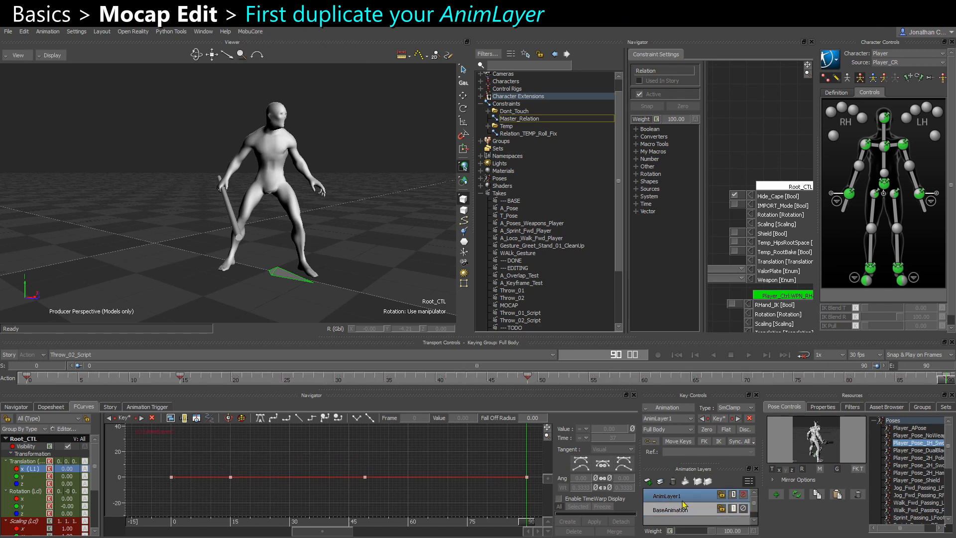
key("ctrl+d")
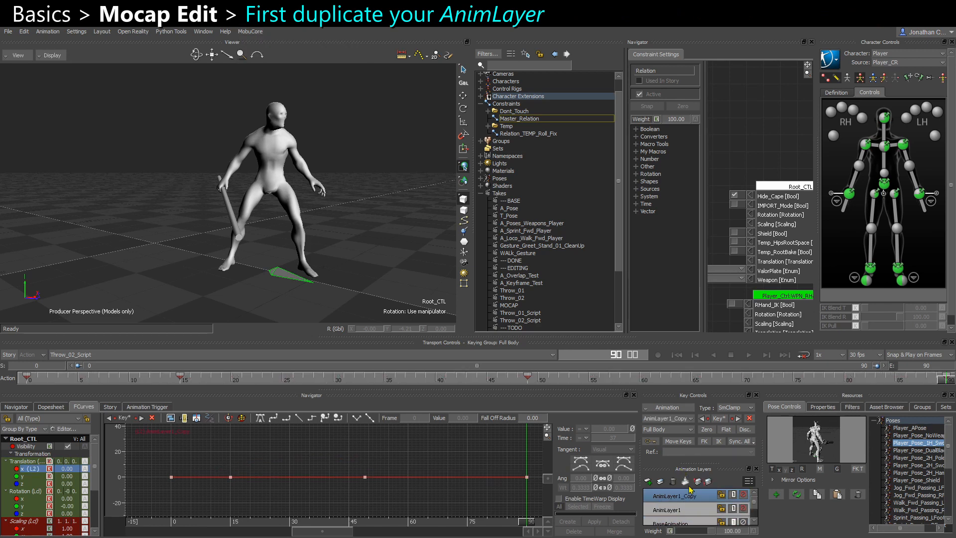
left_click(686, 513)
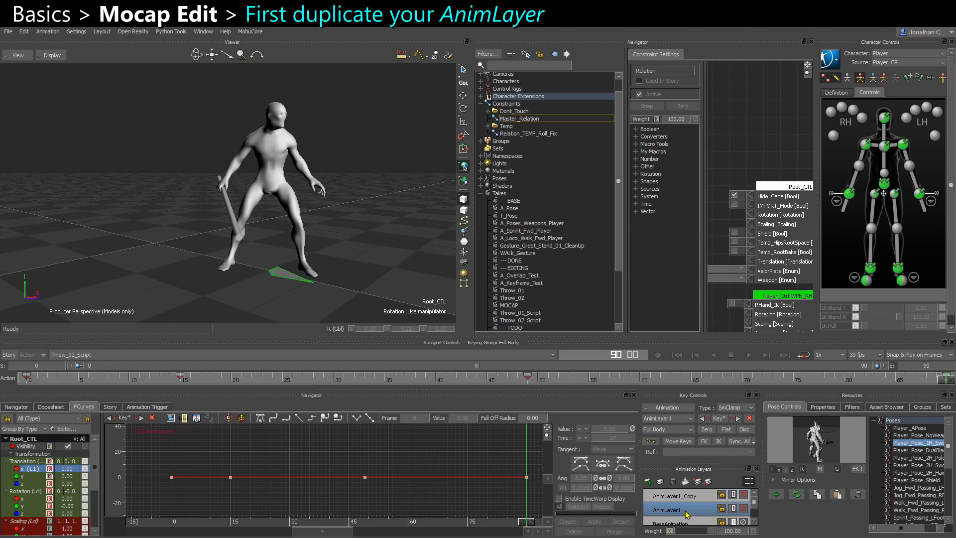
- Mute the original AnimLayer1 and rename its copy as Adjustment
left_click(674, 494)
left_click(689, 509)
left_click(692, 496)
right_click(692, 496)
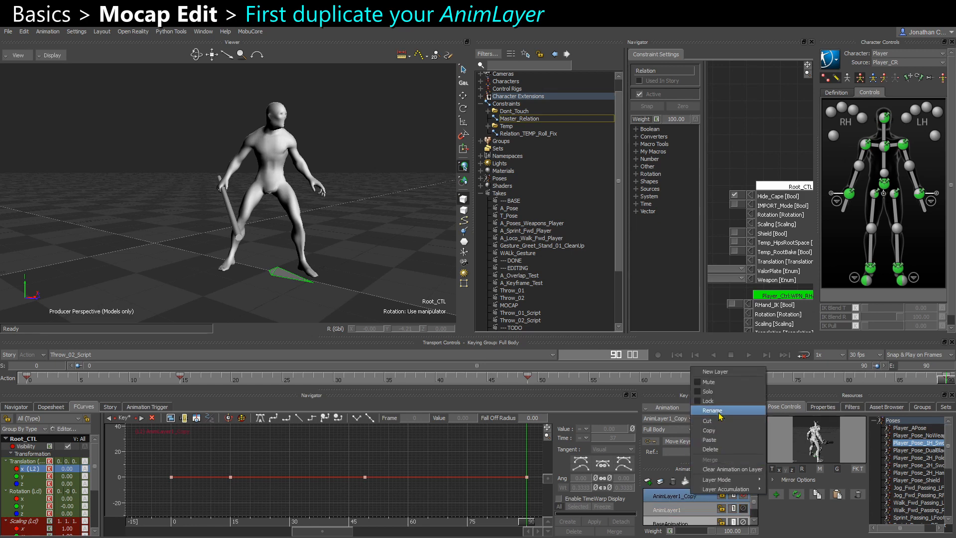
left_click(720, 412)
type("Adjus")
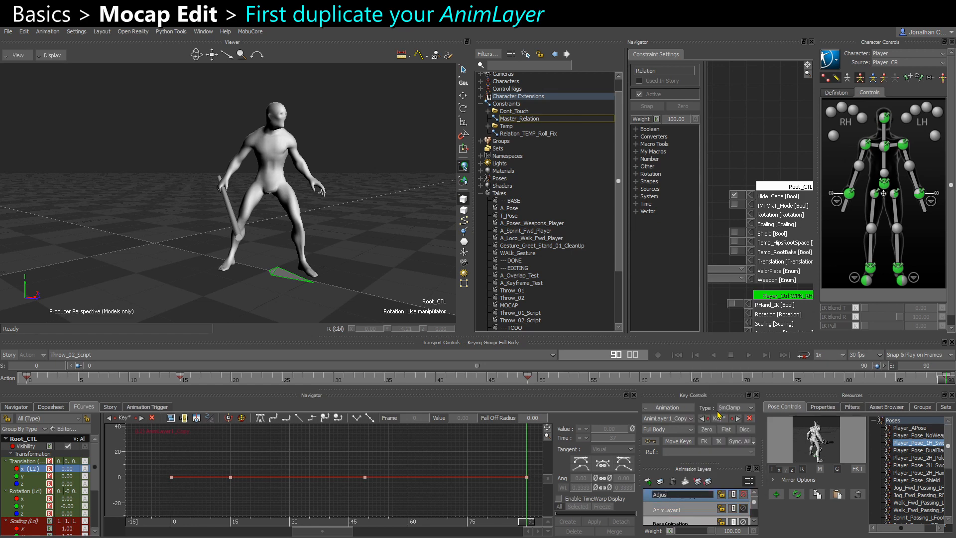
type("tment")
key("Return")
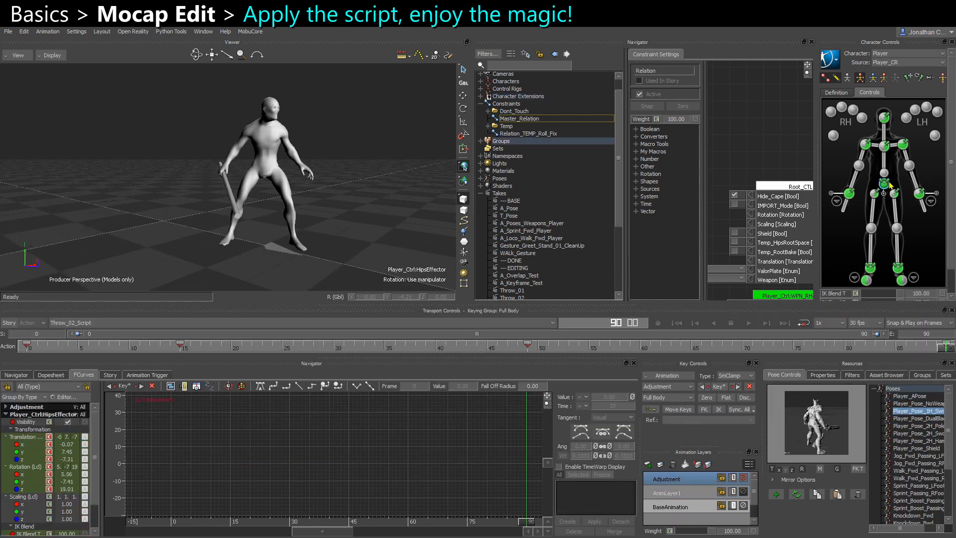
- Run the MobuCore Adjustment Blend script on the Adjustment layer
left_click(250, 31)
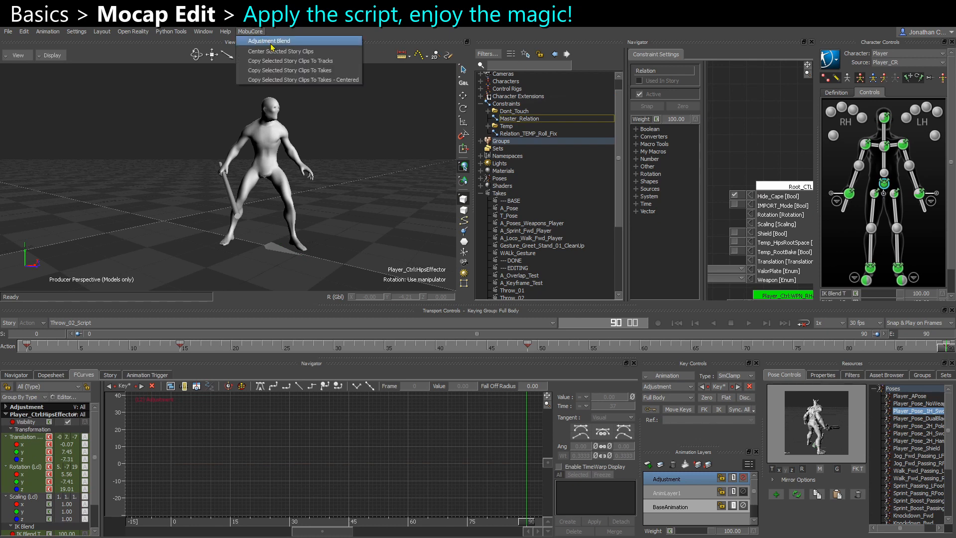
left_click(269, 44)
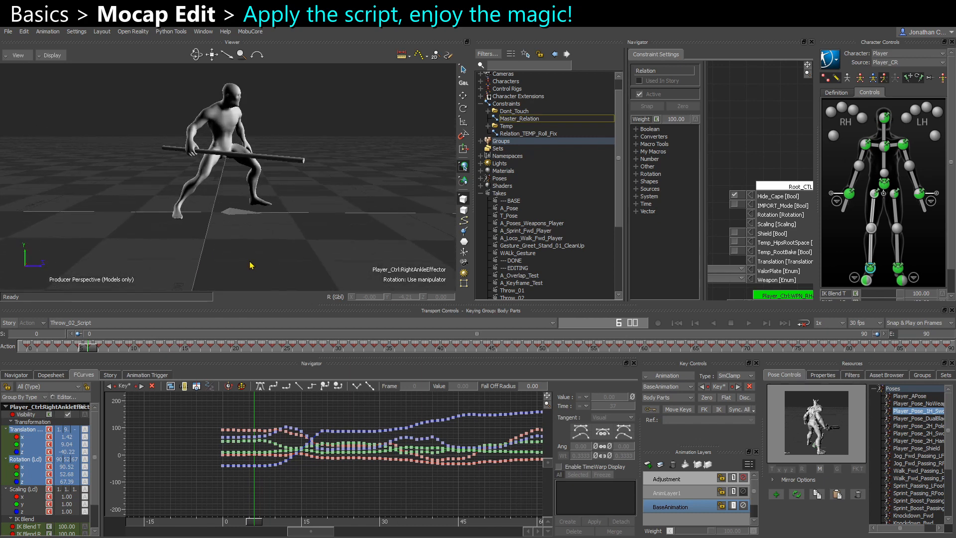
- Compare the right ankle's base motion with its Adjustment curves up to frame 14, toggling the Adjustment layer's mute
left_click_drag(236, 434, 245, 479, "ctrl")
mouse_move(257, 523)
left_mouse_down()
mouse_move(236, 521)
mouse_move(321, 523)
mouse_move(287, 524)
left_mouse_up()
left_click(742, 477)
left_click(669, 479)
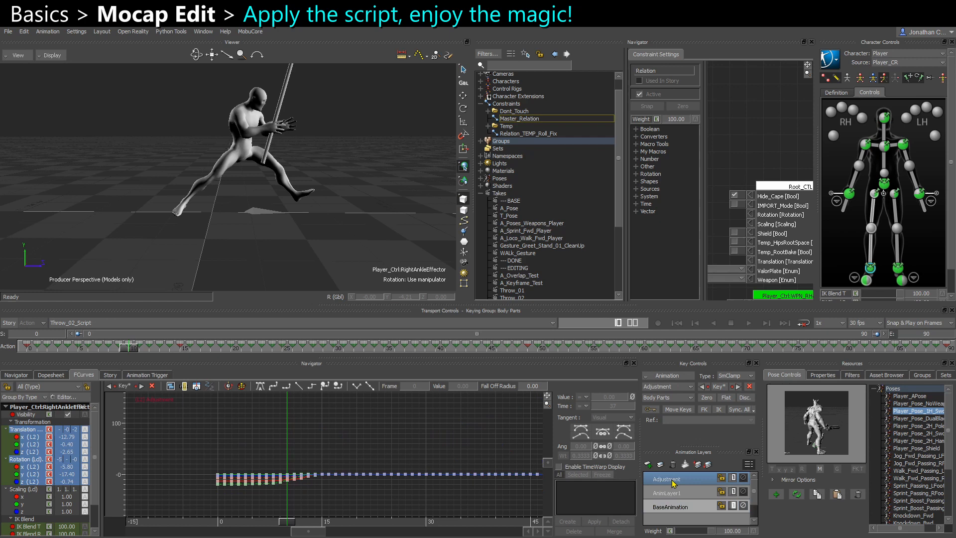
left_click(742, 478)
left_click_drag(347, 429, 208, 501, "ctrl")
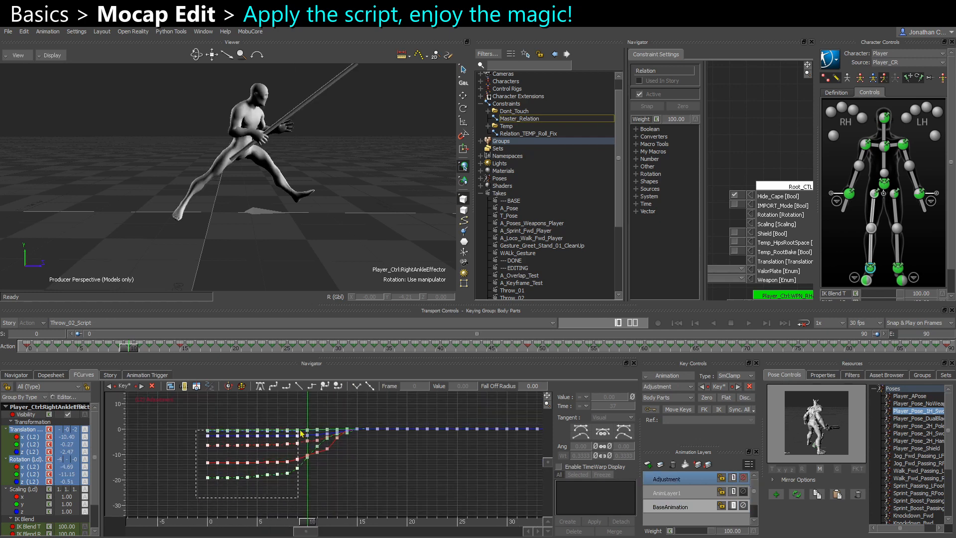
left_click_drag(349, 418, 360, 419)
left_click(363, 465)
left_click_drag(309, 526, 348, 513)
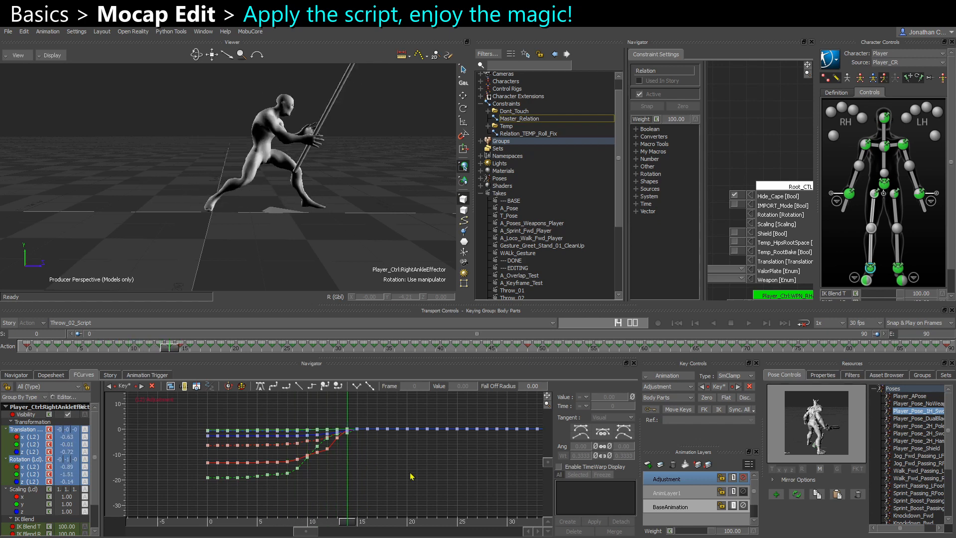
- Examine the right ankle's Adjustment curves around frame 51 and play back the opening blend from frame 5
left_click_drag(411, 476, 233, 446, "ctrl")
left_click_drag(379, 450, 420, 467, "ctrl")
left_click_drag(322, 476, 258, 480, "shift")
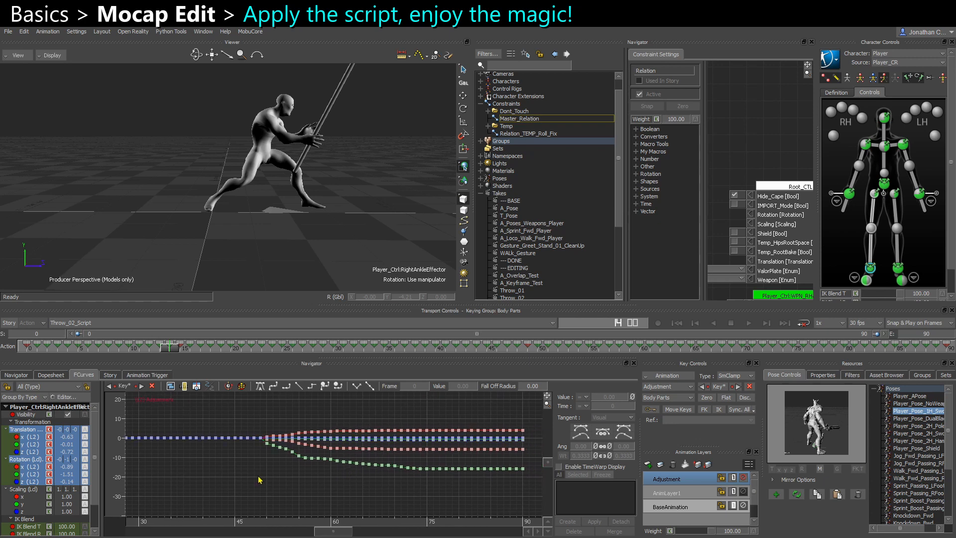
left_click(259, 479)
key("space")
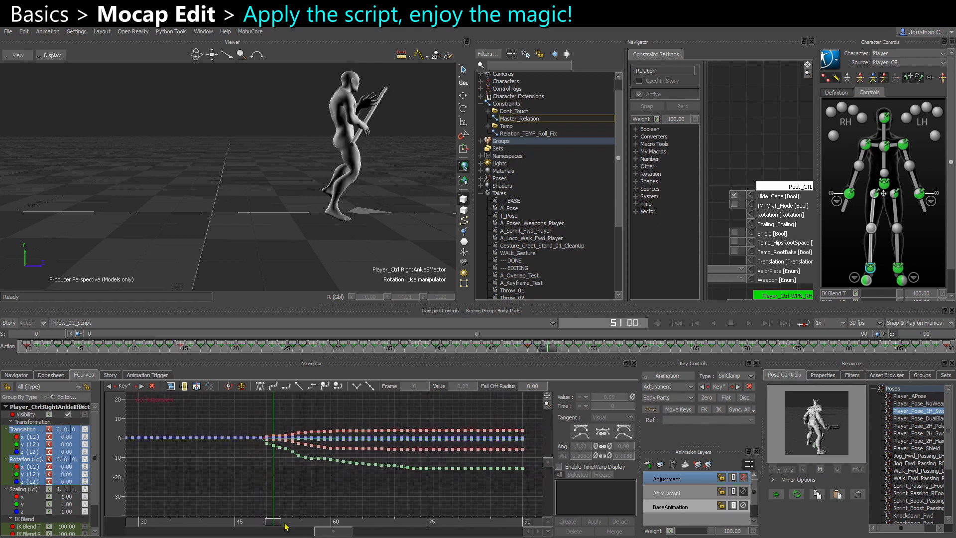
left_click_drag(264, 464, 206, 522, "shift")
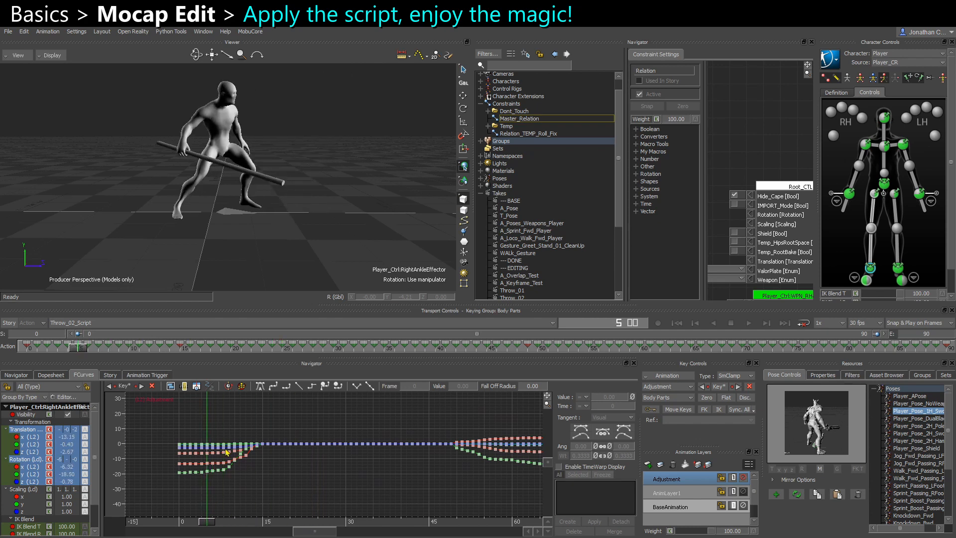
left_click_drag(243, 238, 283, 243, "ctrl+shift")
key("space")
key("space")
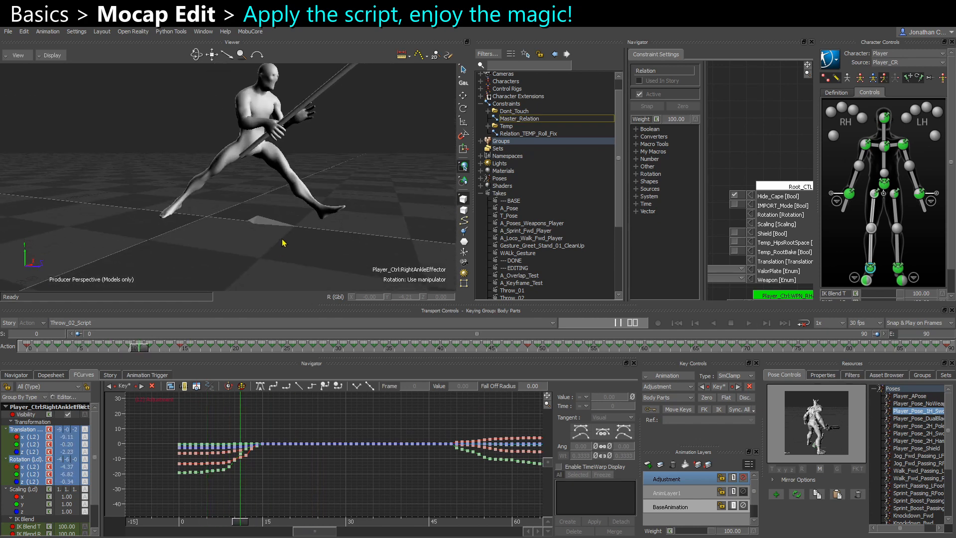
- Set the IK Pull of both ankle effectors to 100
left_click_drag(190, 253, 214, 252, "ctrl+shift")
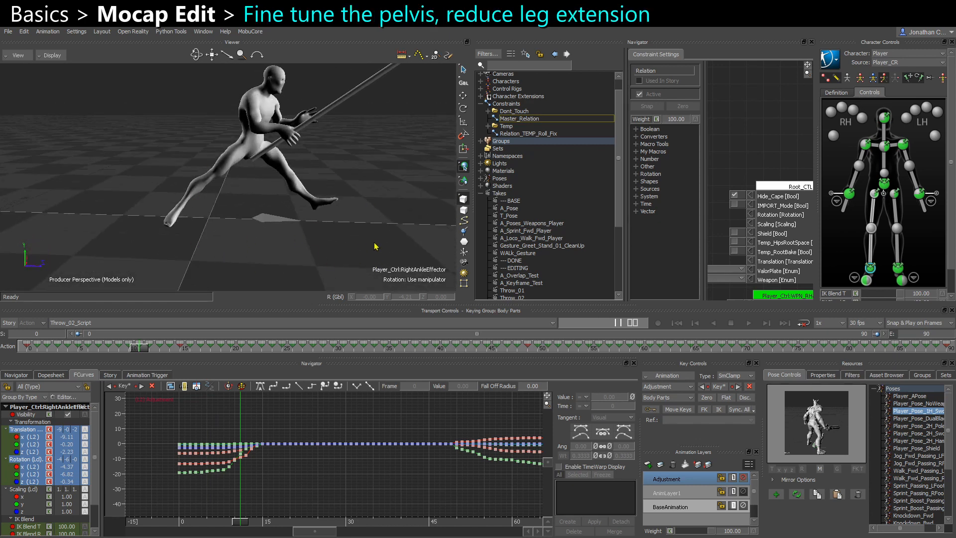
left_click(899, 269, "shift")
scroll(888, 282, "down", 1)
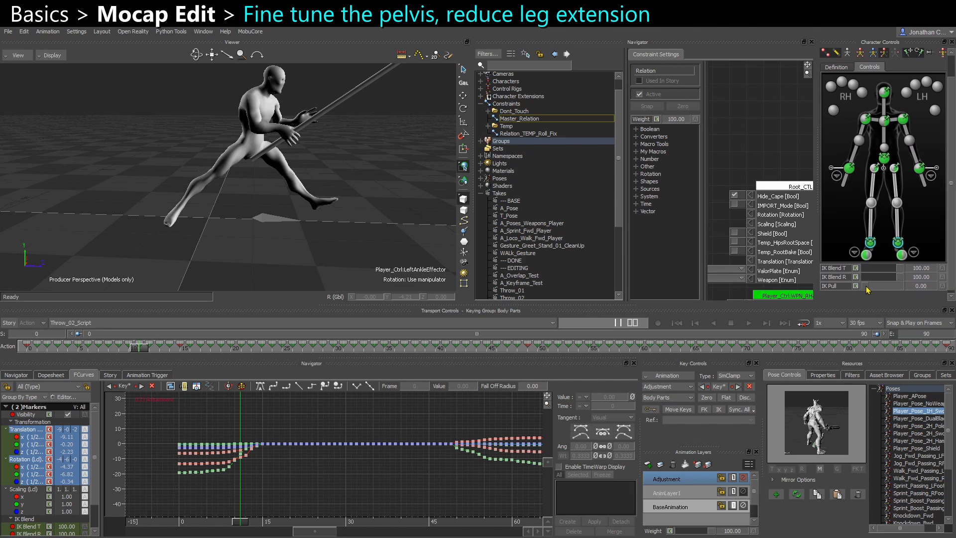
left_click_drag(881, 288, 942, 292)
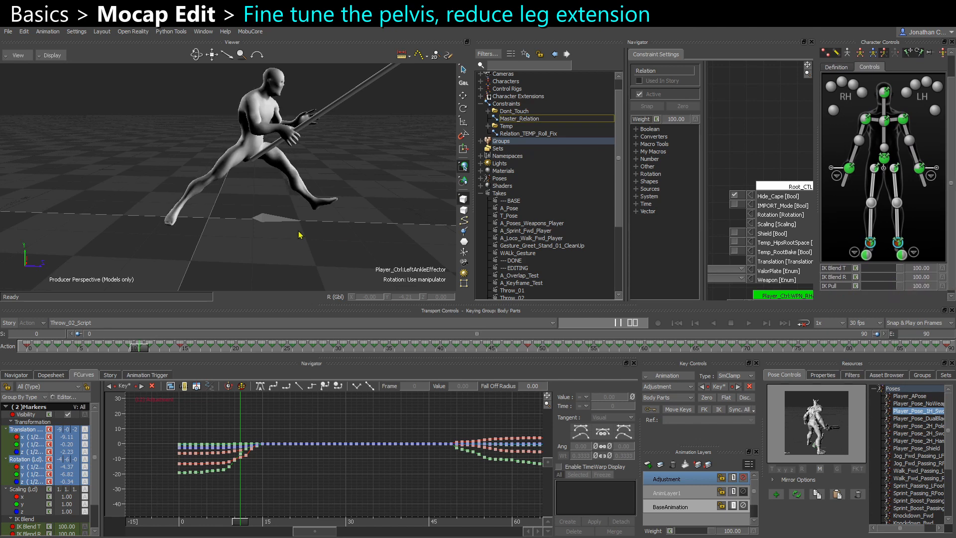
mouse_move(298, 231)
left_mouse_down("ctrl+shift")
mouse_move(364, 233)
mouse_move(204, 209)
mouse_move(255, 216)
mouse_move(258, 228)
left_mouse_up("ctrl+shift")
- Create a new animation layer, lower the hips effector slightly to about 78.18 on global Y and key it at frame 11
left_click(648, 464)
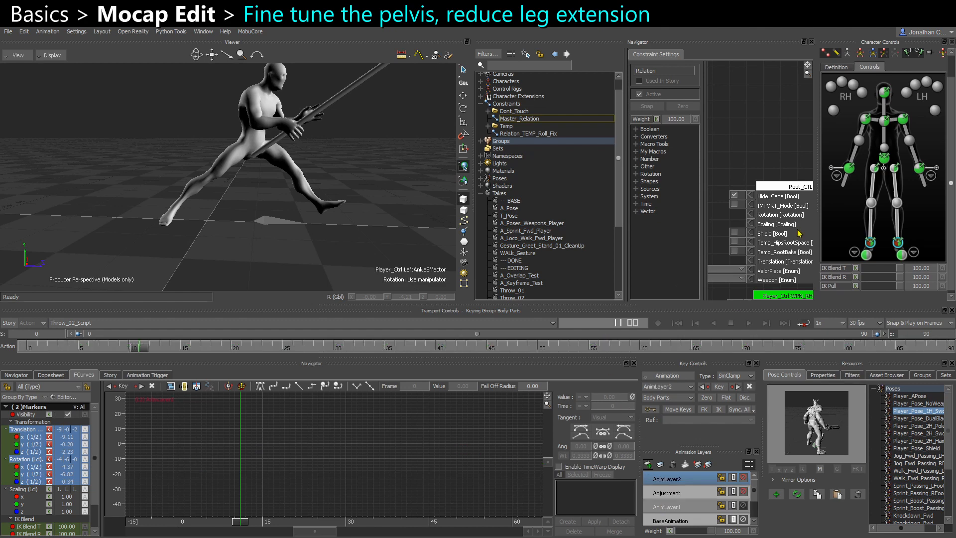
left_click(884, 157)
key("t")
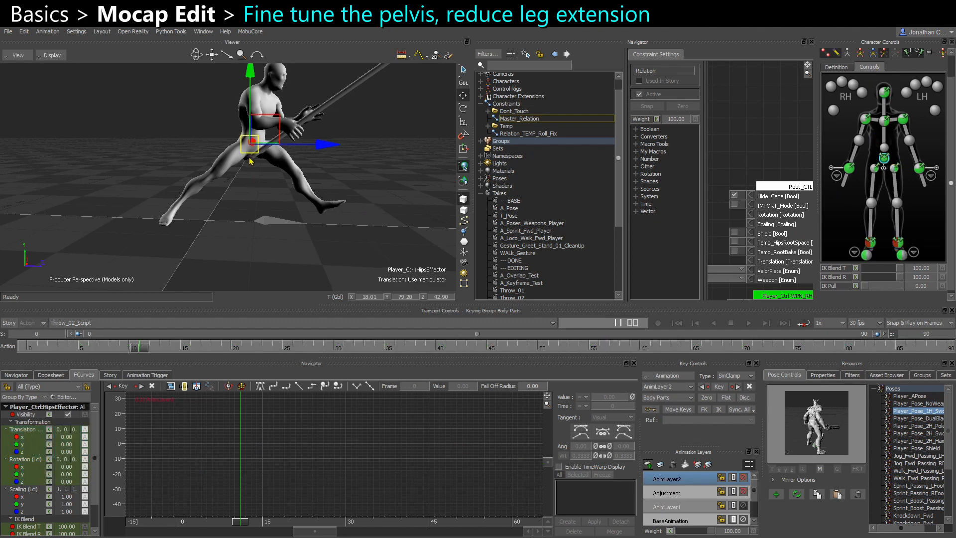
left_click_drag(251, 154, 250, 155)
key("k")
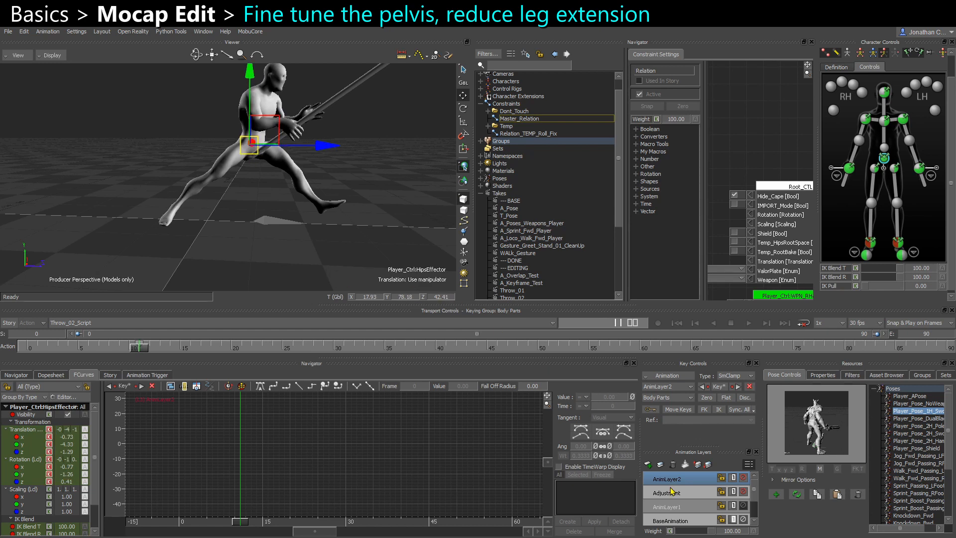
- Clear all keys of the hips effector and both left and right hip effectors on the Adjustment layer
left_click(687, 493)
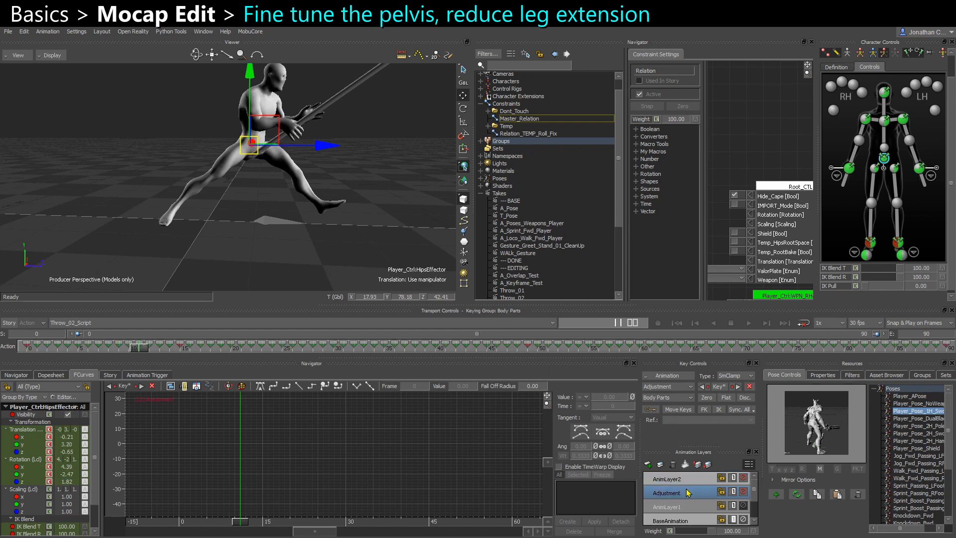
left_click(875, 167, "shift")
left_click(894, 168, "shift")
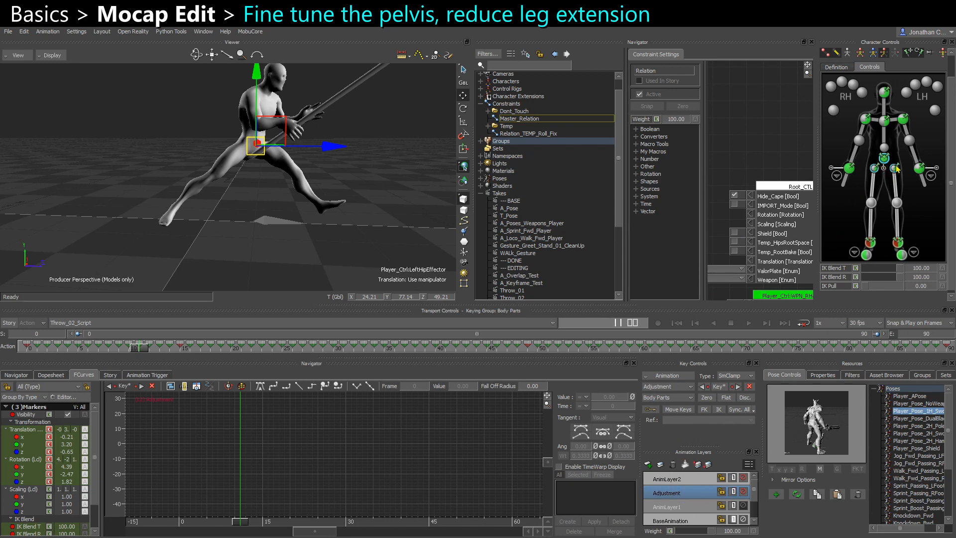
left_click(674, 378)
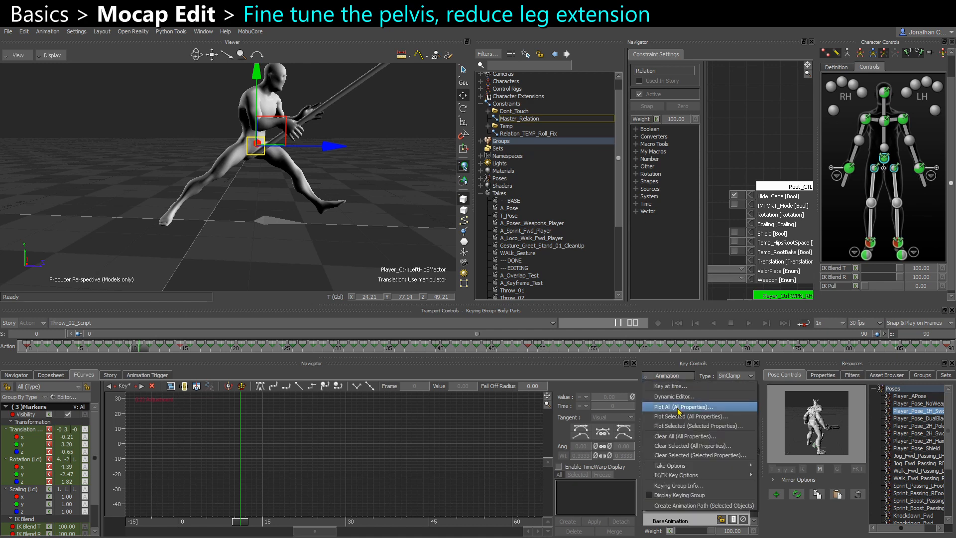
left_click(678, 417)
left_click(483, 387)
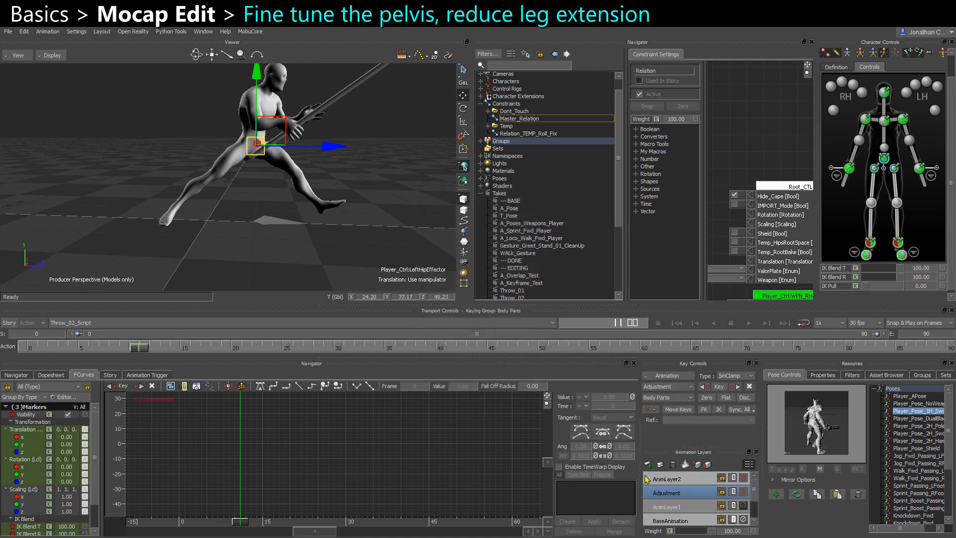
- Mute the AnimLayer2 and Adjustment layers, and enable AnimLayer1 as the current layer
left_click(662, 480)
left_click(743, 491)
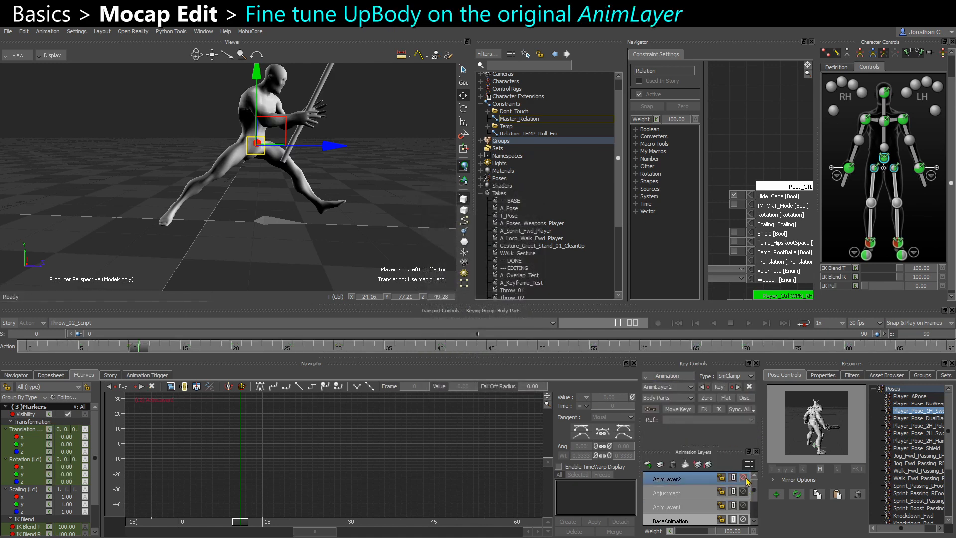
left_click(687, 508)
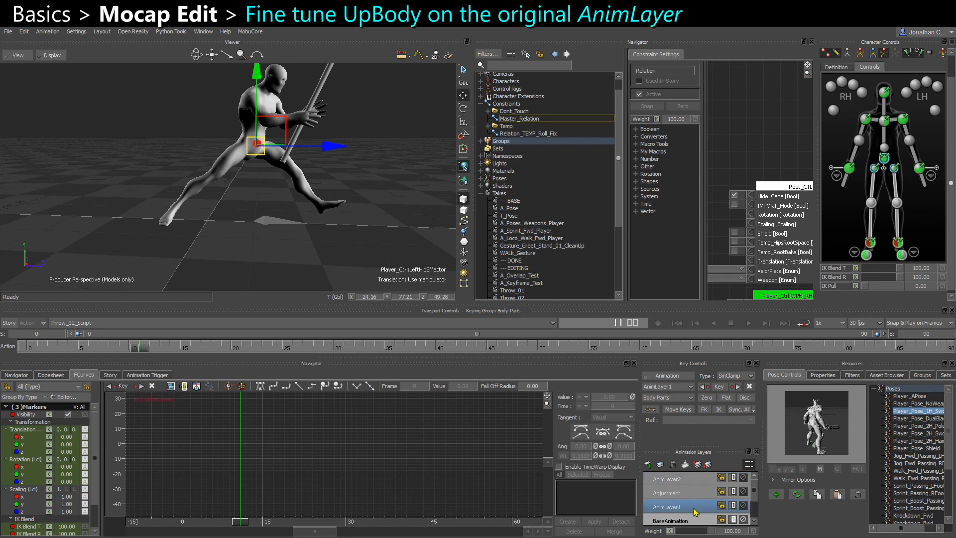
left_click(743, 505)
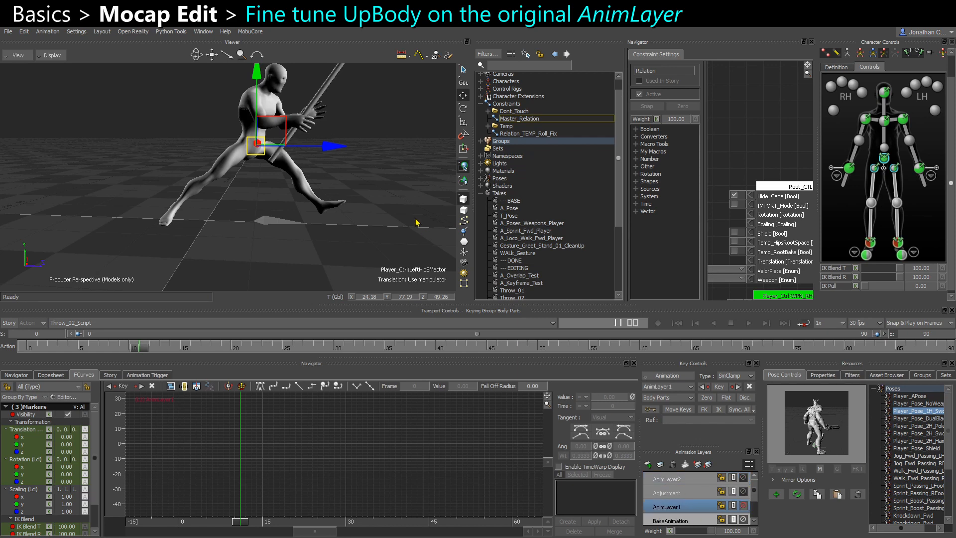
- Play back the take and examine the right hand's motion and keys on AnimLayer1 toward frame 90
key("space")
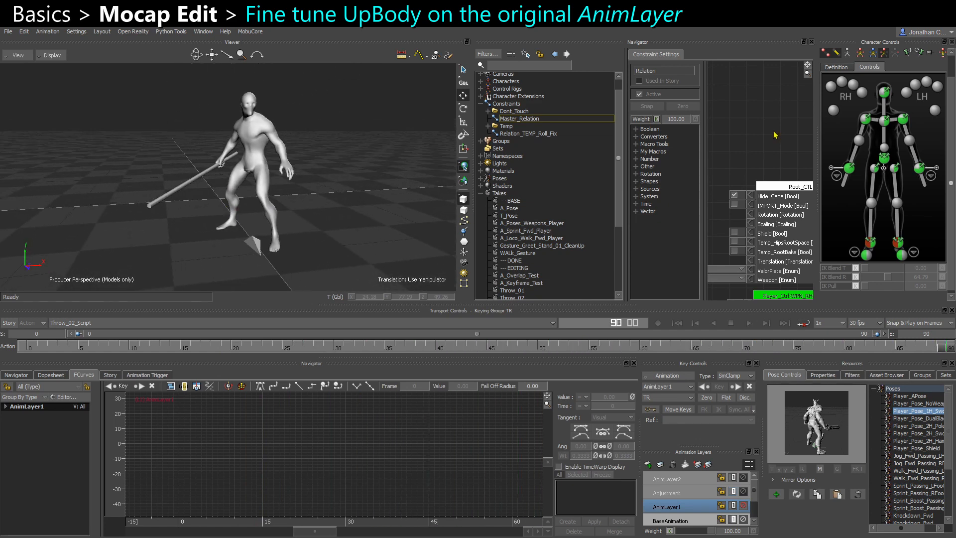
left_click(848, 171)
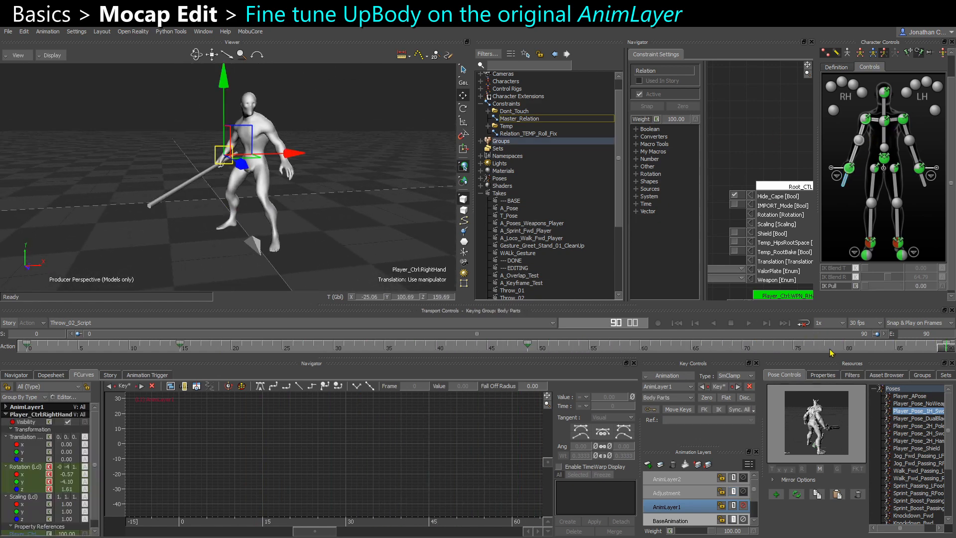
left_click_drag(830, 352, 780, 352)
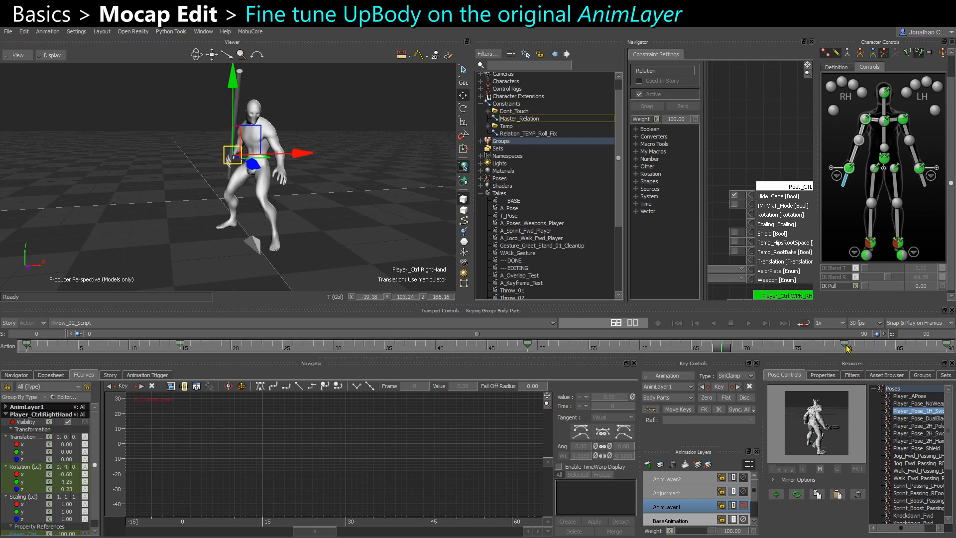
left_click_drag(847, 349, 949, 349)
left_click(384, 245)
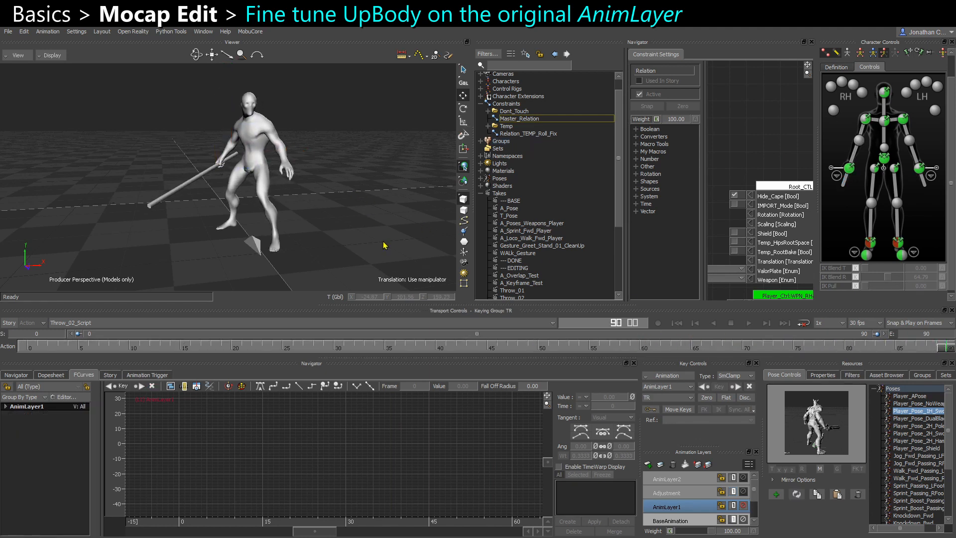